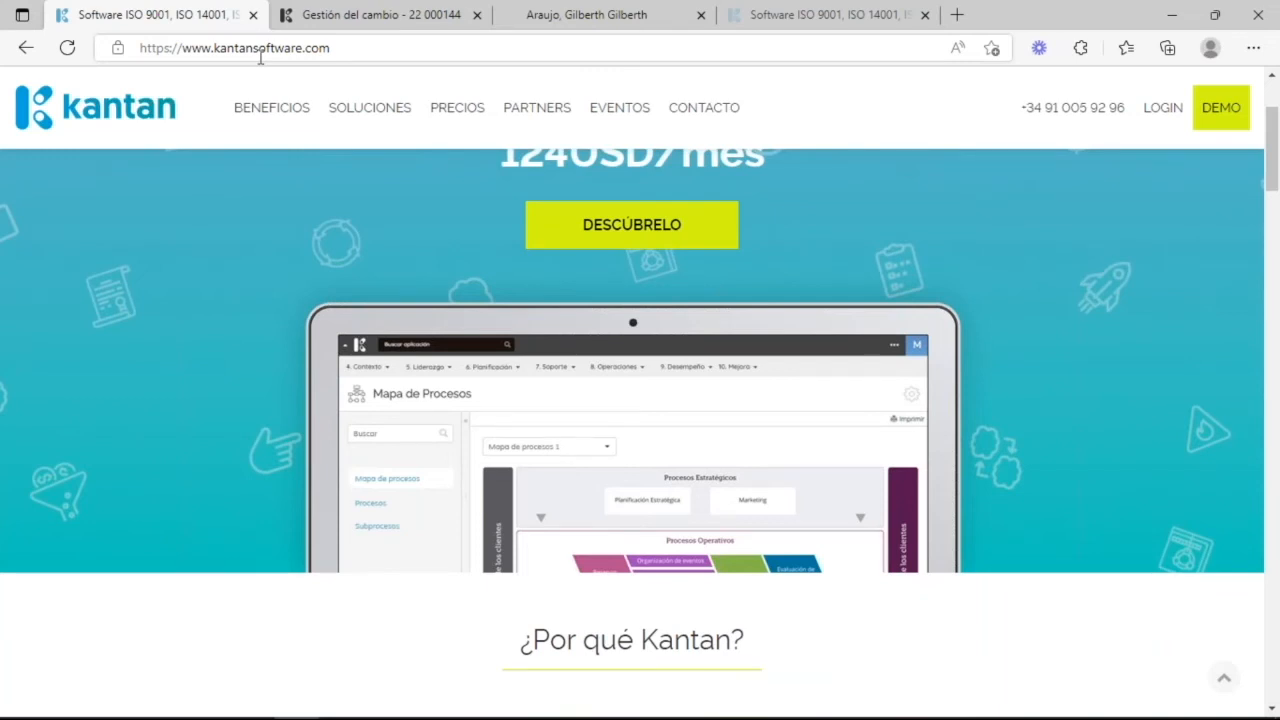
- View the Kantan login page, and go to the welcome page of the session that is already signed in
{"action": "left_click", "coordinate": [1160, 110]}
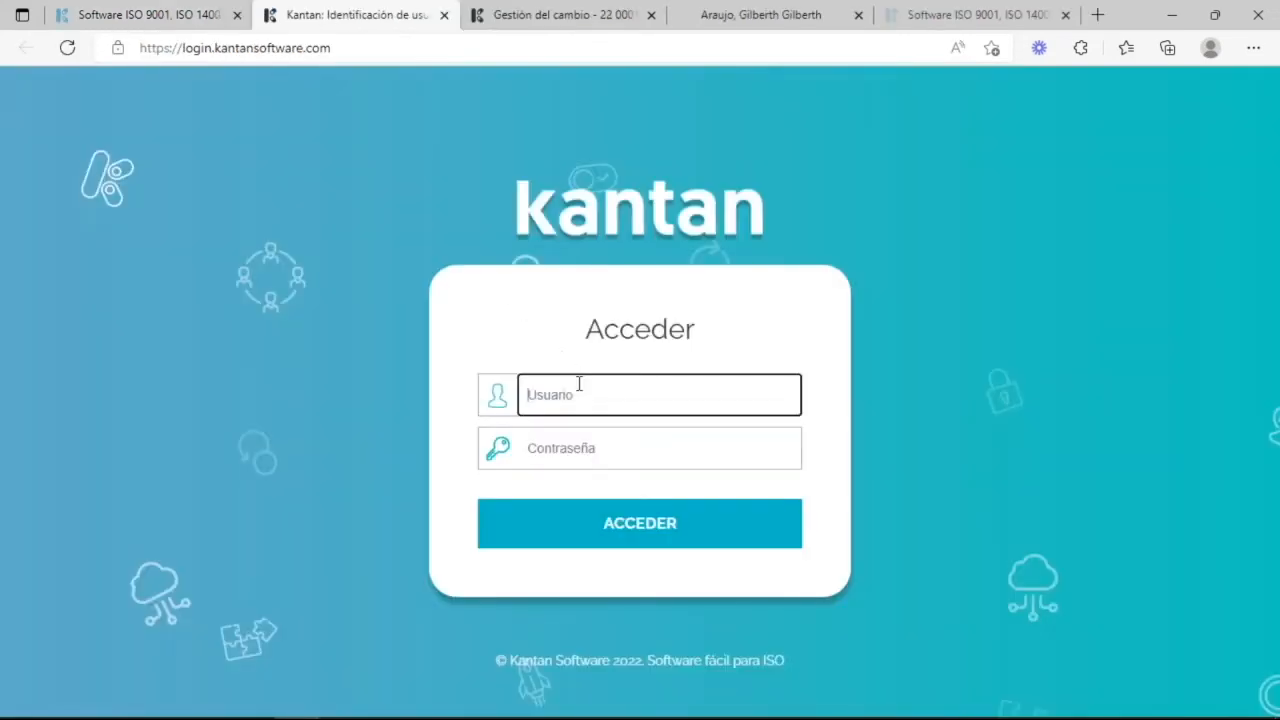
{"action": "left_click", "coordinate": [579, 384]}
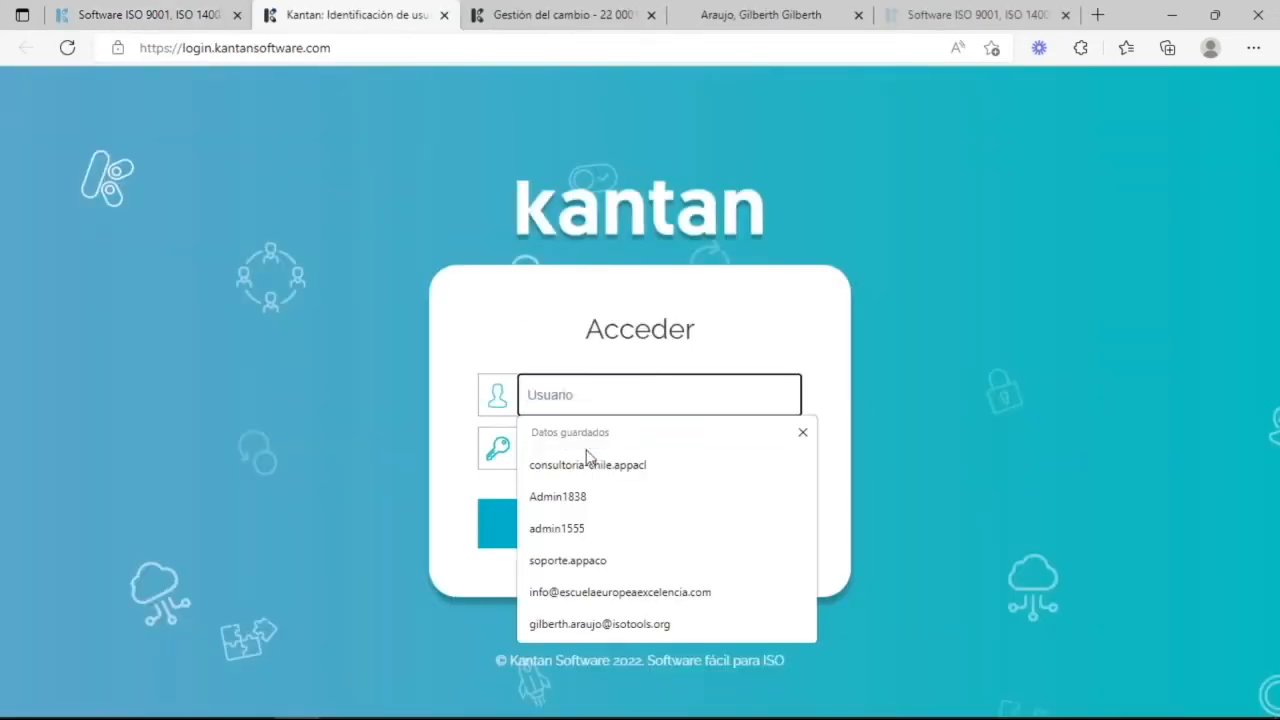
{"action": "left_click", "coordinate": [560, 15]}
{"action": "left_click", "coordinate": [55, 88]}
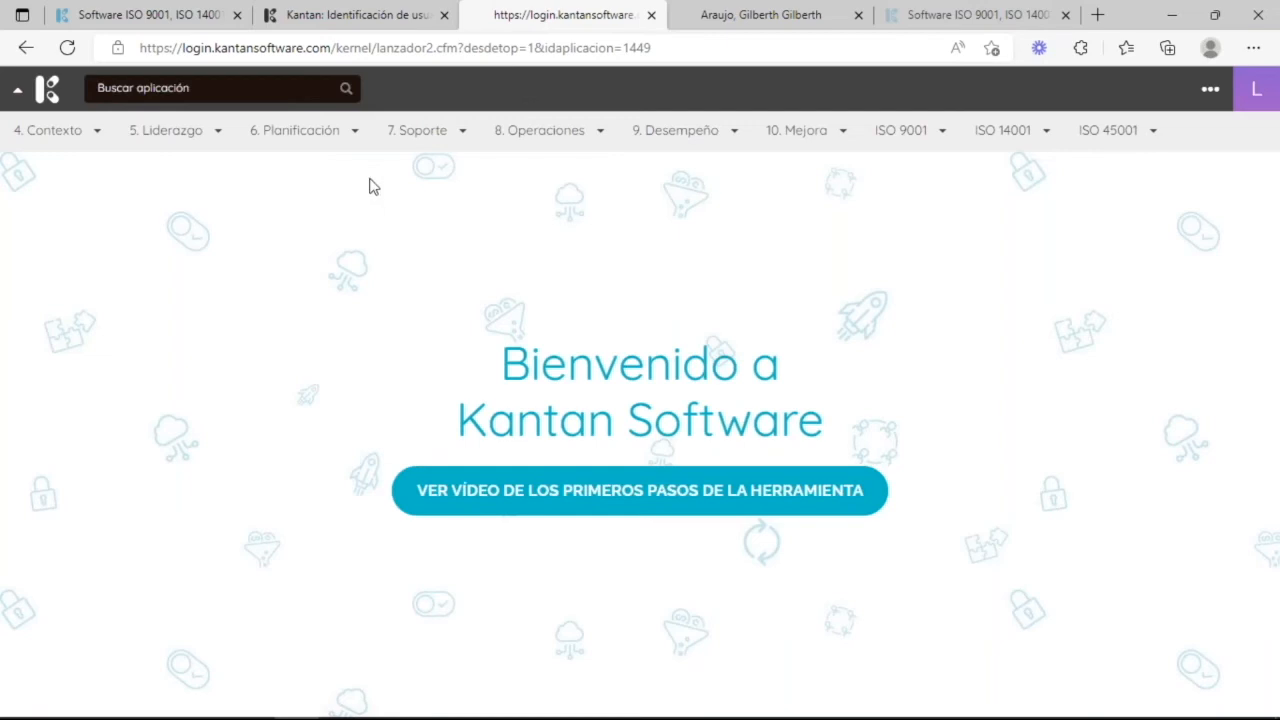
- Review the modules offered under 6. Planificación, ISO 9001, ISO 14001 and ISO 45001
{"action": "left_click", "coordinate": [346, 150]}
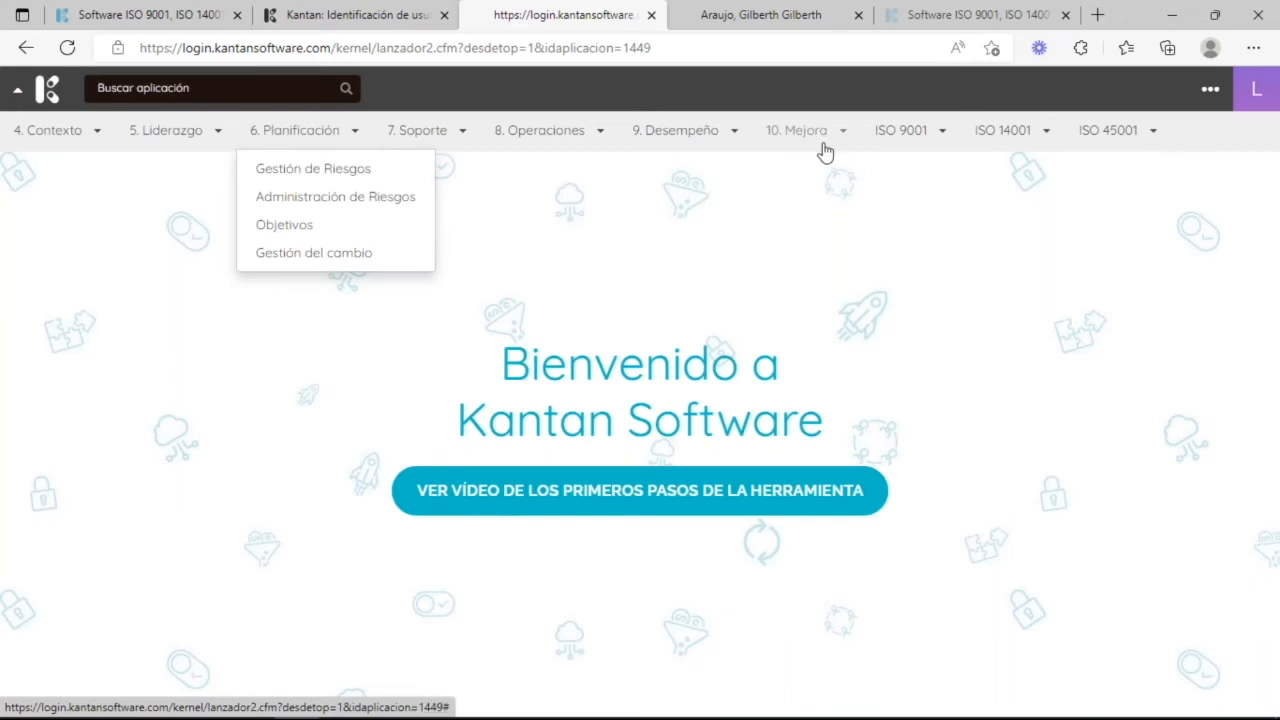
{"action": "left_click", "coordinate": [895, 138]}
{"action": "left_click", "coordinate": [983, 136]}
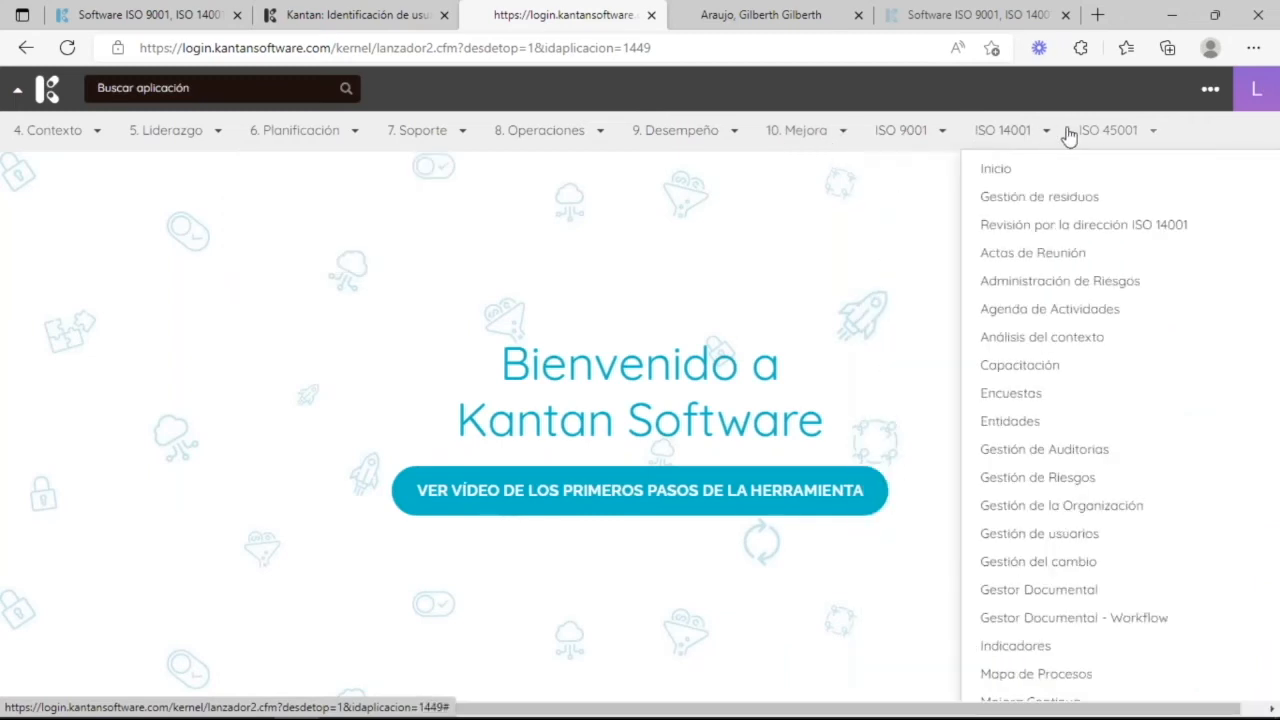
{"action": "left_click", "coordinate": [1090, 134]}
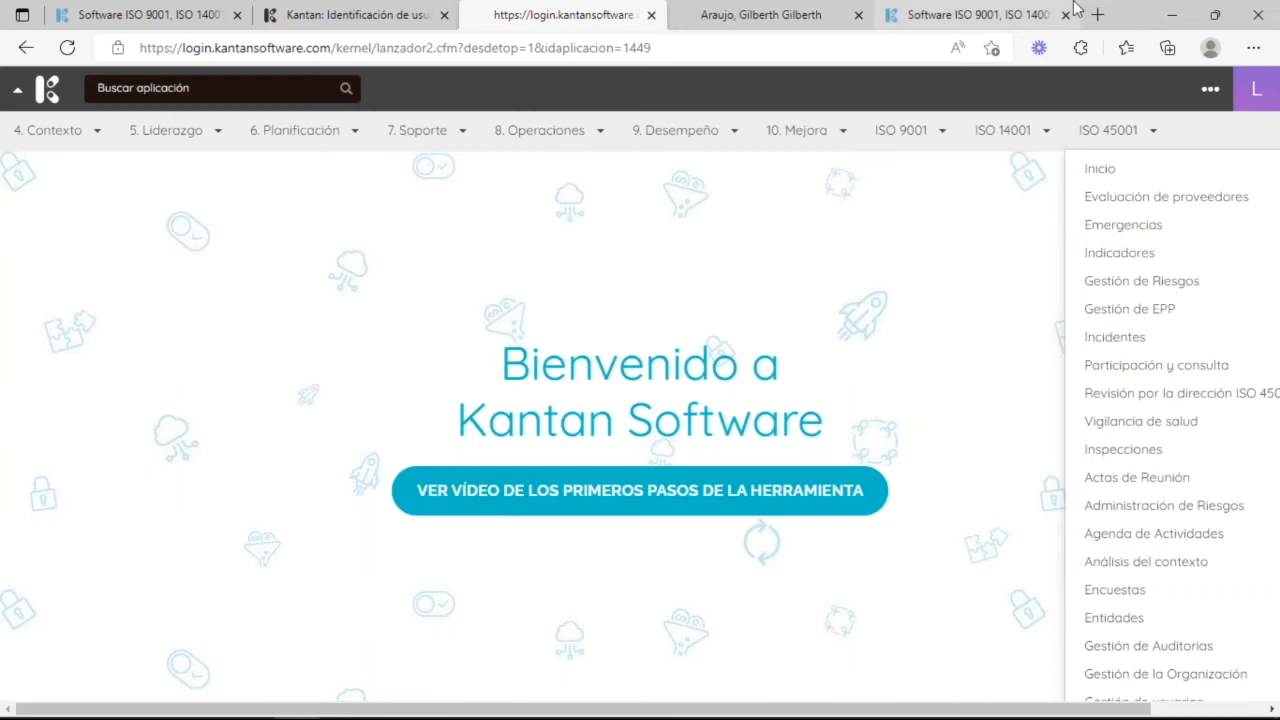
{"action": "mouse_move", "coordinate": [1075, 8]}
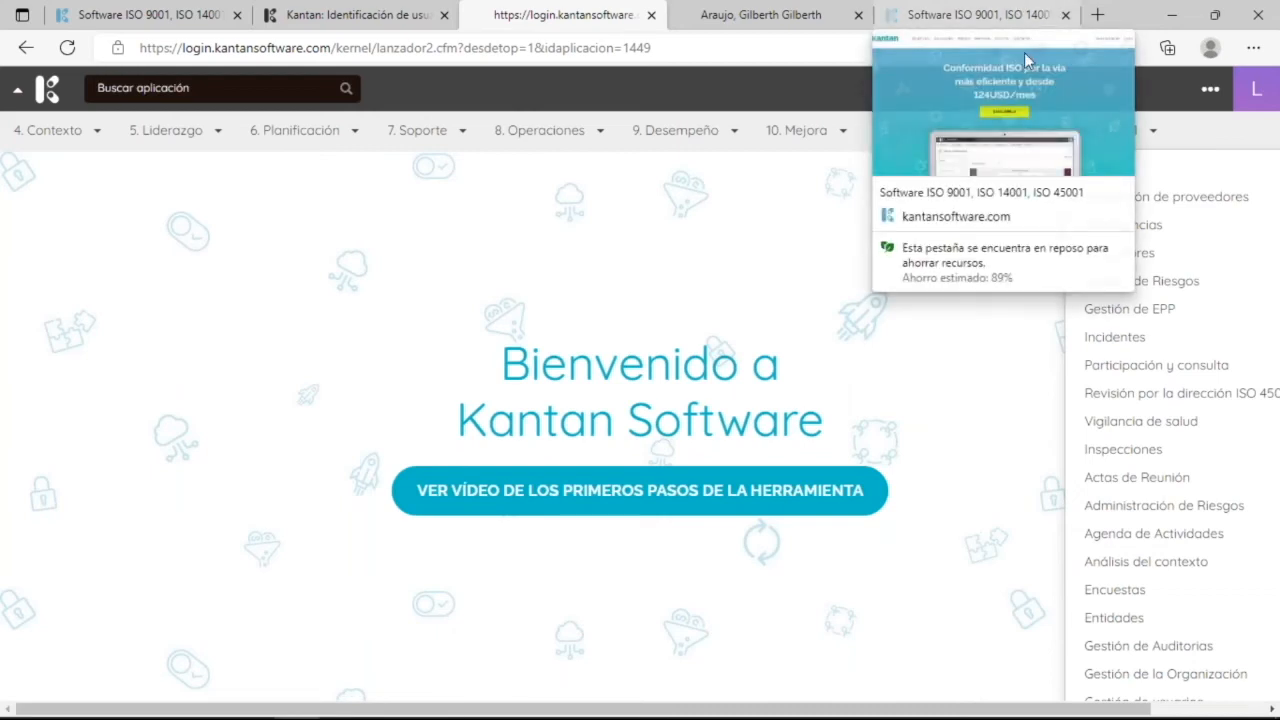
- Open the Gestión del cambio module from the Planificación section and look over its list of change records
{"action": "left_click", "coordinate": [351, 136]}
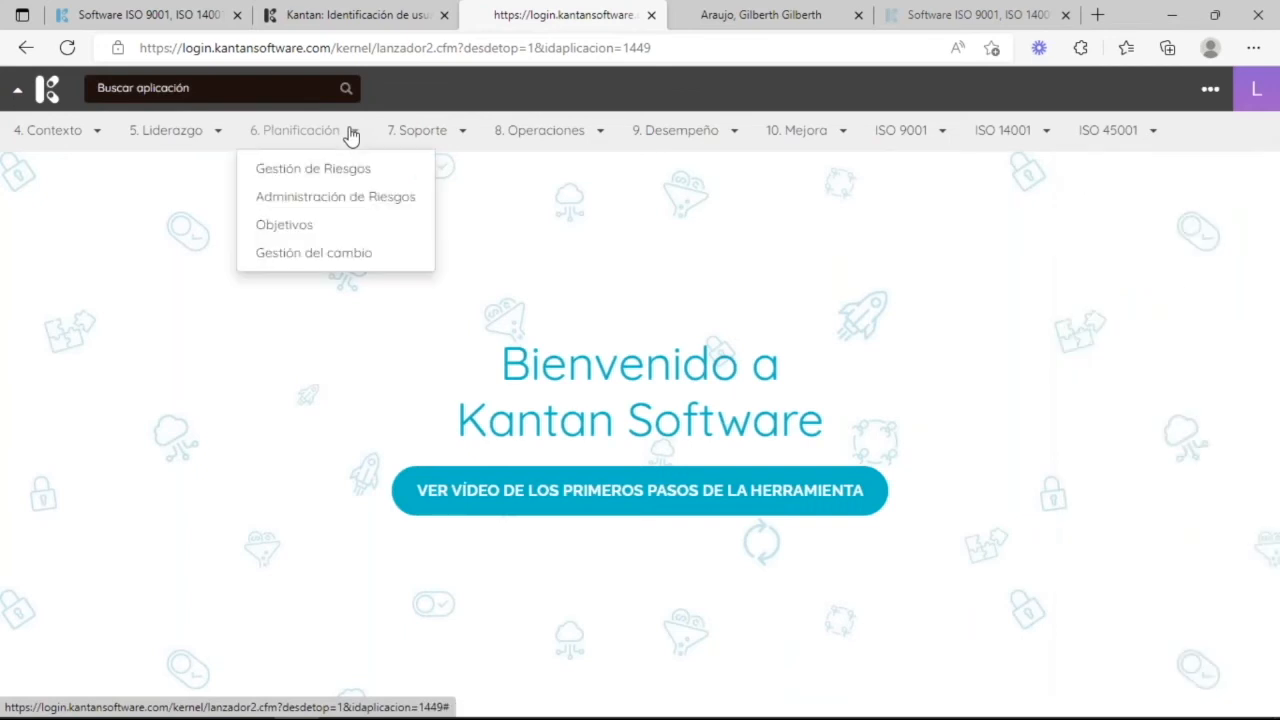
{"action": "left_click", "coordinate": [355, 254]}
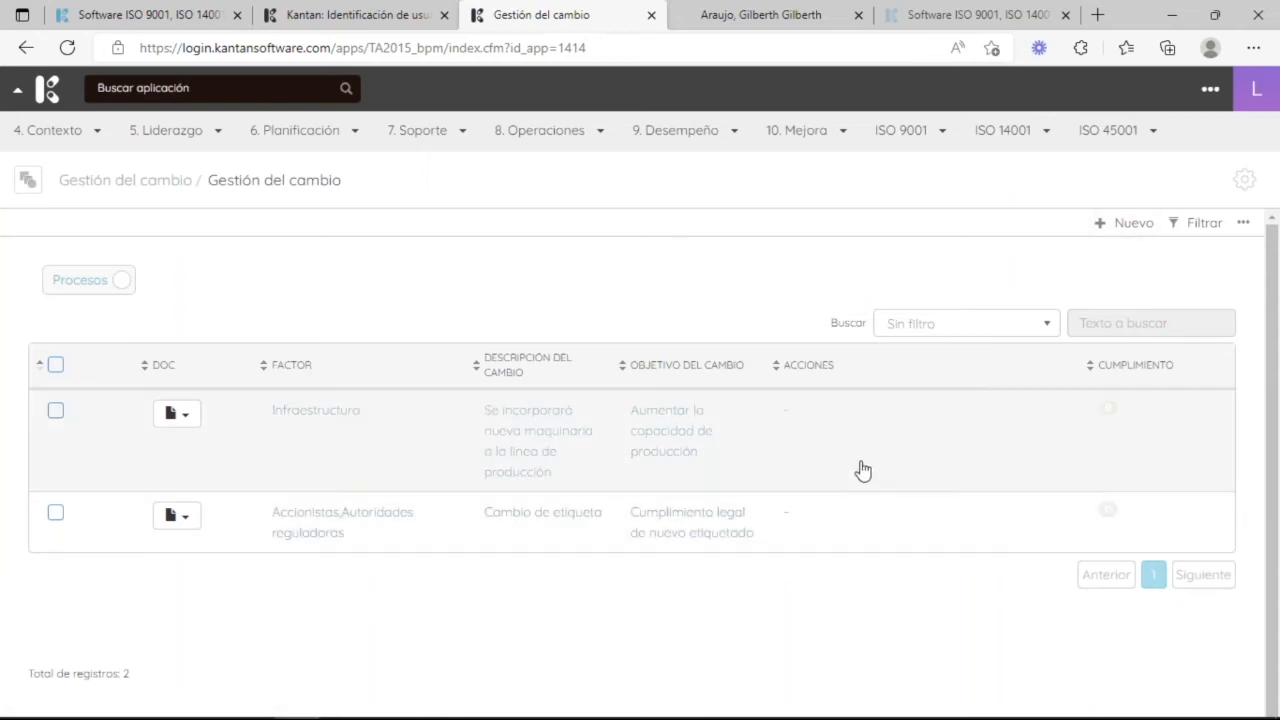
{"action": "scroll", "coordinate": [850, 444], "scroll_direction": "down", "scroll_amount": 1}
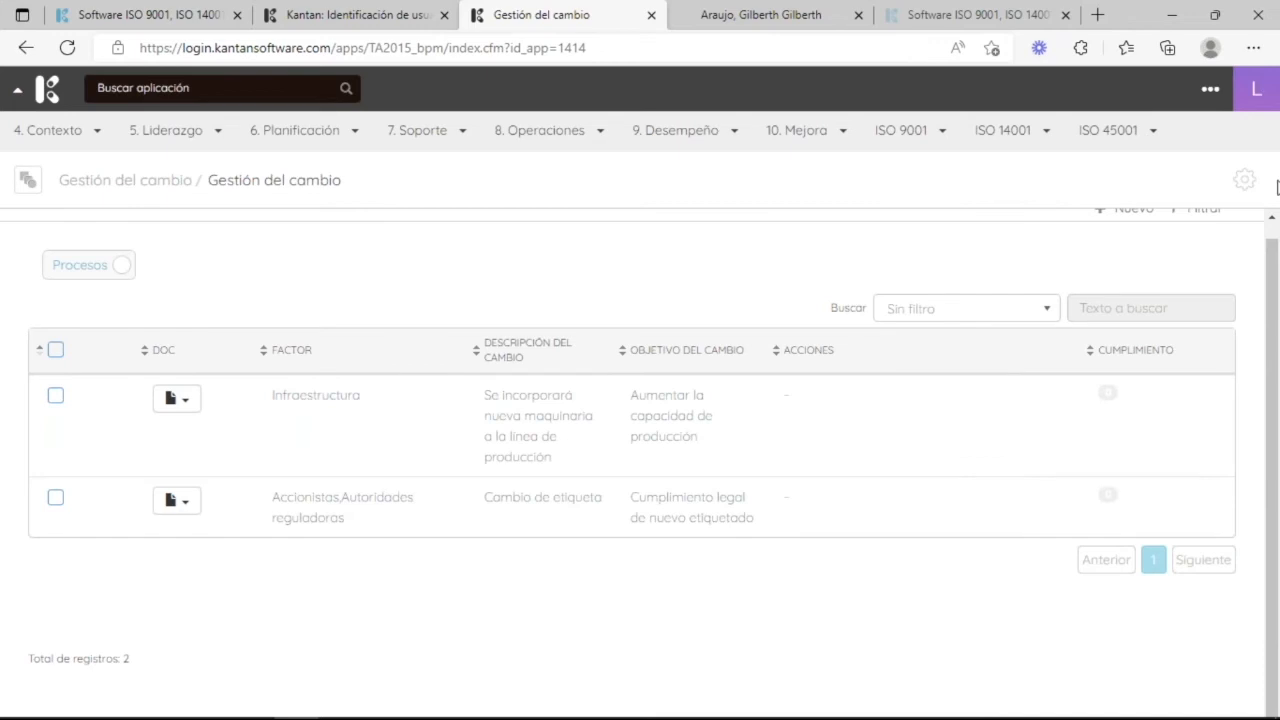
{"action": "scroll", "coordinate": [1037, 398], "scroll_direction": "up", "scroll_amount": 1}
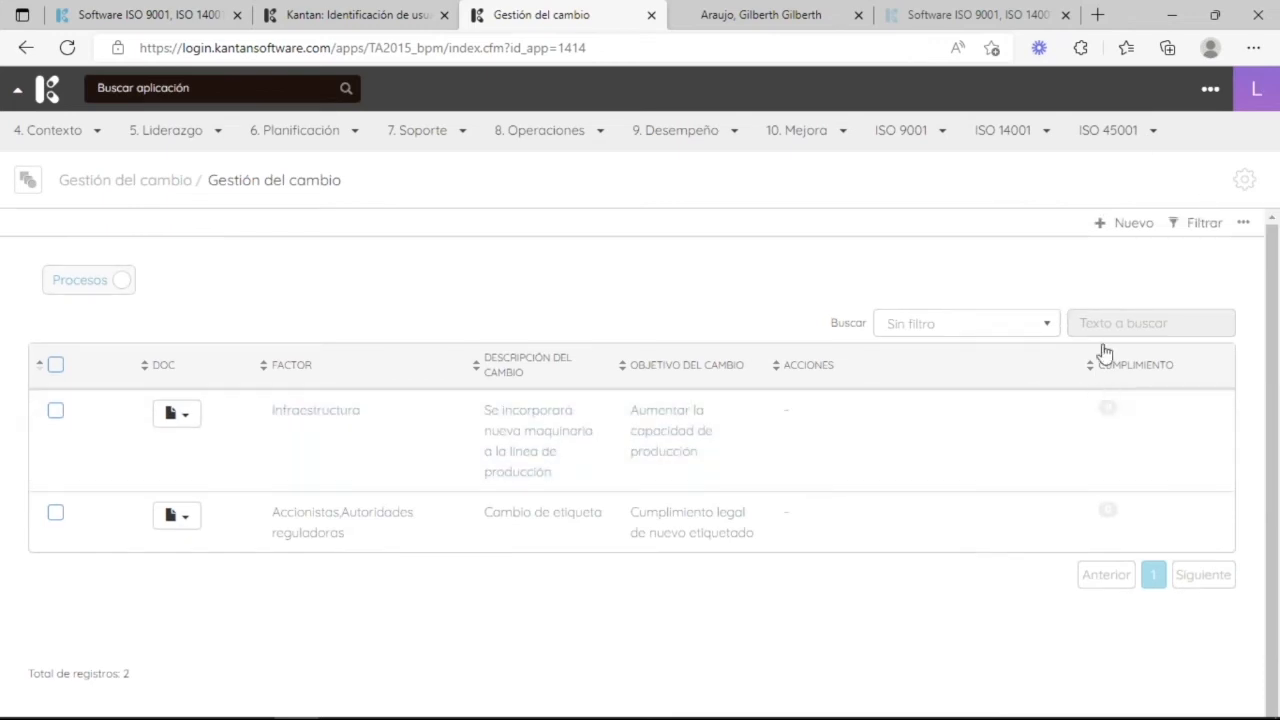
- Start a new Gestión del cambio record and set its Entidad to Sede principal
{"action": "left_click", "coordinate": [1145, 221]}
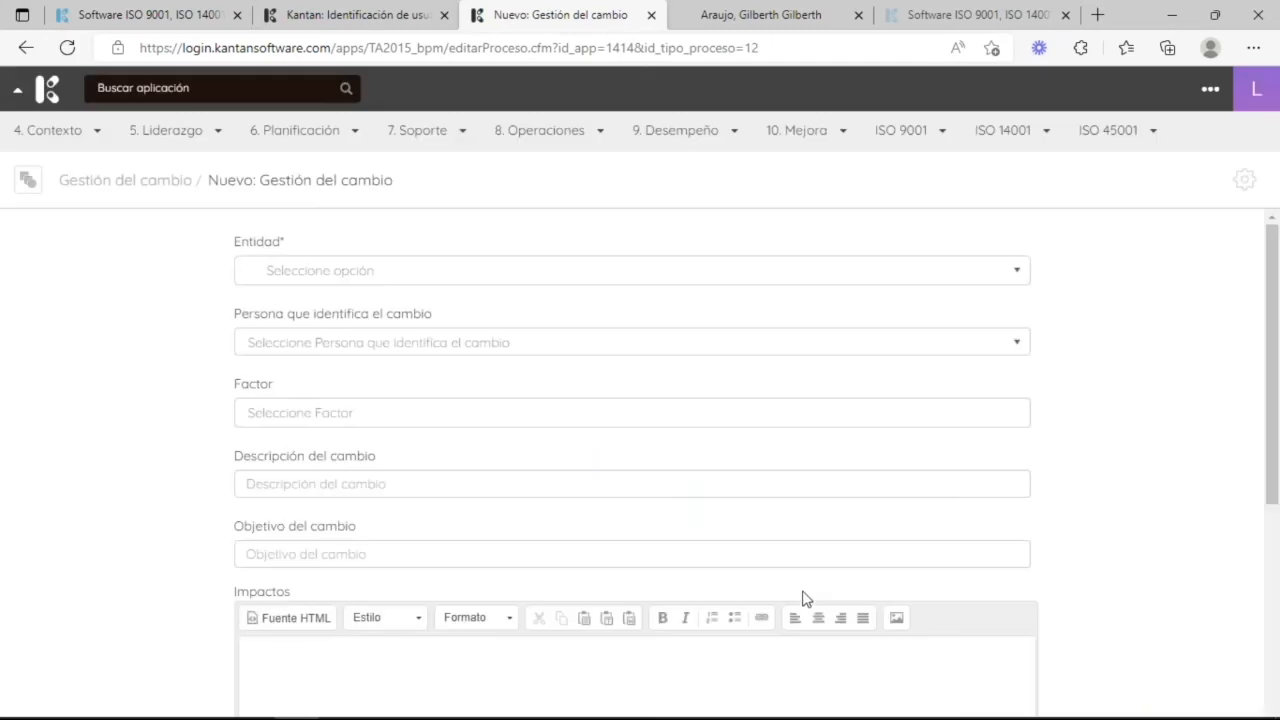
{"action": "left_click", "coordinate": [328, 270]}
{"action": "left_click", "coordinate": [330, 360]}
{"action": "left_click", "coordinate": [510, 345]}
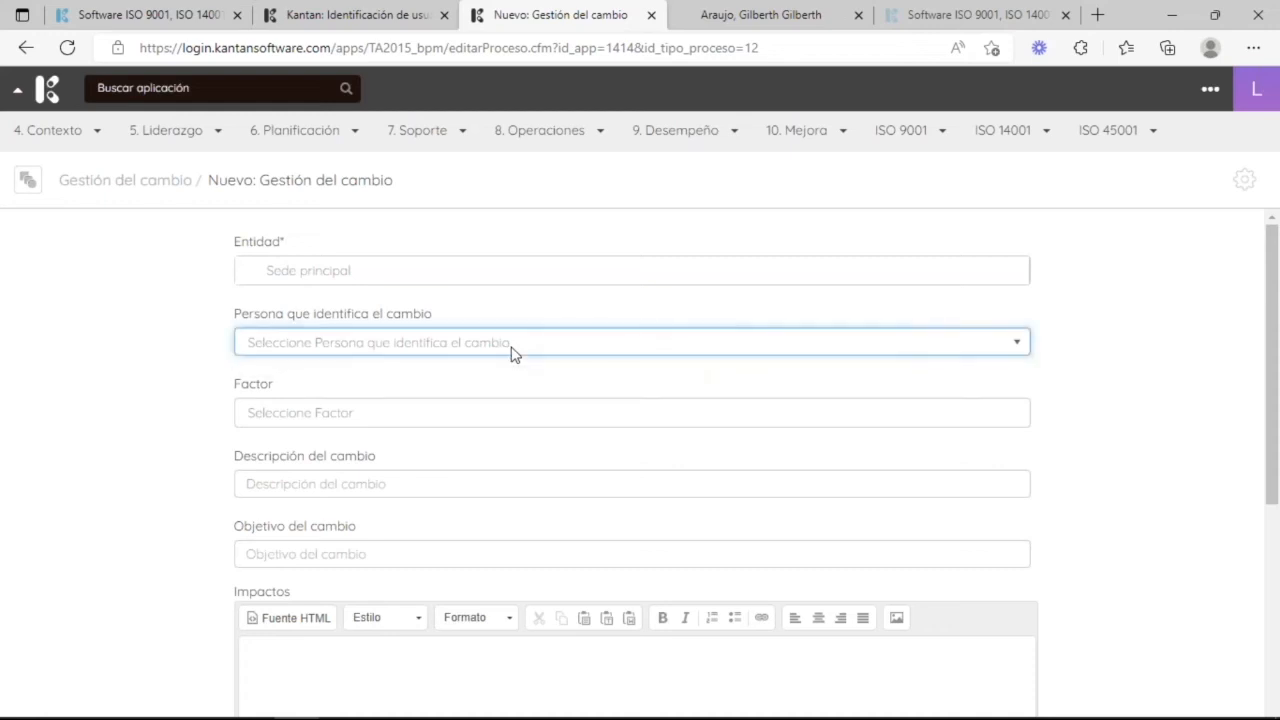
- Add Accionistas, Autoridades reguladoras and Clientes as the factors of the change
{"action": "left_click", "coordinate": [419, 413]}
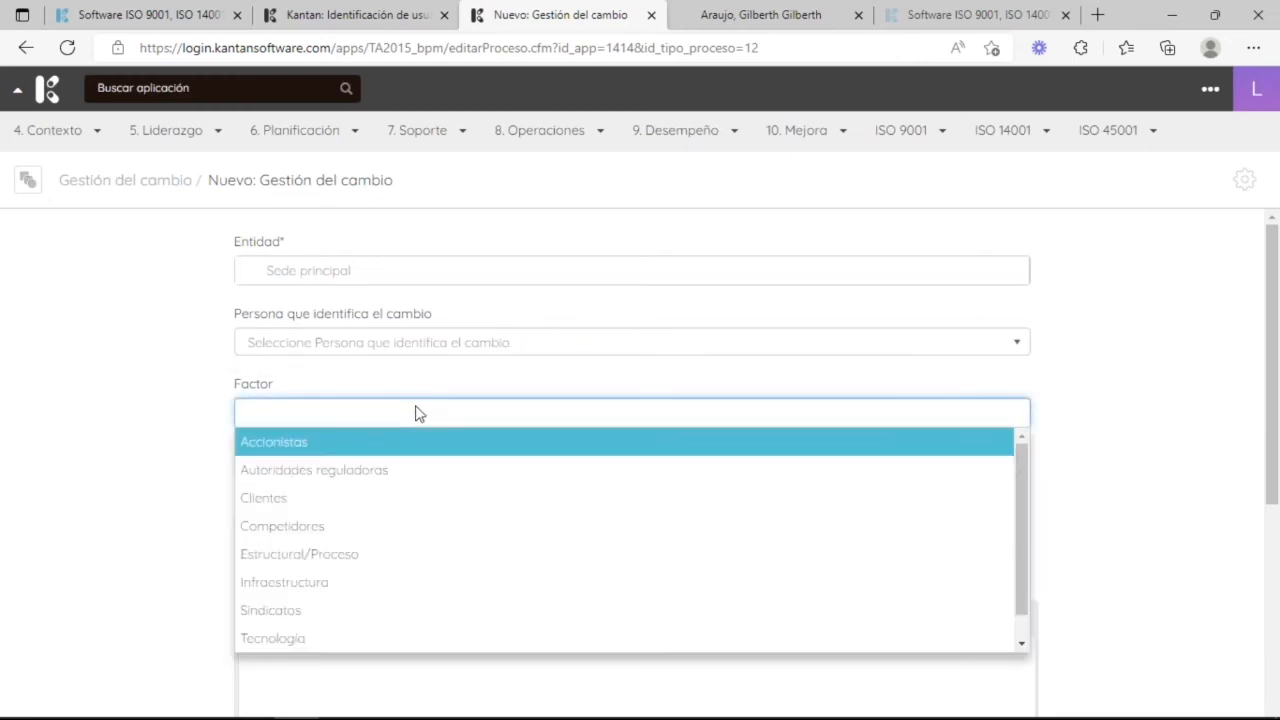
{"action": "left_click", "coordinate": [379, 443]}
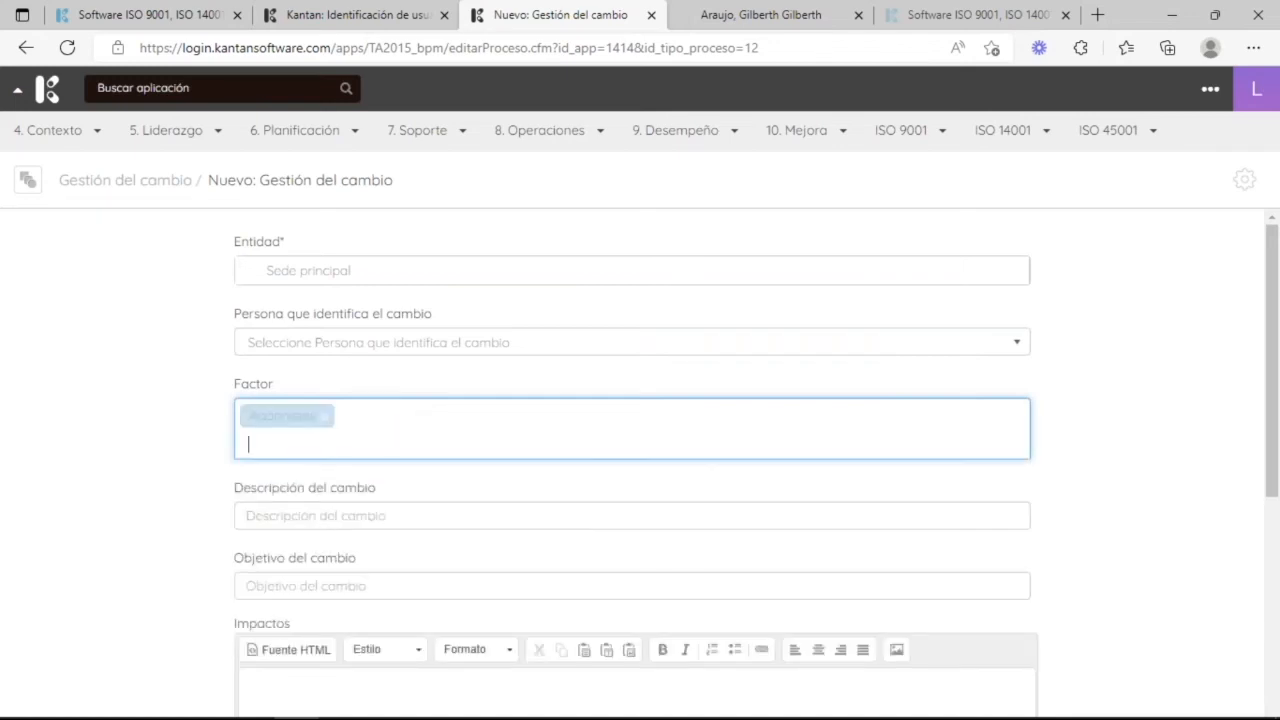
{"action": "left_click", "coordinate": [314, 449]}
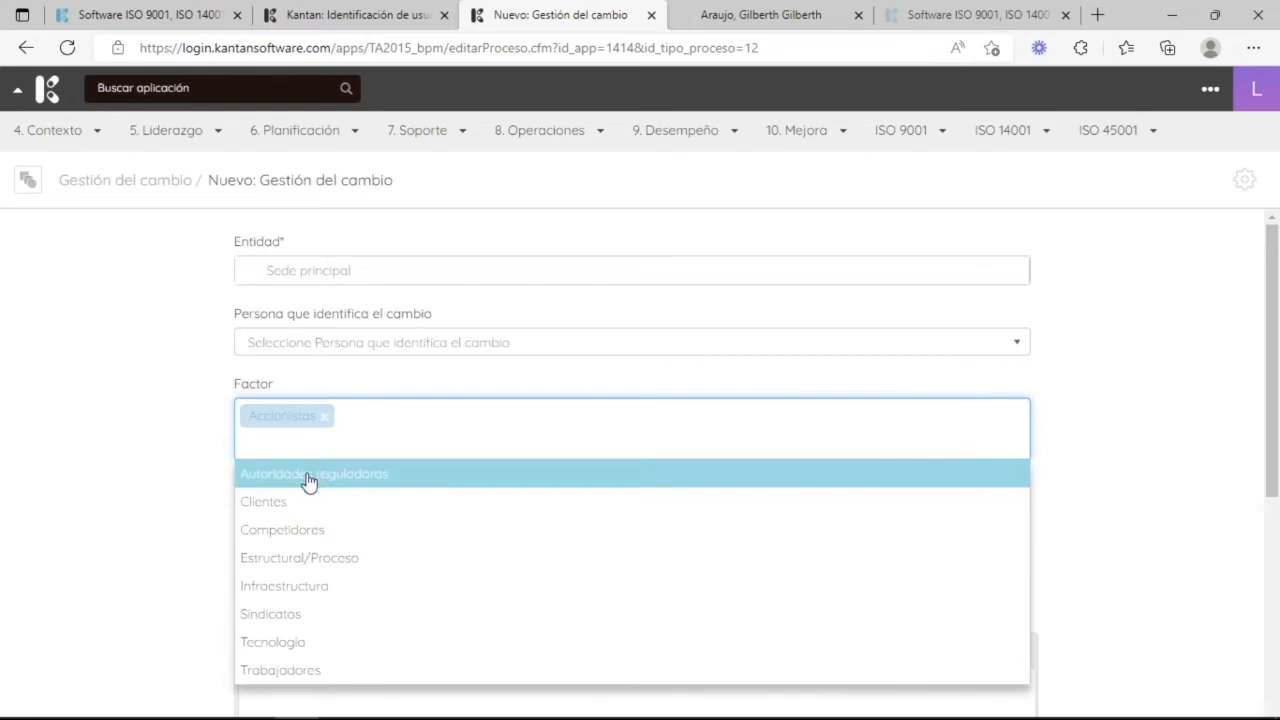
{"action": "left_click", "coordinate": [311, 476]}
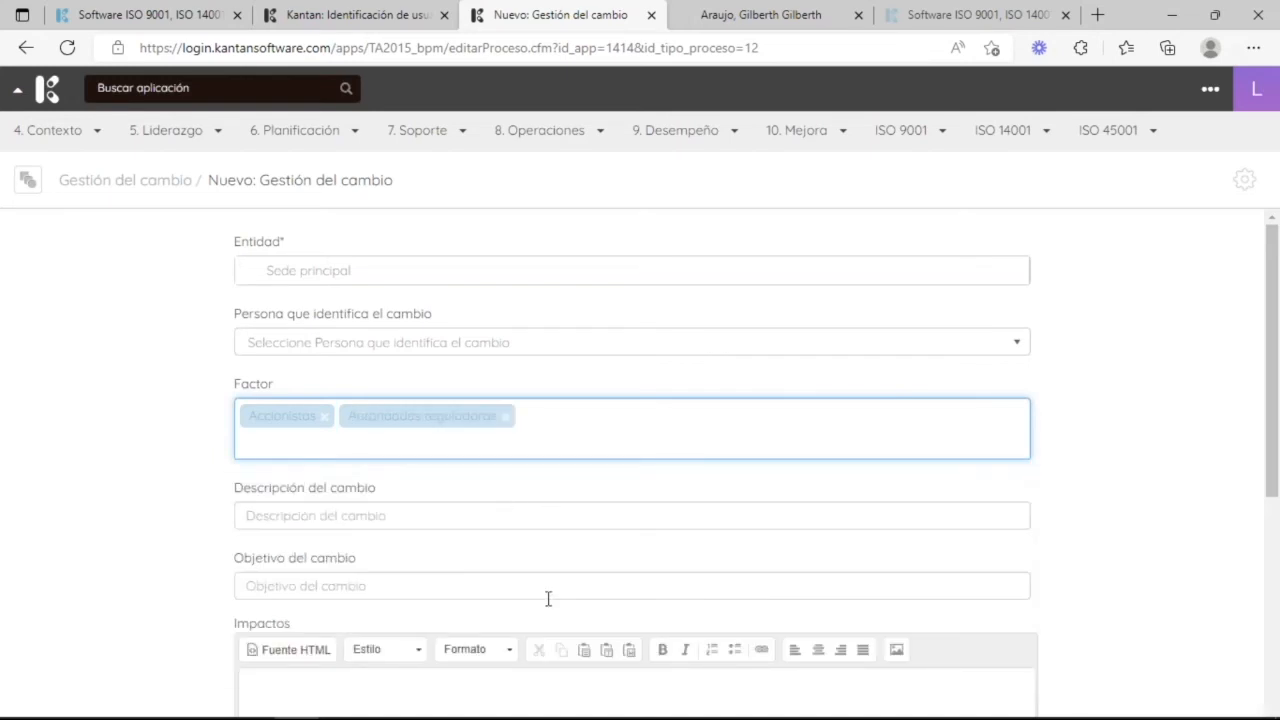
{"action": "left_click", "coordinate": [431, 460]}
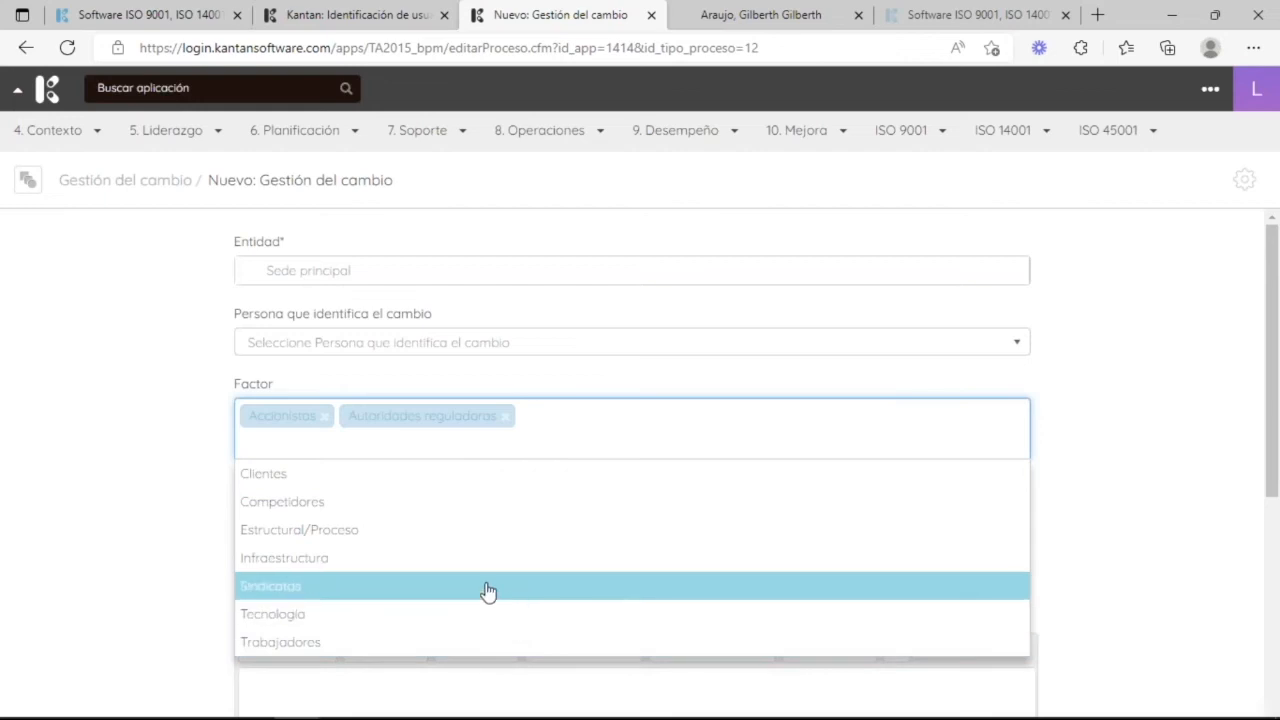
{"action": "left_click", "coordinate": [410, 478]}
- Fill in the Descripción del cambio with "Incorporación de una nueva marca comercial"
{"action": "left_click", "coordinate": [360, 516]}
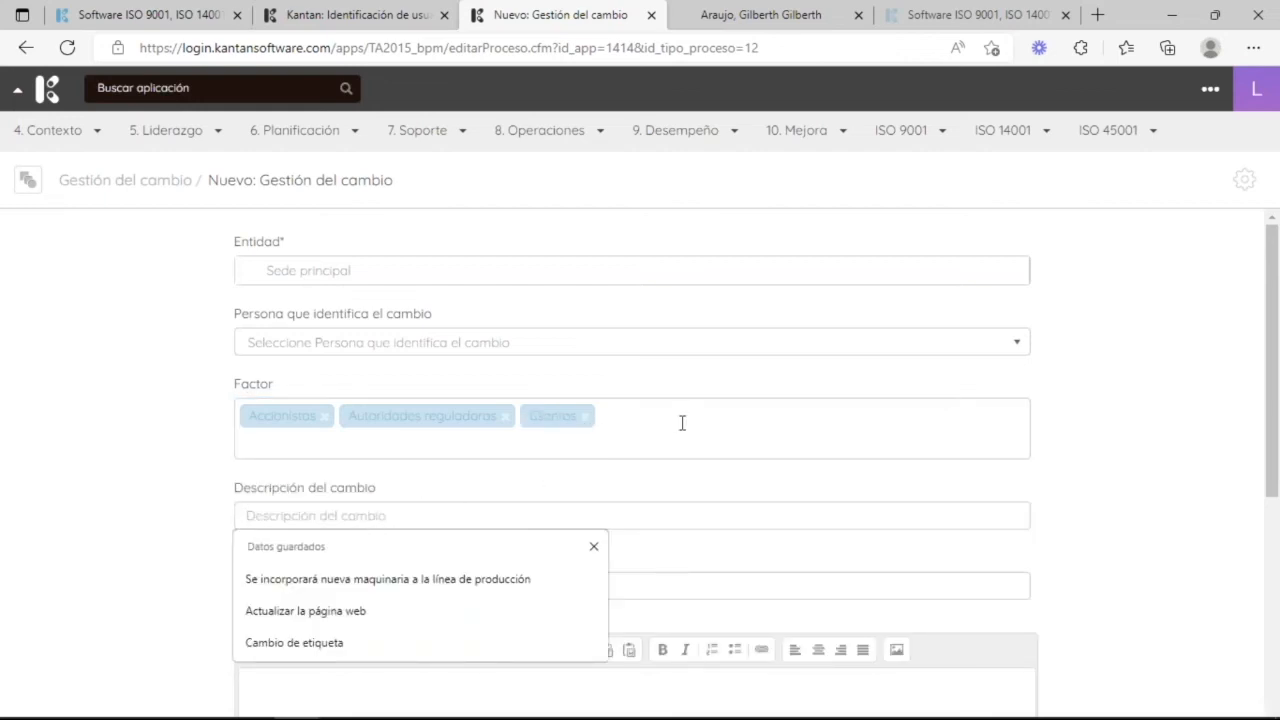
{"action": "type", "text": "Incp"}
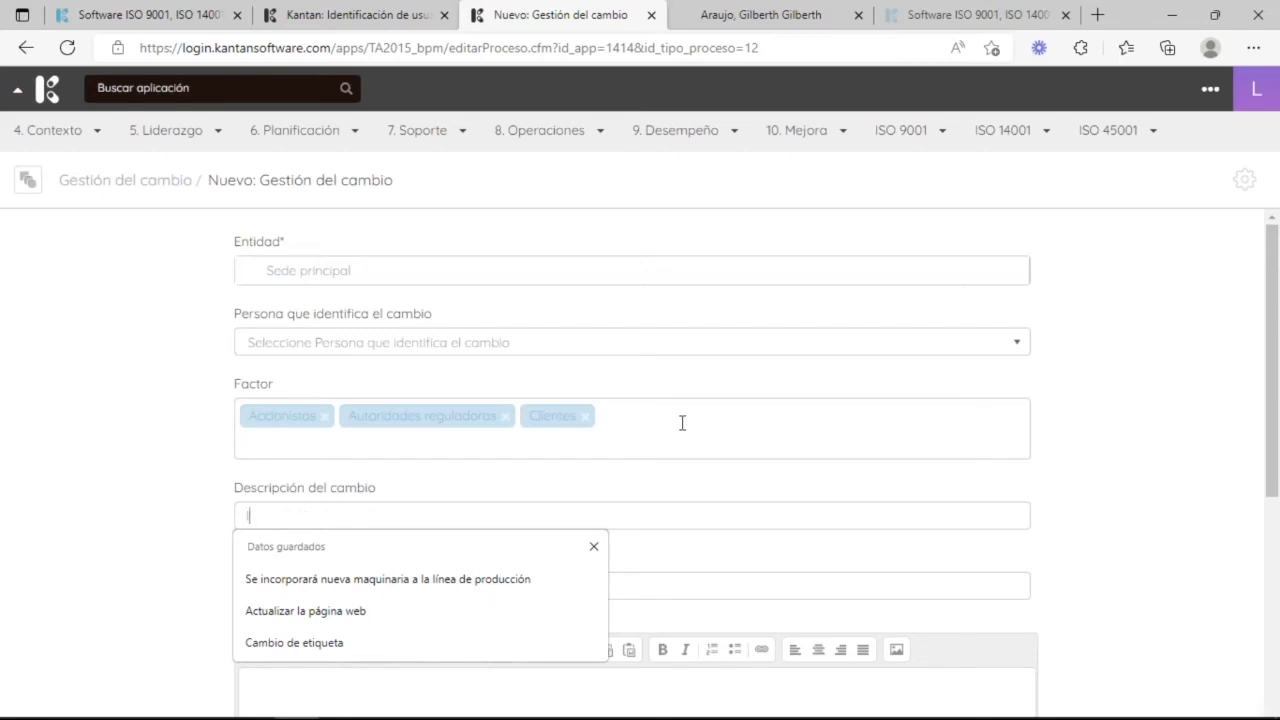
{"action": "type", "text": "r"}
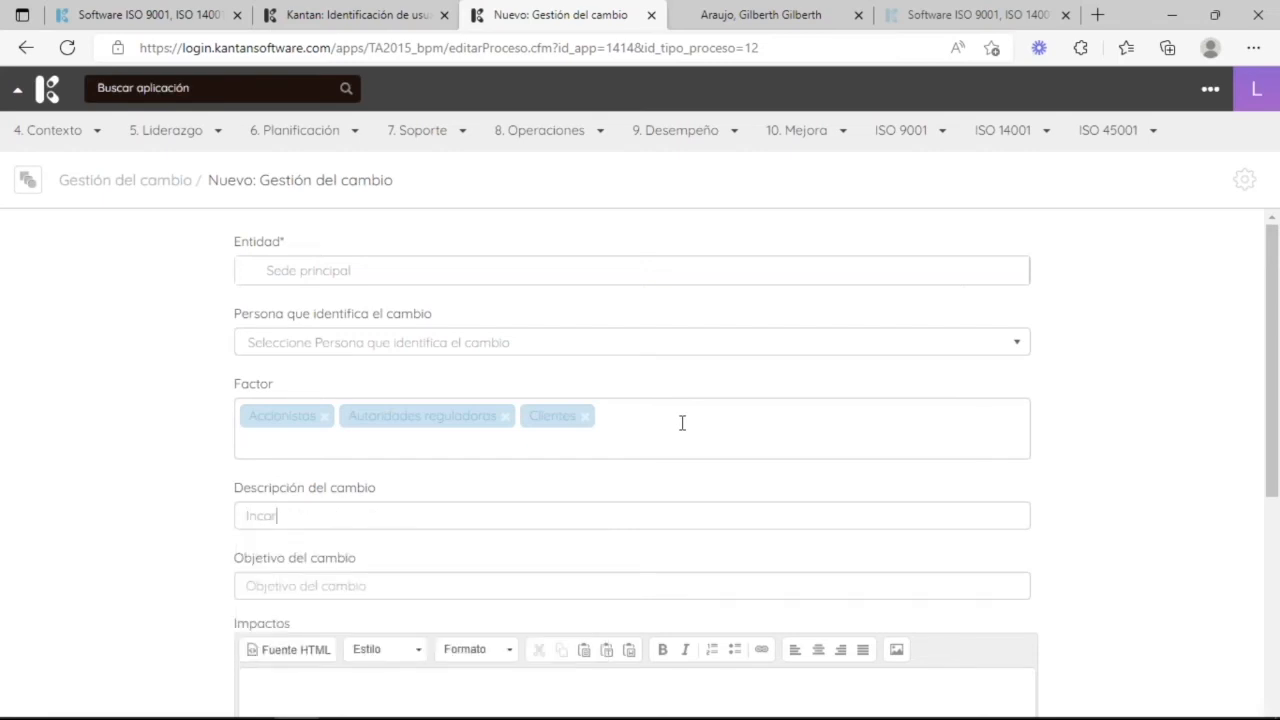
{"action": "type", "text": "poracion de una nuevo"}
{"action": "type", "text": " ma"}
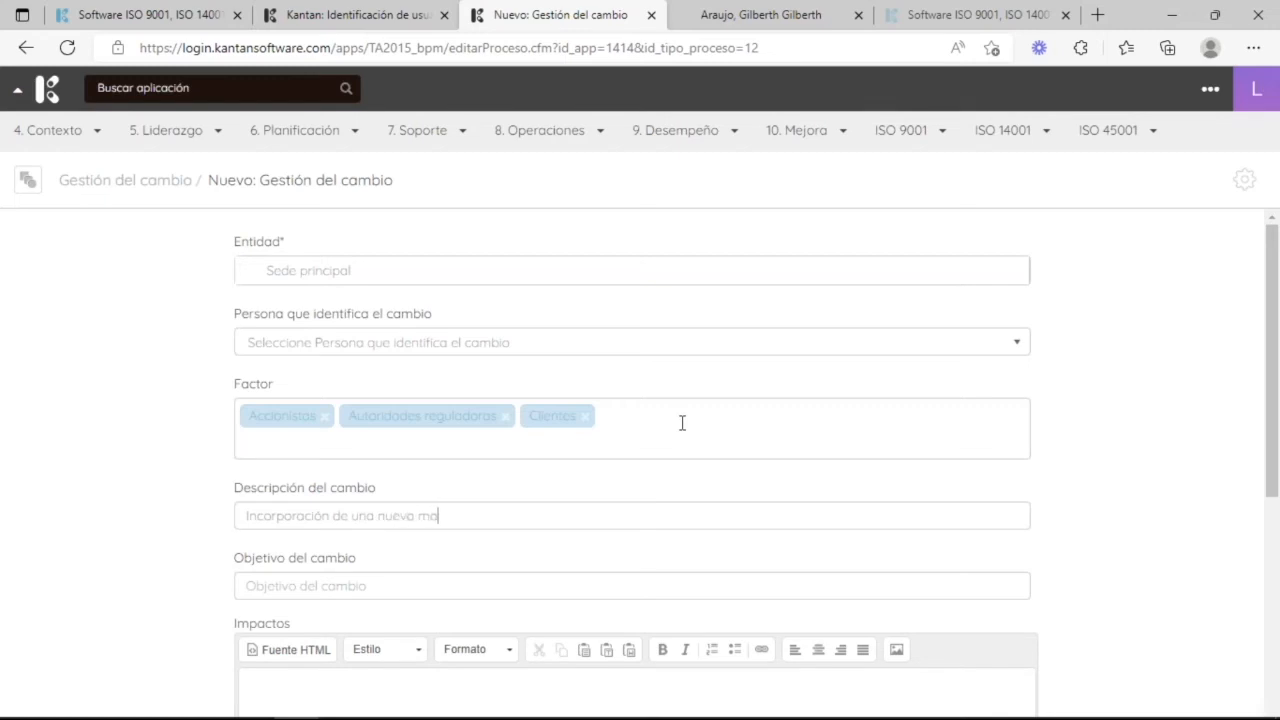
{"action": "type", "text": "rca comercial"}
- Enter "Comercializar ropa deportiva ( nueva línea de negocio)" as the Objetivo del cambio, correcting the spelling of "ropa deportiva"
{"action": "left_click", "coordinate": [305, 583]}
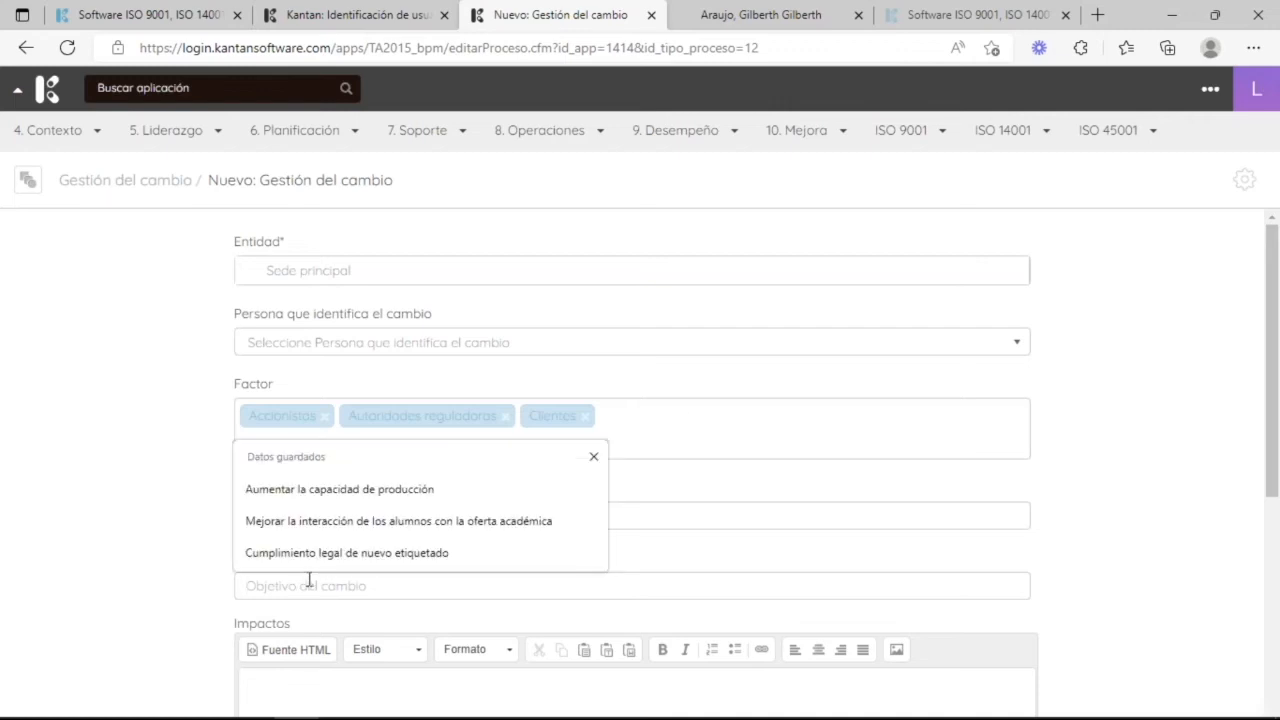
{"action": "type", "text": "Comen"}
{"action": "type", "text": "cializar ropadeportiv"}
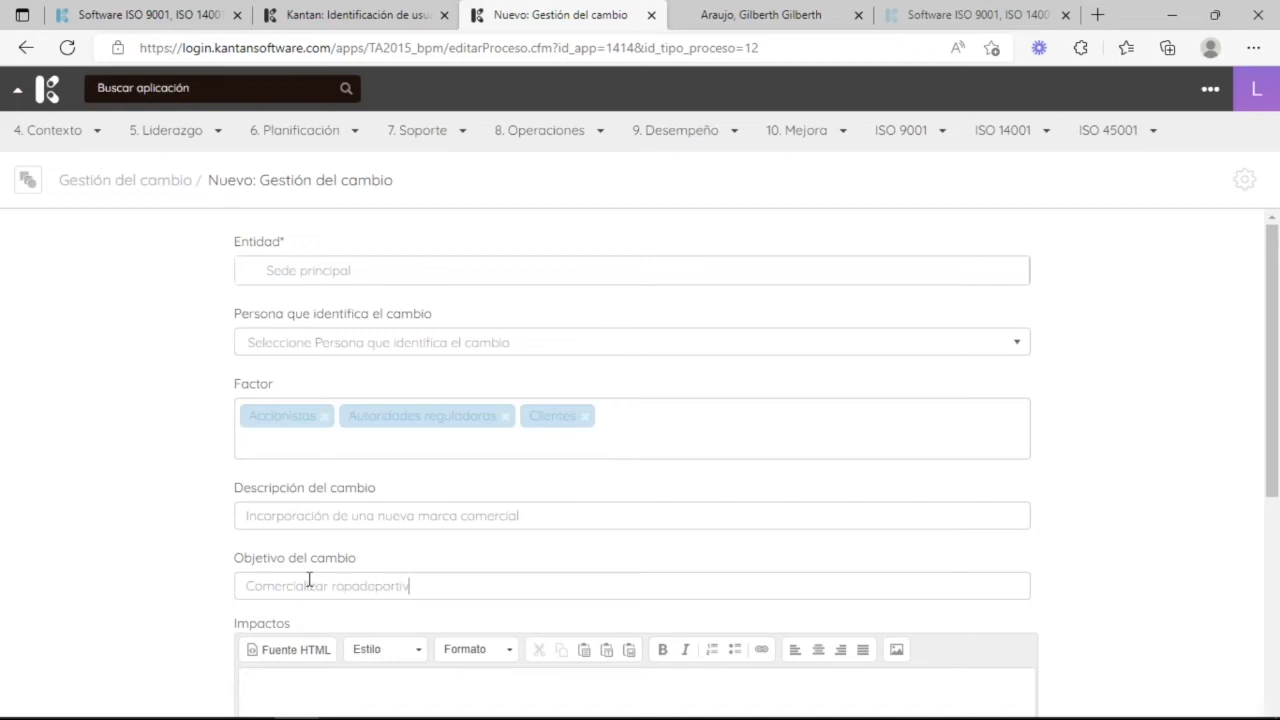
{"action": "type", "text": "a "}
{"action": "type", "text": "( nuev"}
{"action": "type", "text": "va lin"}
{"action": "type", "text": "ea d ene"}
{"action": "type", "text": "g"}
{"action": "key", "text": "BackSpace"}
{"action": "key", "text": "BackSpace"}
{"action": "key", "text": "BackSpace"}
{"action": "key", "text": "BackSpace"}
{"action": "key", "text": "BackSpace"}
{"action": "type", "text": "e neg"}
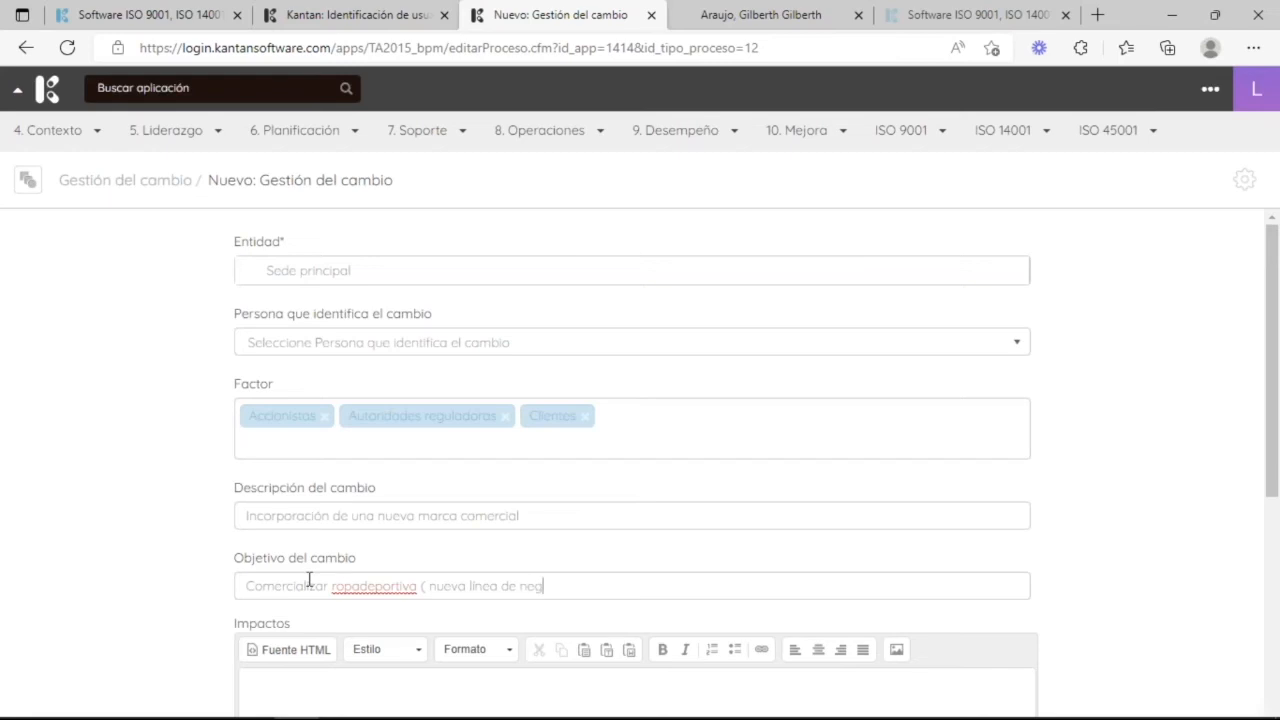
{"action": "type", "text": "ocio)"}
{"action": "right_click", "coordinate": [405, 590]}
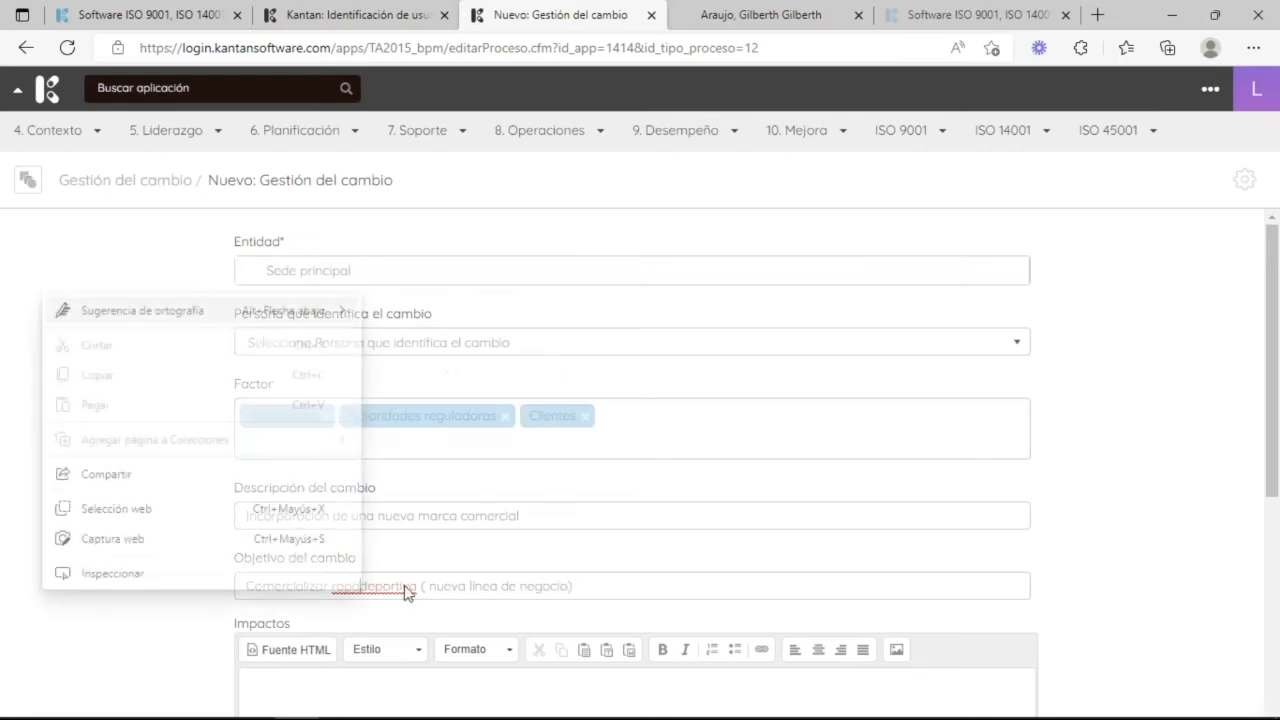
{"action": "left_click", "coordinate": [462, 320]}
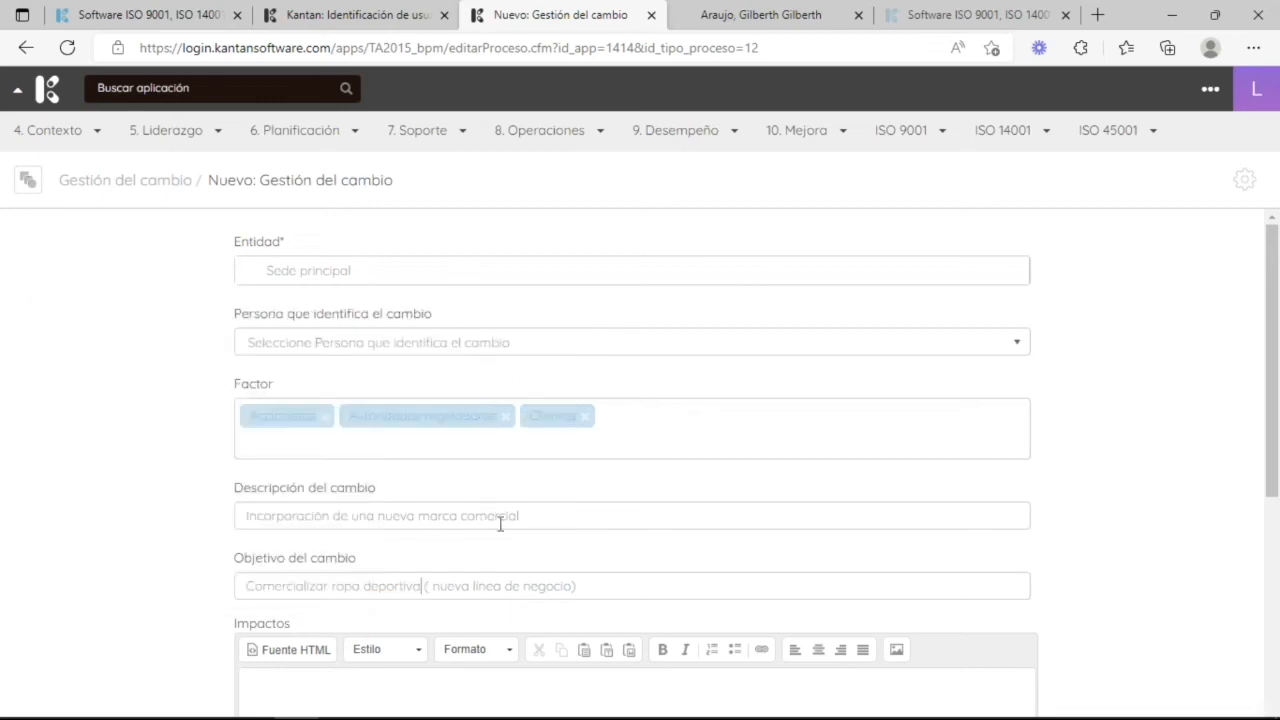
- List the Impactos as two bullets: "Confusión con la marca posicionada" and "Crecimiento en nuevos mercados"
{"action": "scroll", "coordinate": [505, 525], "scroll_direction": "down", "scroll_amount": 3}
{"action": "left_click", "coordinate": [513, 482]}
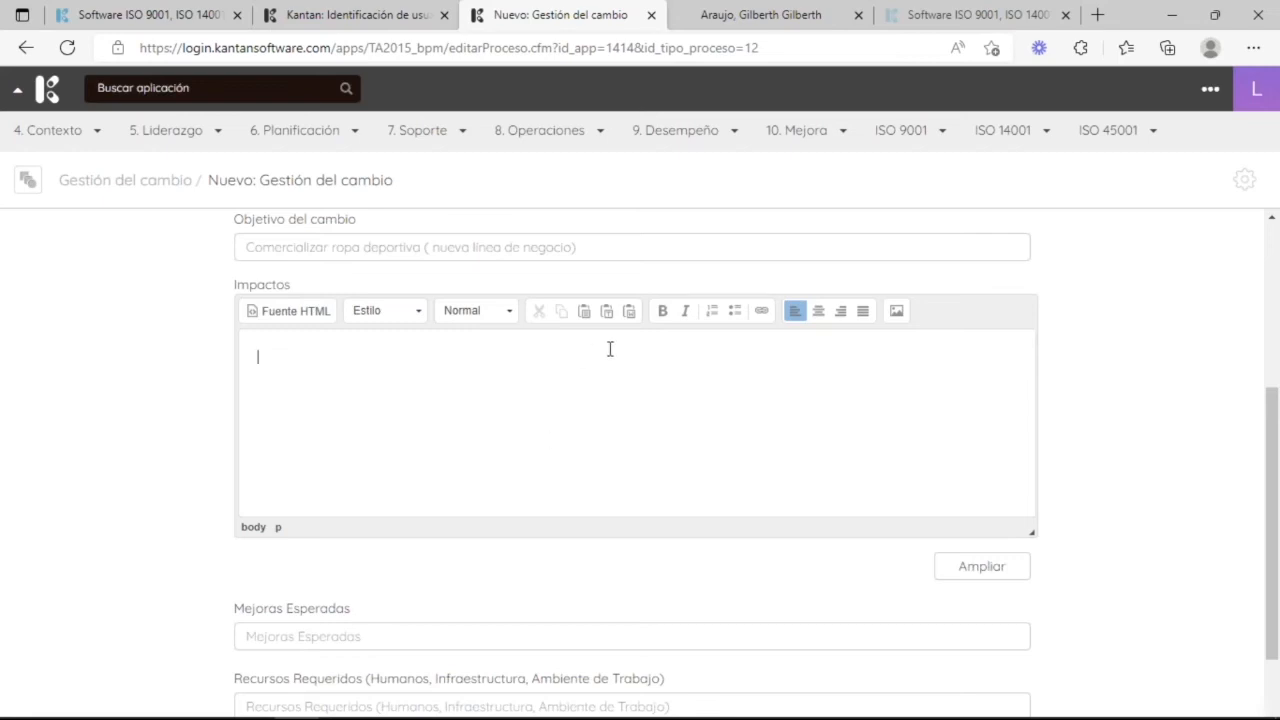
{"action": "left_click", "coordinate": [733, 311]}
{"action": "type", "text": "Consul"}
{"action": "key", "text": "BackSpace"}
{"action": "key", "text": "BackSpace"}
{"action": "key", "text": "BackSpace"}
{"action": "type", "text": "fusión "}
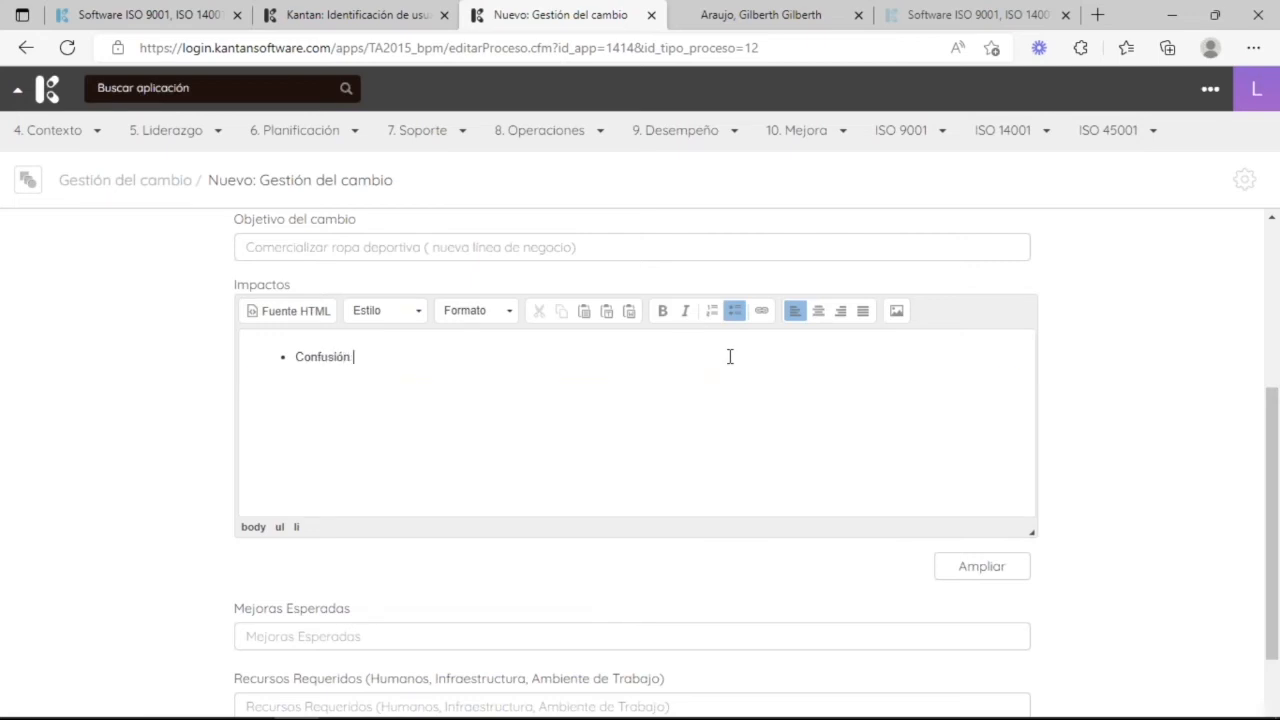
{"action": "type", "text": "con la marca posicionada"}
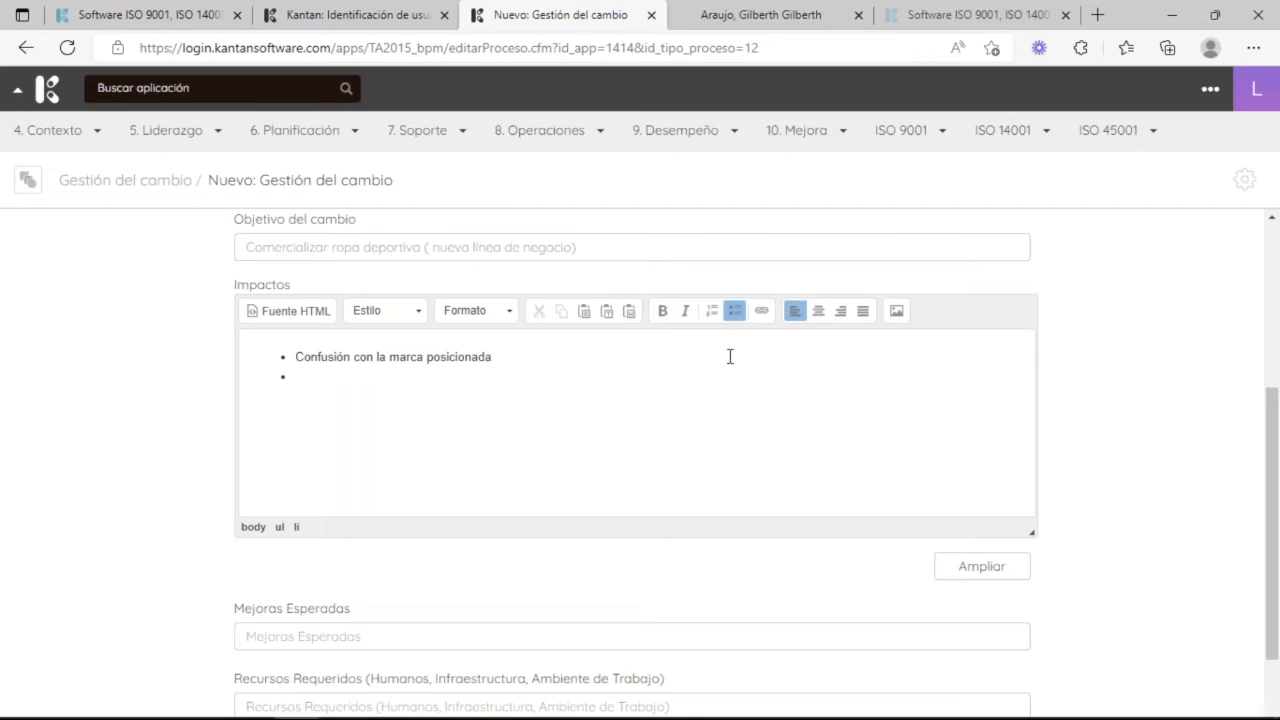
{"action": "type", "text": "Crecimiento en nuevos mercados"}
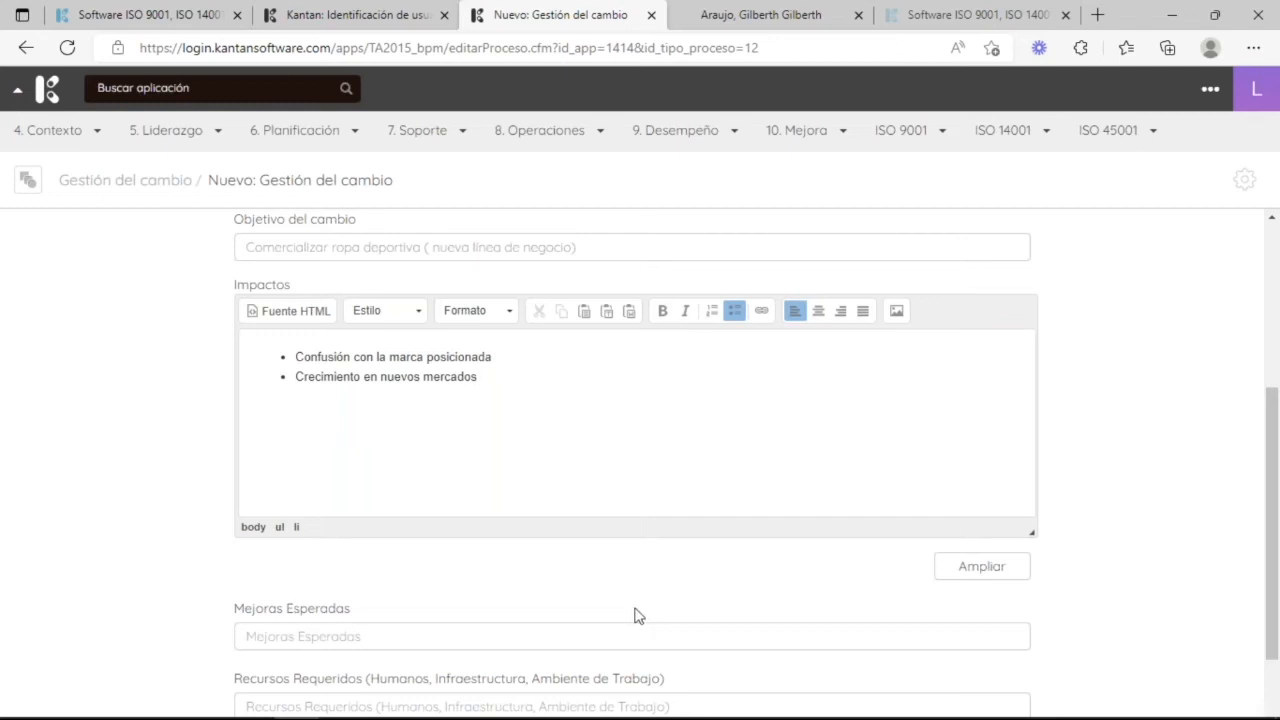
- Enter "Aumento en la facturación anual" under Mejoras Esperadas
{"action": "scroll", "coordinate": [636, 614], "scroll_direction": "down", "scroll_amount": 2}
{"action": "left_click", "coordinate": [375, 436]}
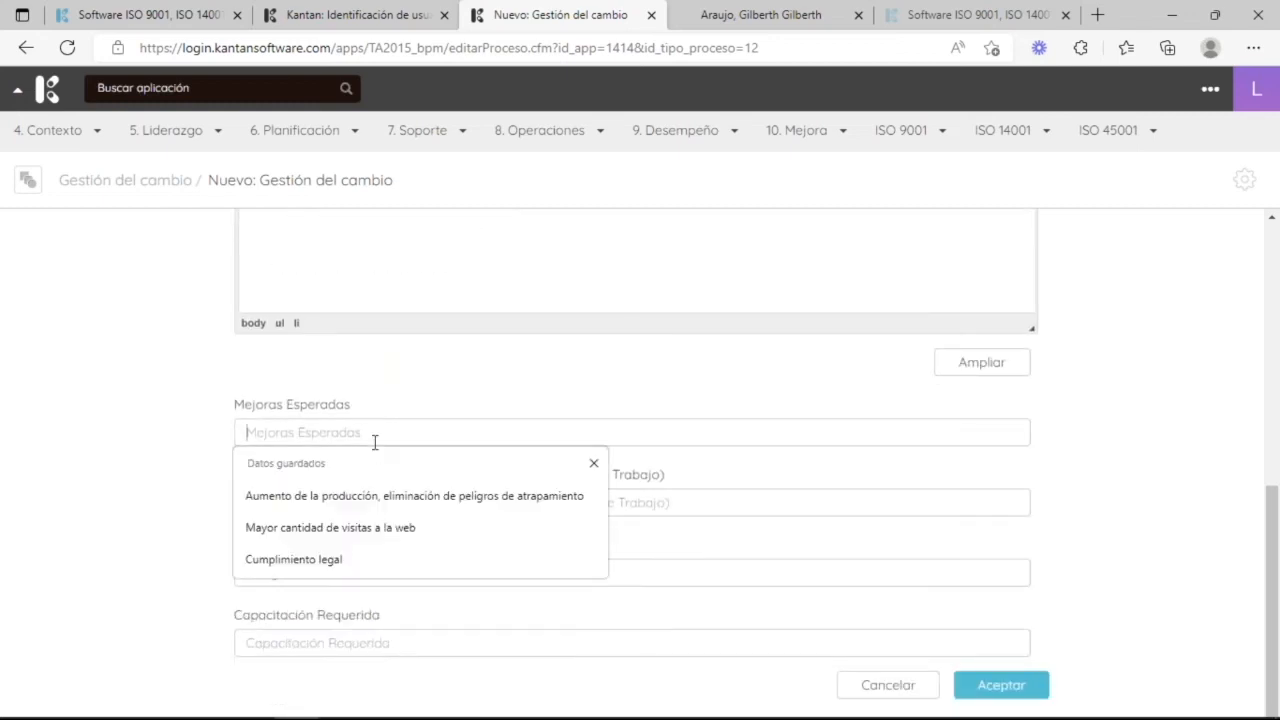
{"action": "type", "text": "Aum"}
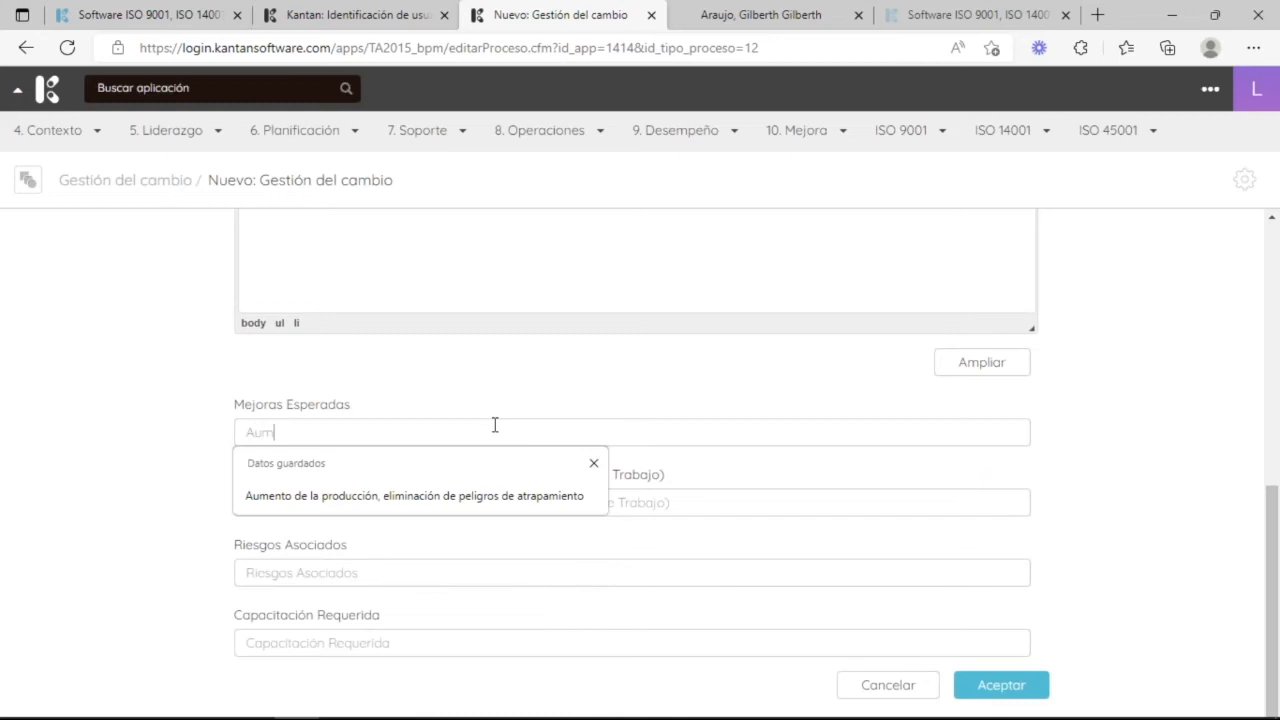
{"action": "type", "text": "ento en la fac"}
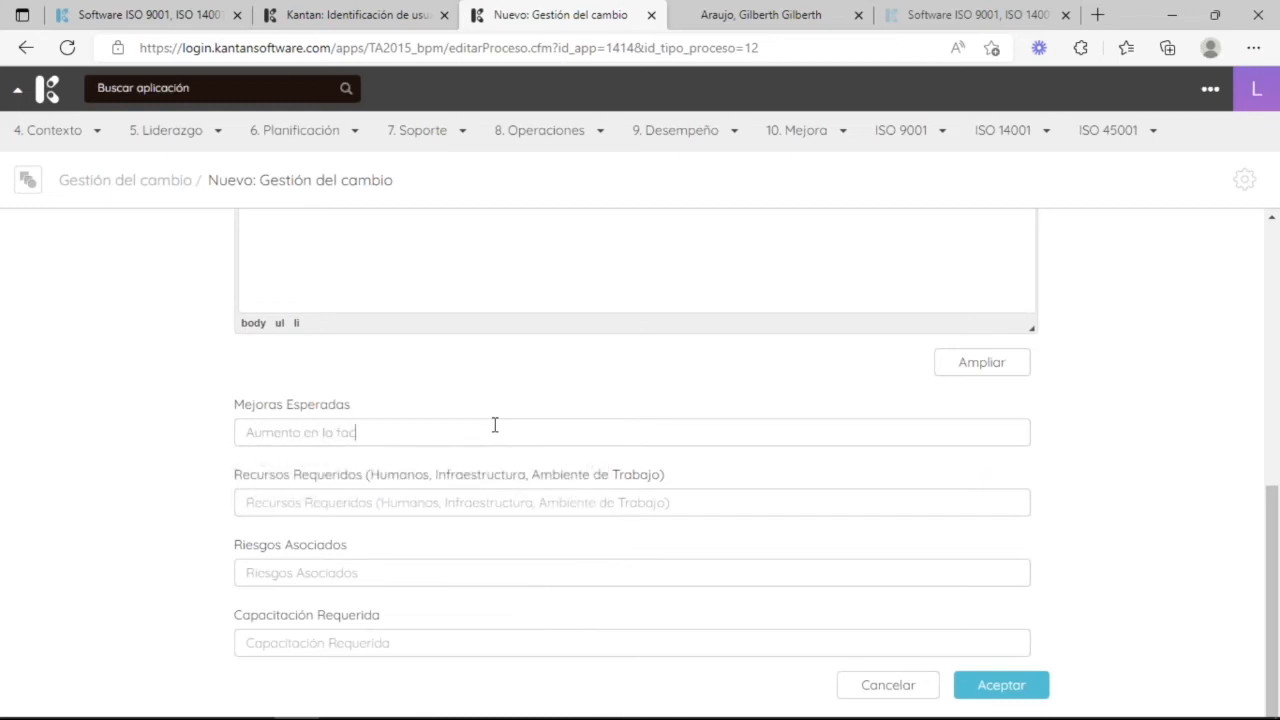
{"action": "type", "text": "turación anual"}
- Enter "200 HH, TIC y oficina de I+D+i" under Recursos Requeridos
{"action": "left_click", "coordinate": [338, 508]}
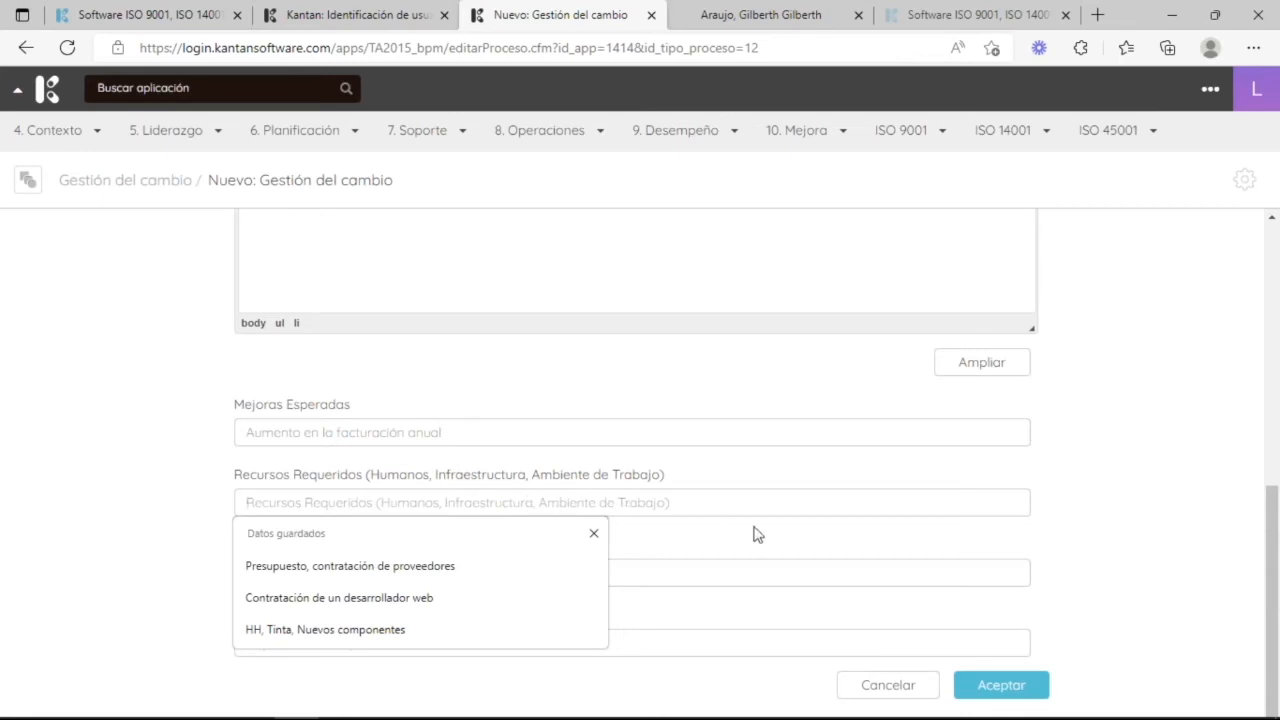
{"action": "type", "text": "200 HSH"}
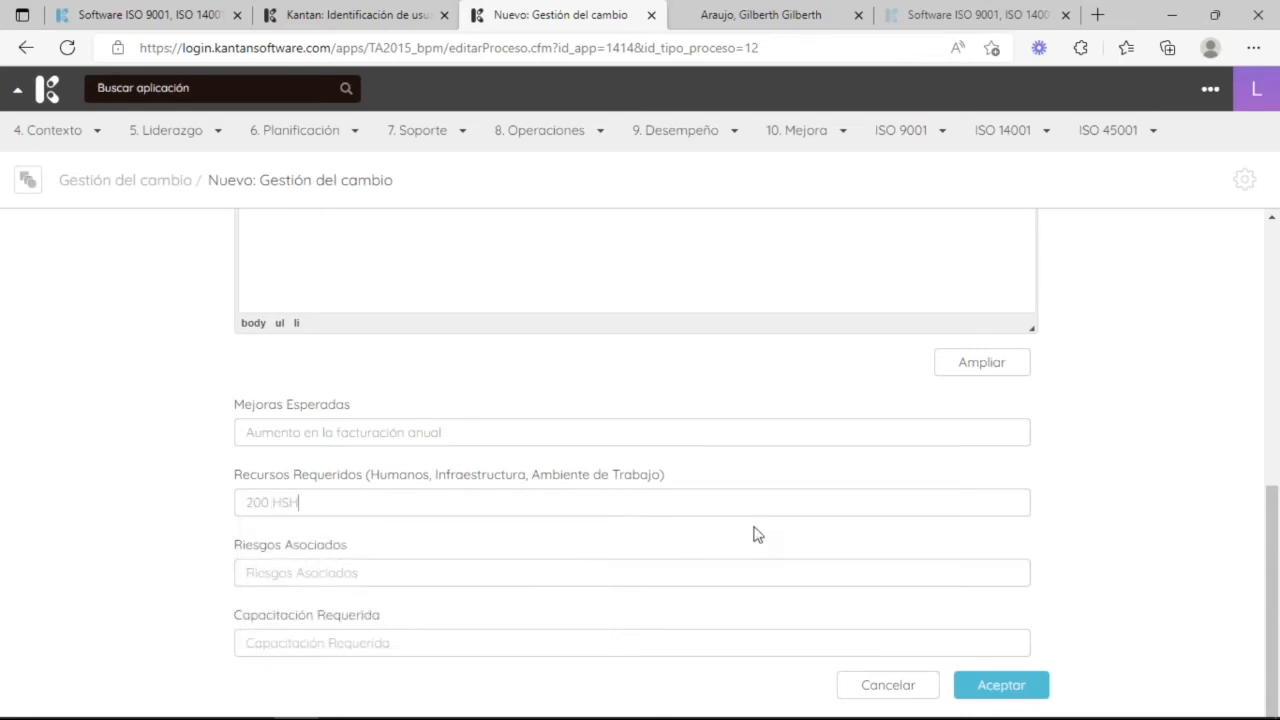
{"action": "key", "text": "BackSpace"}
{"action": "type", "text": "H."}
{"action": "type", "text": "R"}
{"action": "key", "text": "BackSpace"}
{"action": "type", "text": "TIC y"}
{"action": "type", "text": "oficina de IS"}
{"action": "key", "text": "BackSpace"}
{"action": "type", "text": "+D"}
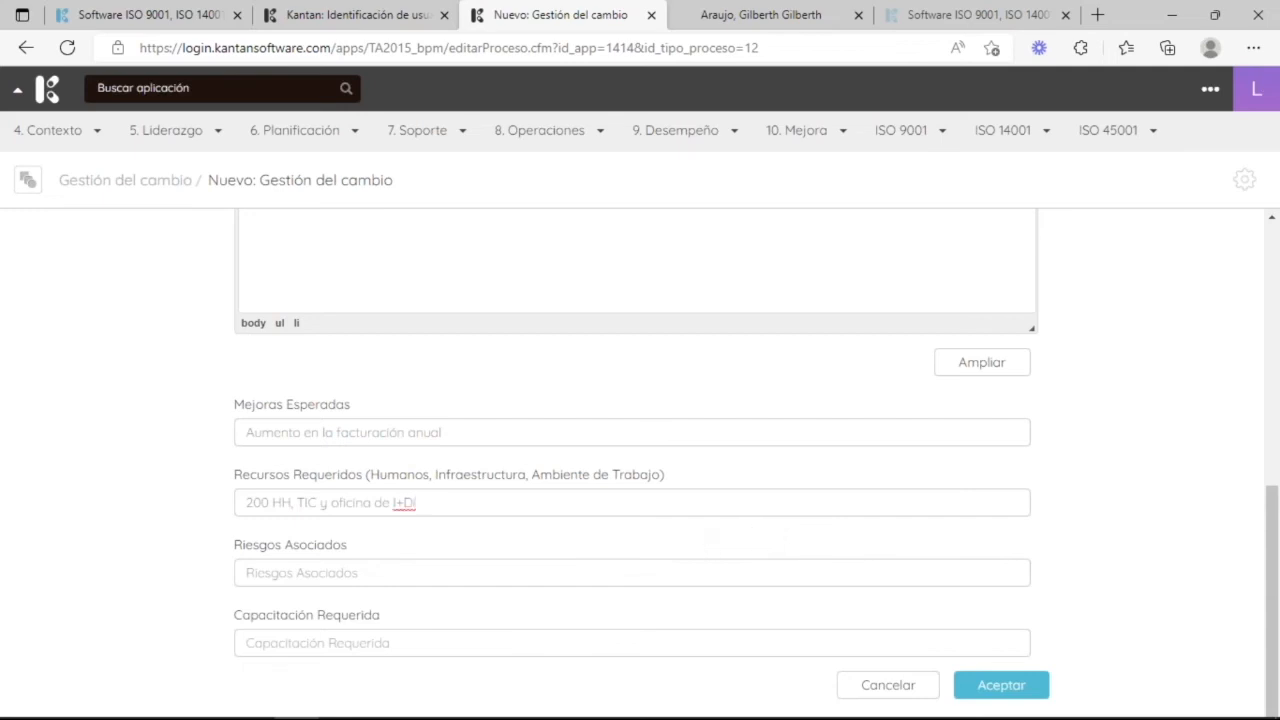
{"action": "type", "text": "+i"}
- Enter "No reconocimiento de la calidad de la nueva marca" under Riesgos Asociados
{"action": "left_click", "coordinate": [429, 582]}
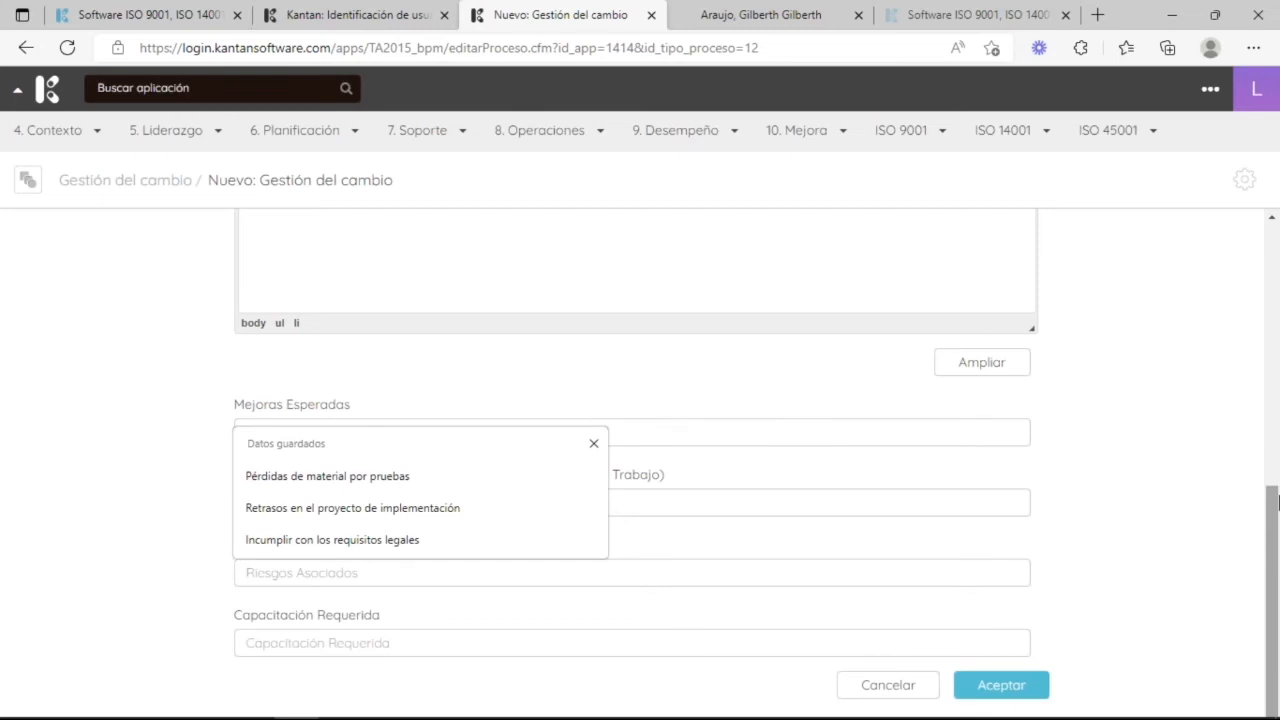
{"action": "type", "text": "No re"}
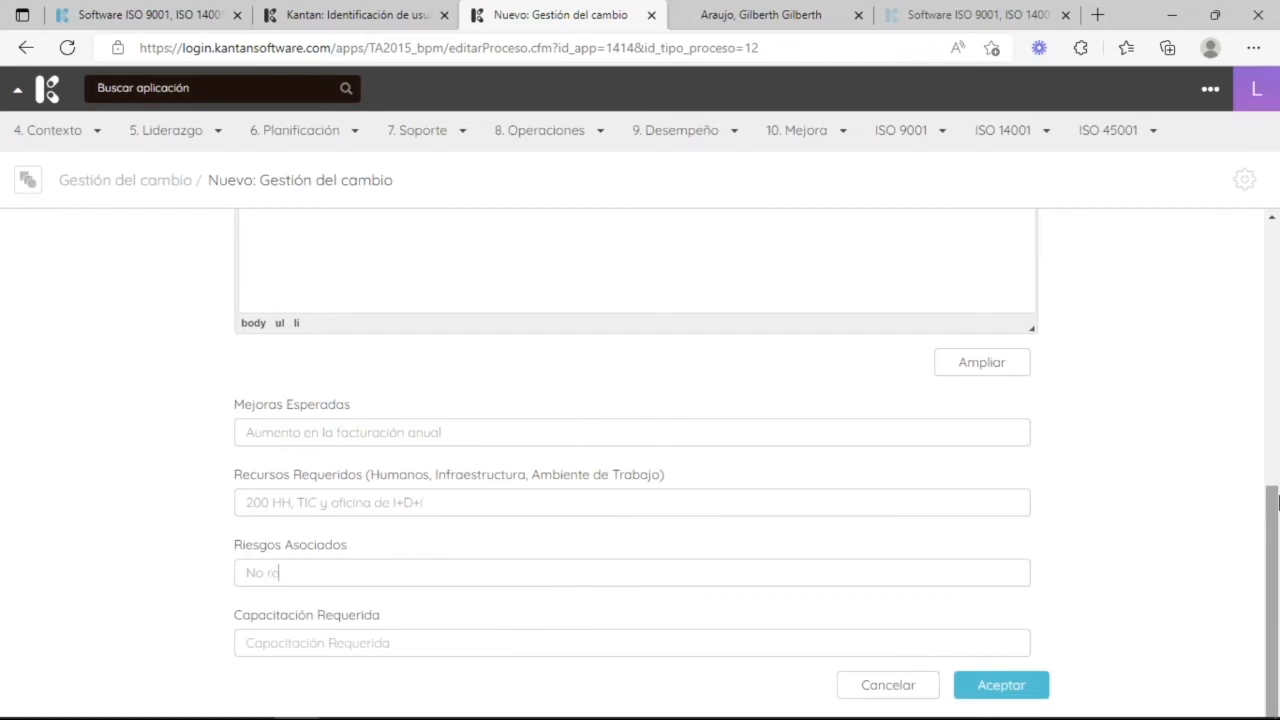
{"action": "type", "text": "conocimient"}
{"action": "key", "text": "BackSpace"}
{"action": "key", "text": "BackSpace"}
{"action": "key", "text": "BackSpace"}
{"action": "key", "text": "BackSpace"}
{"action": "key", "text": "BackSpace"}
{"action": "key", "text": "BackSpace"}
{"action": "type", "text": "imiento de la calidad de "}
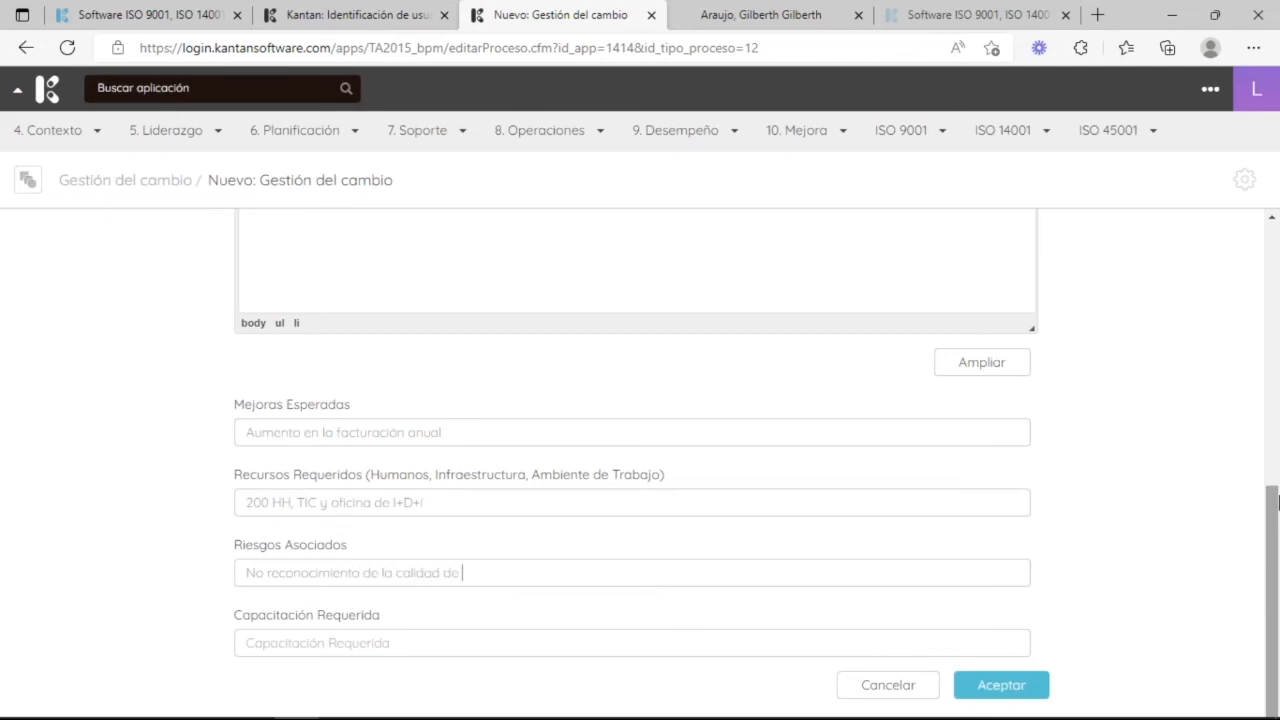
{"action": "type", "text": "la nueva marca"}
- Enter "Marketing digital" under Capacitación Requerida and save the change record
{"action": "left_click", "coordinate": [402, 645]}
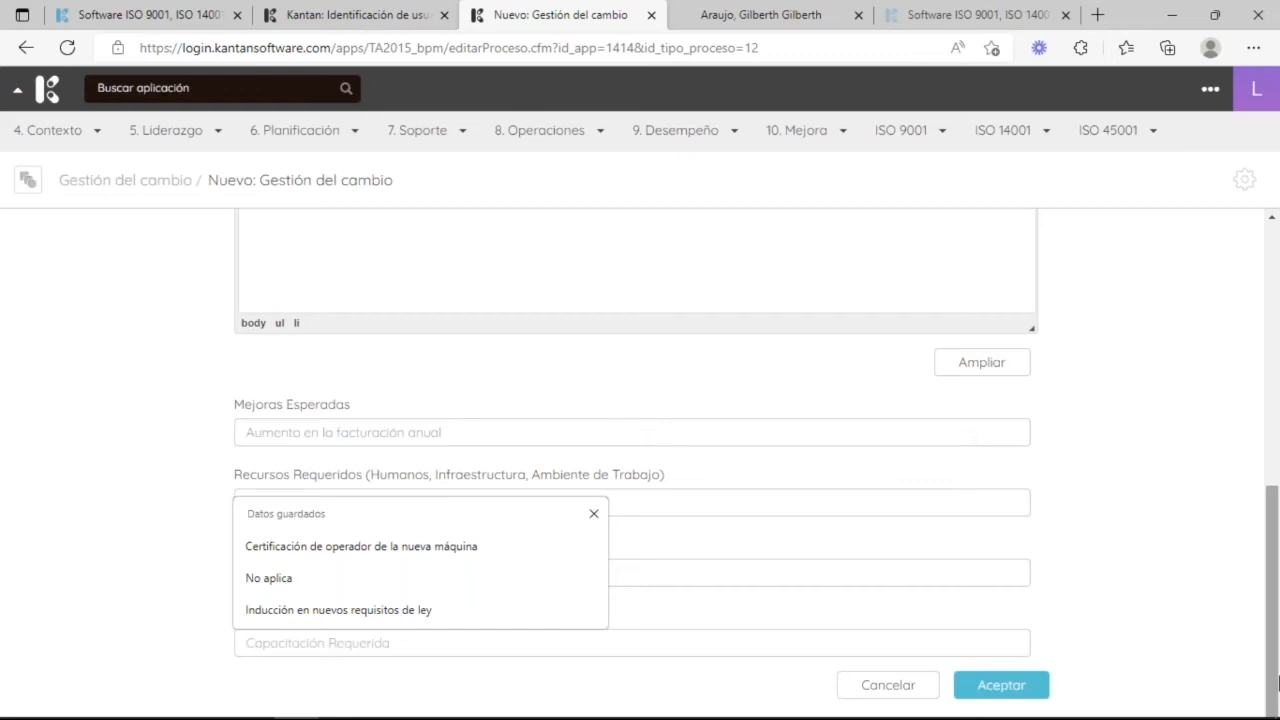
{"action": "type", "text": "Marketing digital"}
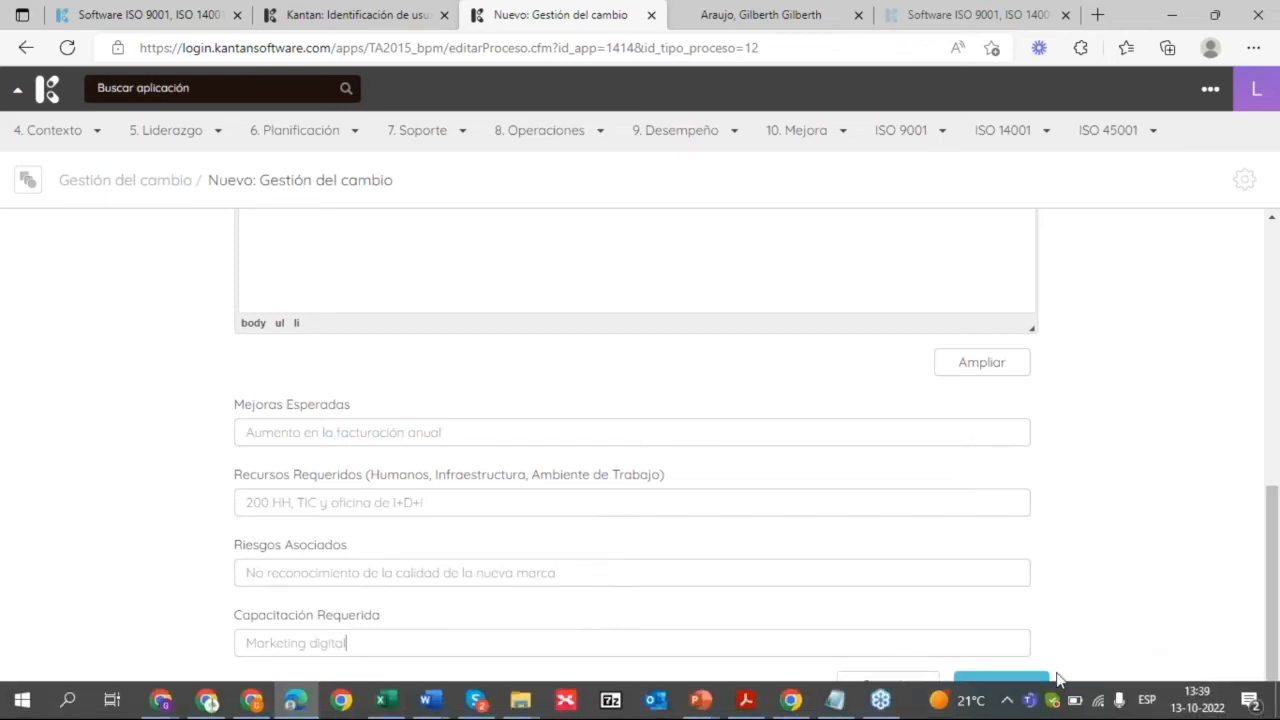
{"action": "left_click", "coordinate": [1010, 686]}
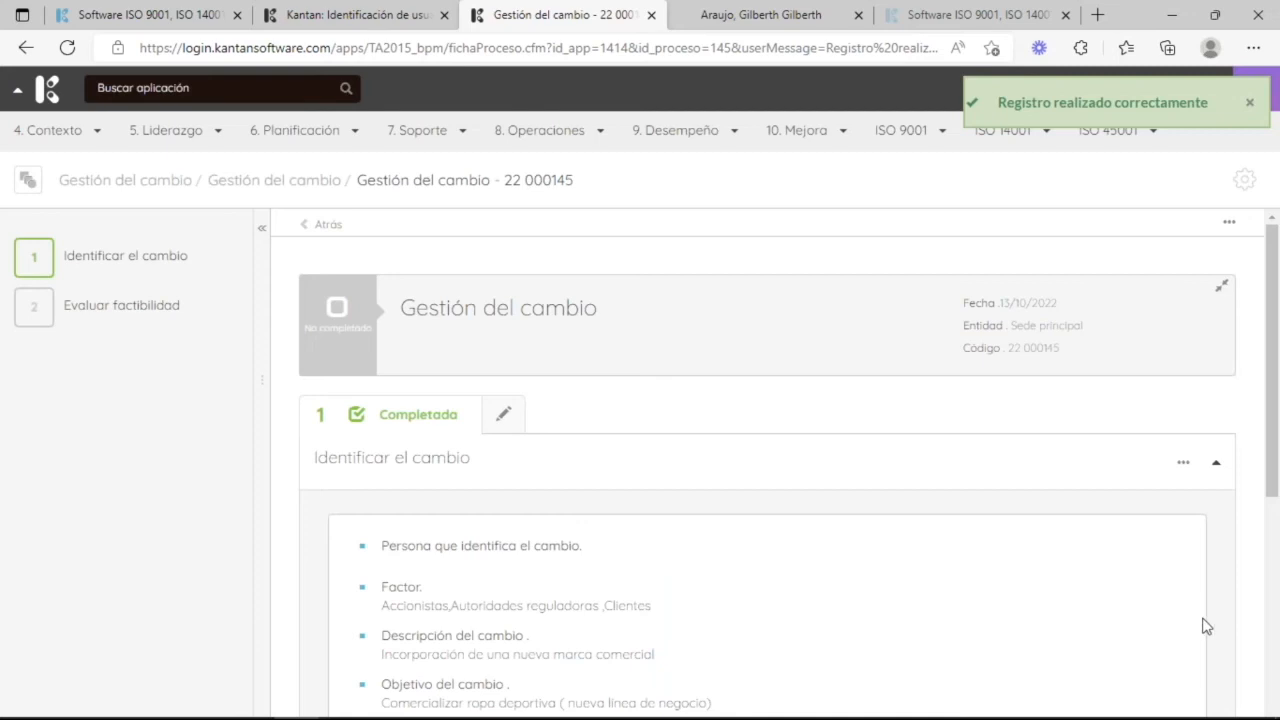
- Edit the Evaluar factibilidad stage, assigning the Líder de Proceso position and its available named user
{"action": "left_click", "coordinate": [120, 305]}
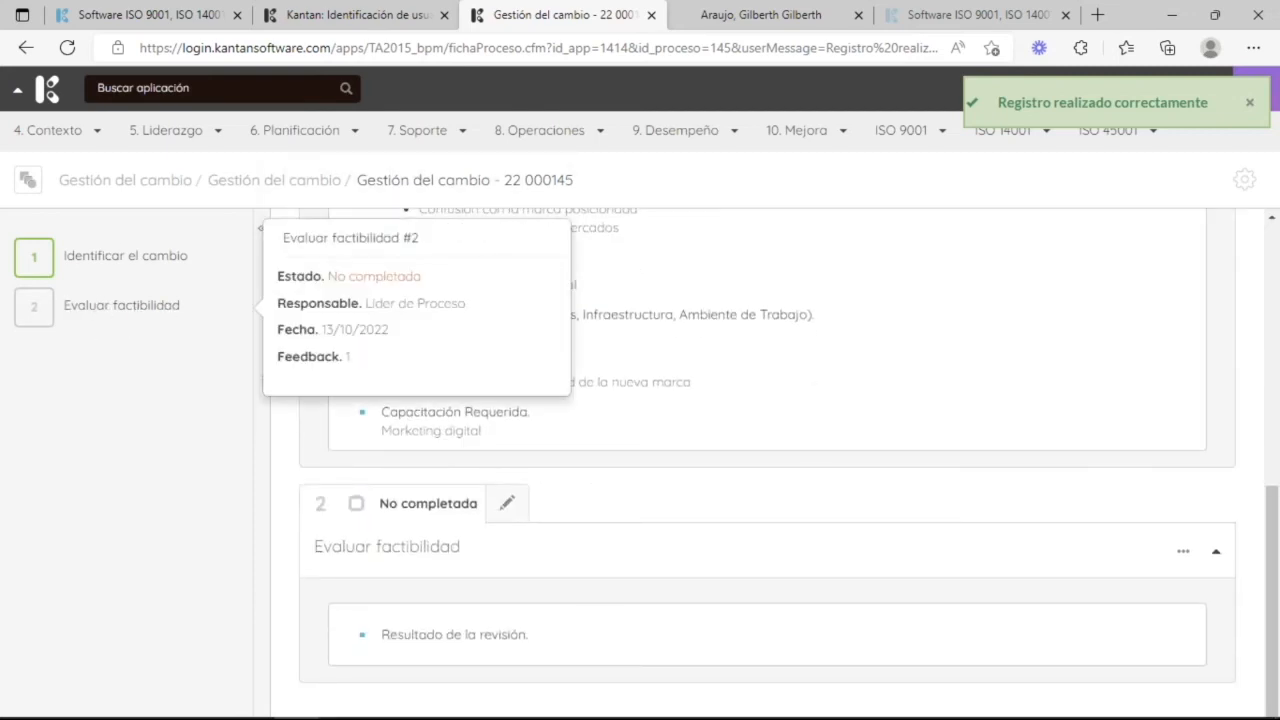
{"action": "left_click", "coordinate": [507, 508]}
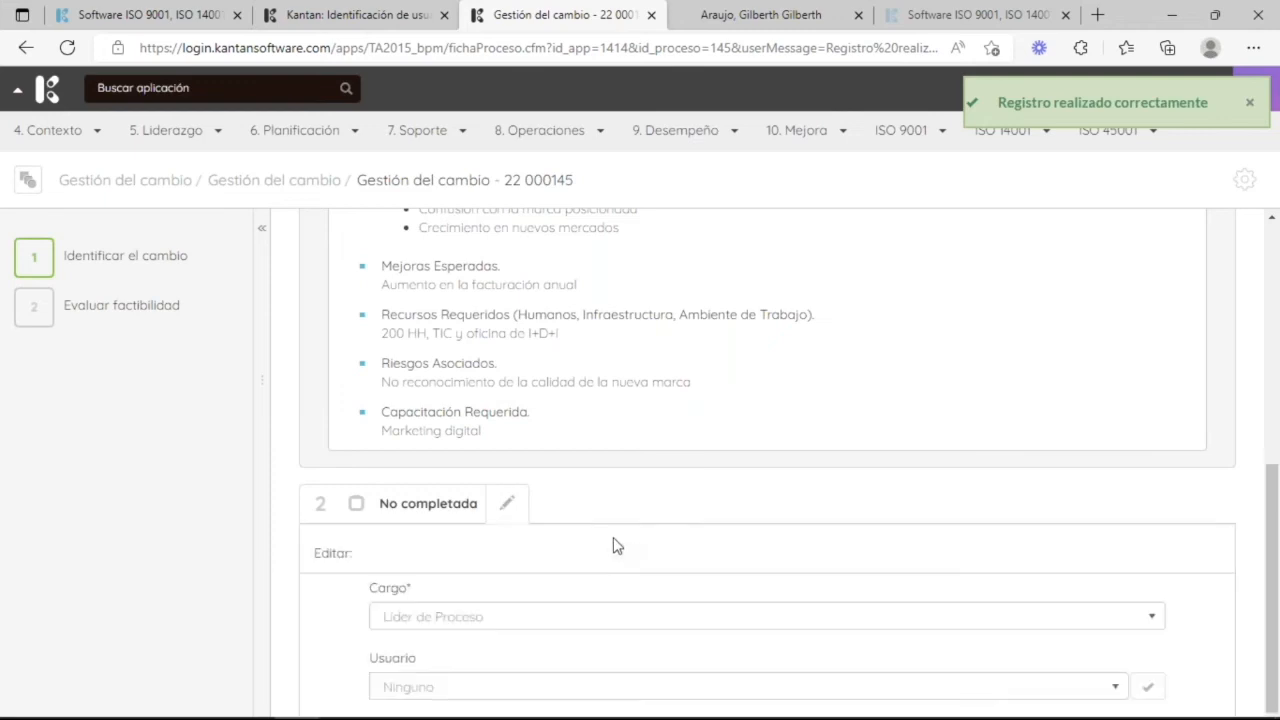
{"action": "scroll", "coordinate": [614, 549], "scroll_direction": "down", "scroll_amount": 1}
{"action": "left_click", "coordinate": [550, 516]}
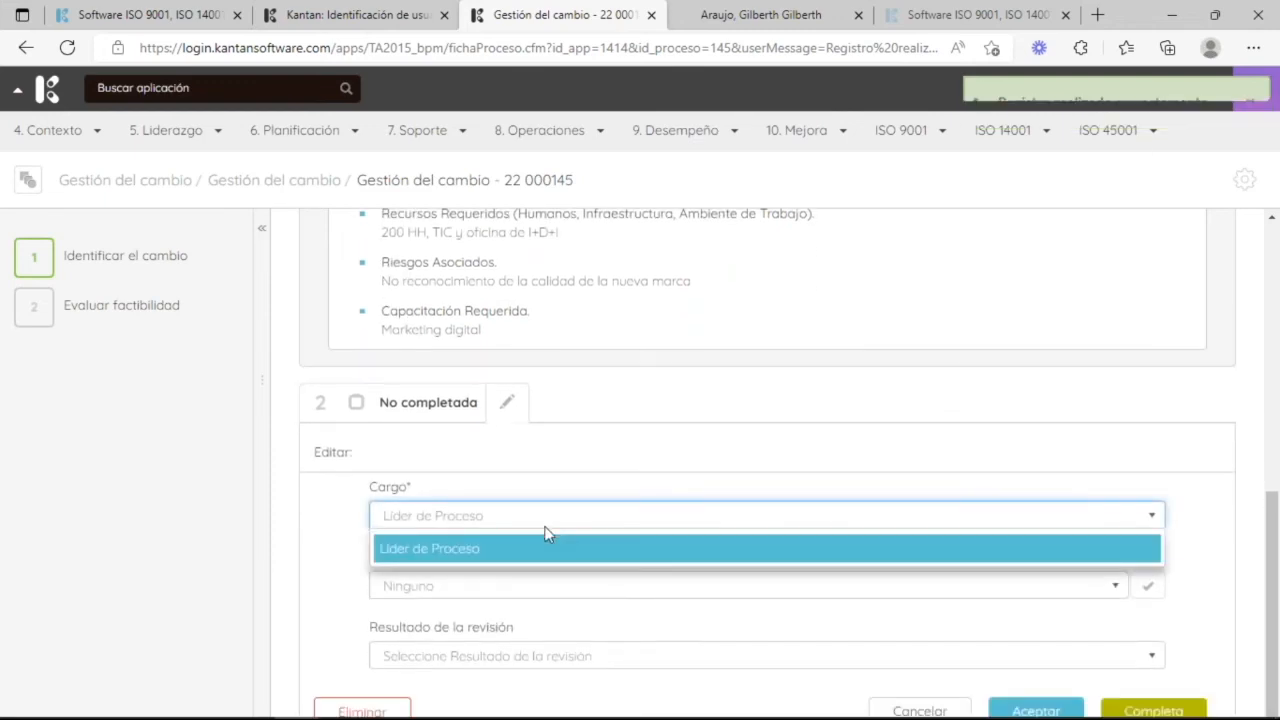
{"action": "left_click", "coordinate": [535, 551]}
{"action": "left_click", "coordinate": [503, 592]}
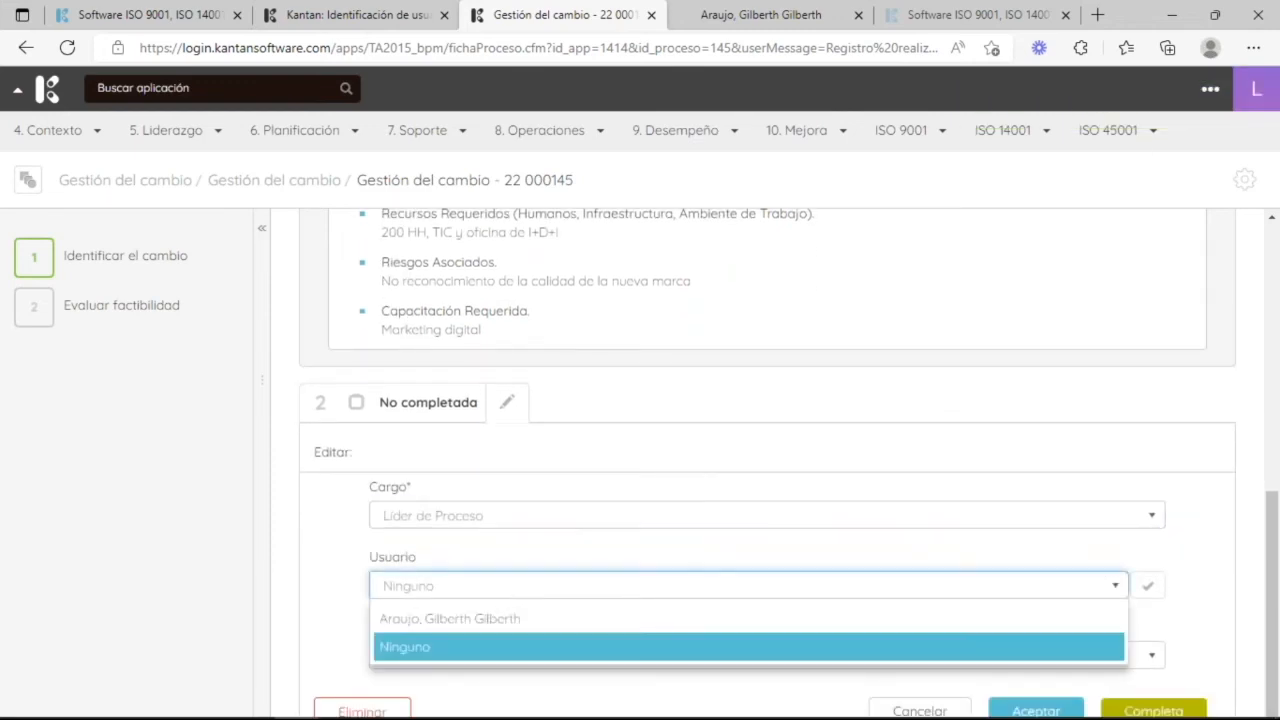
{"action": "left_click", "coordinate": [477, 619]}
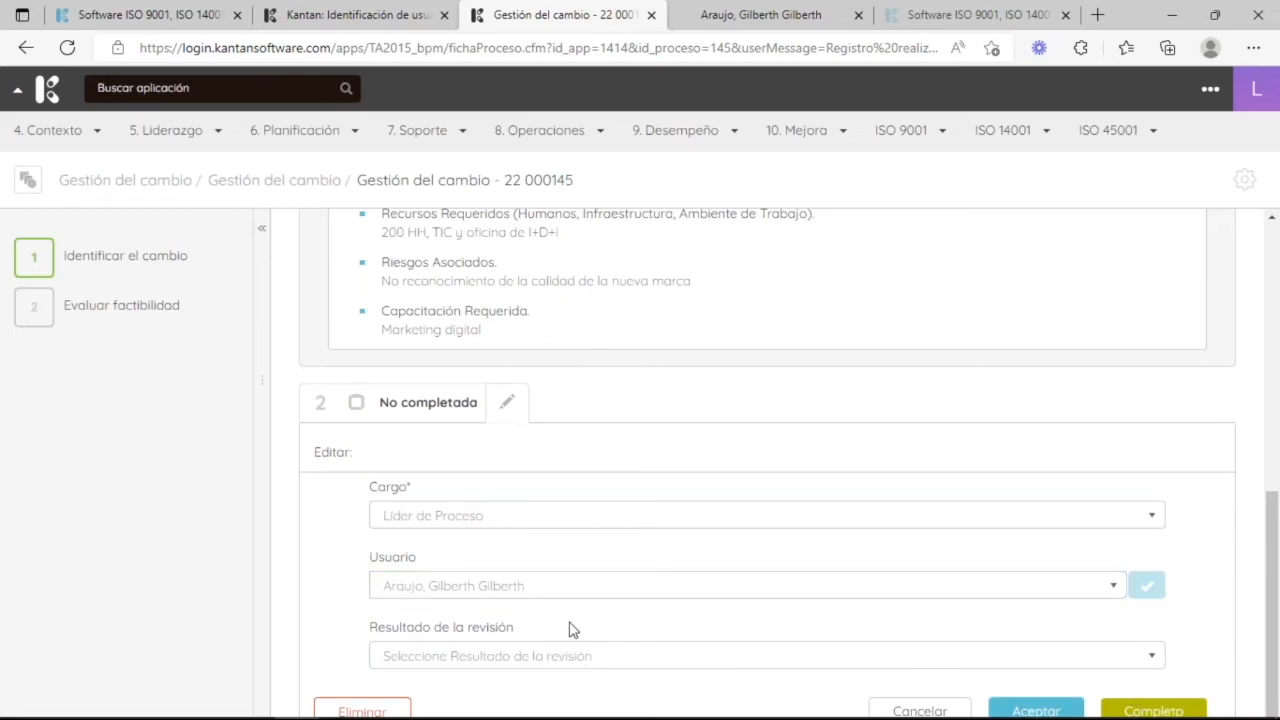
- Set Resultado de la revisión to Aprobado and complete the feasibility stage, sending the e-mail notice for the following action
{"action": "scroll", "coordinate": [570, 626], "scroll_direction": "down", "scroll_amount": 1}
{"action": "left_click", "coordinate": [521, 587]}
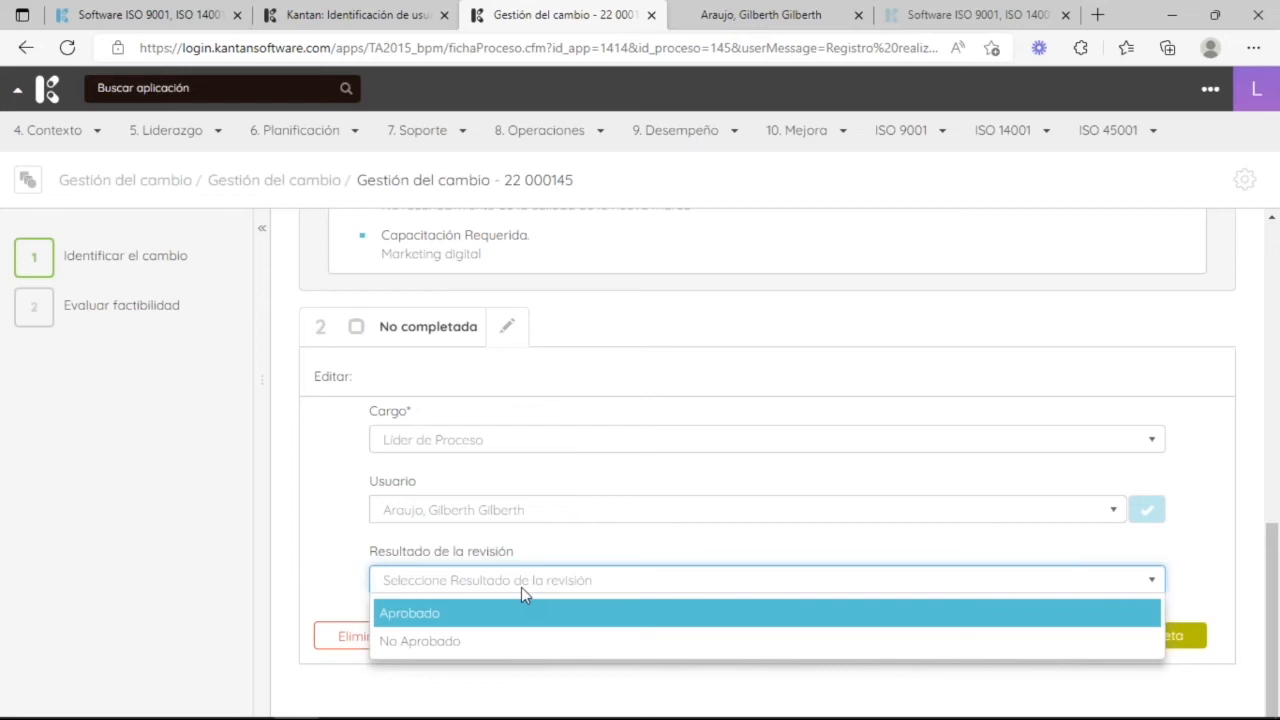
{"action": "left_click", "coordinate": [537, 615]}
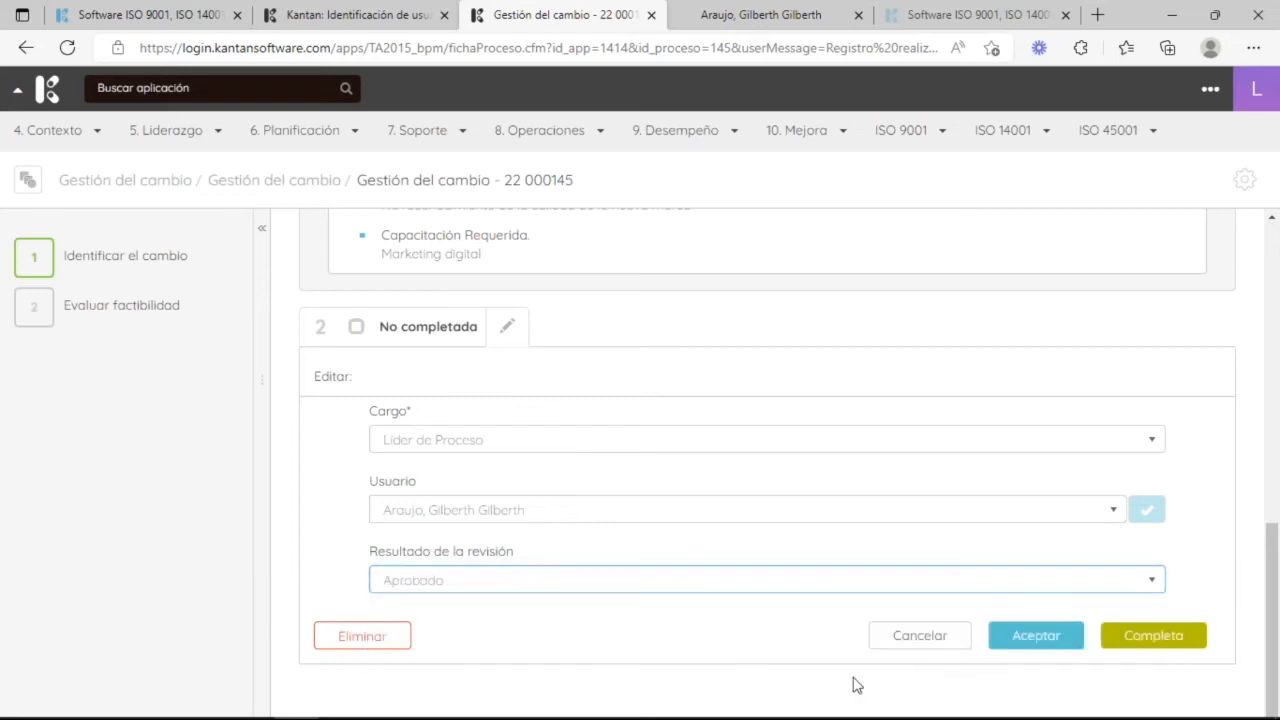
{"action": "left_click", "coordinate": [1163, 645]}
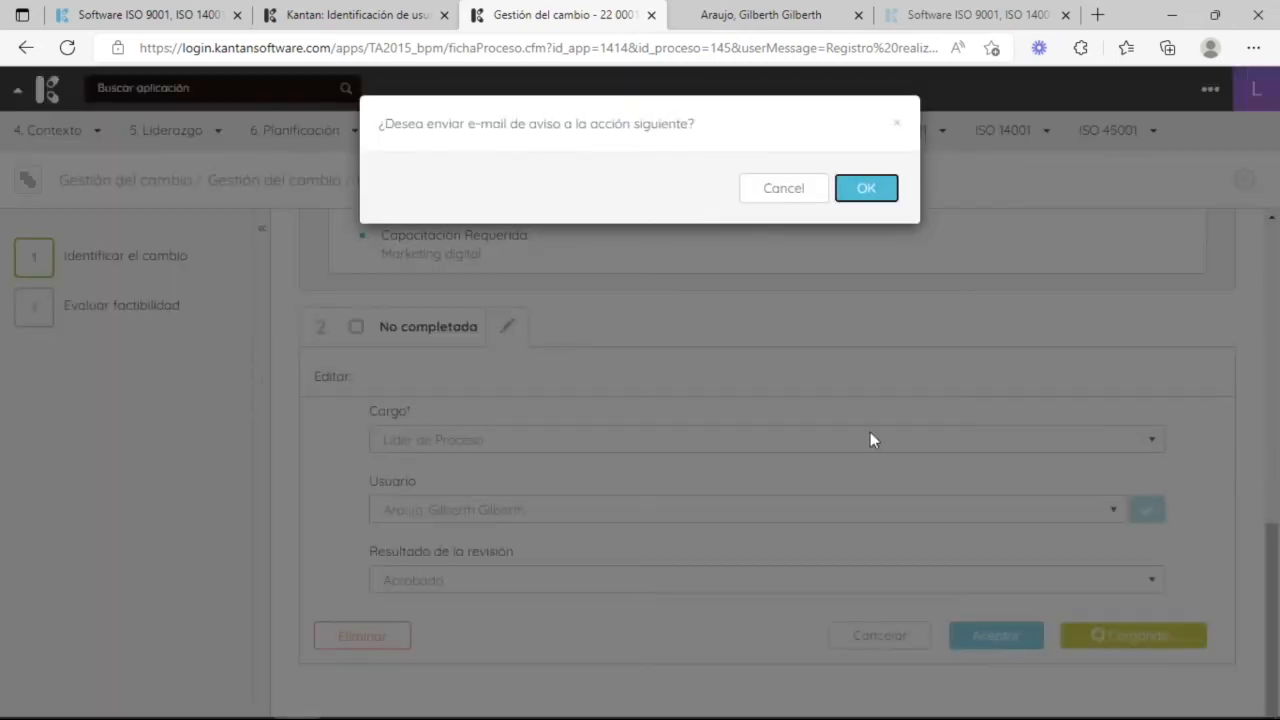
{"action": "left_click", "coordinate": [887, 194]}
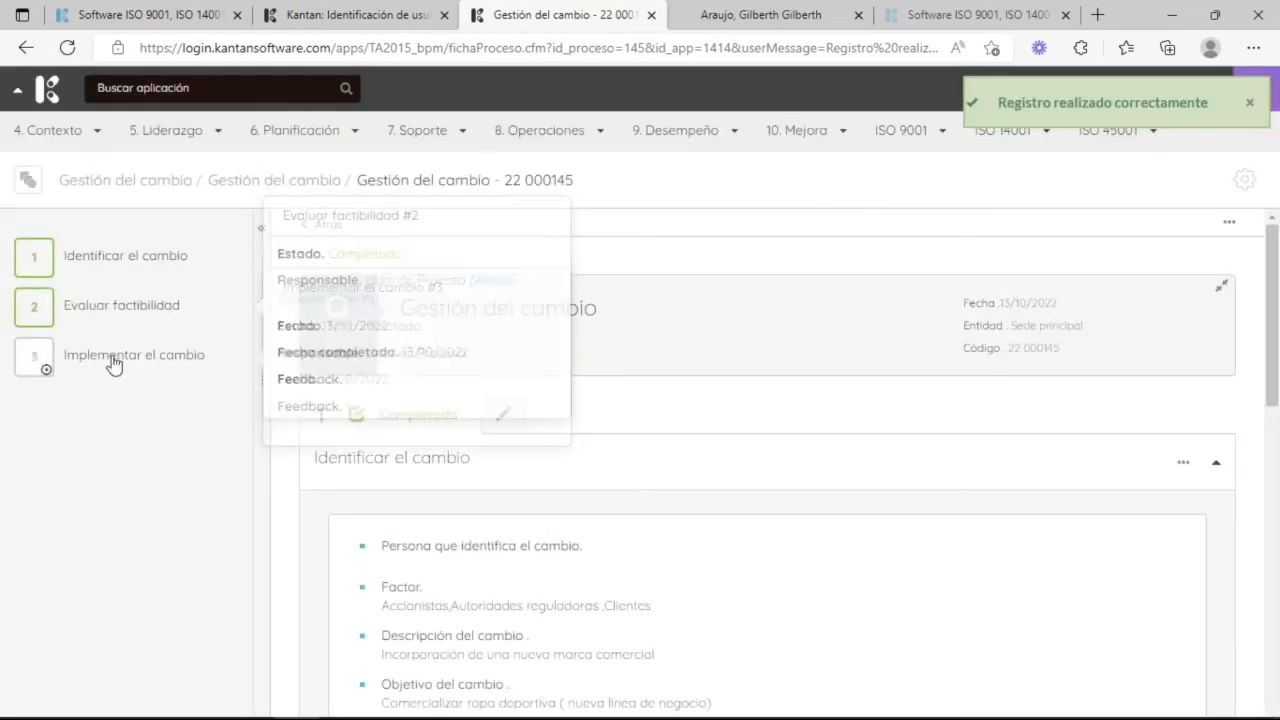
- Add a Plan Acción Gestión del Cambio task under Implementar el cambio, described as "Pasos para la creación de marca"
{"action": "left_click", "coordinate": [128, 376]}
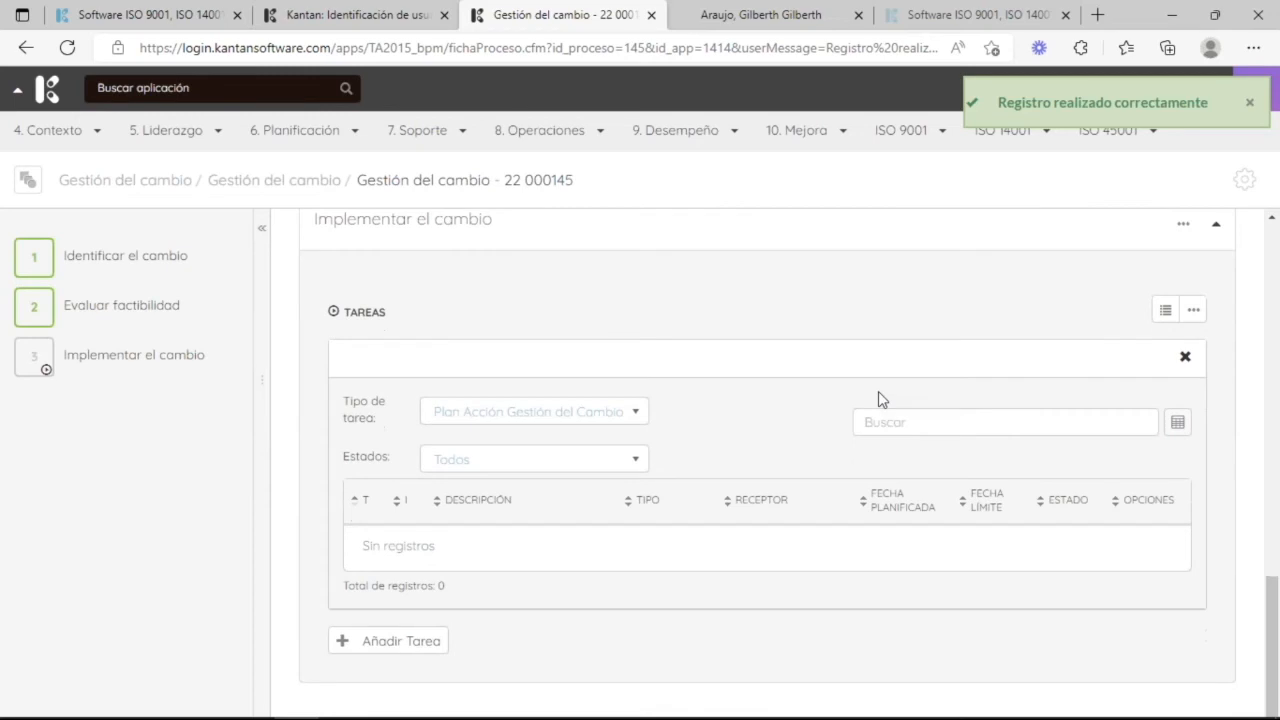
{"action": "scroll", "coordinate": [883, 405], "scroll_direction": "up", "scroll_amount": 1}
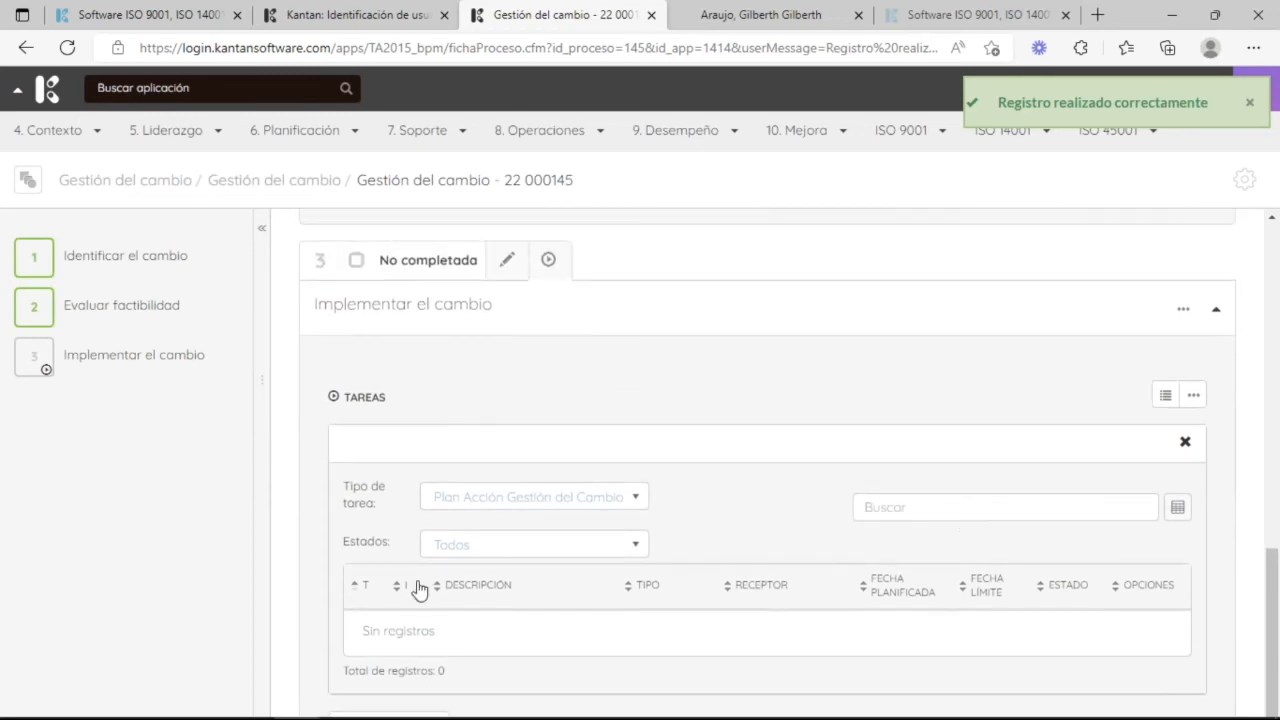
{"action": "scroll", "coordinate": [557, 634], "scroll_direction": "down", "scroll_amount": 1}
{"action": "left_click", "coordinate": [434, 648]}
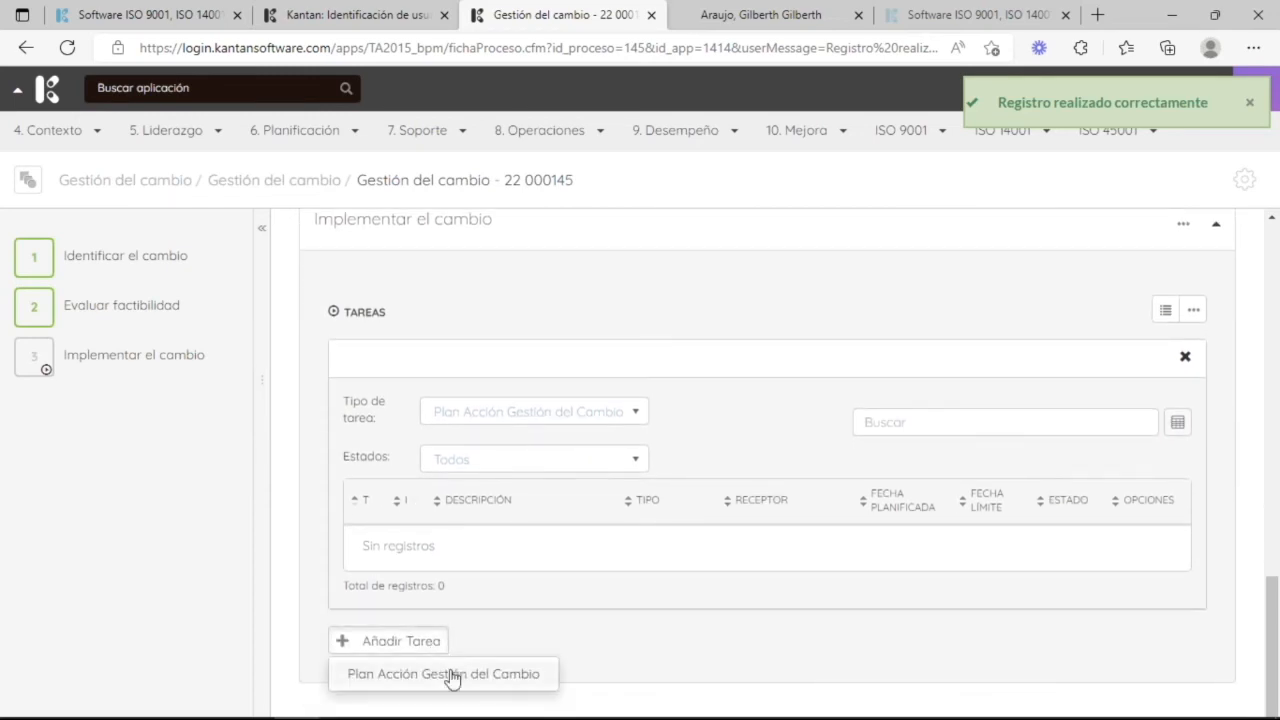
{"action": "left_click", "coordinate": [450, 674]}
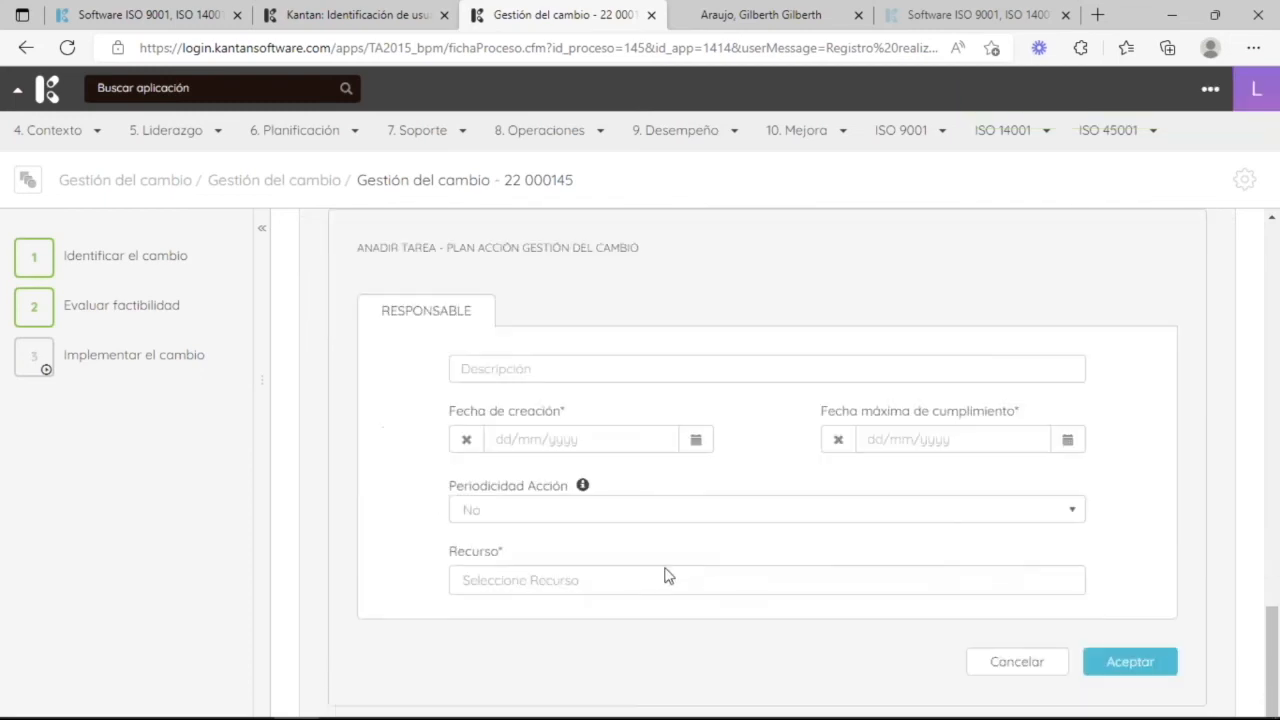
{"action": "left_click", "coordinate": [525, 369]}
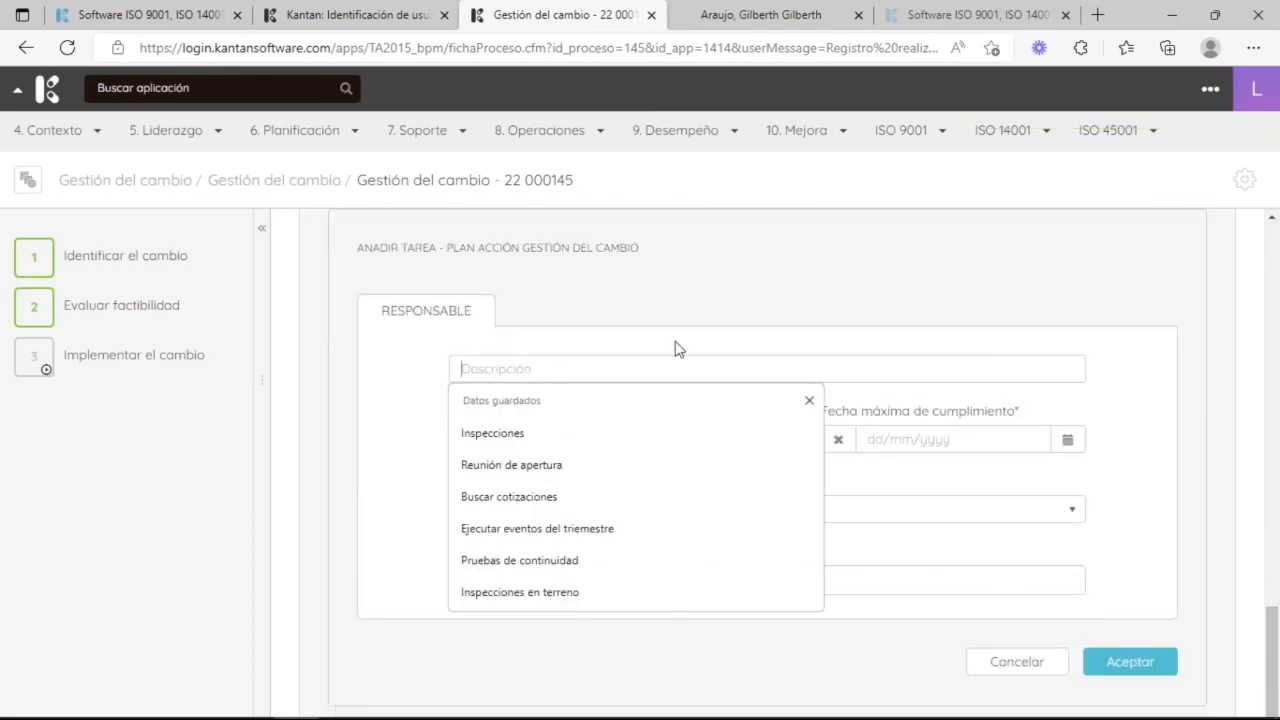
{"action": "type", "text": "Po"}
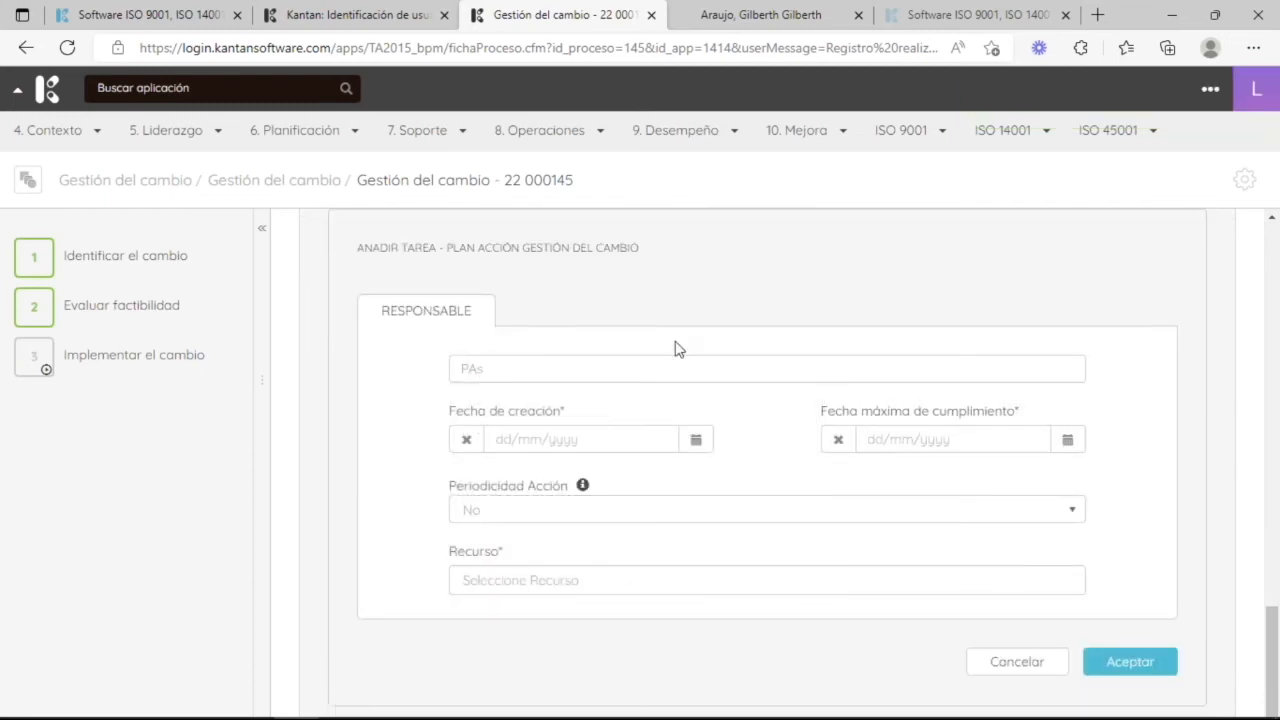
{"action": "type", "text": "sos para la creación de marca"}
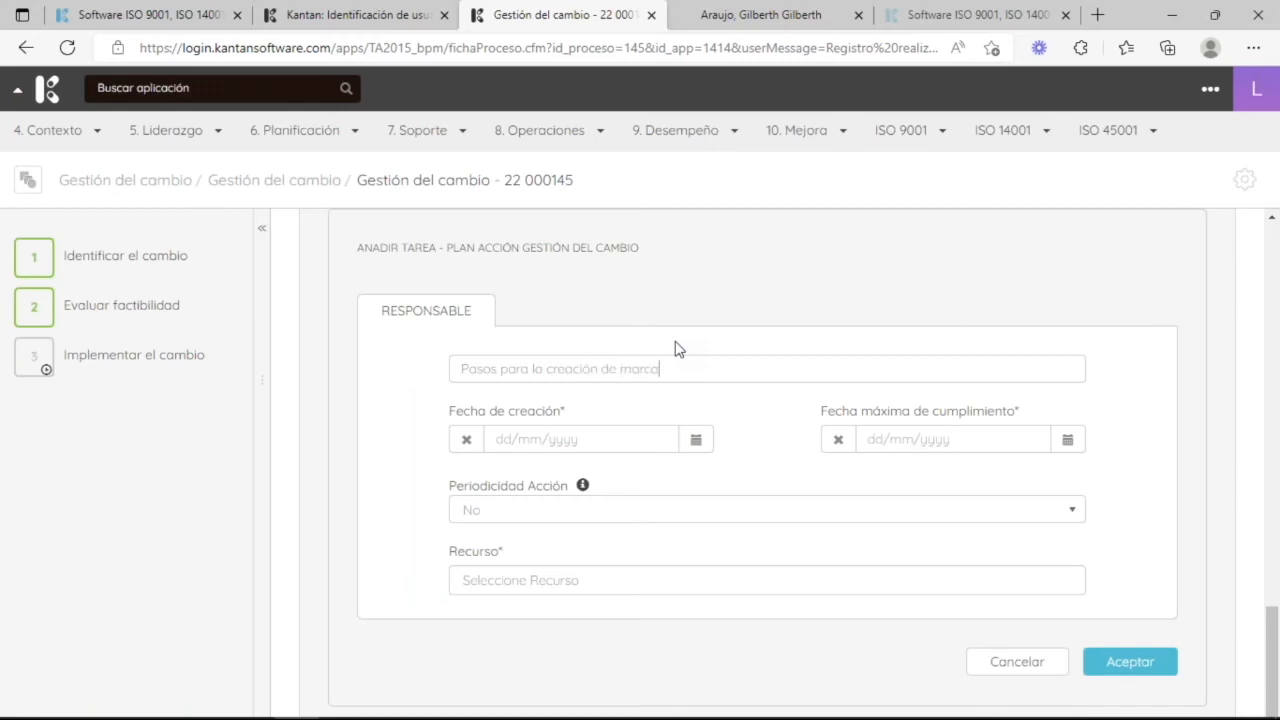
- Set the task's Fecha de creación to 13/10/2022 and its Fecha máxima de cumplimiento to 31/12/2022
{"action": "left_click", "coordinate": [692, 439]}
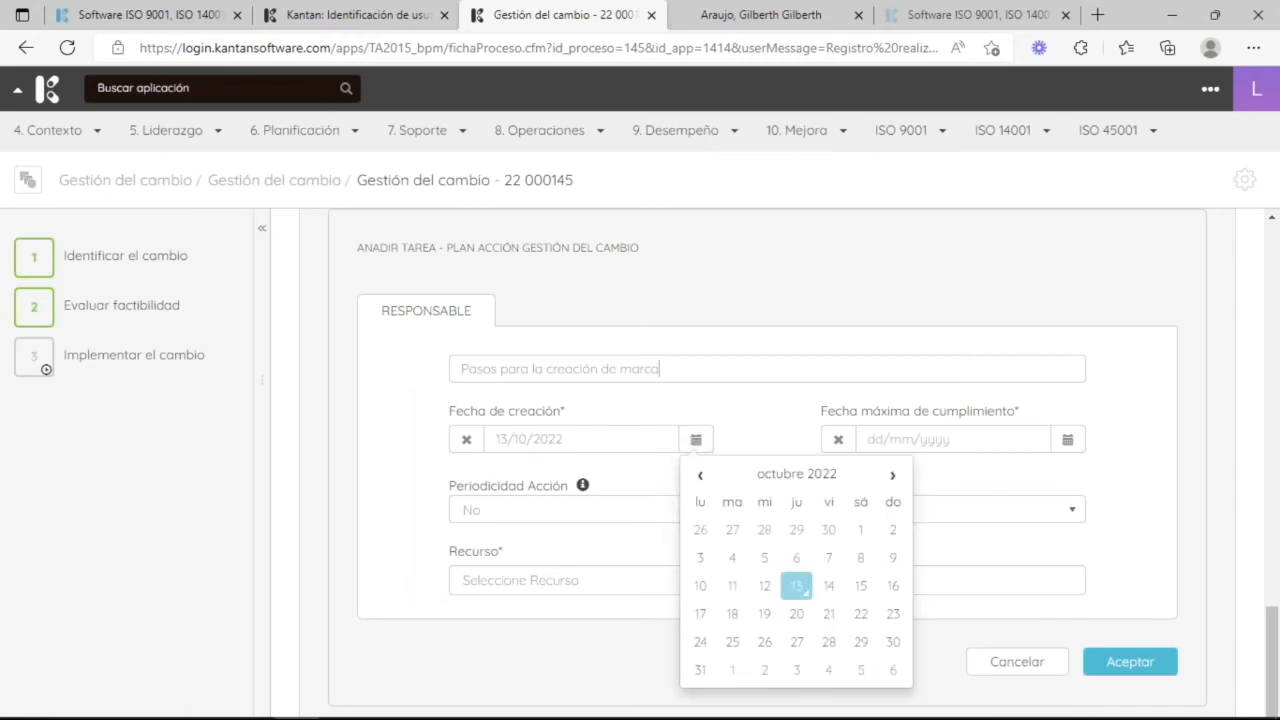
{"action": "left_click", "coordinate": [797, 592]}
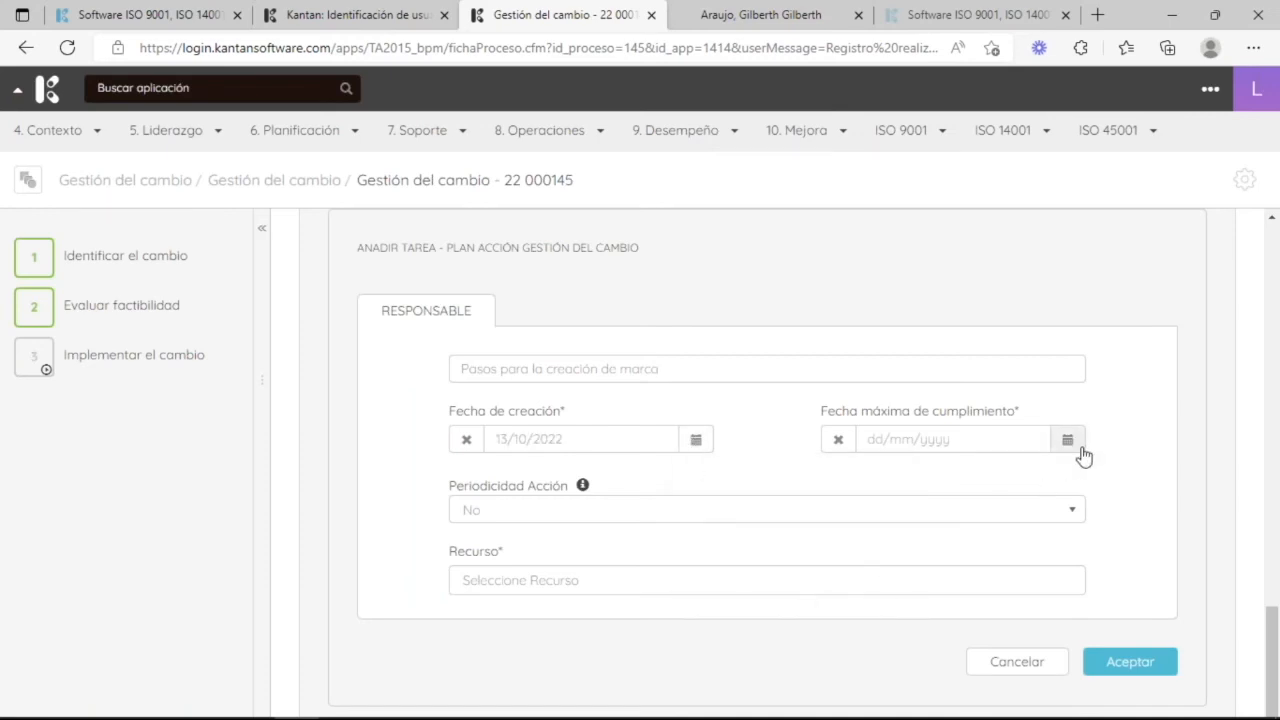
{"action": "left_click", "coordinate": [1076, 444]}
{"action": "left_click", "coordinate": [1066, 478]}
{"action": "left_click", "coordinate": [1067, 480]}
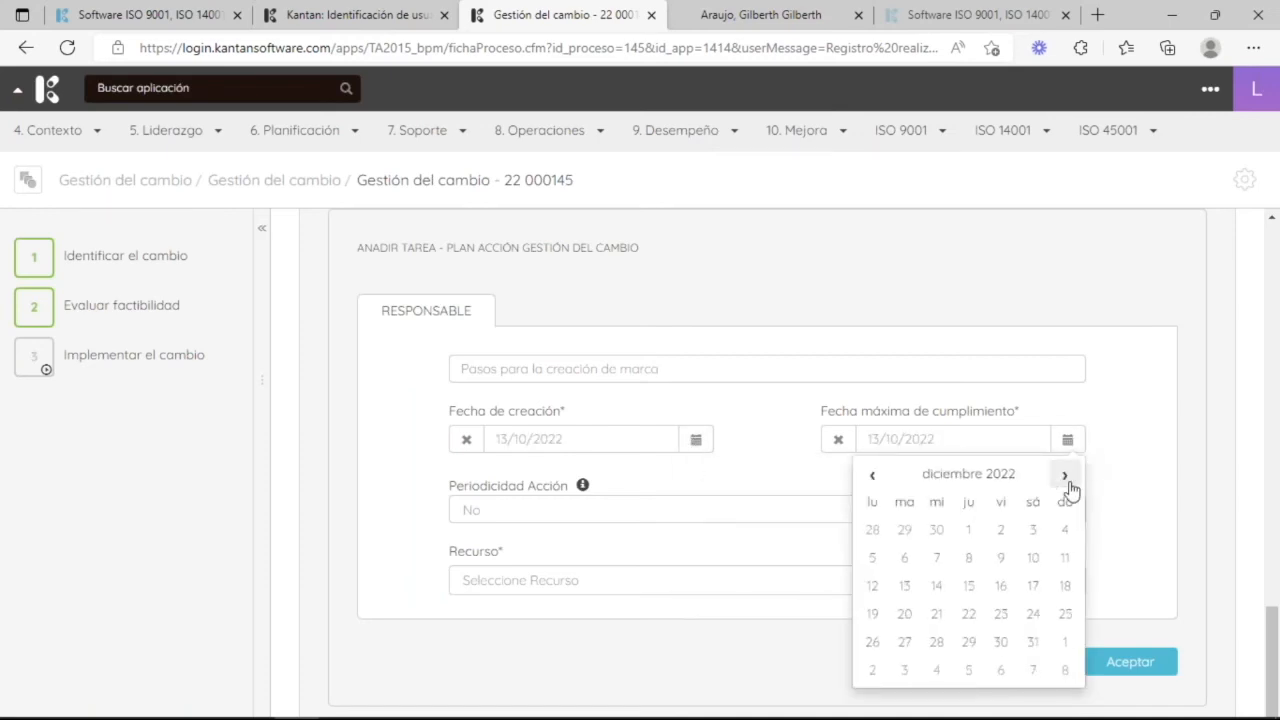
{"action": "left_click", "coordinate": [1034, 643]}
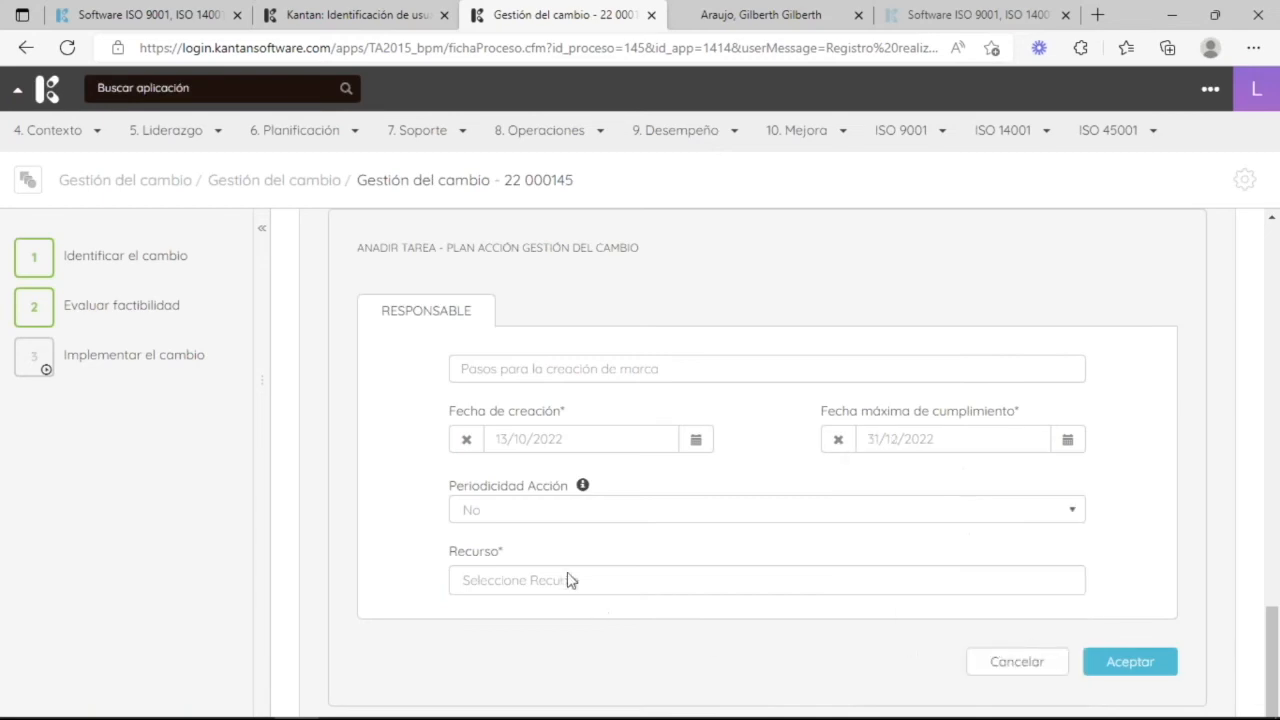
- Set the task's Periodicidad Acción to Mensual, ending after 3 repetitions
{"action": "left_click", "coordinate": [578, 512]}
{"action": "scroll", "coordinate": [712, 545], "scroll_direction": "down", "scroll_amount": 1}
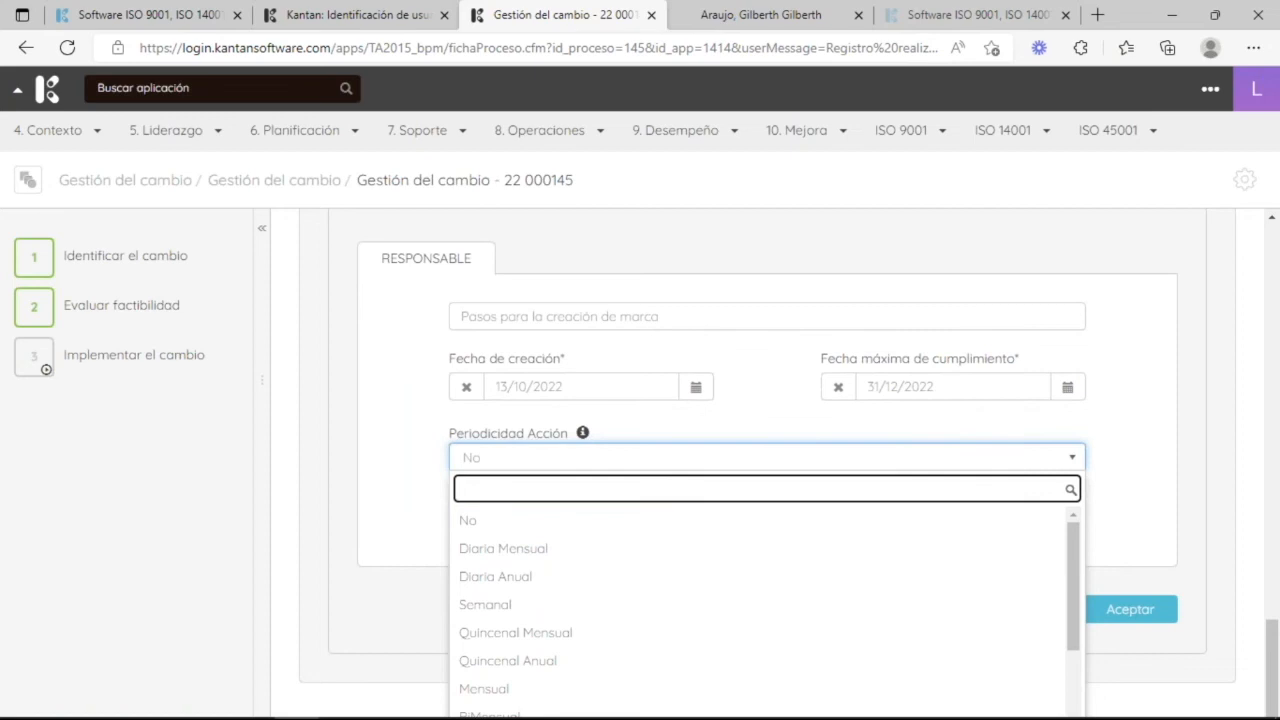
{"action": "left_click", "coordinate": [651, 688]}
{"action": "left_click", "coordinate": [546, 518]}
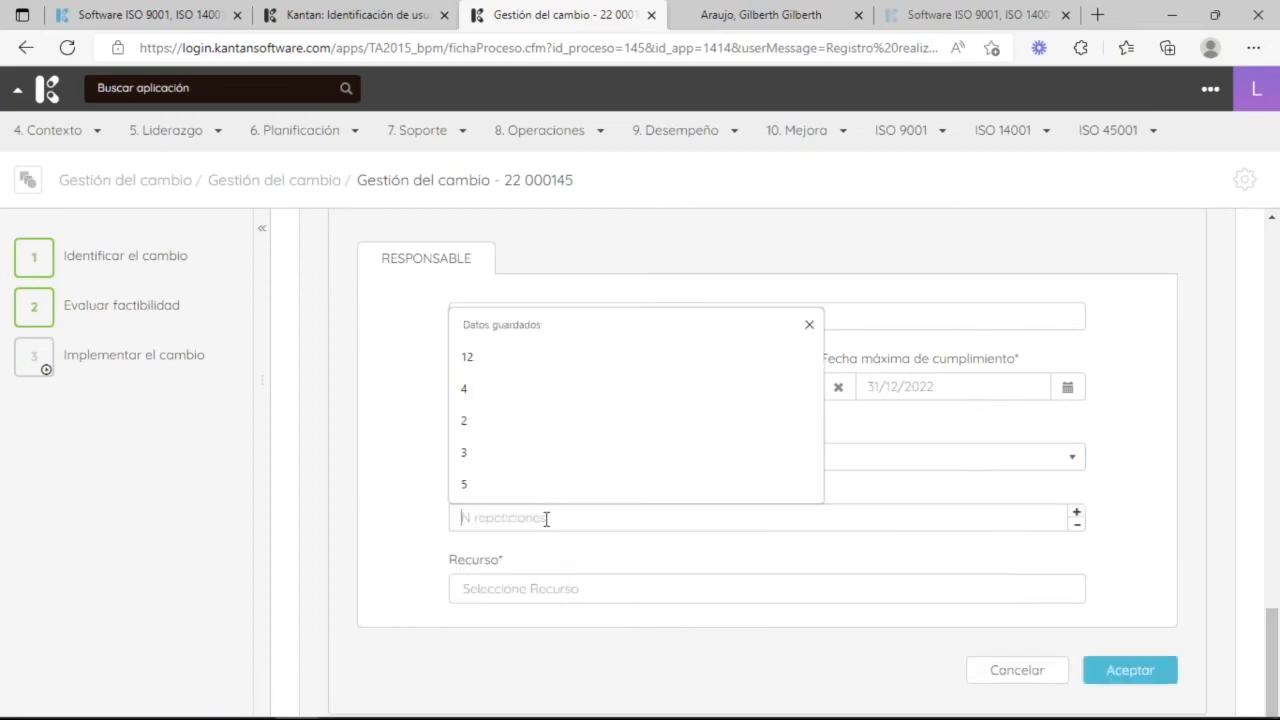
{"action": "type", "text": "3"}
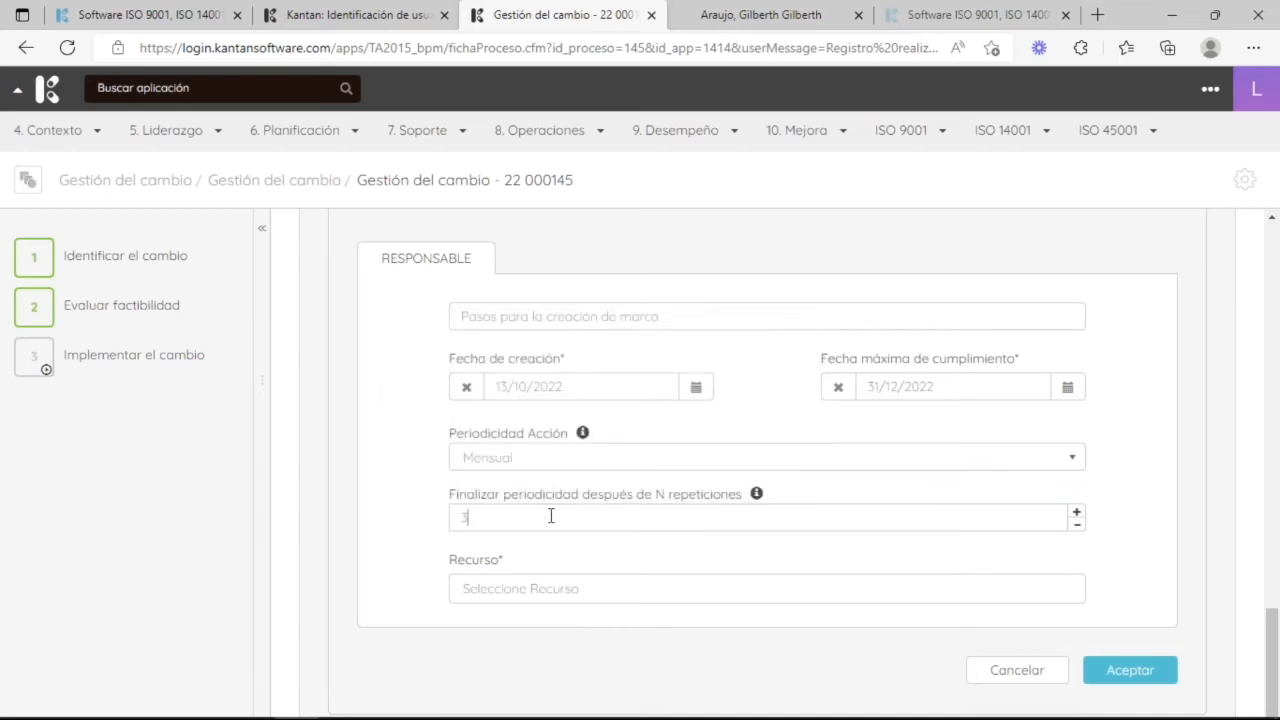
- Search the task's Recurso options for a responsible person by the beginning of their name
{"action": "left_click", "coordinate": [550, 600]}
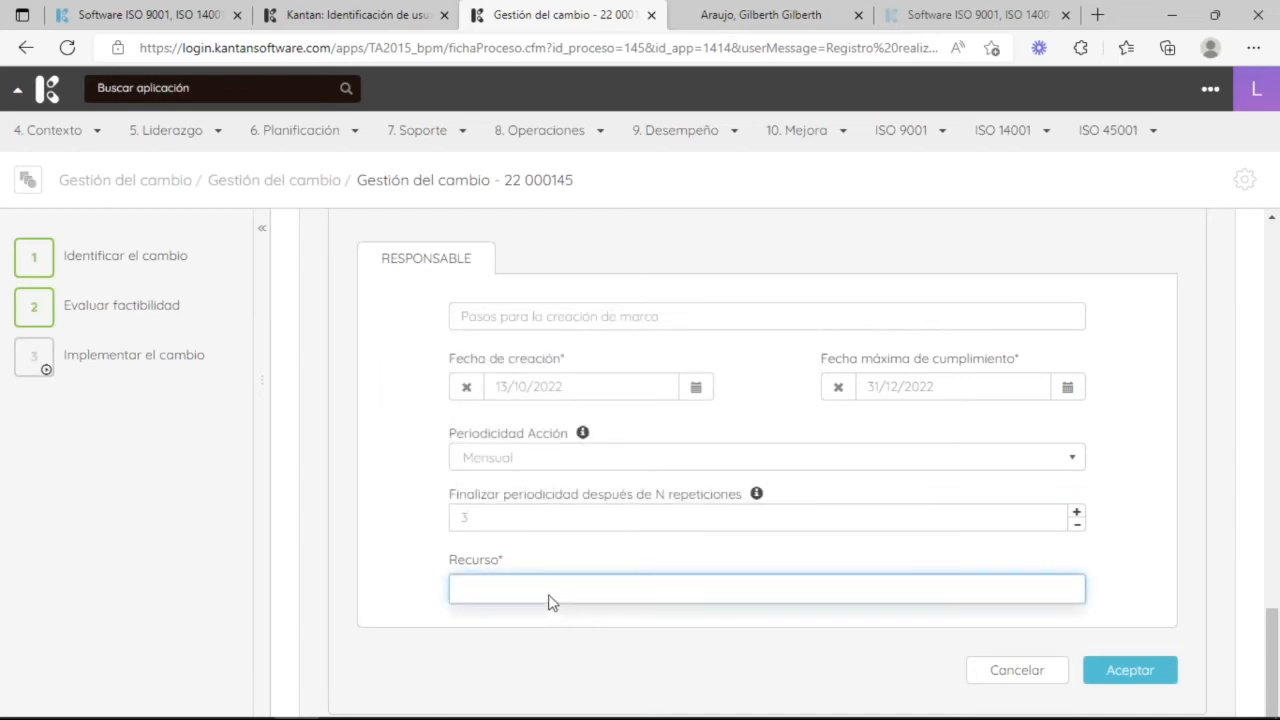
{"action": "type", "text": "anl"}
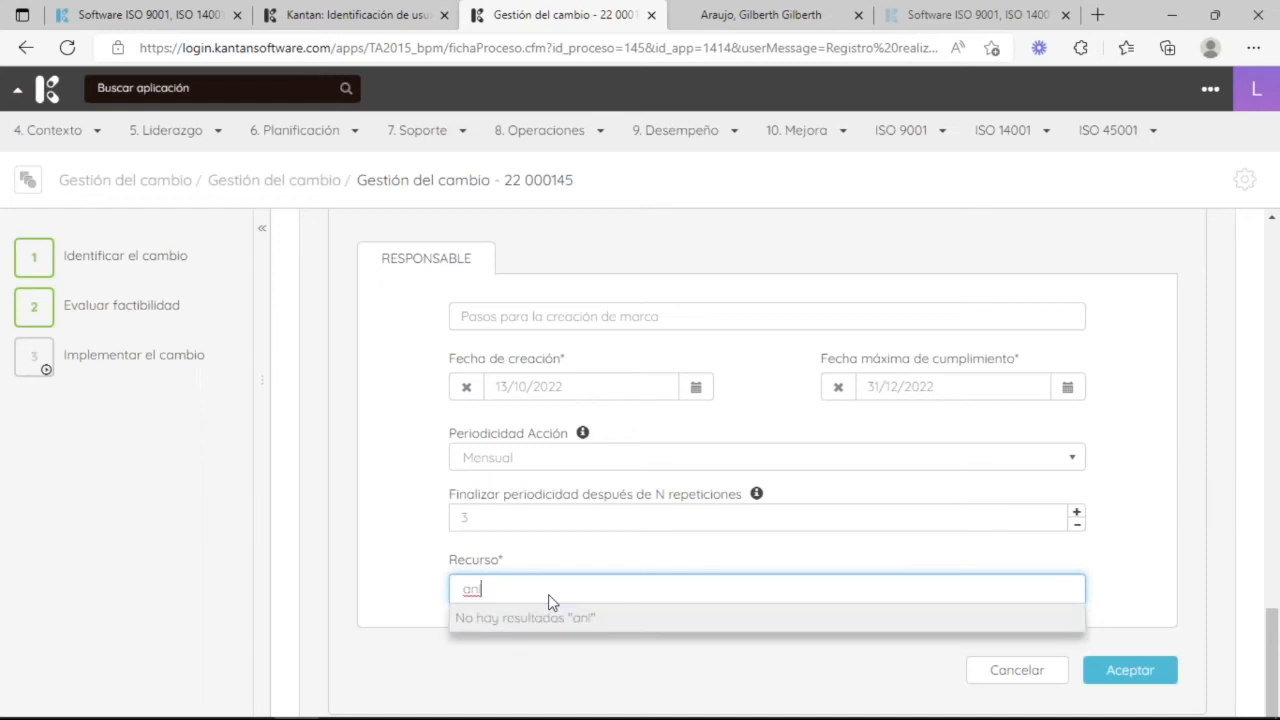
{"action": "key", "text": "BackSpace"}
{"action": "key", "text": "BackSpace"}
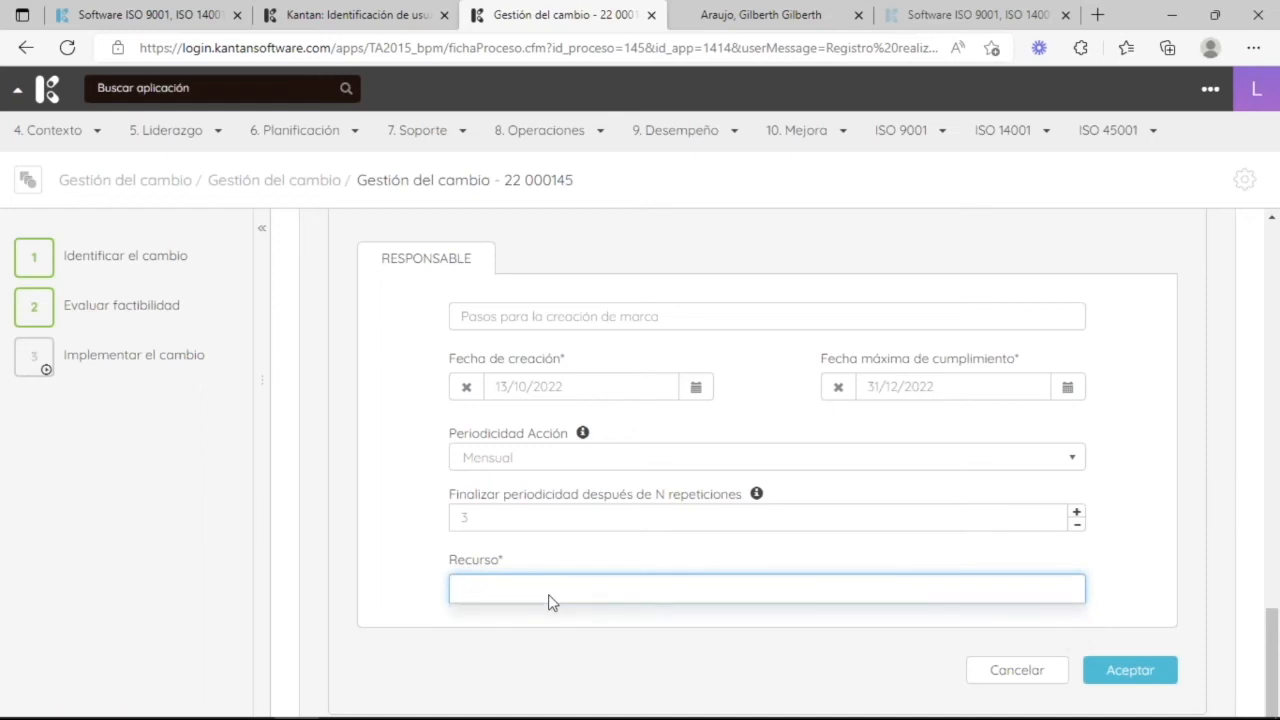
{"action": "type", "text": "gl"}
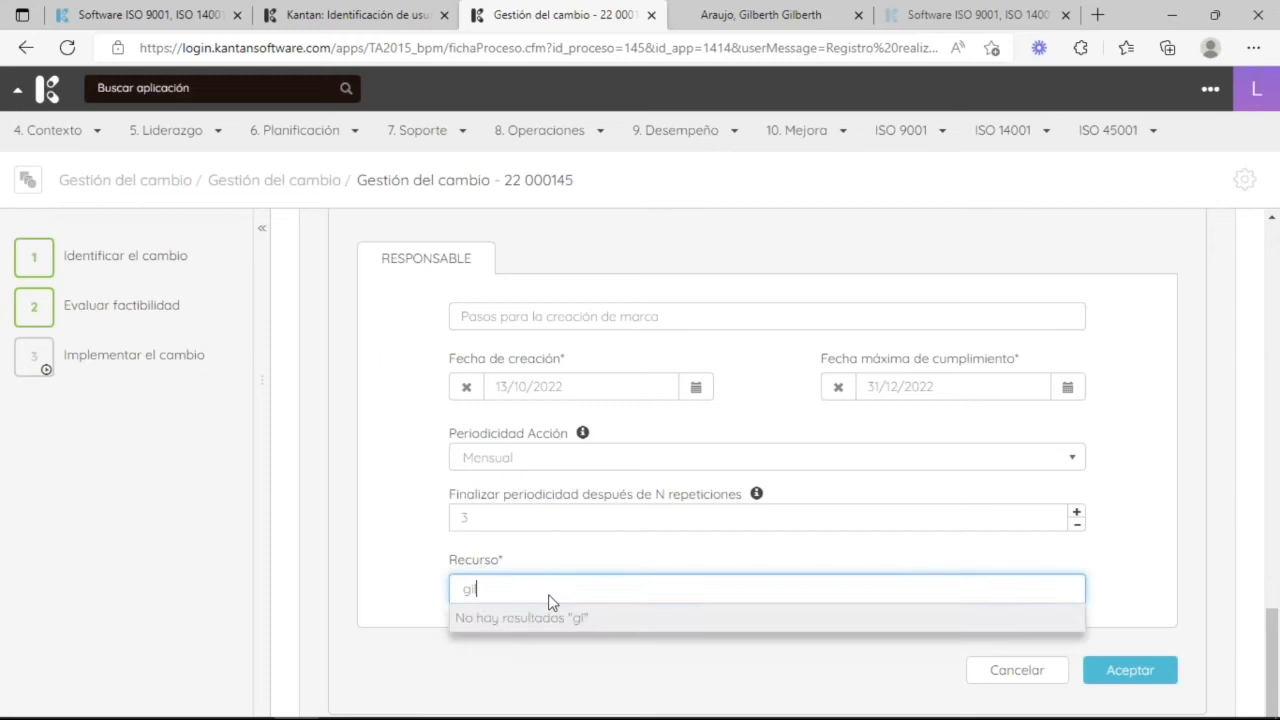
{"action": "key", "text": "BackSpace"}
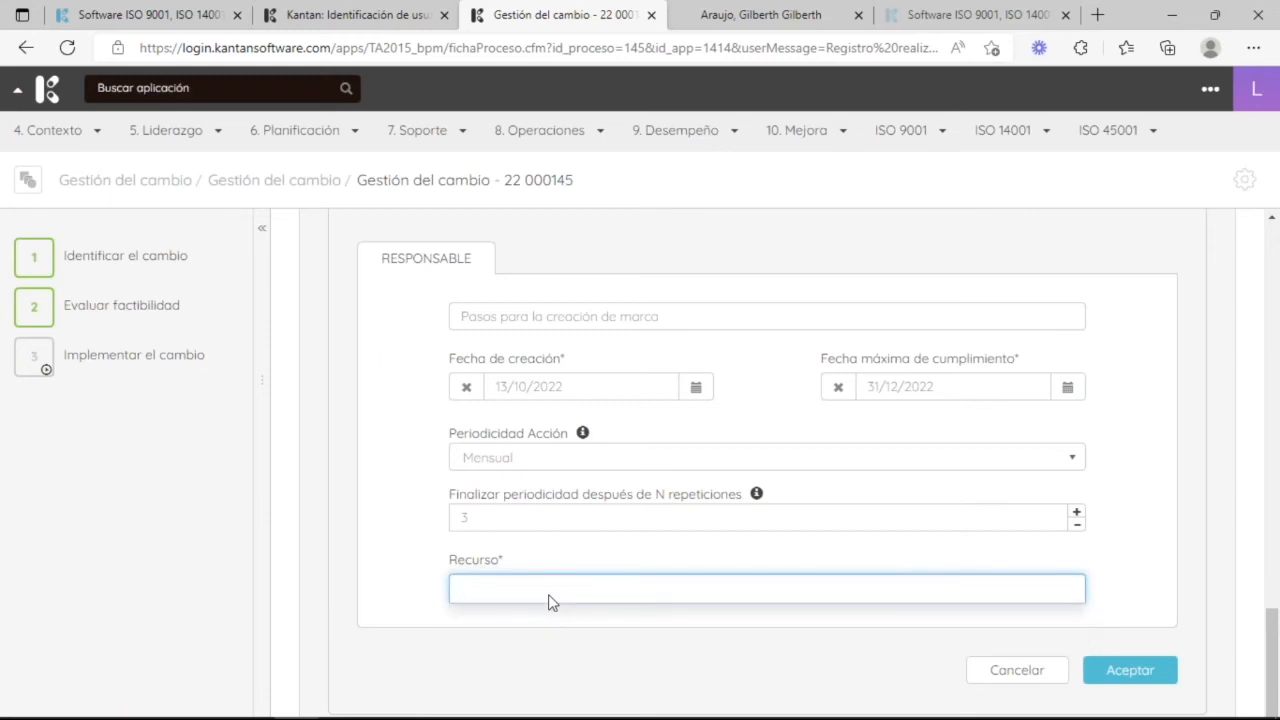
{"action": "type", "text": "gl"}
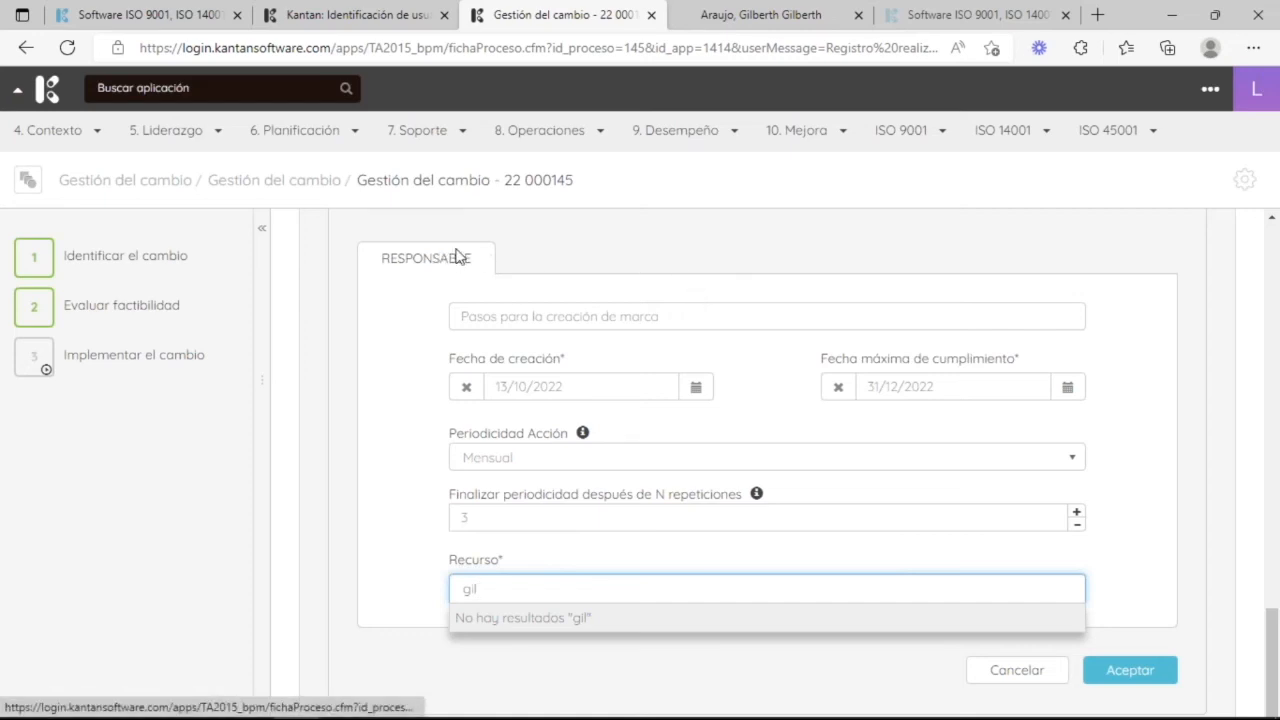
- Open the Infraestructura application from 7. Soporte in a duplicate of the current Gestión del cambio browser tab
{"action": "right_click", "coordinate": [566, 15]}
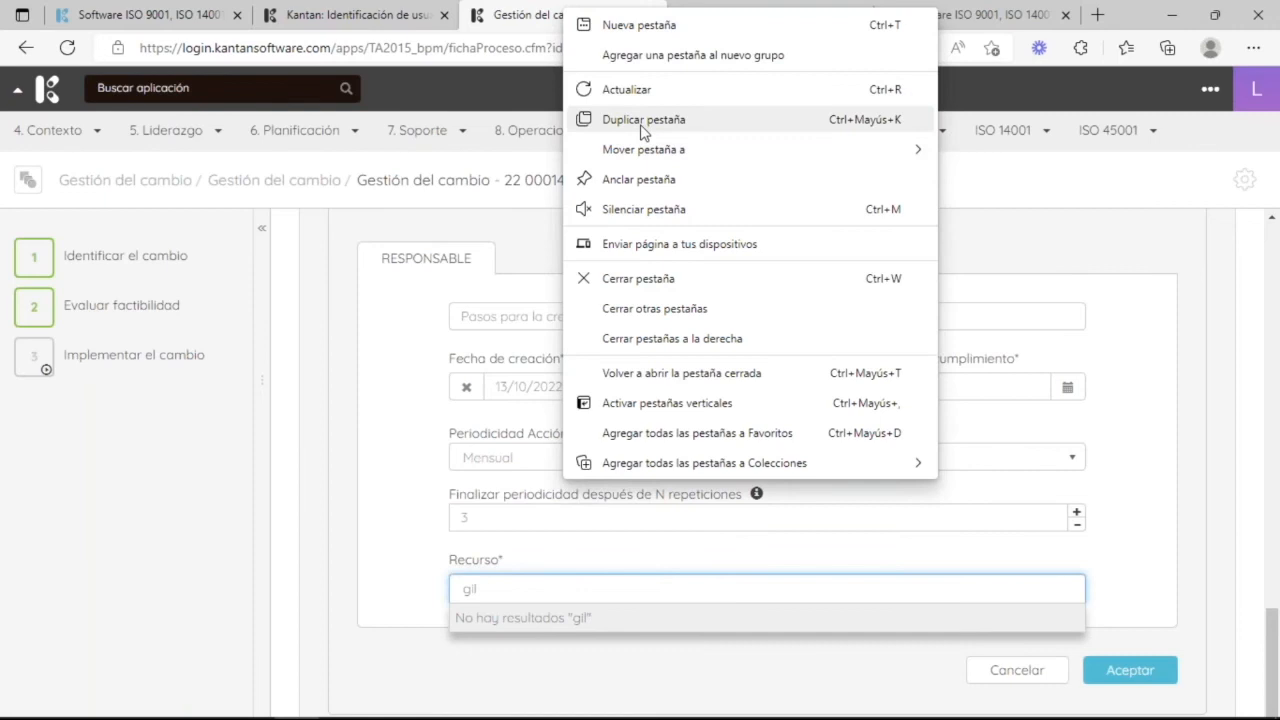
{"action": "left_click", "coordinate": [642, 121]}
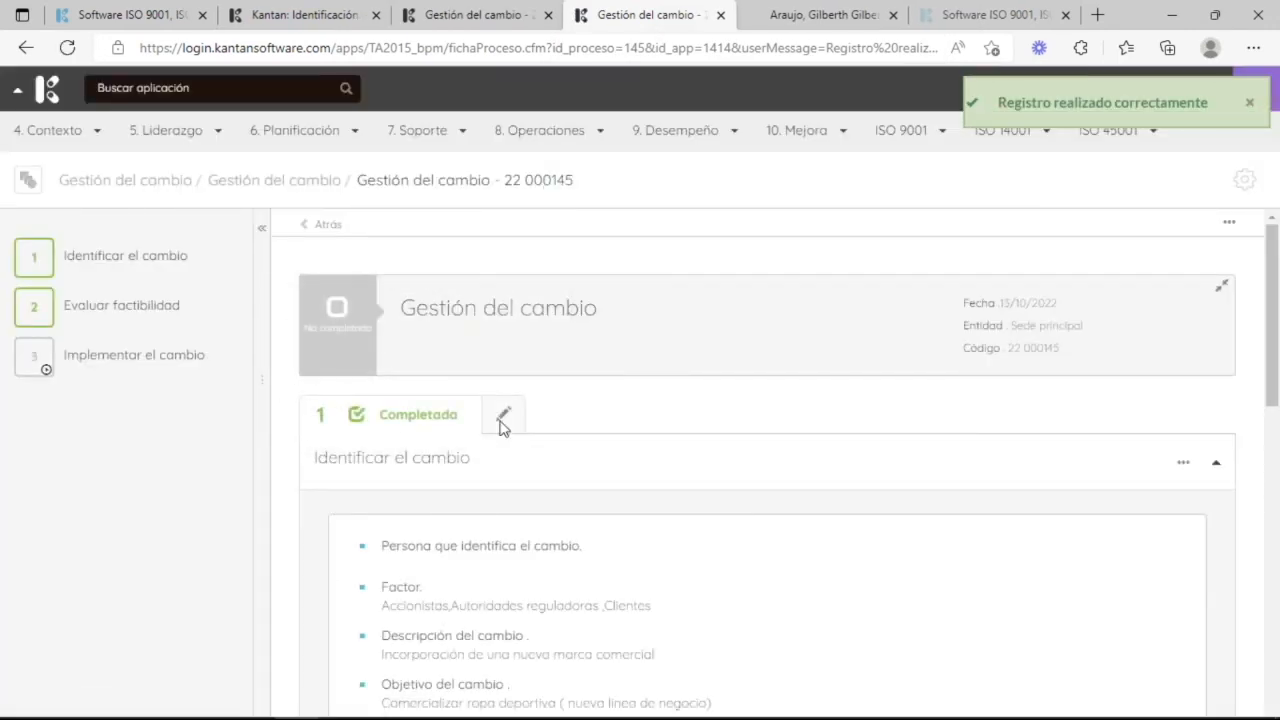
{"action": "left_click", "coordinate": [460, 136]}
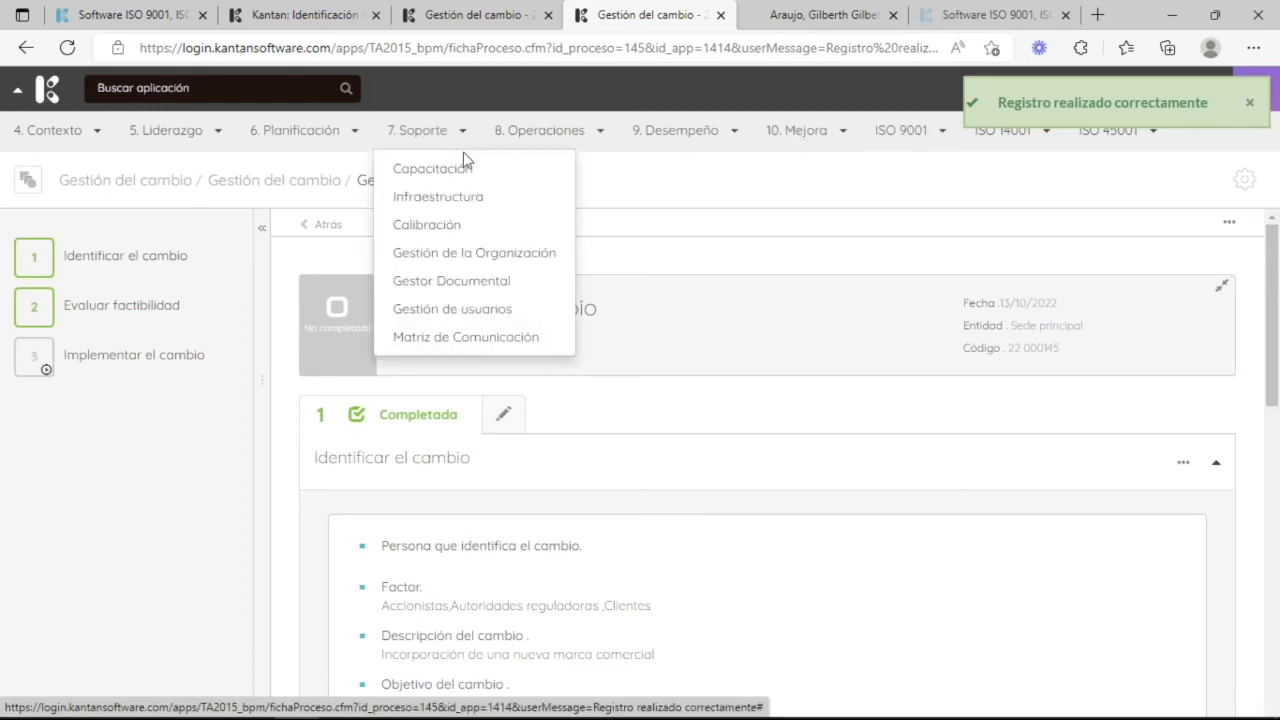
{"action": "left_click", "coordinate": [466, 197]}
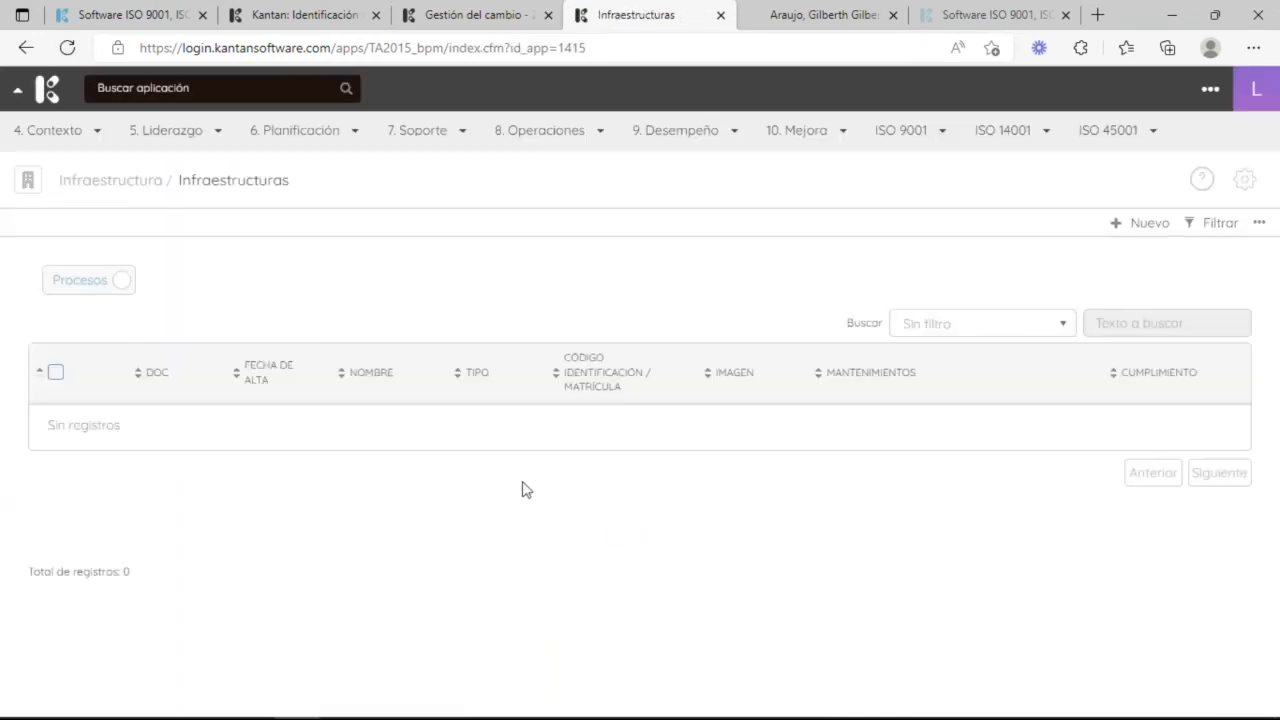
- Start a new Infraestructuras record with Entidad set to Sede principal
{"action": "left_click", "coordinate": [1142, 229]}
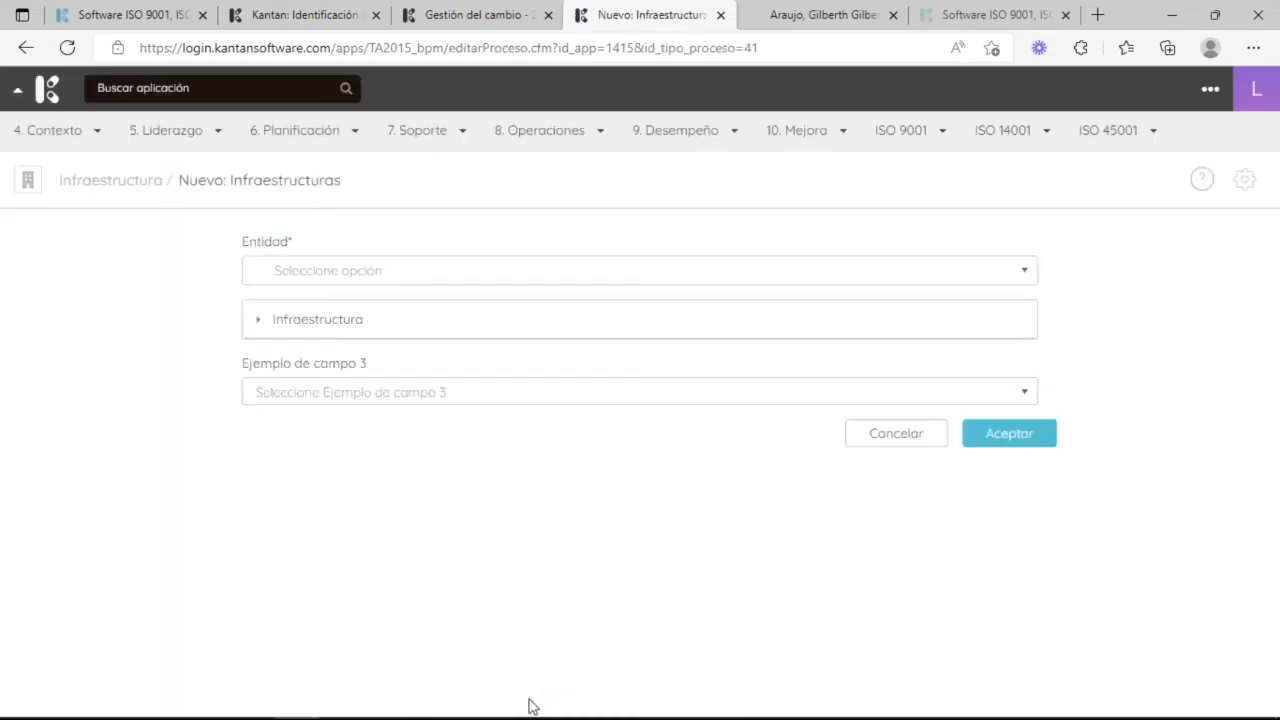
{"action": "left_click", "coordinate": [380, 286]}
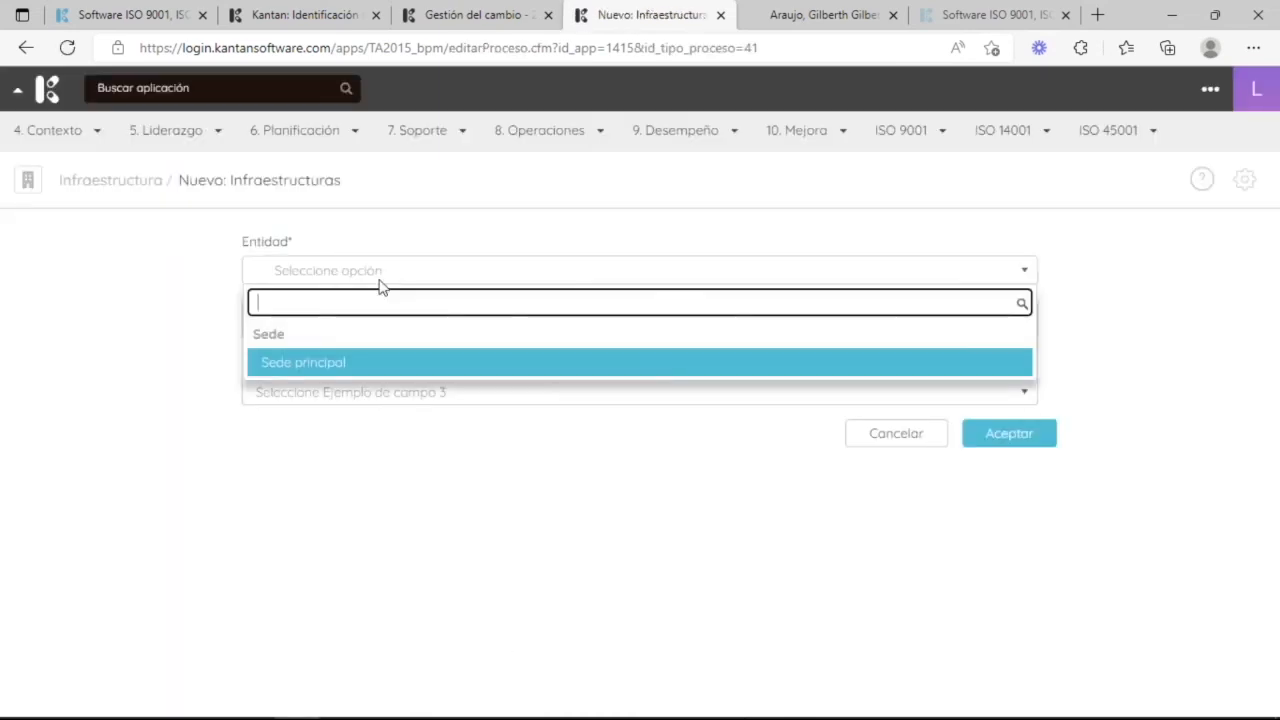
{"action": "left_click", "coordinate": [366, 362]}
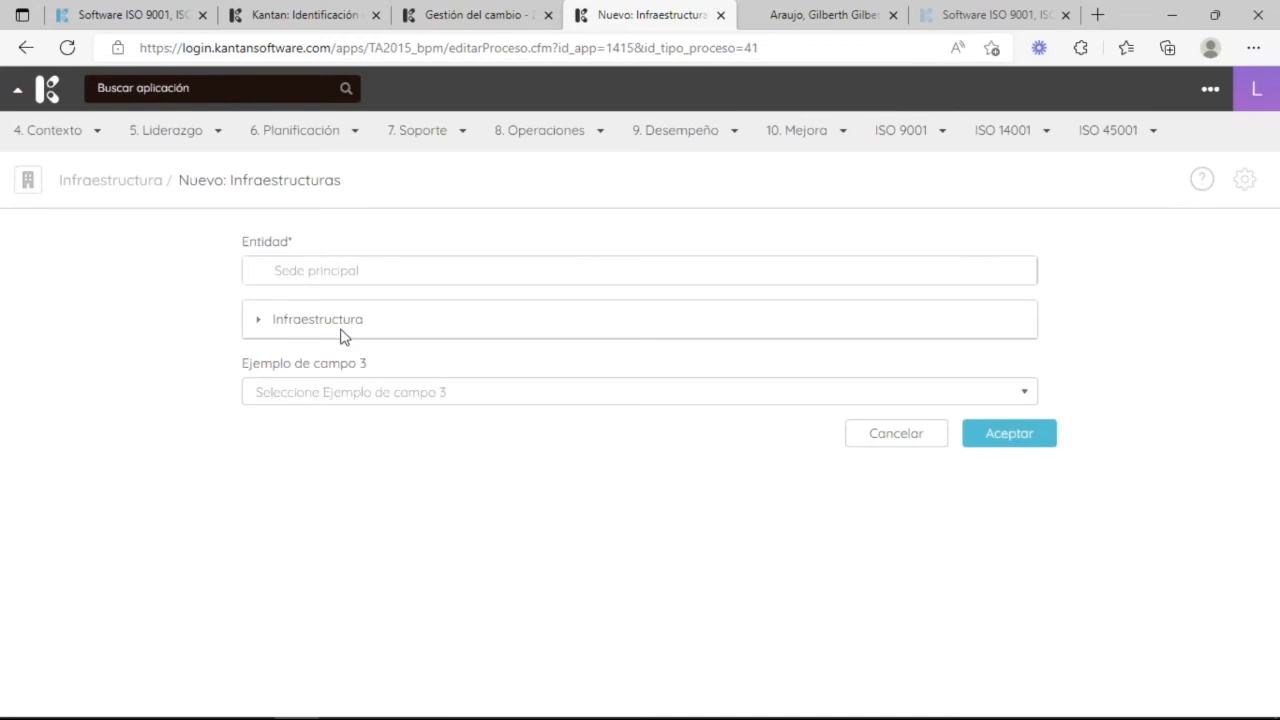
- Create a related infrastructure item named "Máquina cortadora" with Fecha de alta 13/10/2022
{"action": "left_click", "coordinate": [285, 322]}
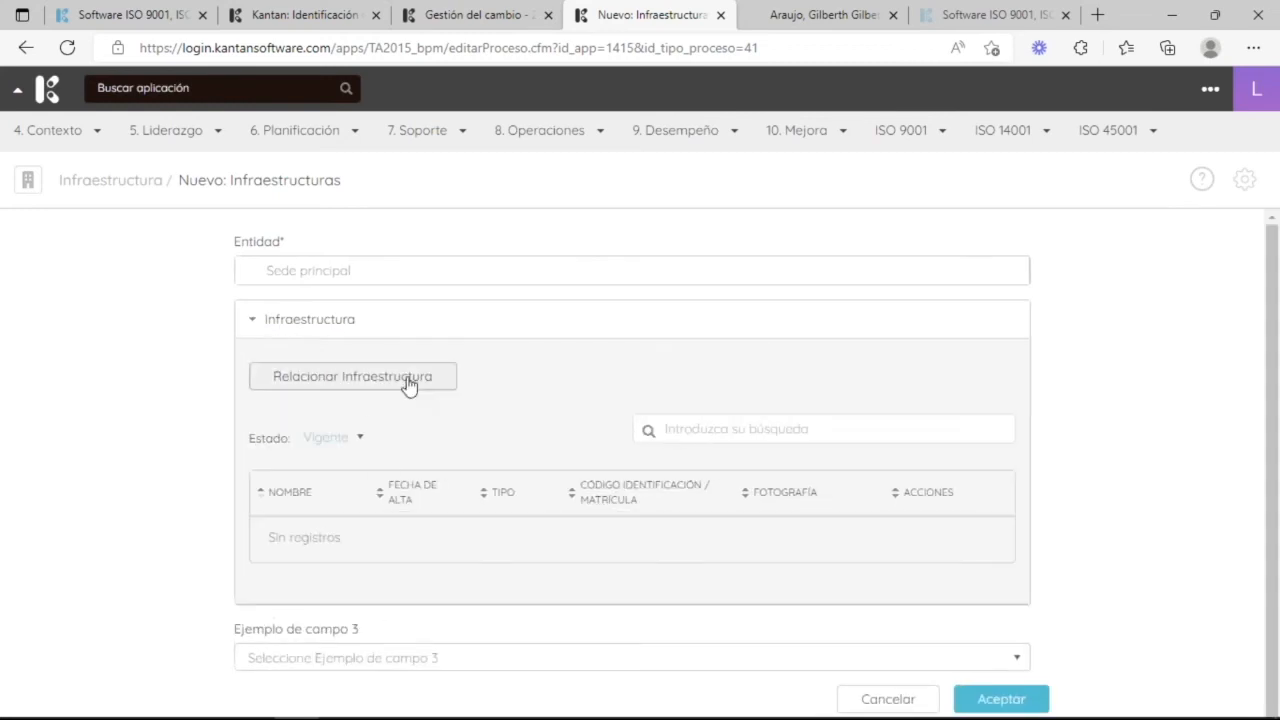
{"action": "left_click", "coordinate": [402, 380]}
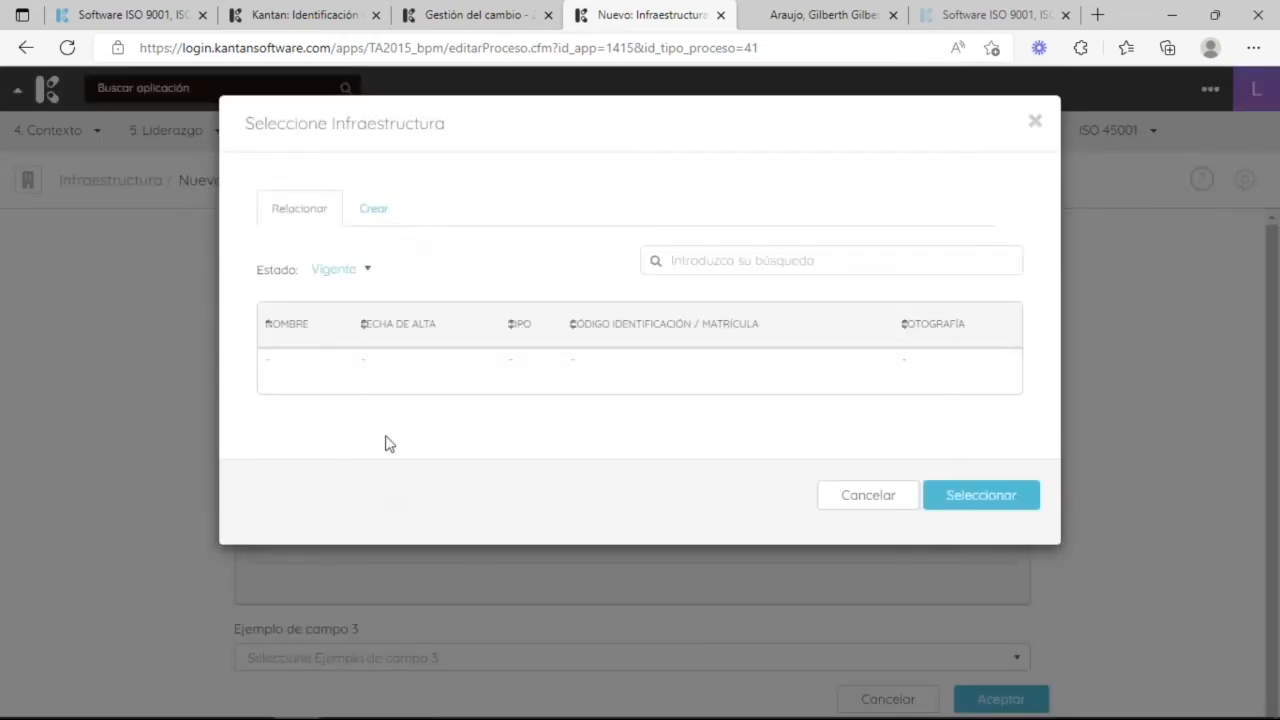
{"action": "left_click", "coordinate": [386, 206]}
{"action": "left_click", "coordinate": [413, 362]}
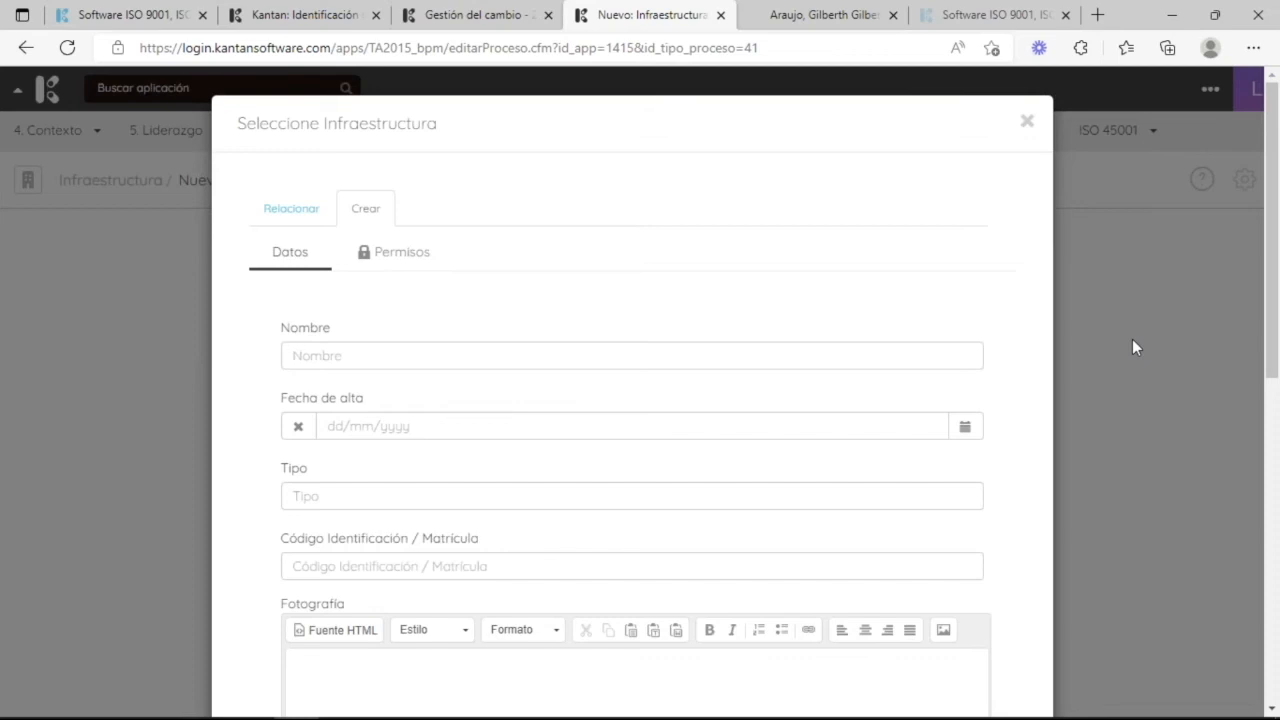
{"action": "type", "text": "MA"}
{"action": "type", "text": "quina cortadora"}
{"action": "left_click", "coordinate": [962, 430]}
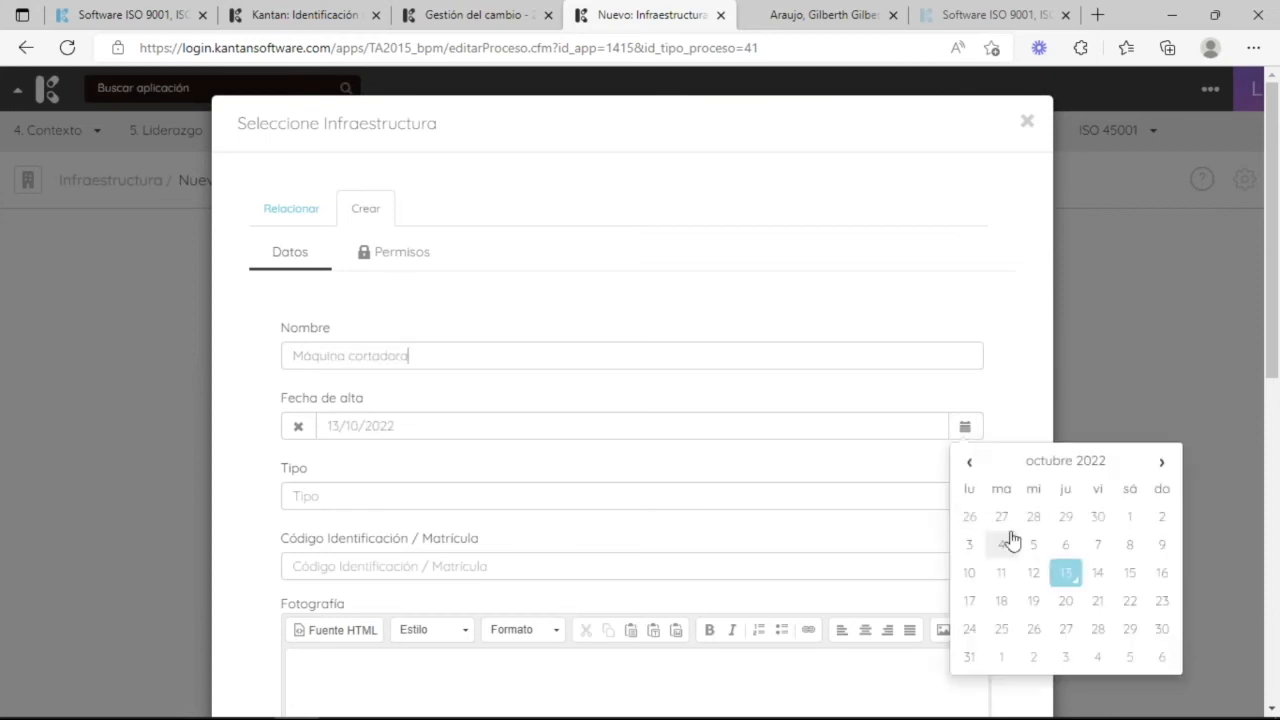
{"action": "left_click", "coordinate": [1075, 580]}
- Set the machine's Tipo to "Máquina de operaciones" and its Código Identificación / Matrícula to MC-001
{"action": "left_click", "coordinate": [332, 497]}
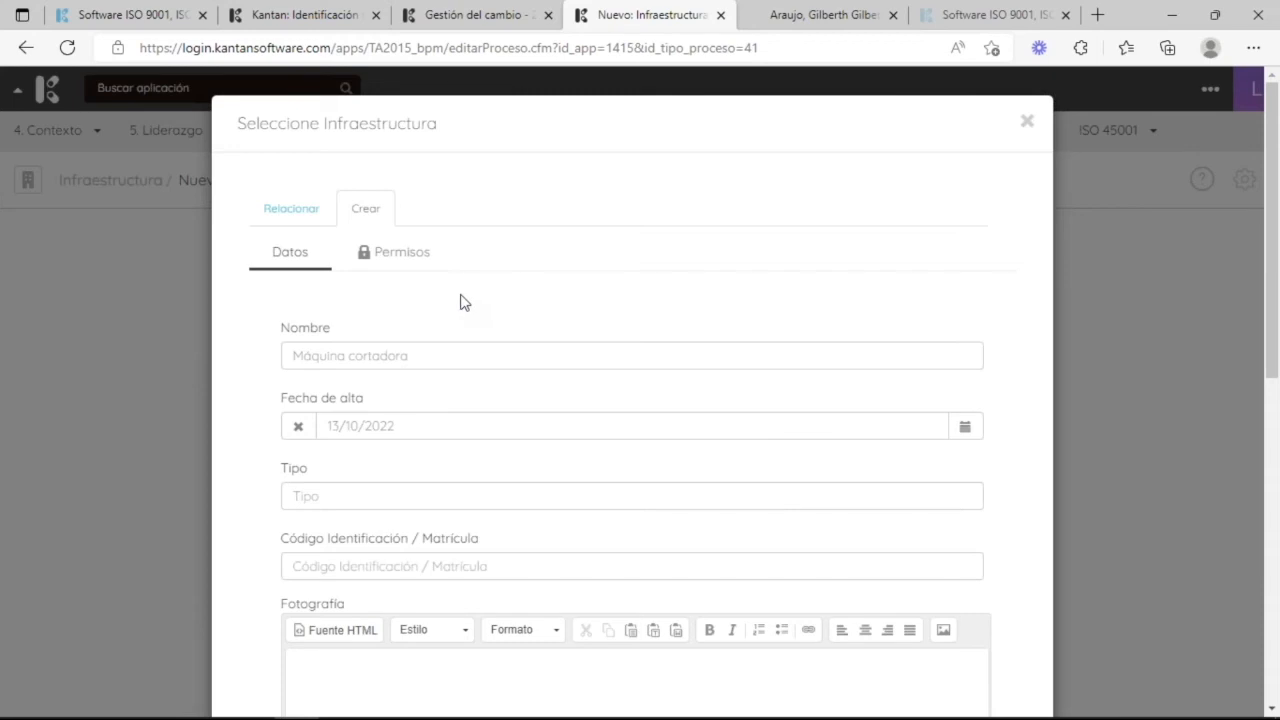
{"action": "type", "text": "Ha"}
{"action": "key", "text": "BackSpace"}
{"action": "key", "text": "BackSpace"}
{"action": "type", "text": "Ma"}
{"action": "type", "text": "quina"}
{"action": "type", "text": " de"}
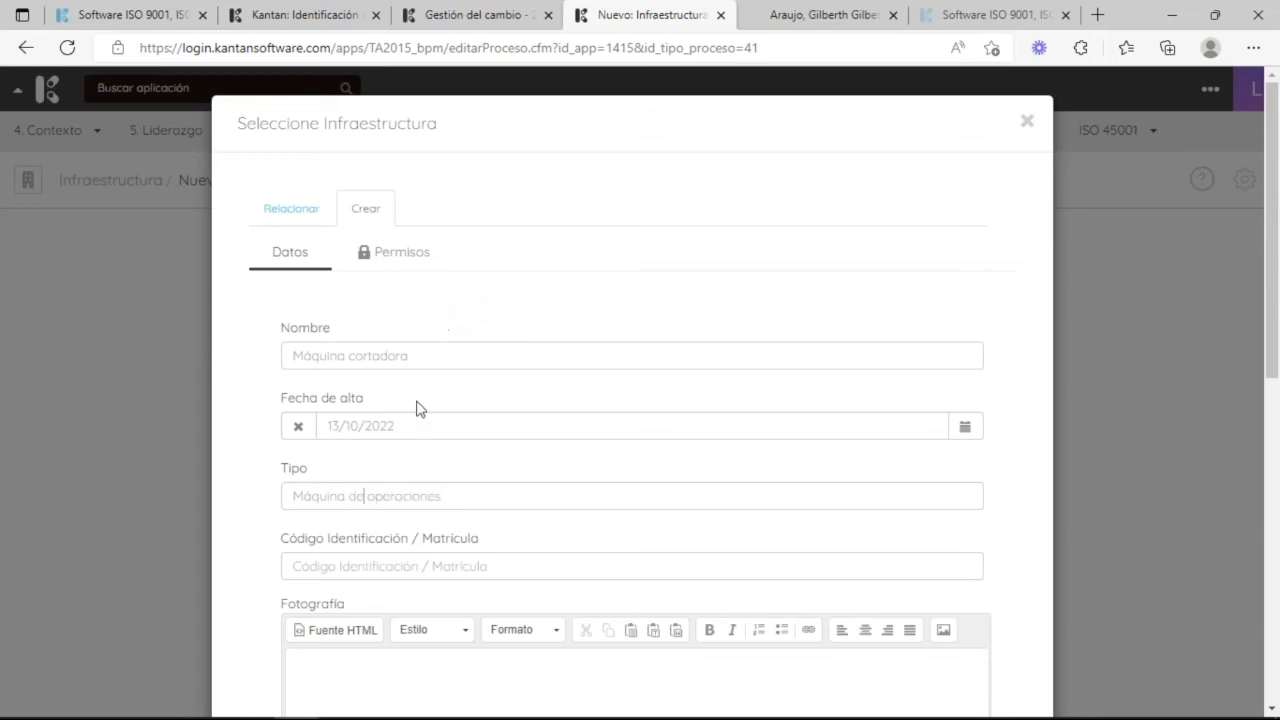
{"action": "left_click", "coordinate": [403, 563]}
{"action": "type", "text": "MC-001"}
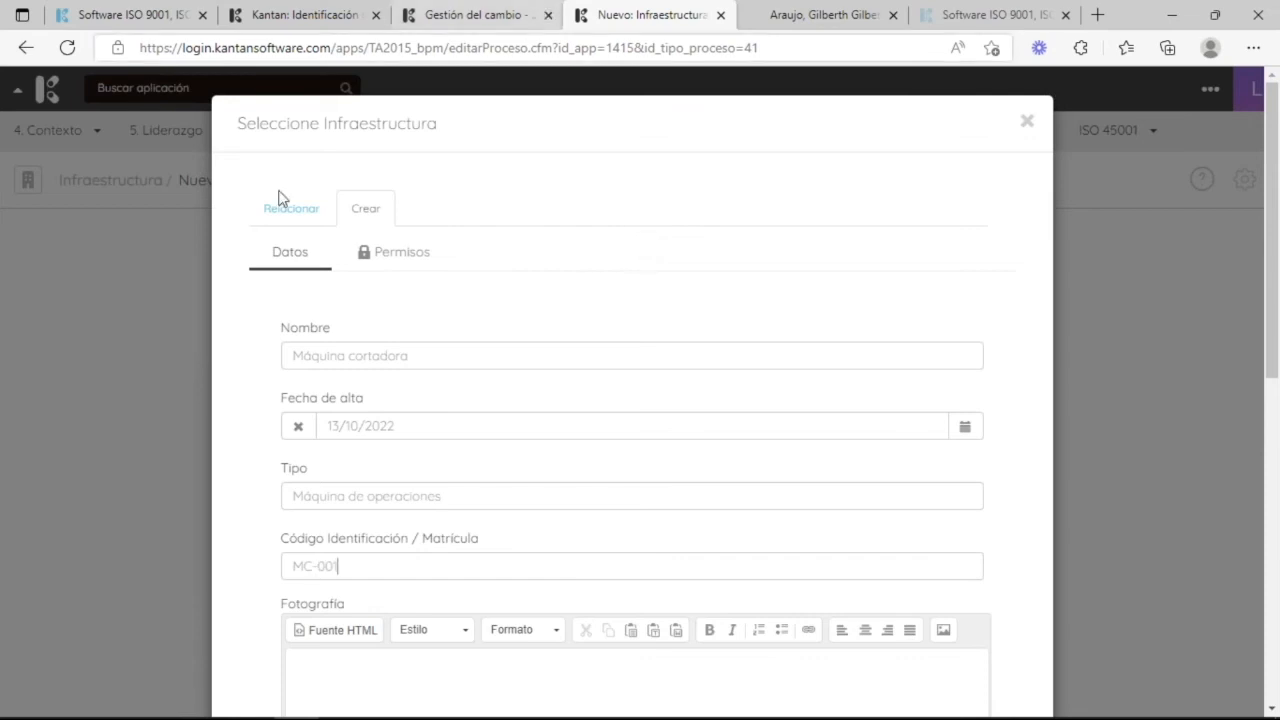
- Choose the server image 9055c6_37faf7d54c324ffb9e3993c3c071fdba_mv2.jpg of the machine for the Fotografía field
{"action": "scroll", "coordinate": [254, 229], "scroll_direction": "down", "scroll_amount": 3}
{"action": "scroll", "coordinate": [640, 374], "scroll_direction": "down", "scroll_amount": 5}
{"action": "scroll", "coordinate": [640, 374], "scroll_direction": "up", "scroll_amount": 3}
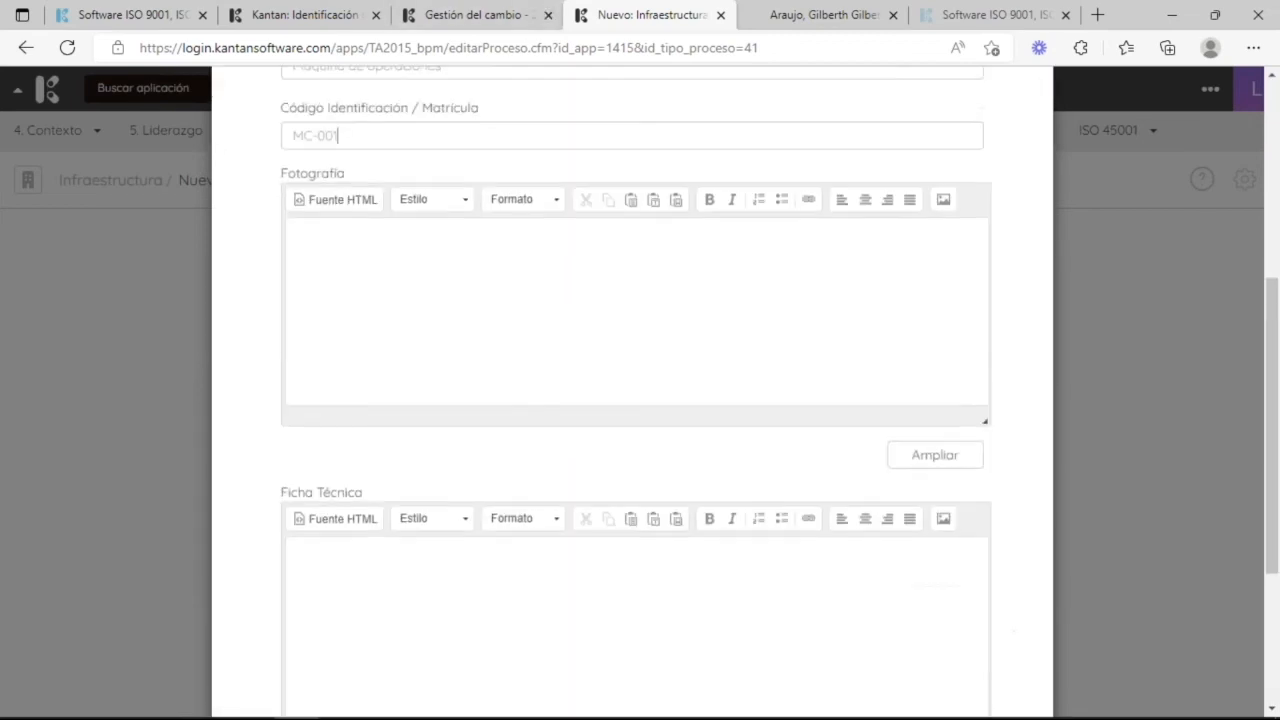
{"action": "left_click", "coordinate": [505, 304]}
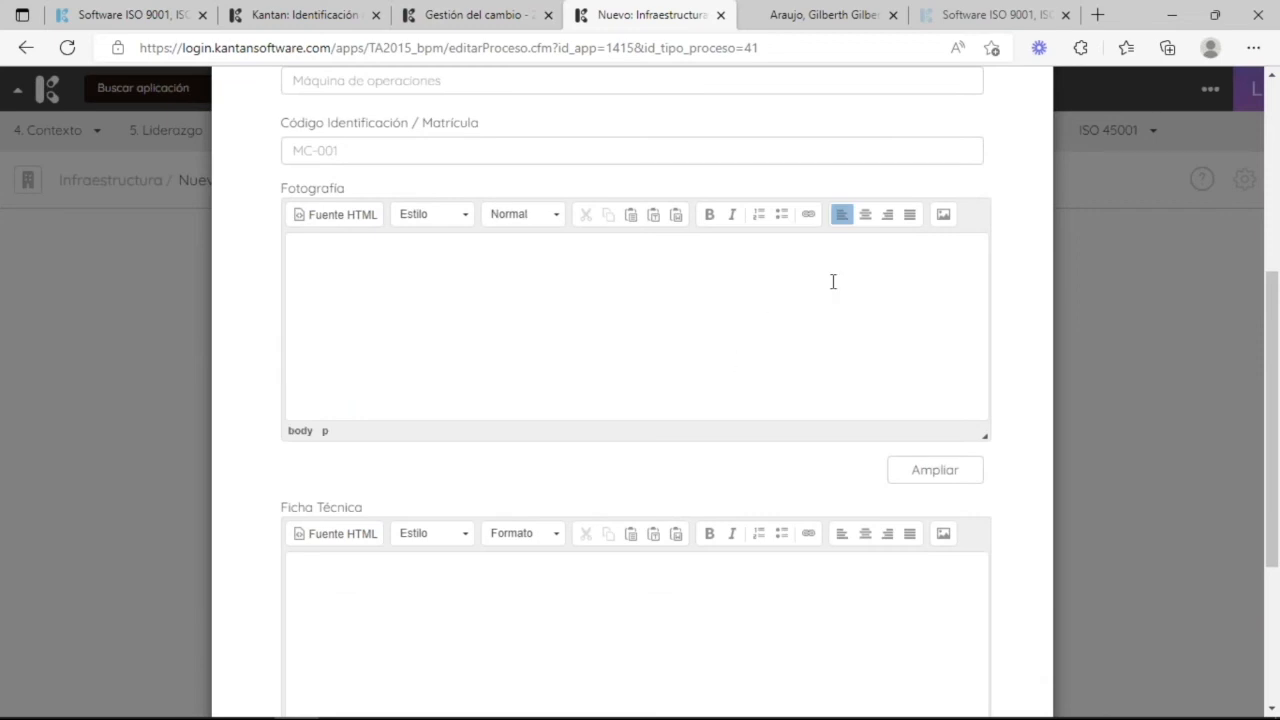
{"action": "left_click", "coordinate": [944, 217]}
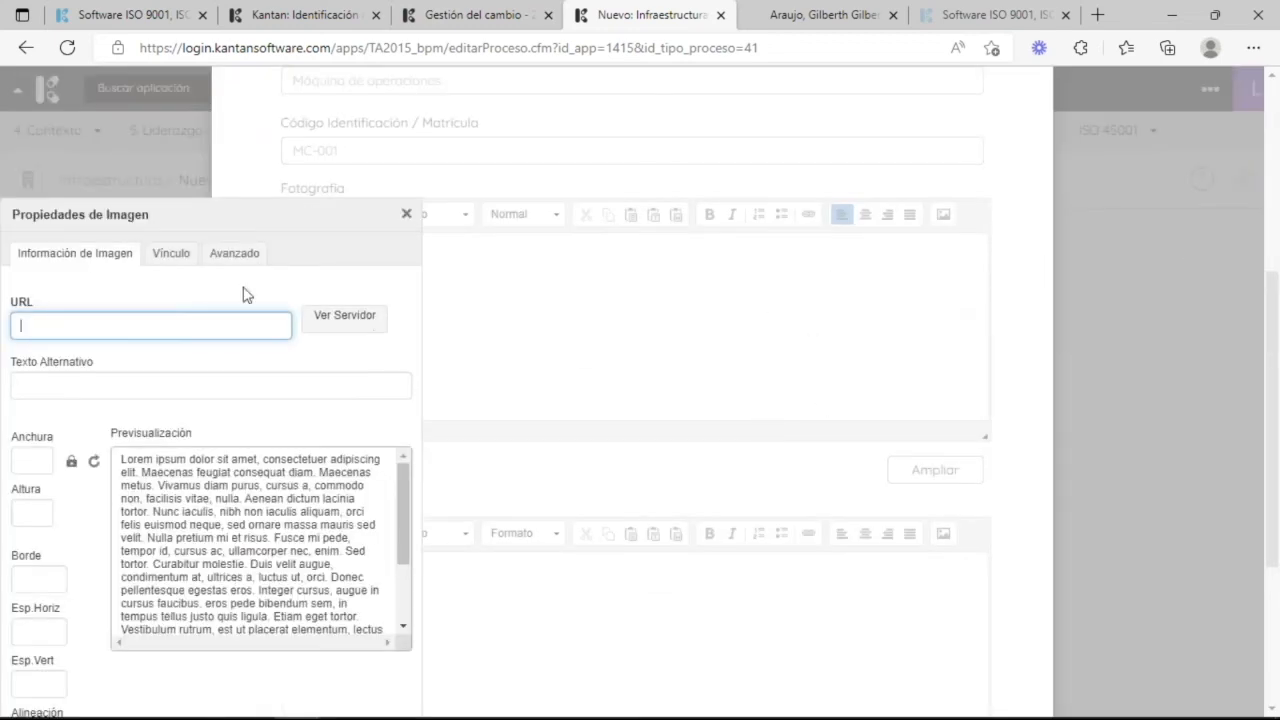
{"action": "left_click", "coordinate": [363, 331]}
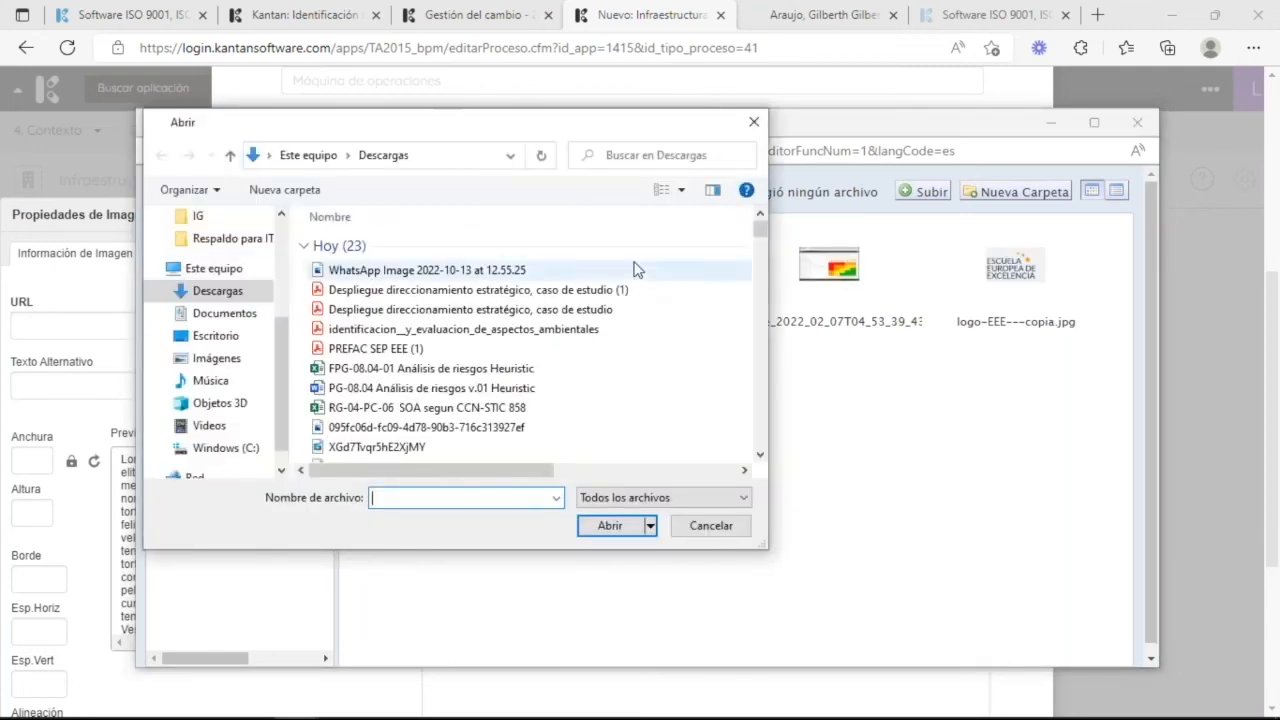
{"action": "left_click", "coordinate": [754, 121]}
{"action": "scroll", "coordinate": [899, 346], "scroll_direction": "down", "scroll_amount": 1}
{"action": "left_click", "coordinate": [694, 273]}
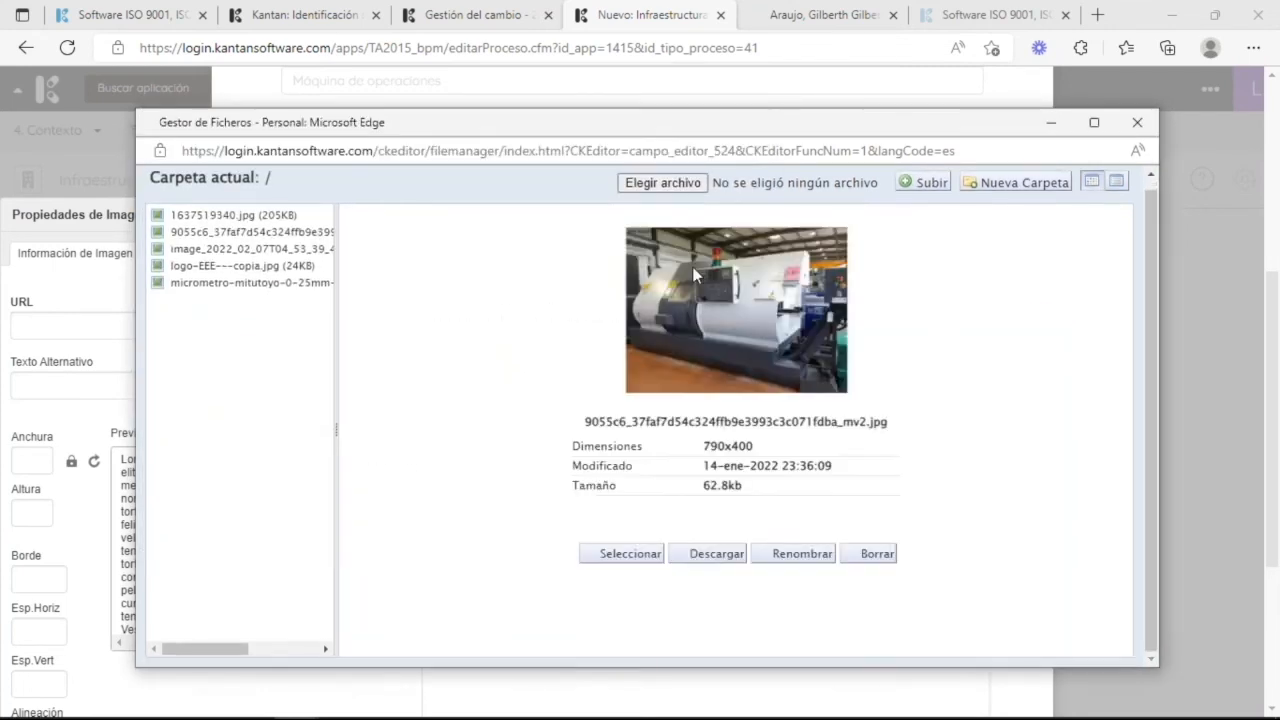
{"action": "left_click", "coordinate": [620, 553]}
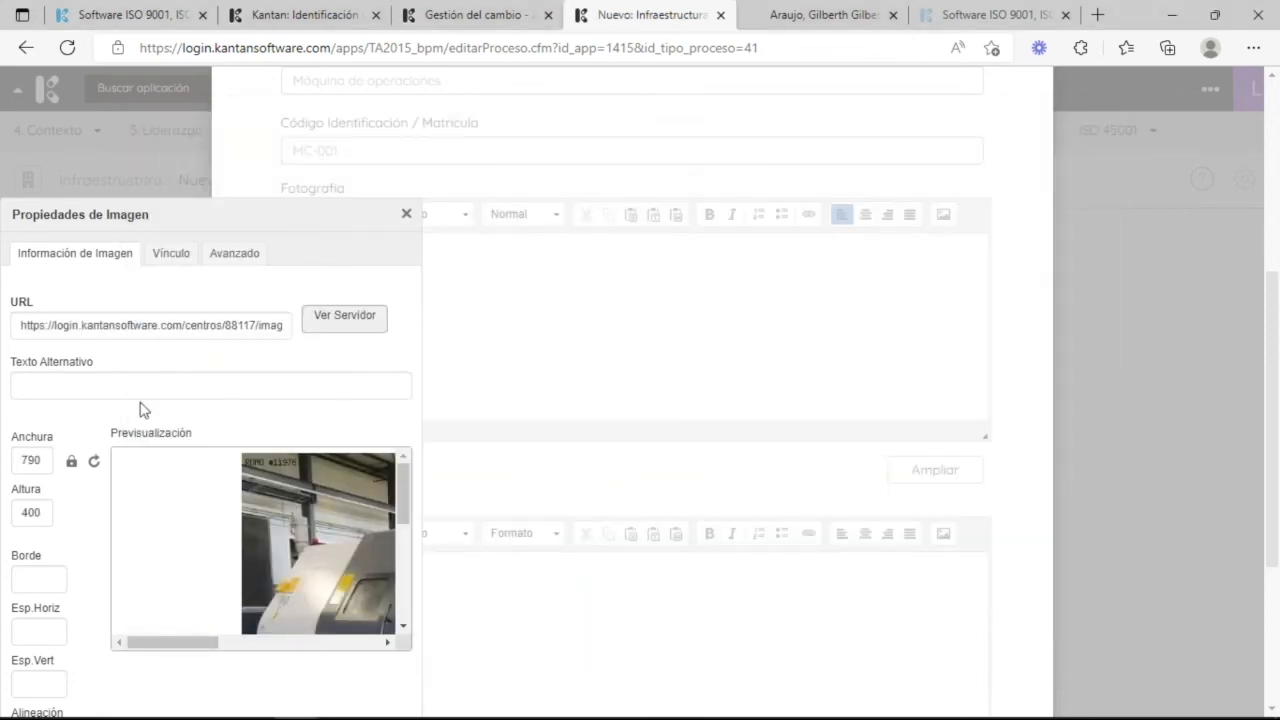
- Insert the machine photo in Fotografía at a width of 300 and centre it
{"action": "left_click_drag", "start_coordinate": [50, 458], "coordinate": [24, 453]}
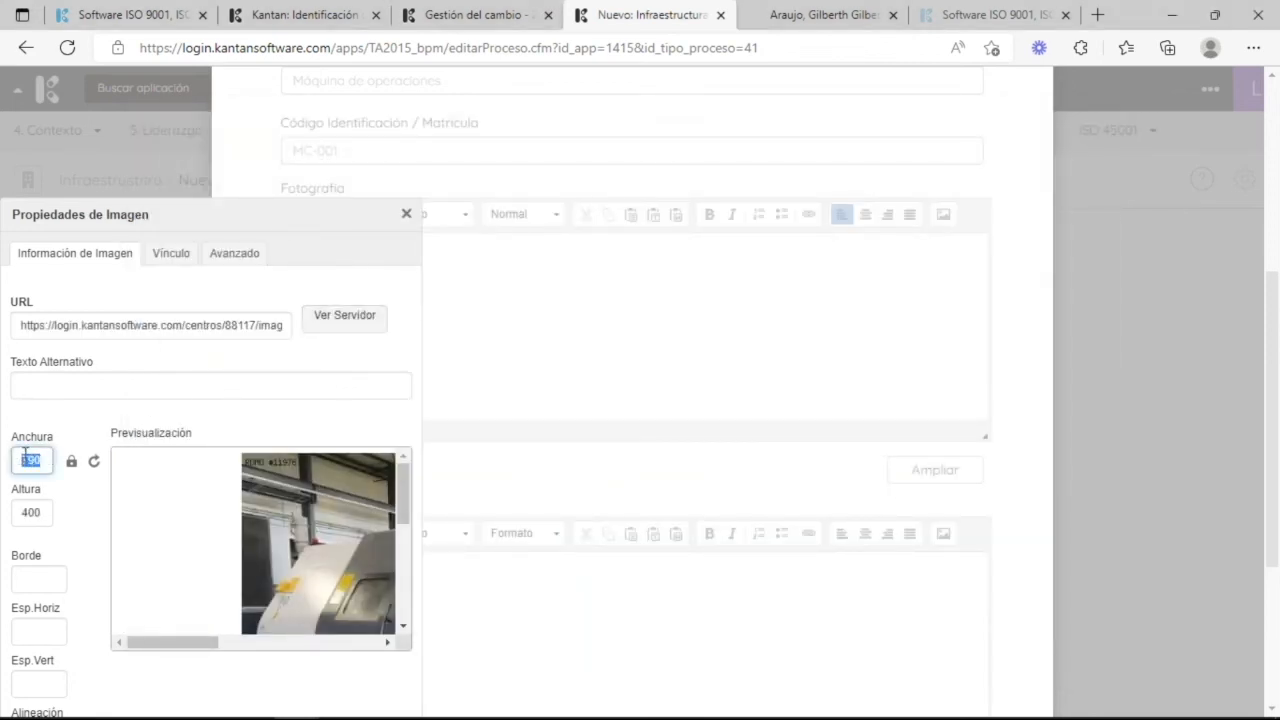
{"action": "type", "text": "300"}
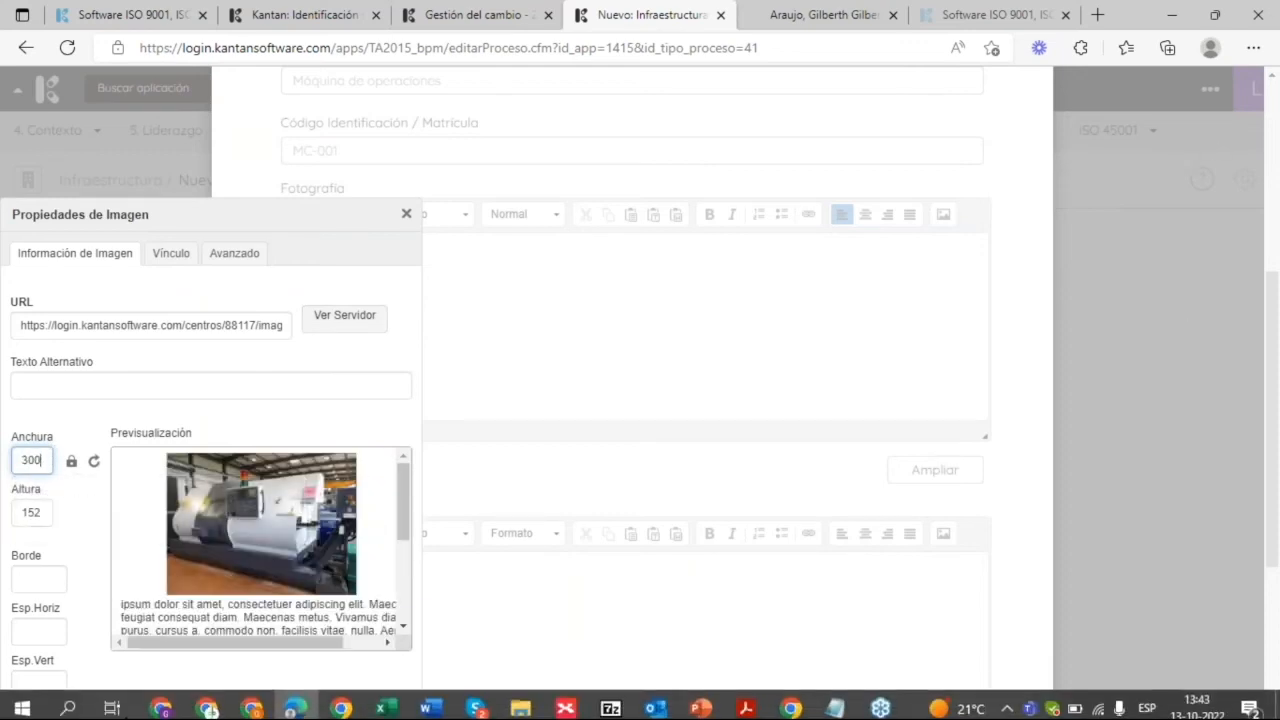
{"action": "left_click", "coordinate": [432, 706]}
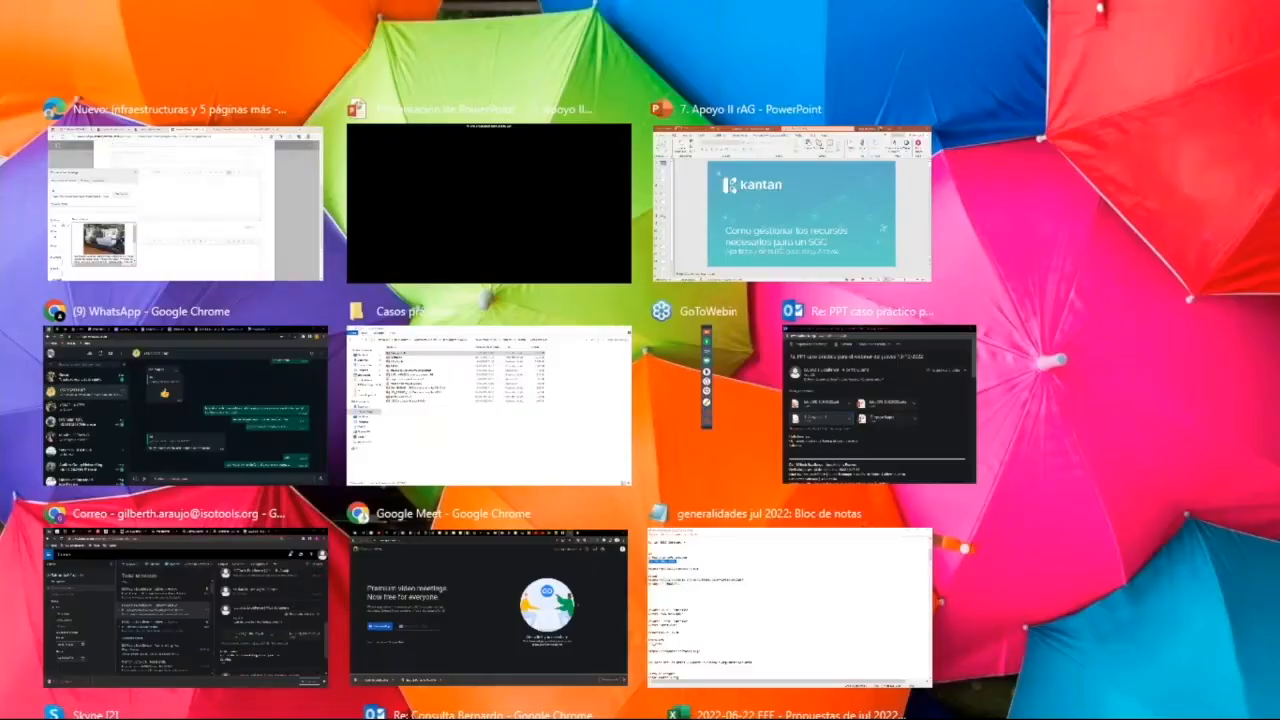
{"action": "left_click", "coordinate": [267, 211]}
{"action": "scroll", "coordinate": [392, 598], "scroll_direction": "down", "scroll_amount": 1}
{"action": "scroll", "coordinate": [395, 592], "scroll_direction": "down", "scroll_amount": 3}
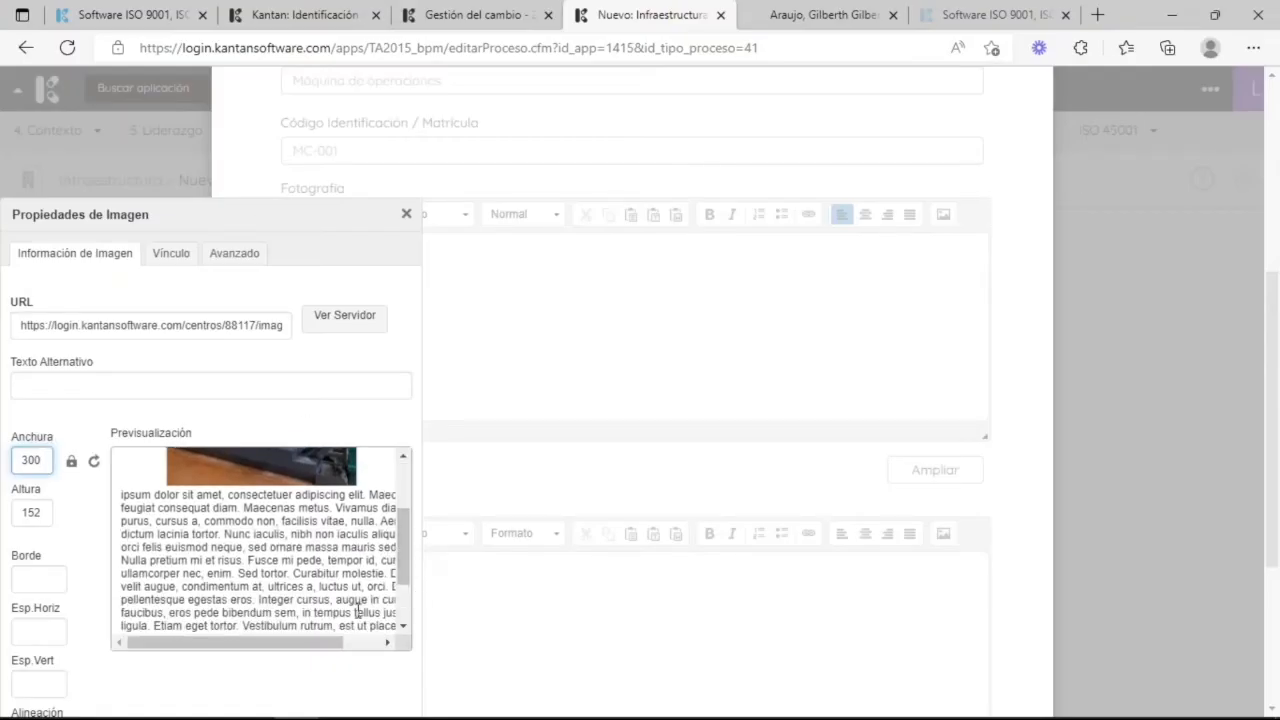
{"action": "left_click_drag", "start_coordinate": [243, 214], "coordinate": [590, 142]}
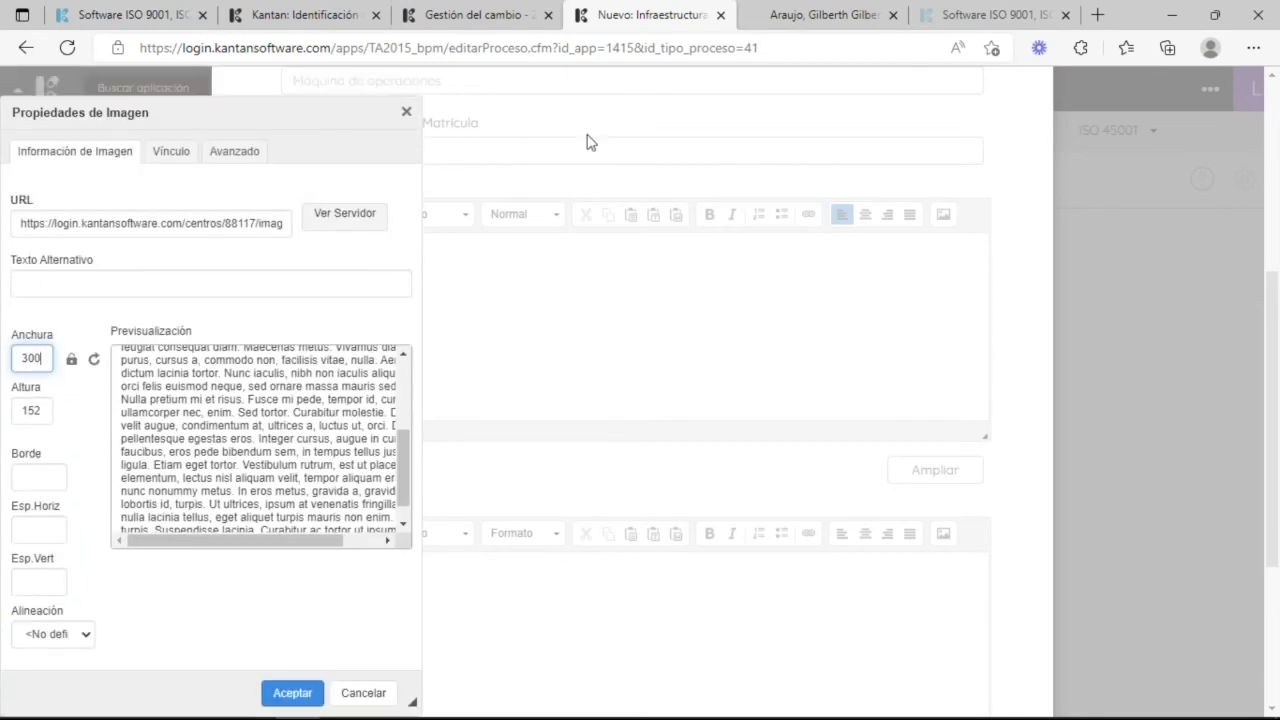
{"action": "left_click", "coordinate": [292, 692]}
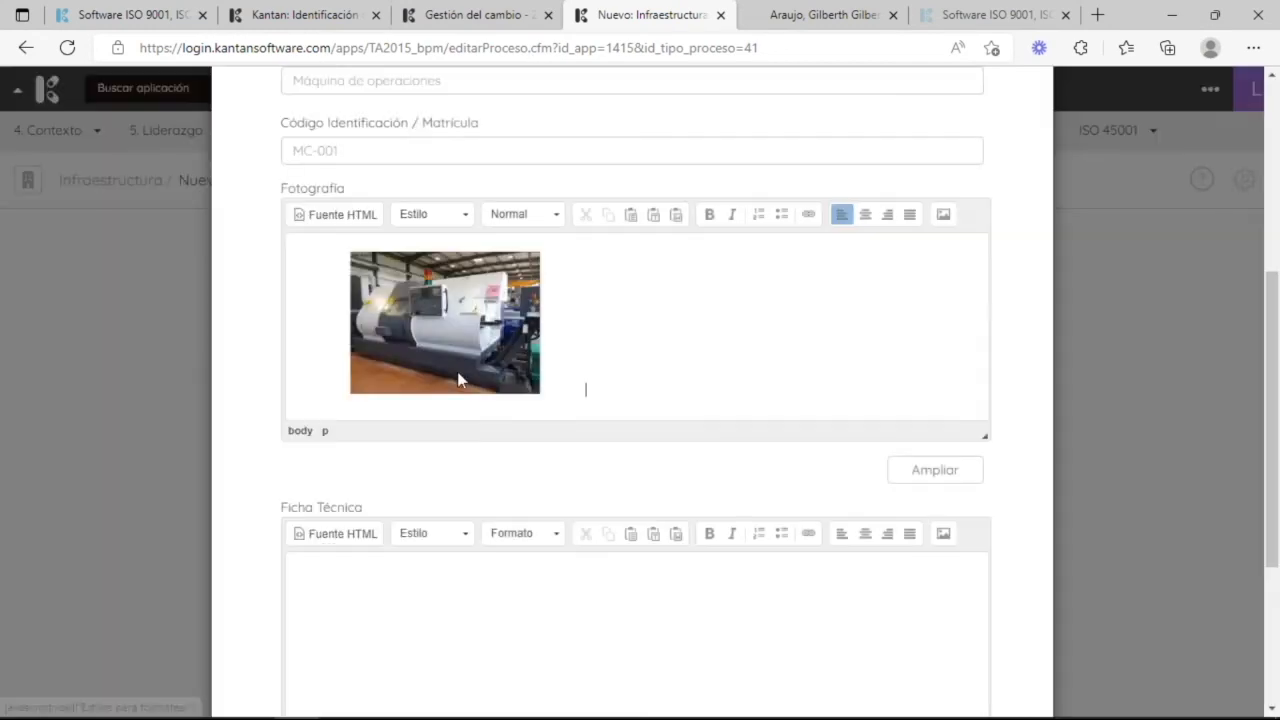
{"action": "left_click", "coordinate": [864, 217]}
- Fill in Ficha Técnica with the bullets Tensión: 408 V, Frecuencia: 60Hz and Capacidad: 200 kg, and save the infrastructure item
{"action": "scroll", "coordinate": [757, 381], "scroll_direction": "down", "scroll_amount": 3}
{"action": "left_click", "coordinate": [401, 287]}
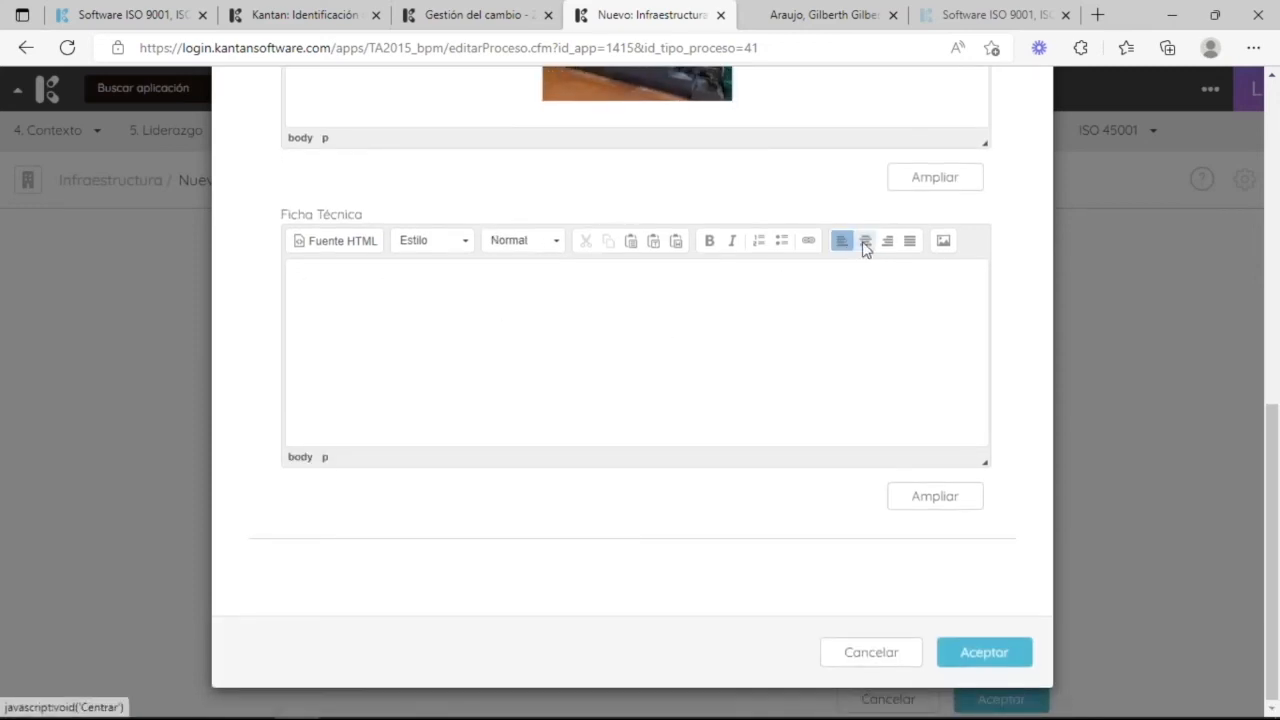
{"action": "left_click", "coordinate": [782, 243]}
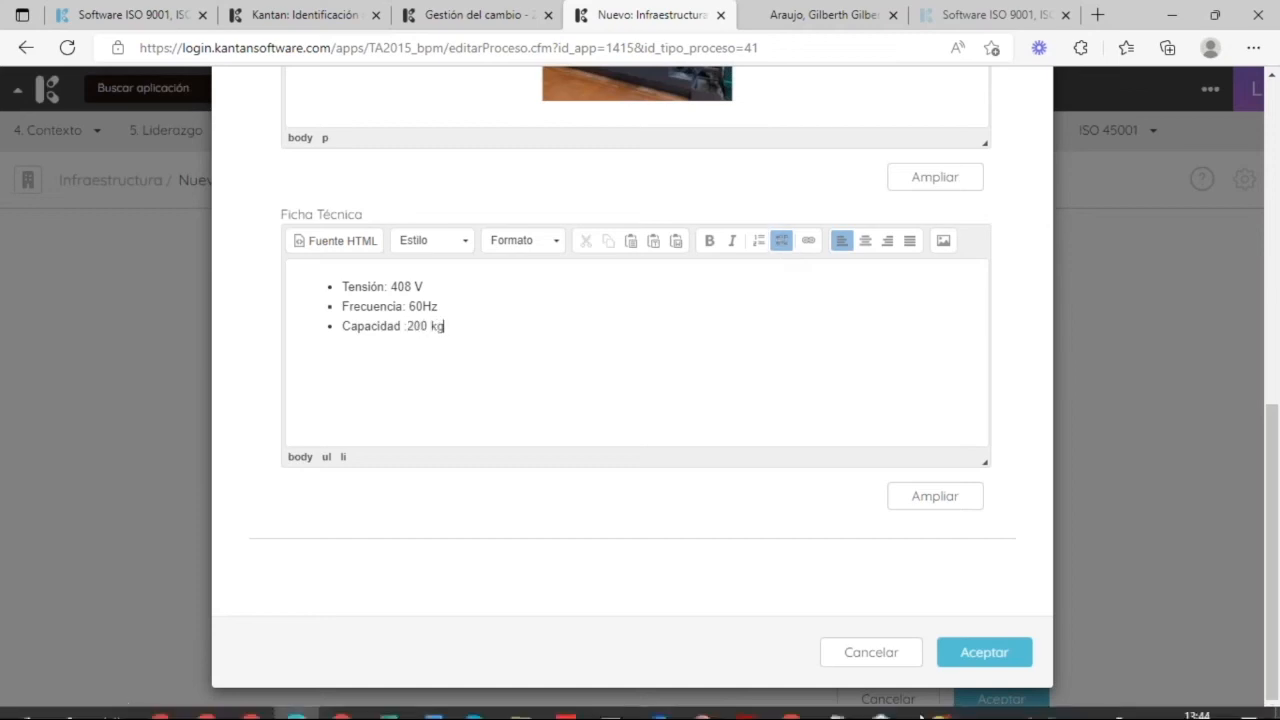
{"action": "left_click", "coordinate": [975, 655]}
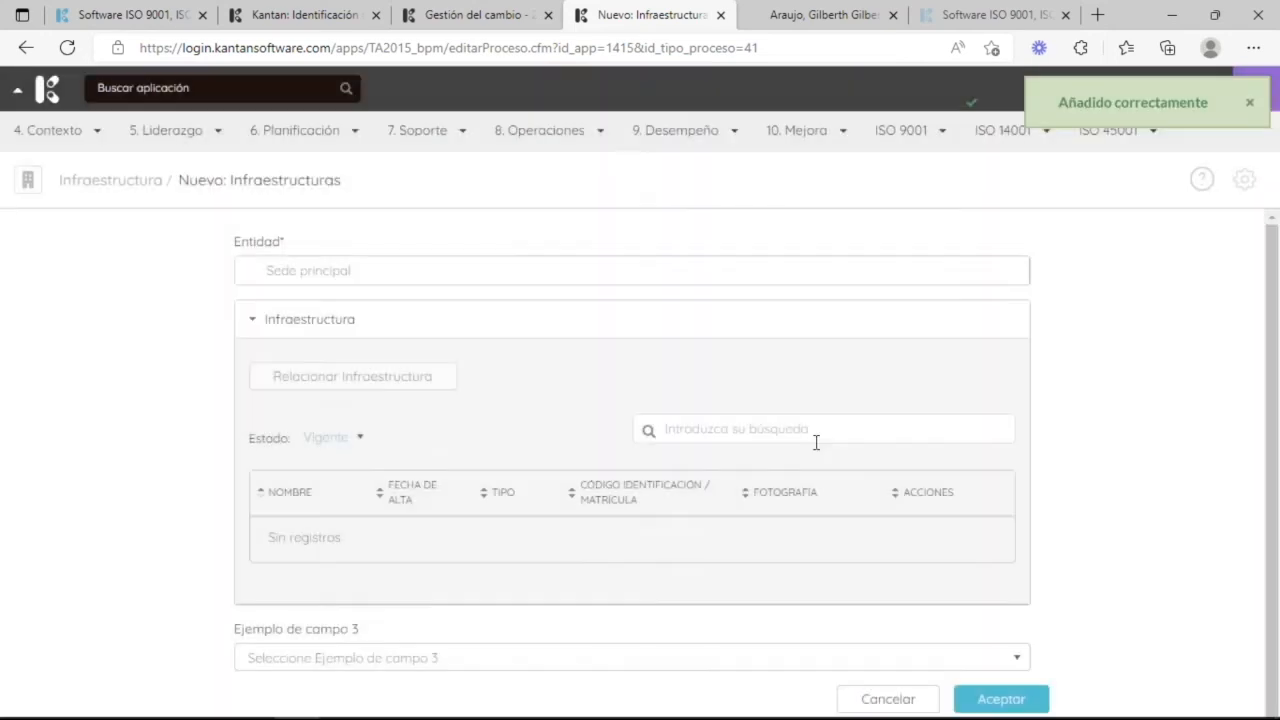
- Set Ejemplo de campo 3 to "No" and submit the new infrastructure record
{"action": "scroll", "coordinate": [463, 664], "scroll_direction": "down", "scroll_amount": 1}
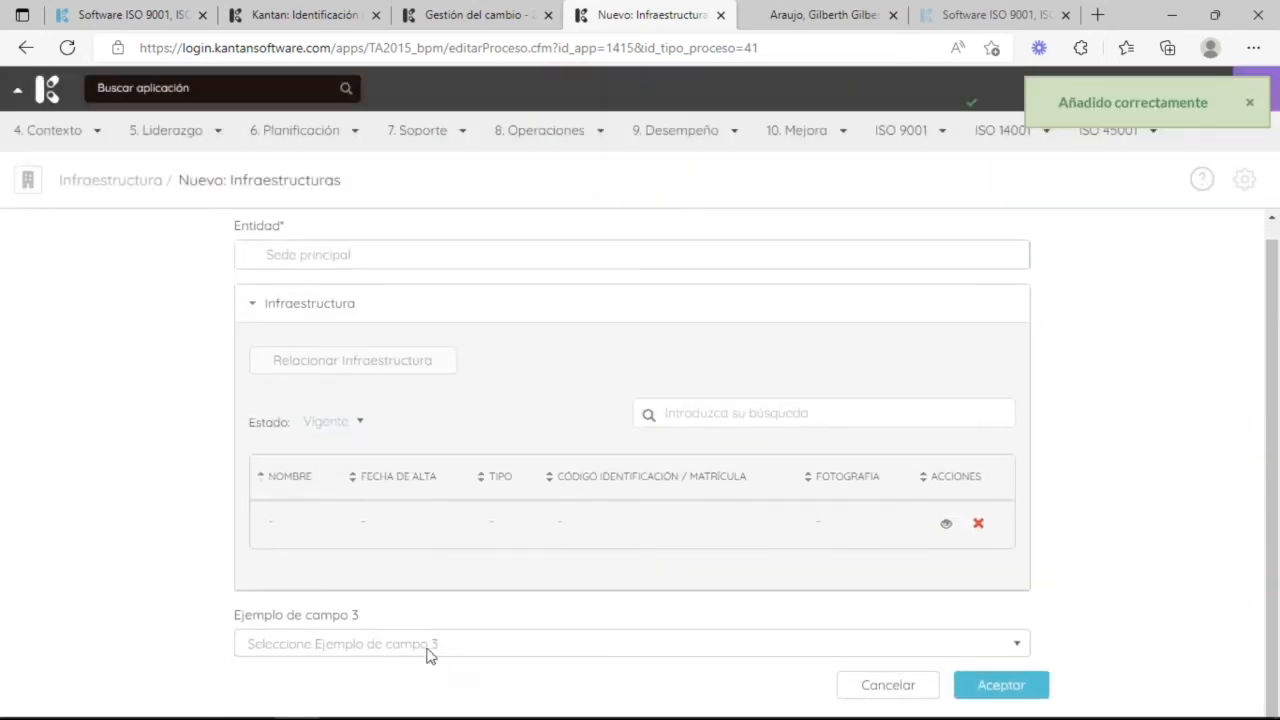
{"action": "left_click", "coordinate": [428, 648]}
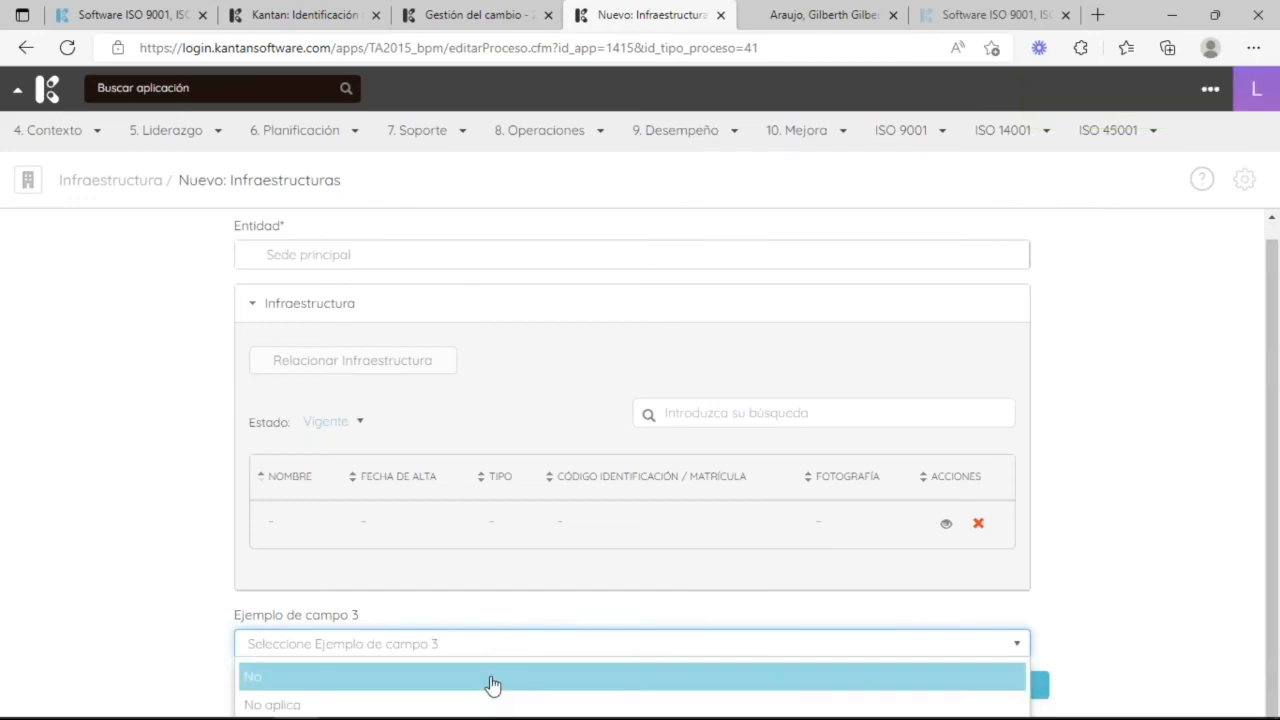
{"action": "left_click", "coordinate": [868, 597]}
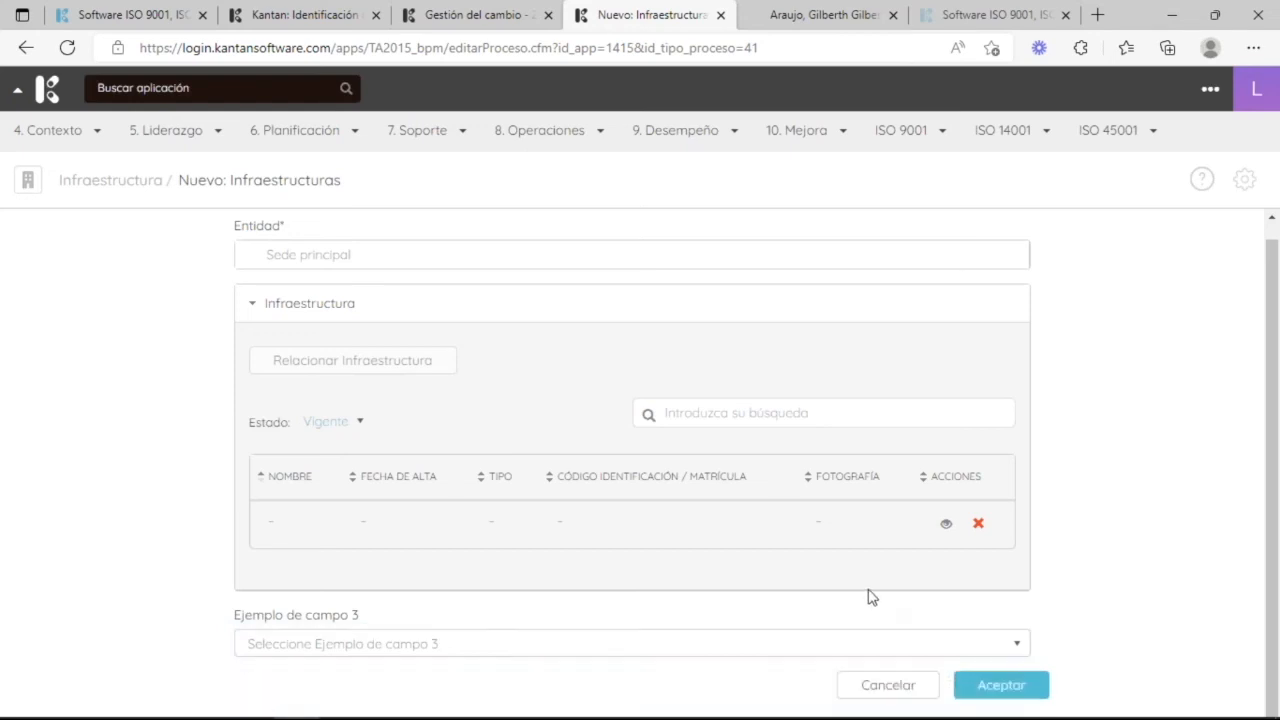
{"action": "left_click", "coordinate": [1001, 684]}
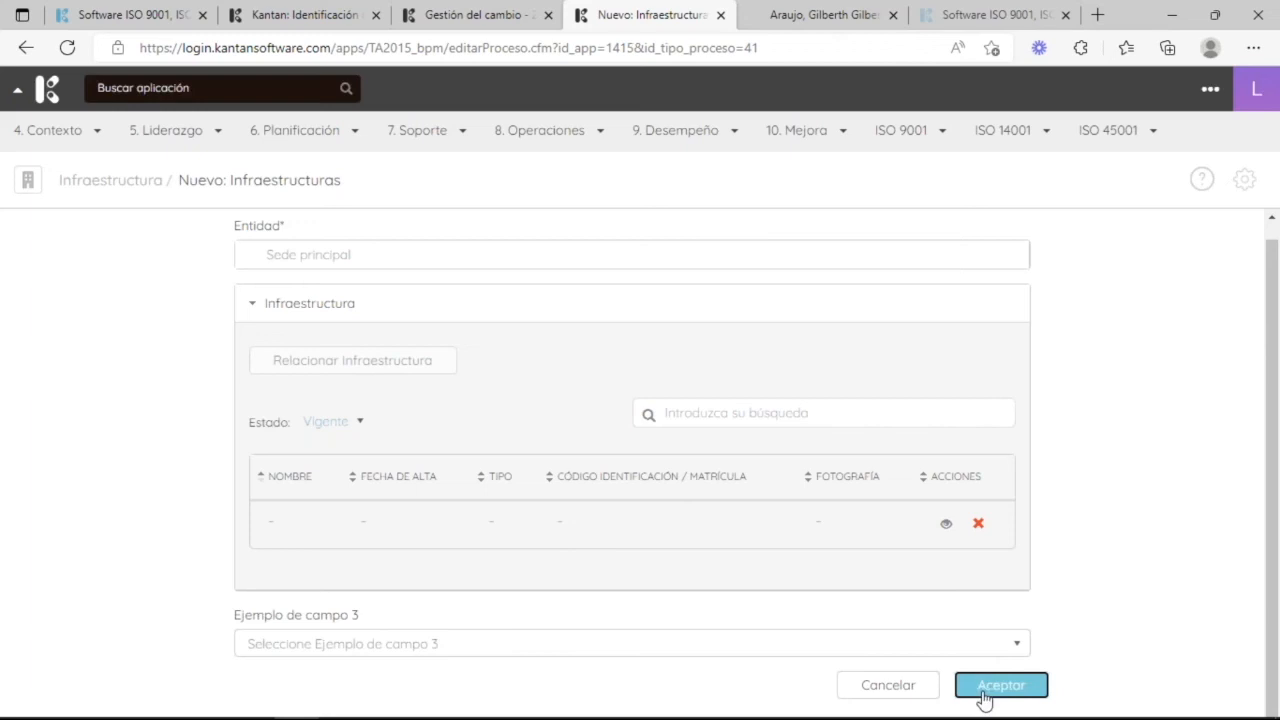
{"action": "left_click", "coordinate": [486, 645]}
{"action": "left_click", "coordinate": [530, 692]}
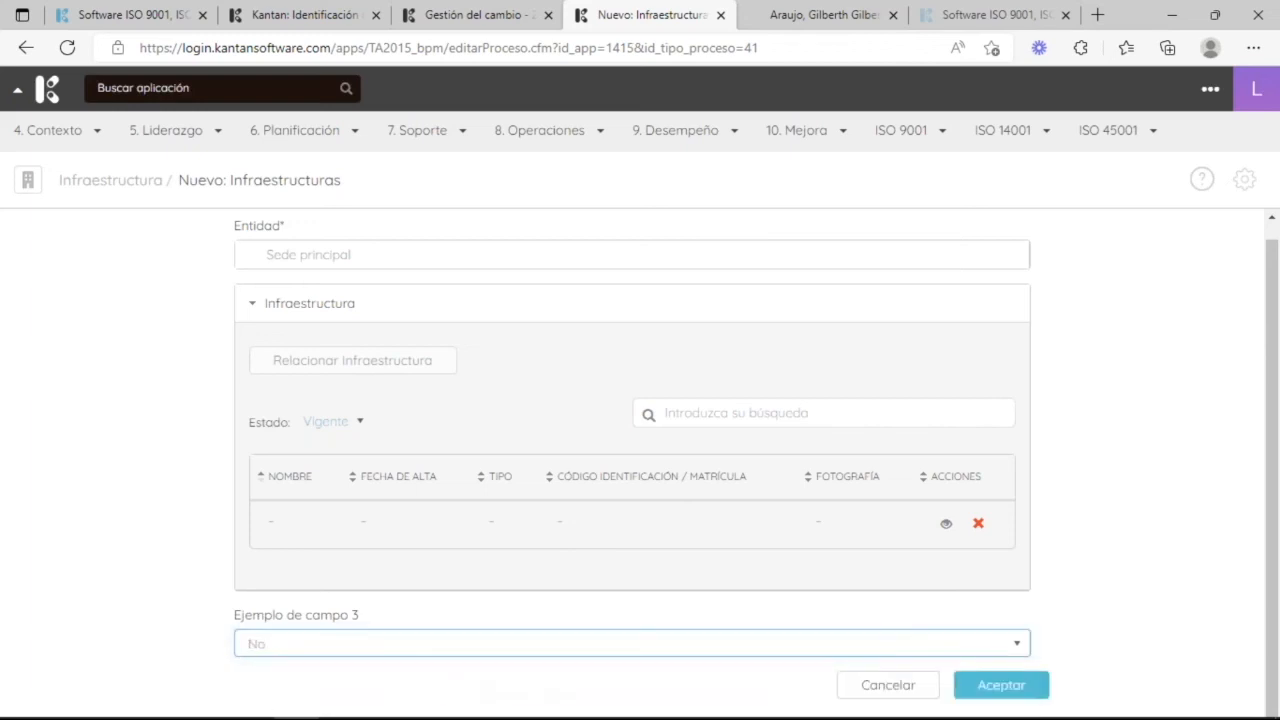
{"action": "left_click", "coordinate": [989, 686]}
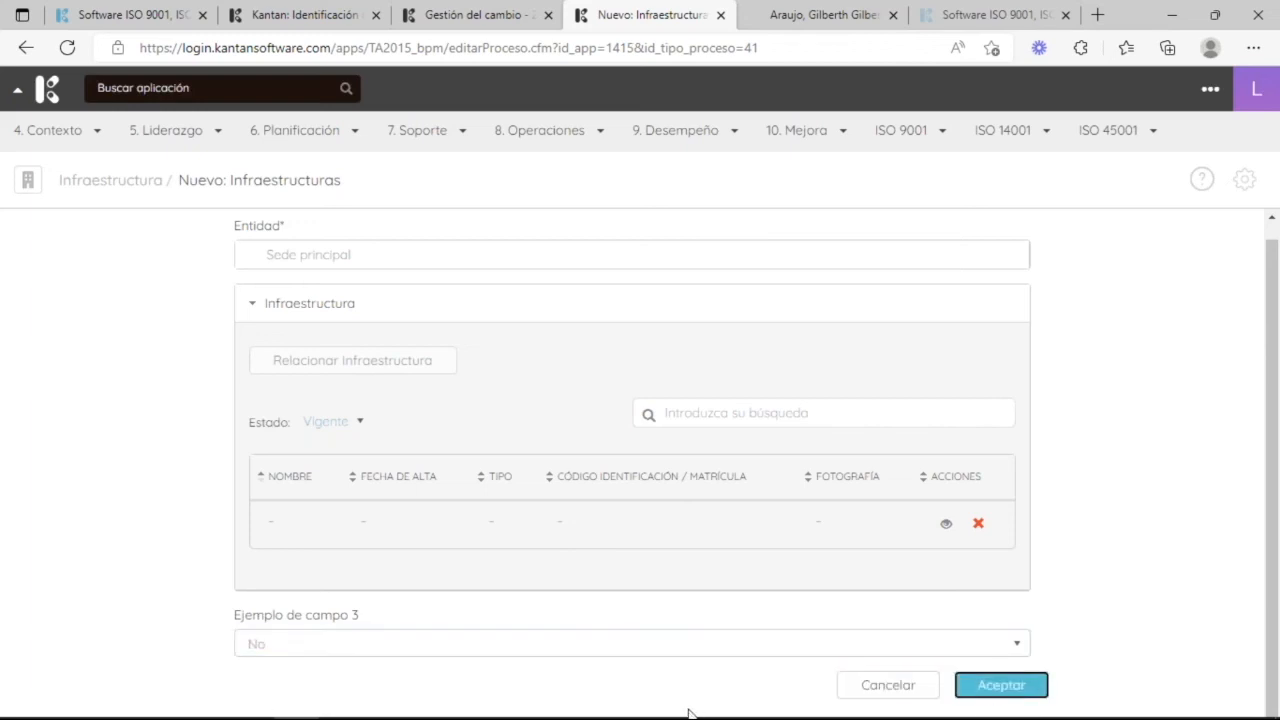
{"action": "left_click", "coordinate": [460, 640]}
{"action": "left_click", "coordinate": [417, 698]}
{"action": "left_click", "coordinate": [978, 690]}
- Duplicate the browser tab of the new infrastructure form, and in the copy open the Infraestructura list of the Entidades application
{"action": "left_click", "coordinate": [272, 22]}
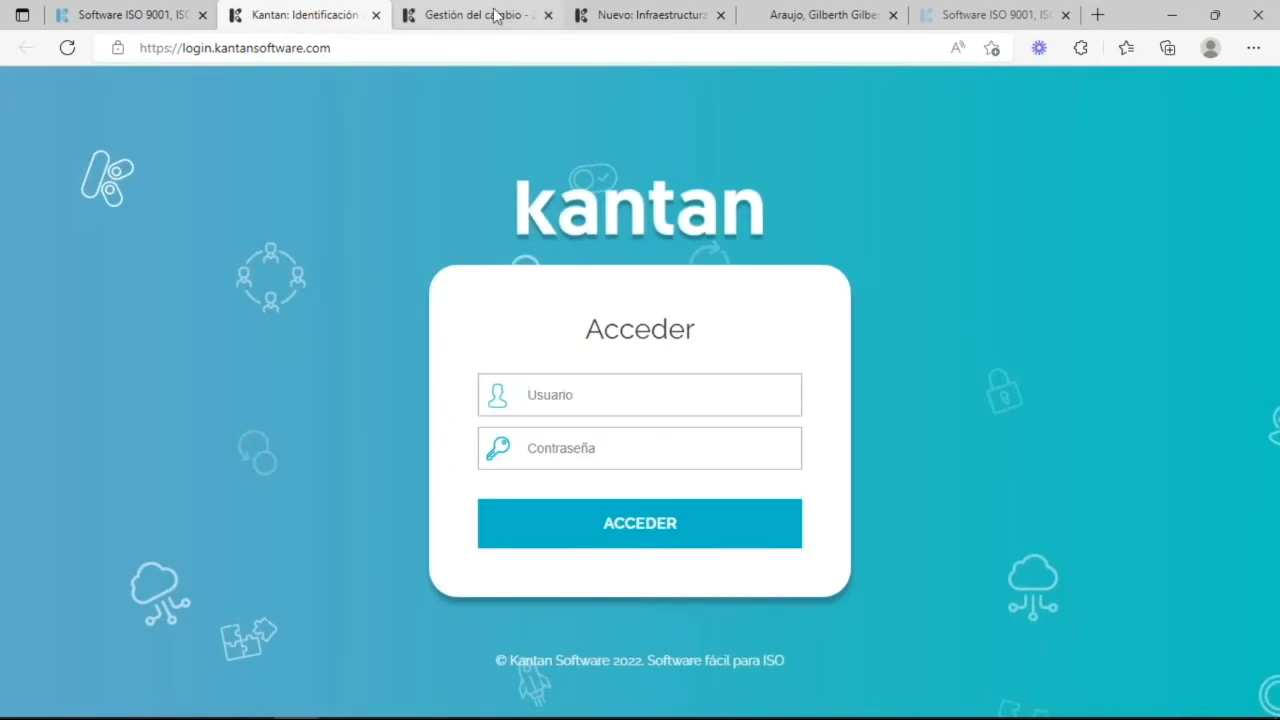
{"action": "left_click", "coordinate": [494, 14]}
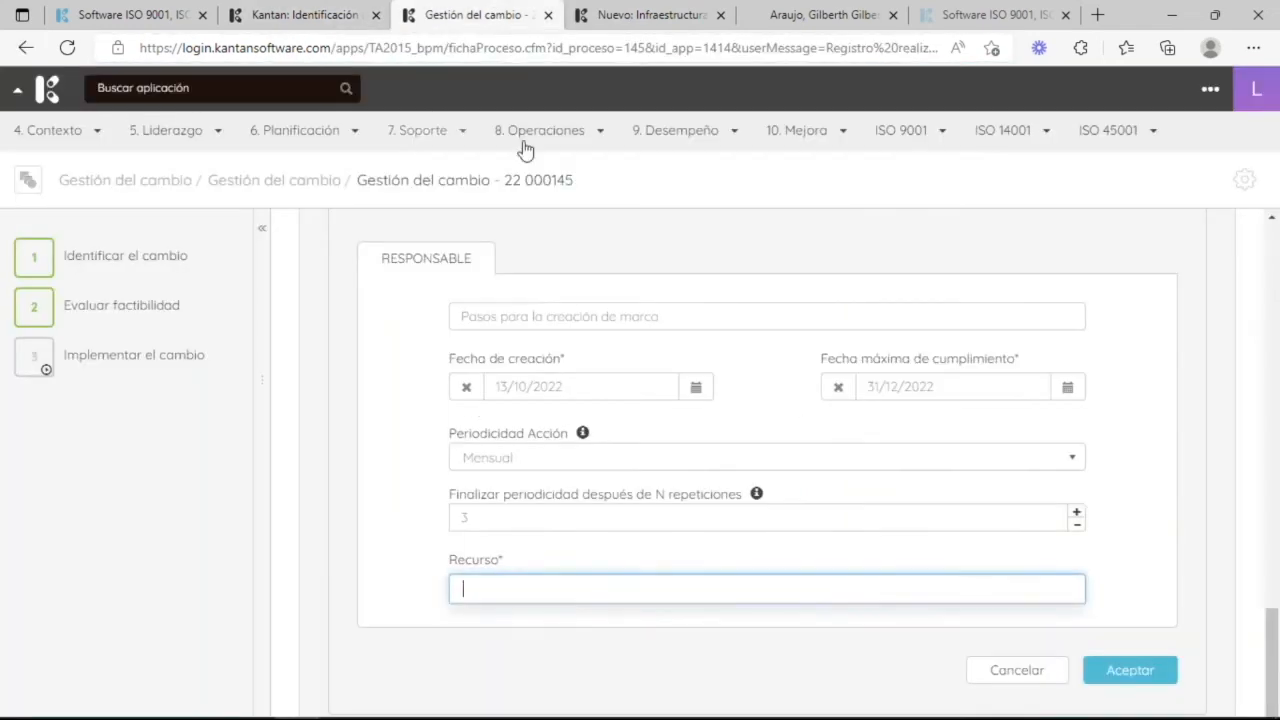
{"action": "right_click", "coordinate": [616, 14]}
{"action": "left_click", "coordinate": [694, 127]}
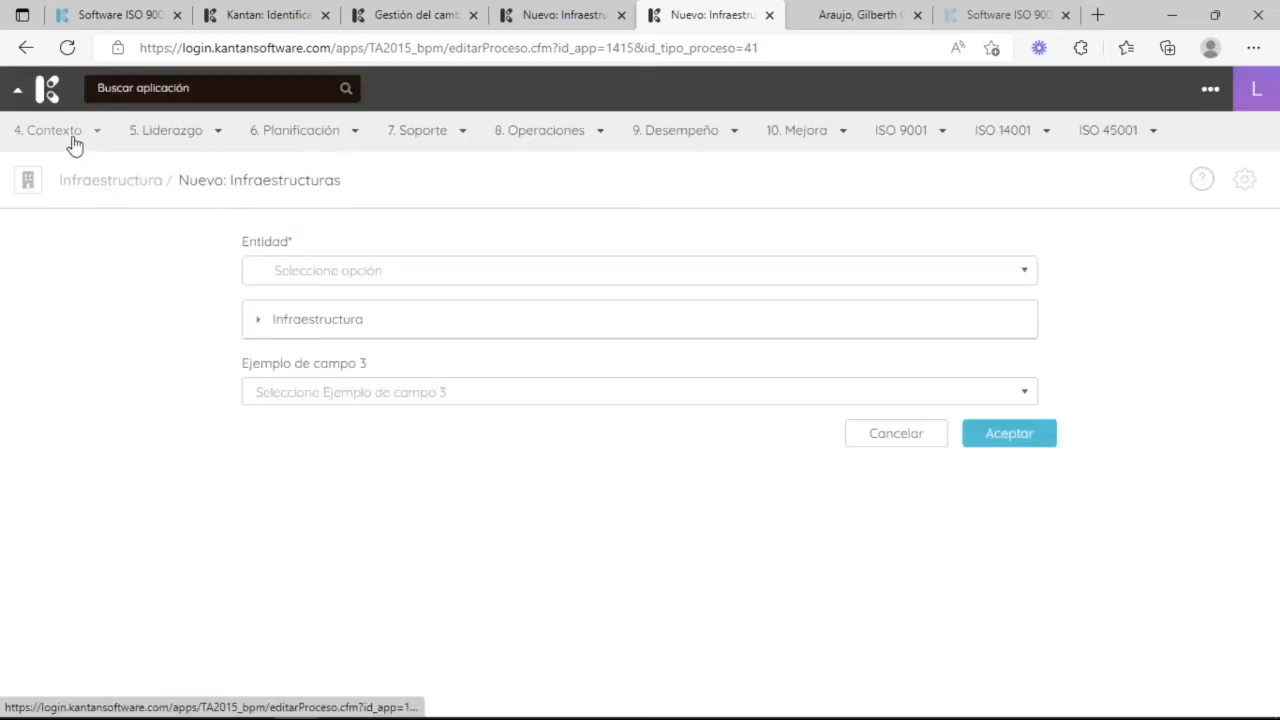
{"action": "left_click", "coordinate": [162, 96]}
{"action": "type", "text": "en"}
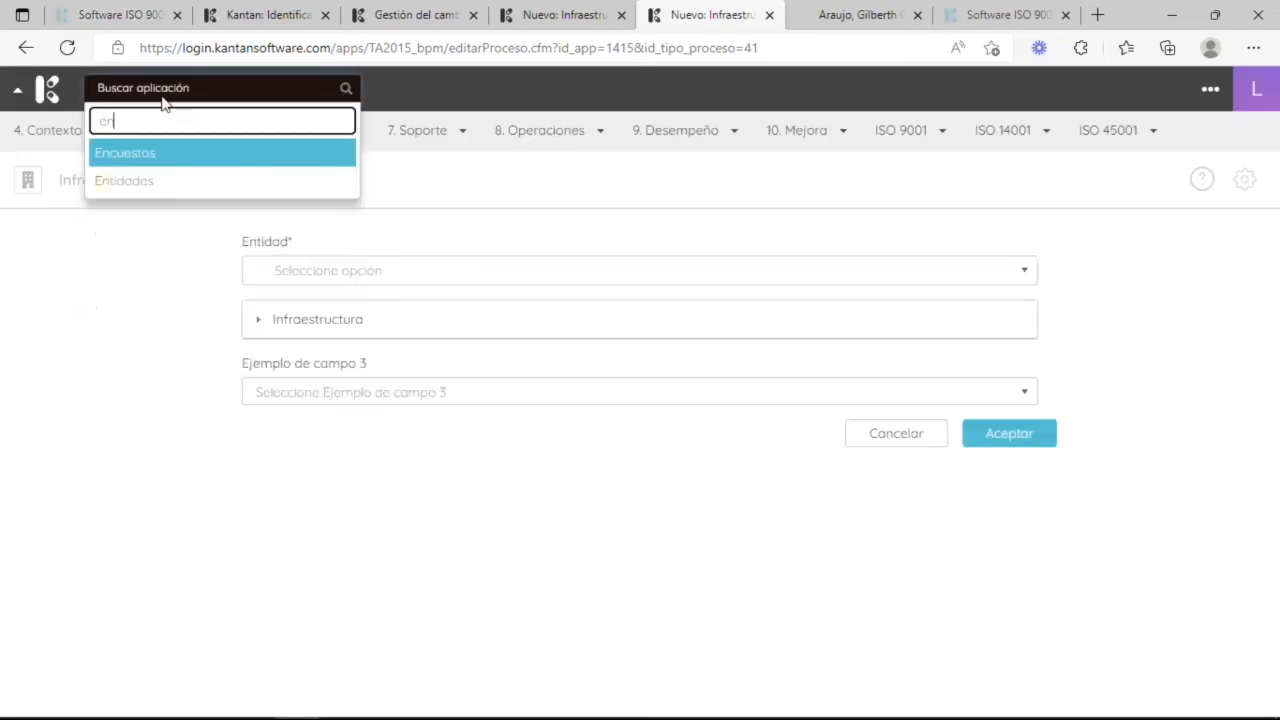
{"action": "left_click", "coordinate": [193, 187]}
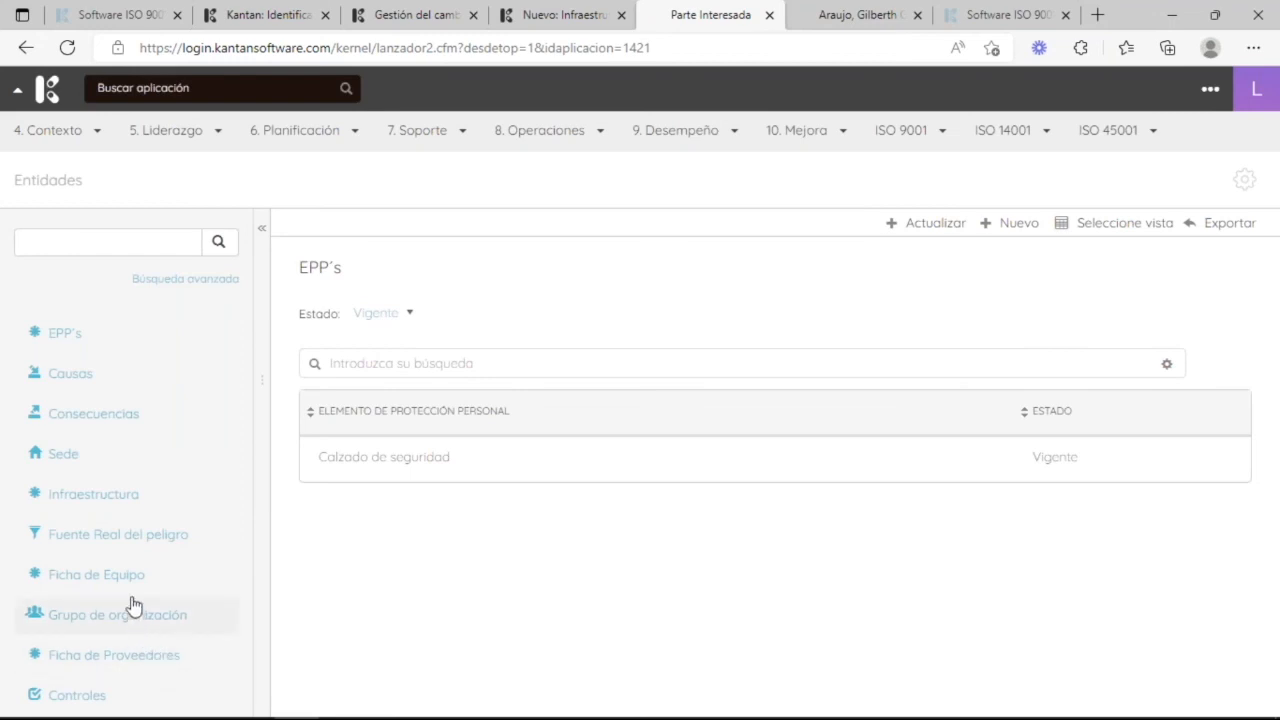
{"action": "left_click", "coordinate": [116, 505]}
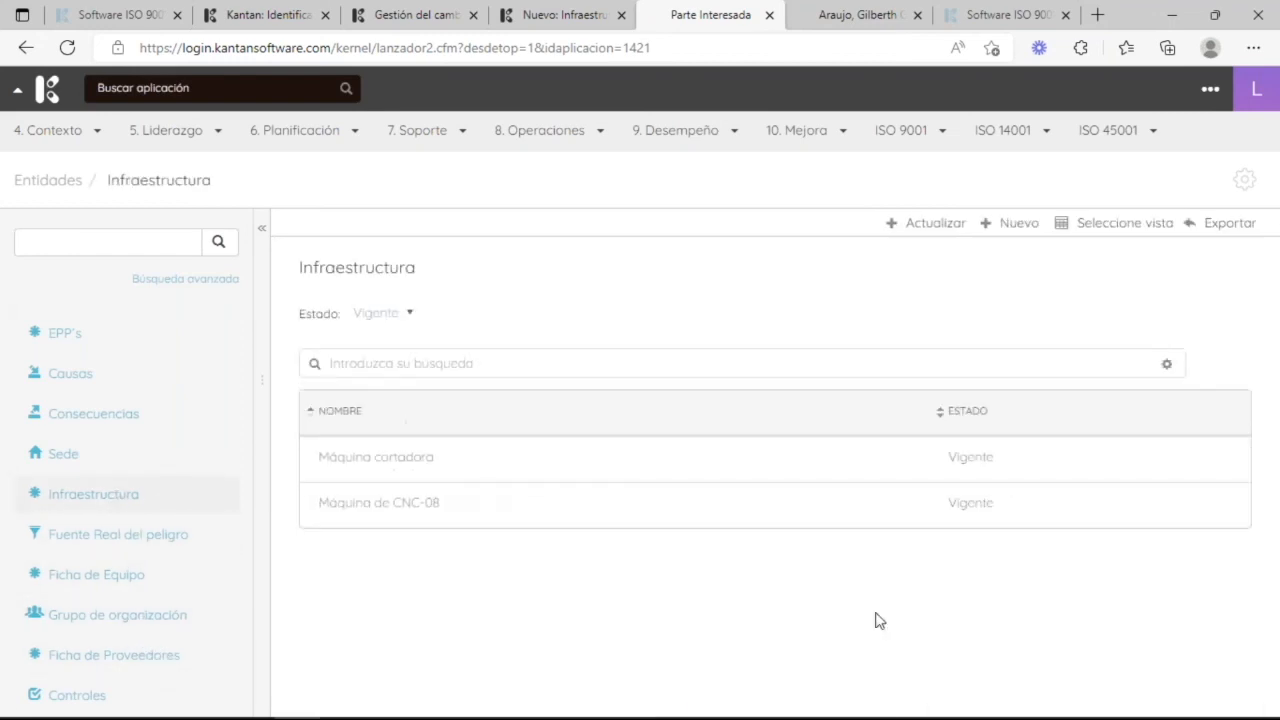
- Open the Máquina de CNC-08 record and examine its documents, its tools for the related process Infraestructuras, and its surveys
{"action": "left_click", "coordinate": [403, 512]}
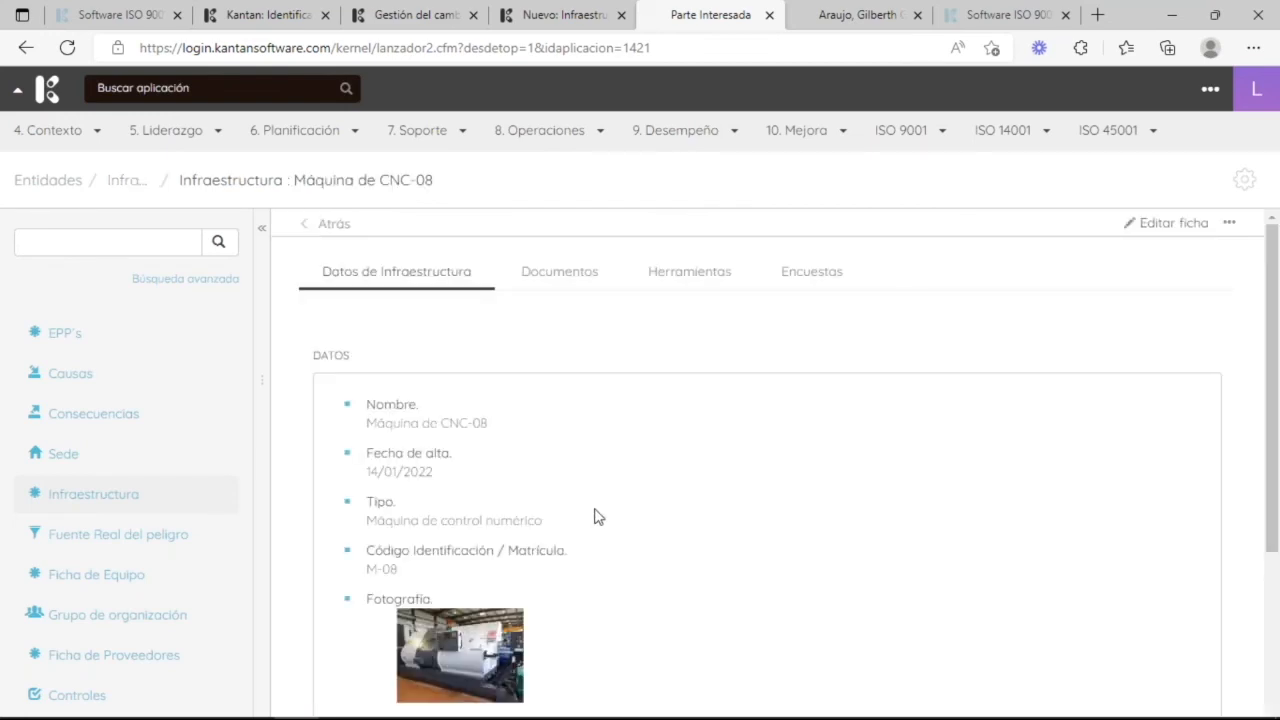
{"action": "scroll", "coordinate": [594, 523], "scroll_direction": "down", "scroll_amount": 3}
{"action": "scroll", "coordinate": [600, 528], "scroll_direction": "up", "scroll_amount": 3}
{"action": "left_click", "coordinate": [565, 290]}
{"action": "left_click", "coordinate": [660, 280]}
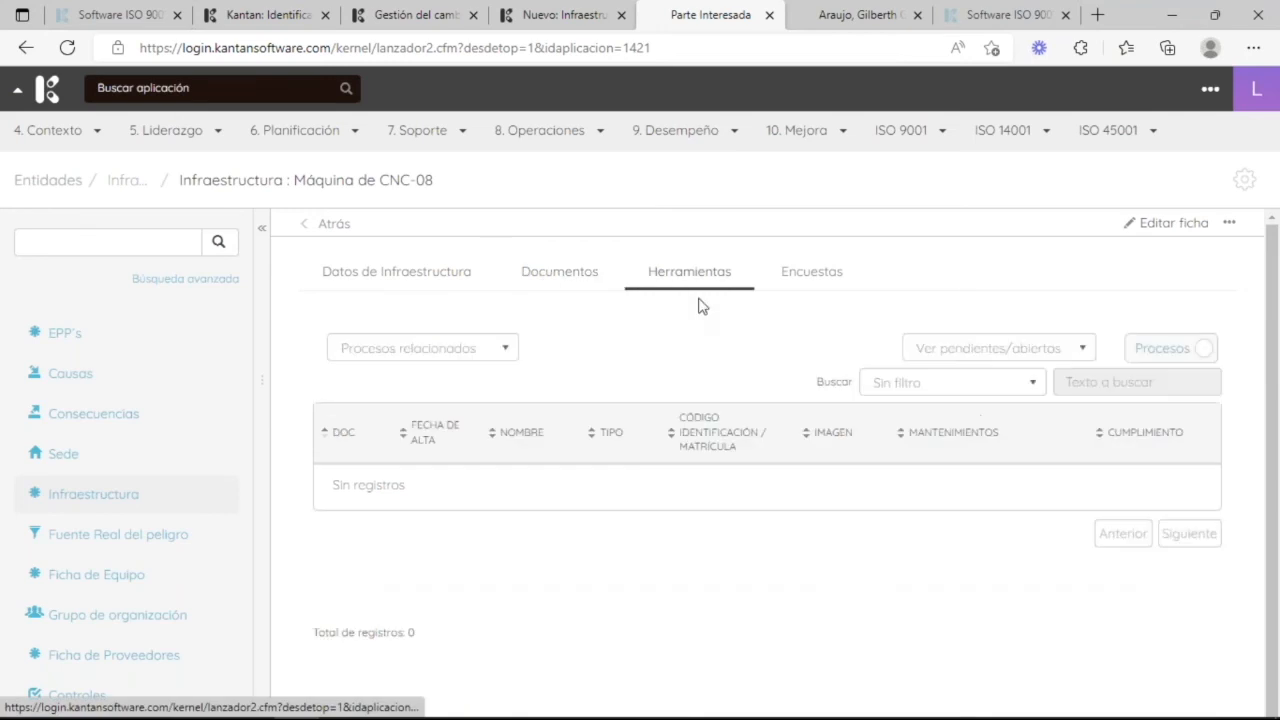
{"action": "left_click", "coordinate": [480, 358]}
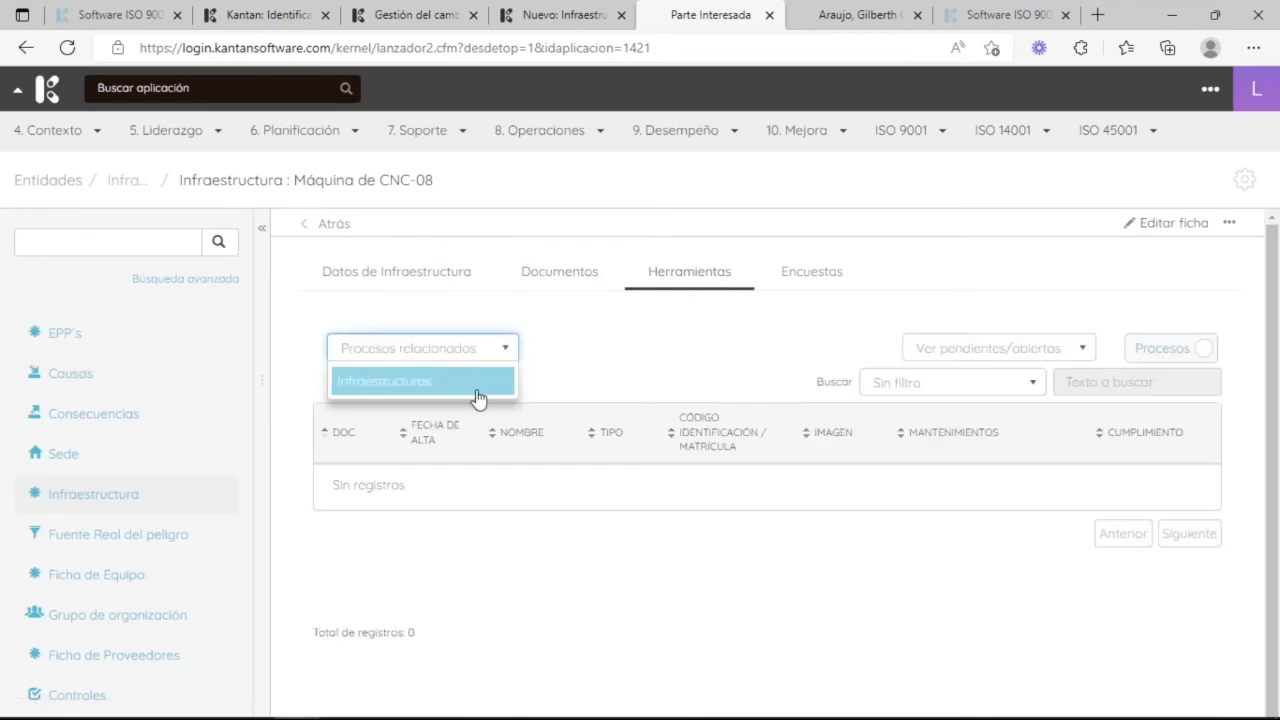
{"action": "left_click", "coordinate": [478, 385]}
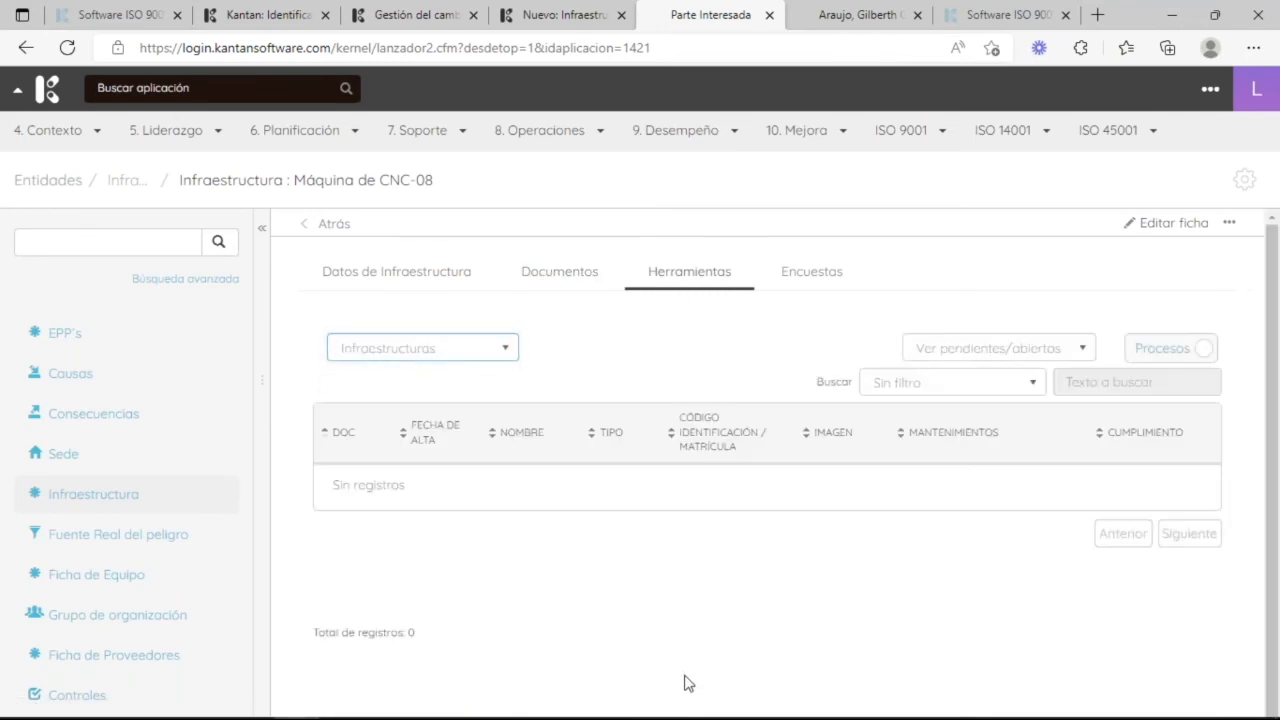
{"action": "left_click", "coordinate": [805, 290]}
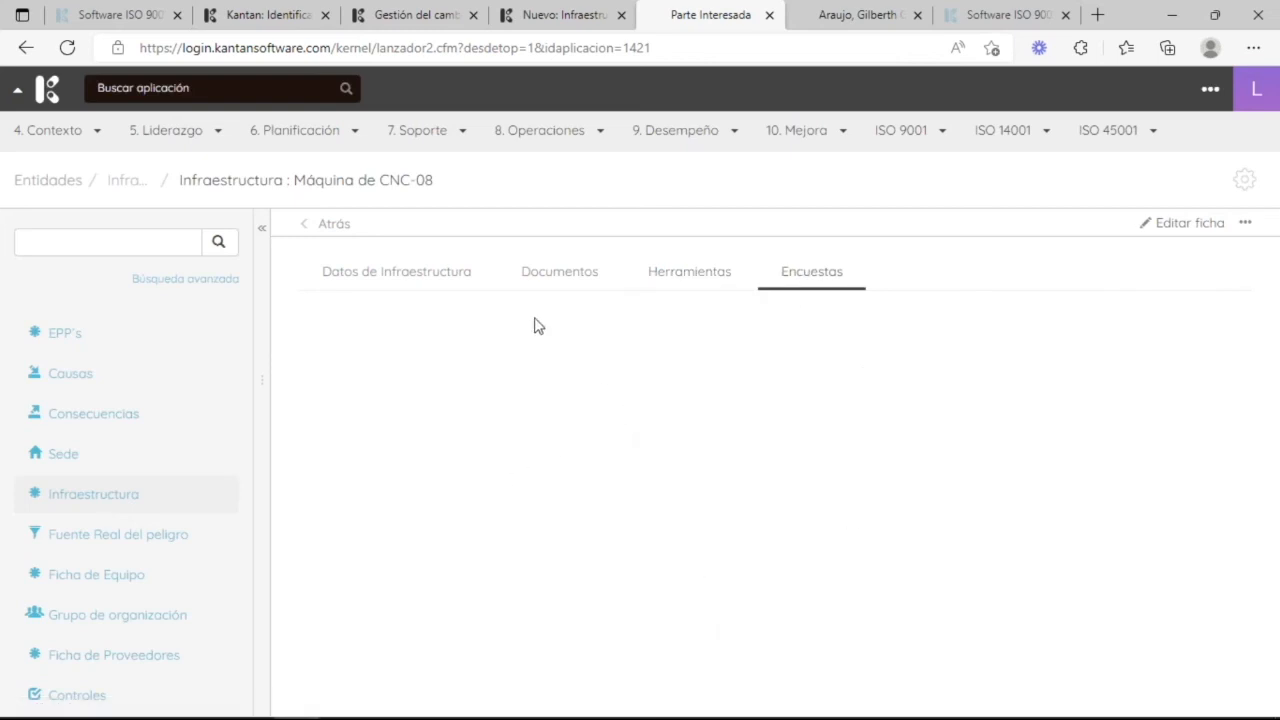
- Review the Datos de Infraestructura of Máquina de CNC-08, including its photo, Ficha Técnica and Usuarios table
{"action": "left_click", "coordinate": [364, 277]}
{"action": "scroll", "coordinate": [529, 486], "scroll_direction": "down", "scroll_amount": 3}
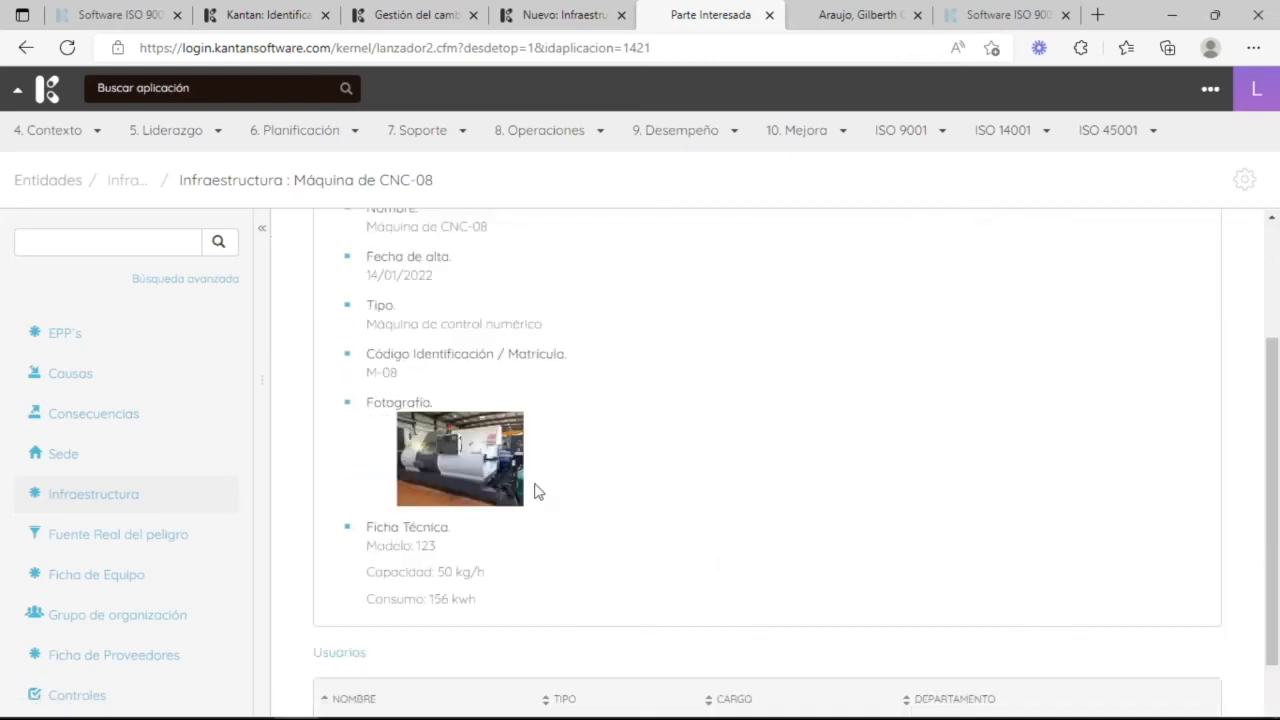
{"action": "scroll", "coordinate": [546, 492], "scroll_direction": "up", "scroll_amount": 3}
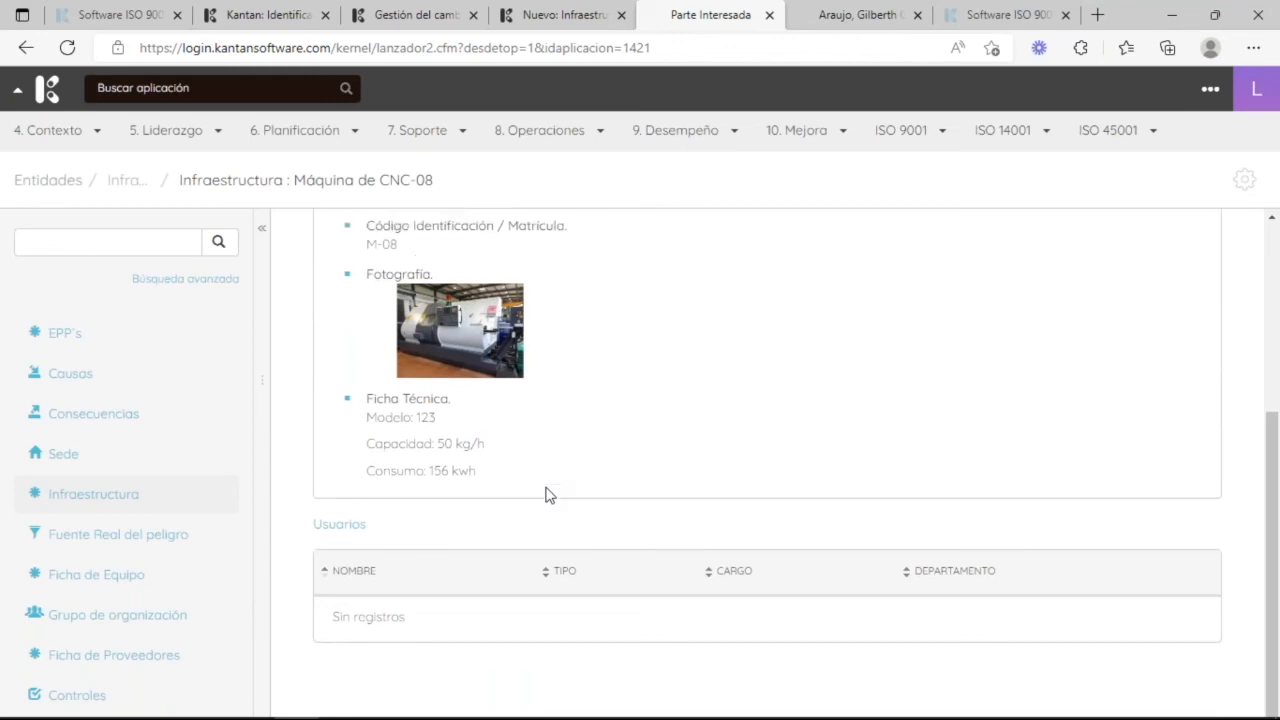
{"action": "left_click_drag", "start_coordinate": [489, 617], "coordinate": [421, 180]}
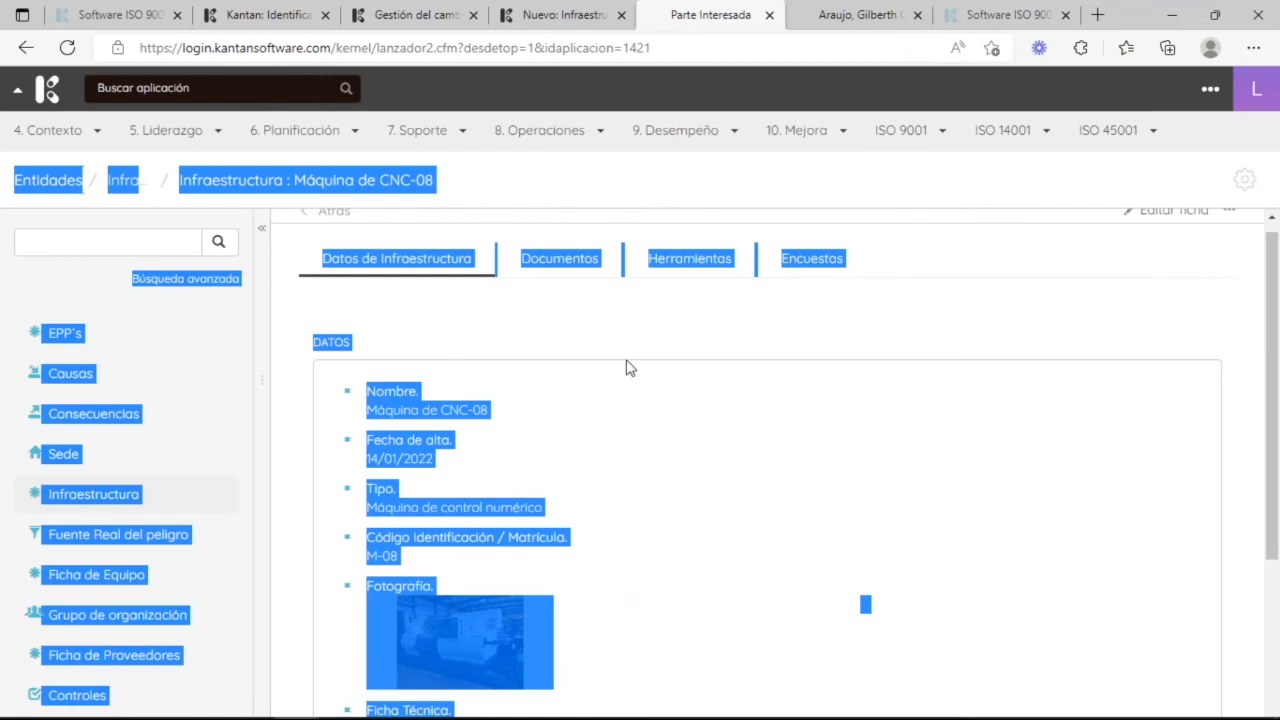
{"action": "scroll", "coordinate": [629, 389], "scroll_direction": "down", "scroll_amount": 3}
{"action": "left_click", "coordinate": [652, 390]}
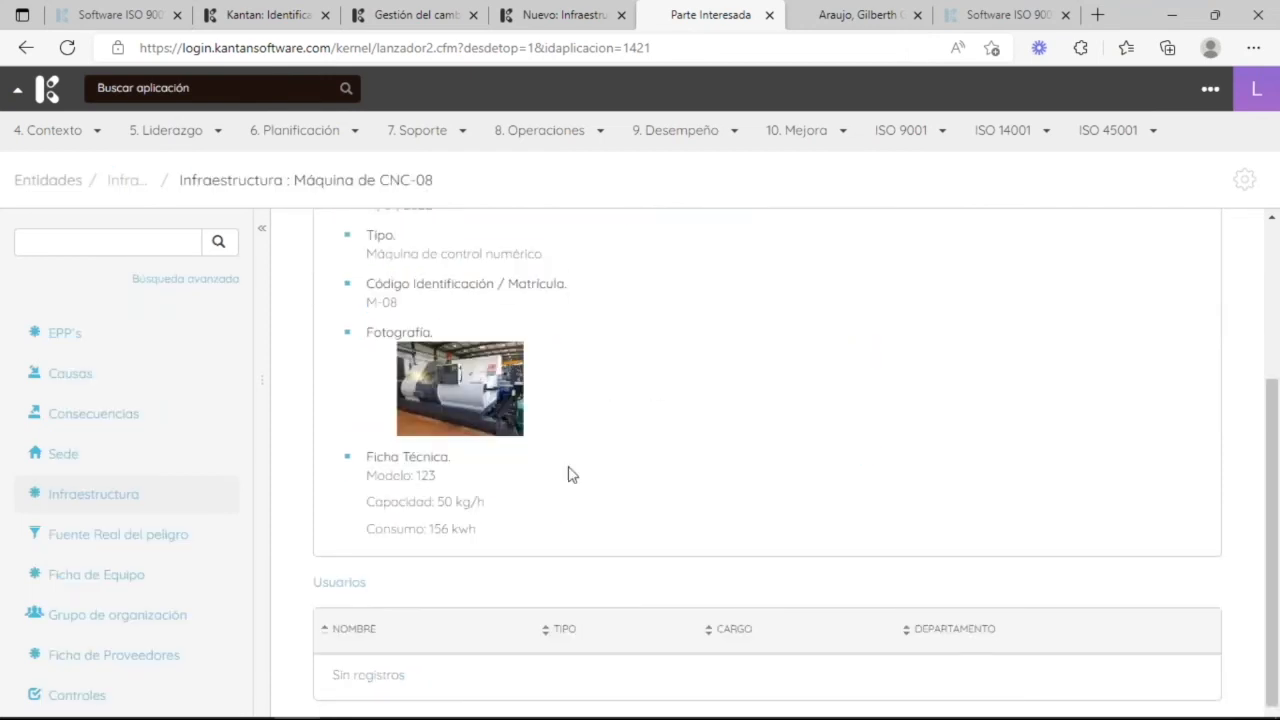
{"action": "scroll", "coordinate": [546, 550], "scroll_direction": "up", "scroll_amount": 2}
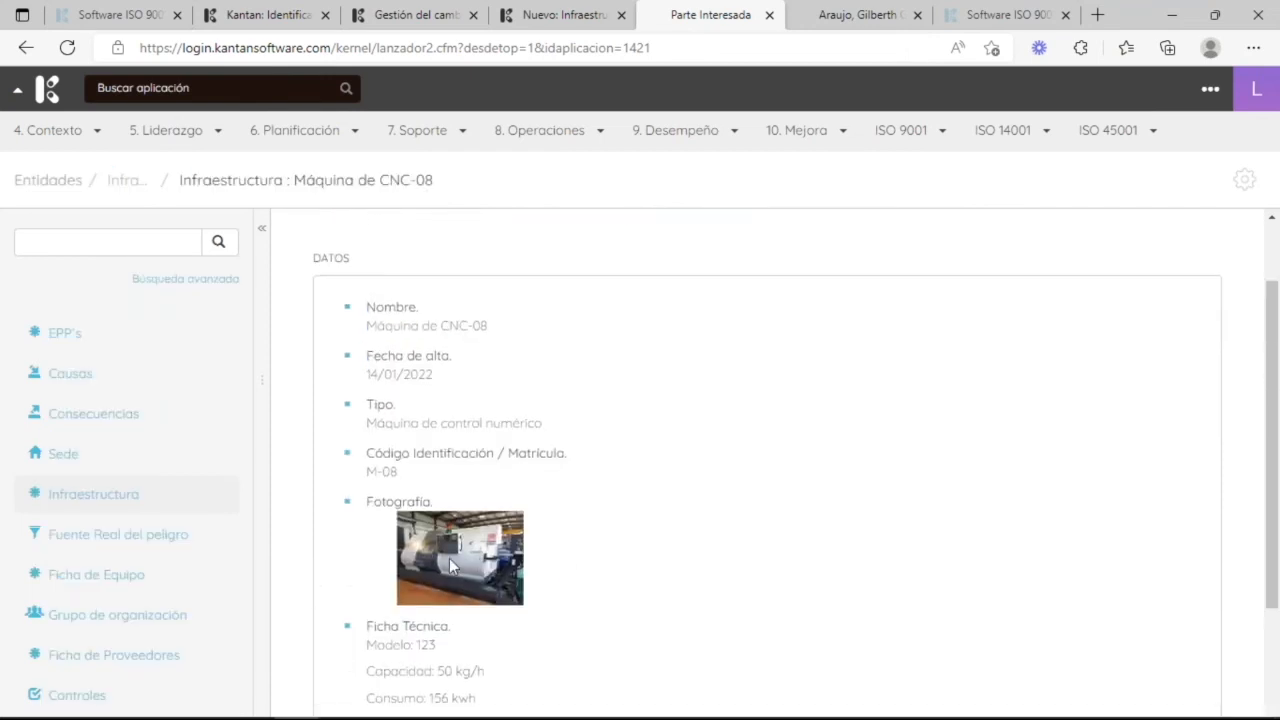
{"action": "scroll", "coordinate": [200, 517], "scroll_direction": "down", "scroll_amount": 1}
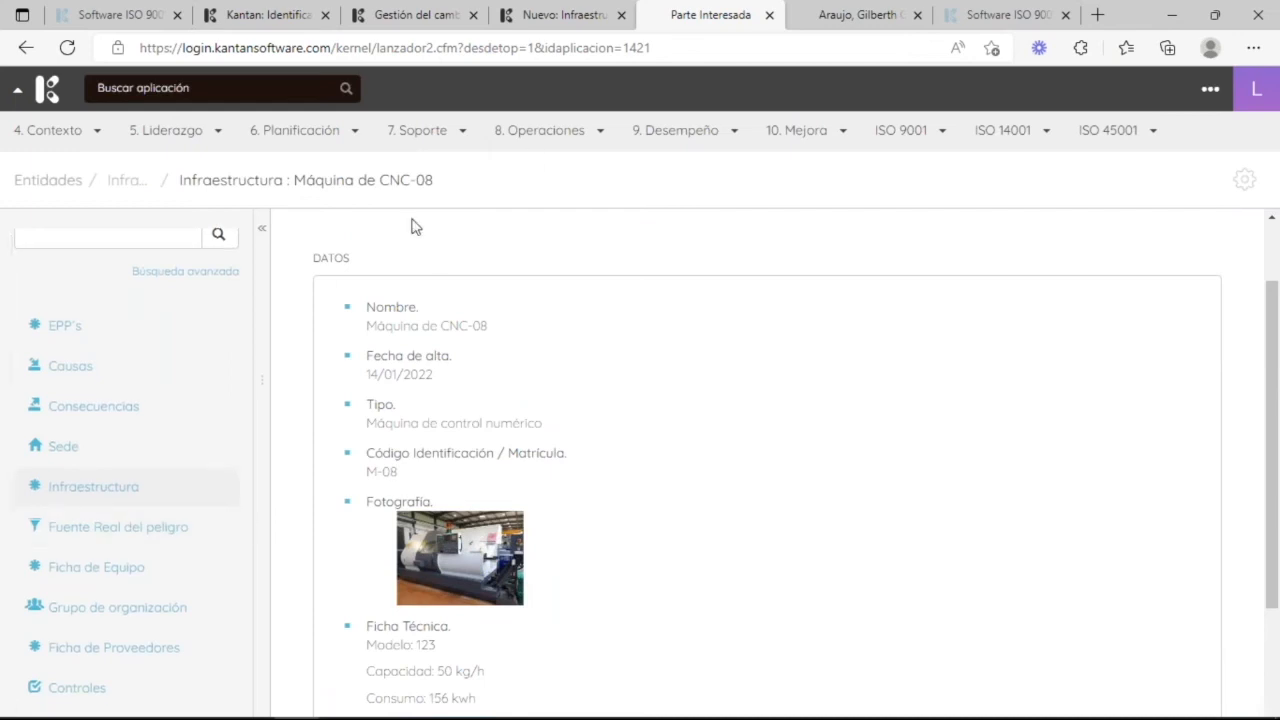
{"action": "scroll", "coordinate": [662, 368], "scroll_direction": "down", "scroll_amount": 2}
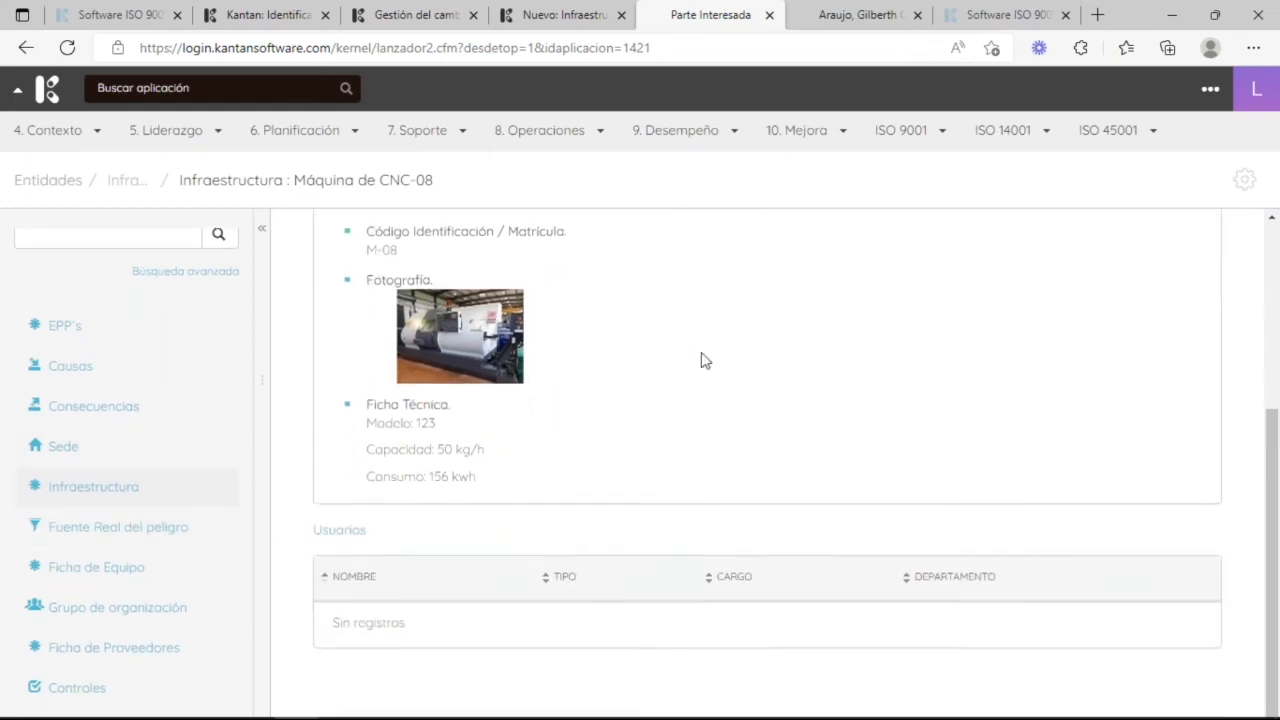
{"action": "scroll", "coordinate": [710, 360], "scroll_direction": "up", "scroll_amount": 4}
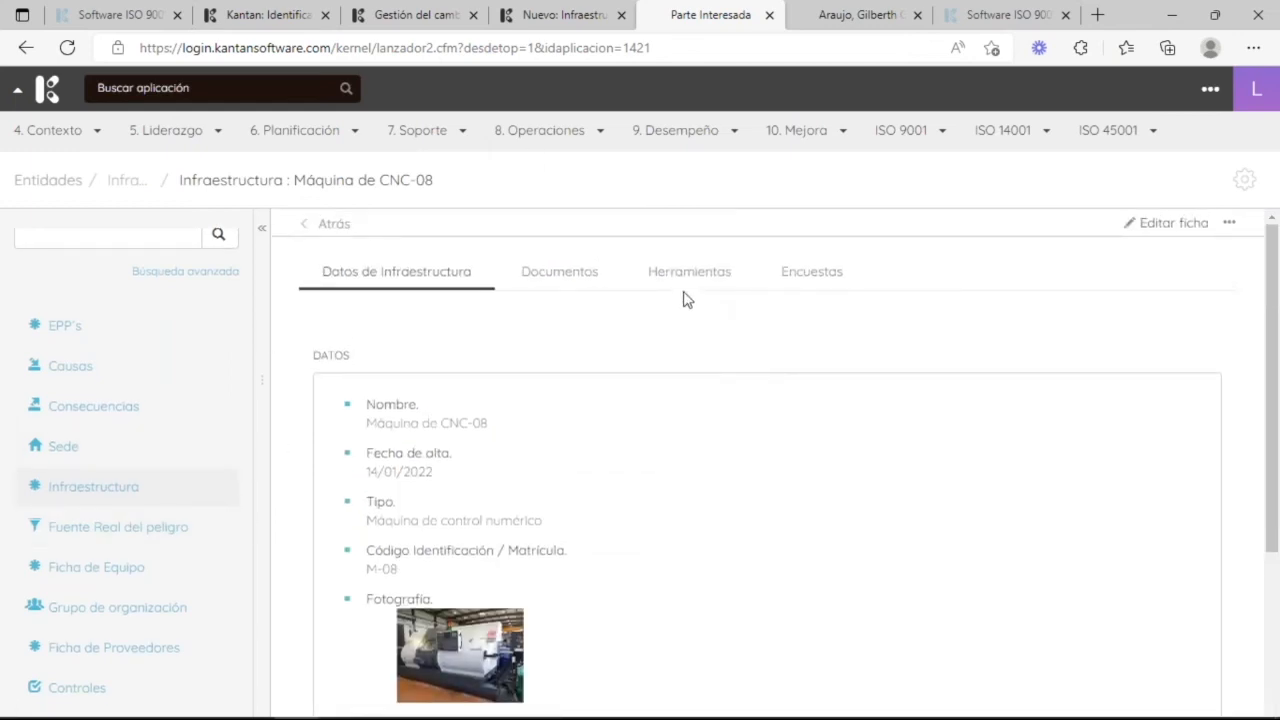
- Start adding documentation to Máquina de CNC-08 and browse the existing documents under Sistema de Gestión down to the Proceso folder
{"action": "left_click", "coordinate": [580, 276]}
{"action": "scroll", "coordinate": [630, 456], "scroll_direction": "down", "scroll_amount": 1}
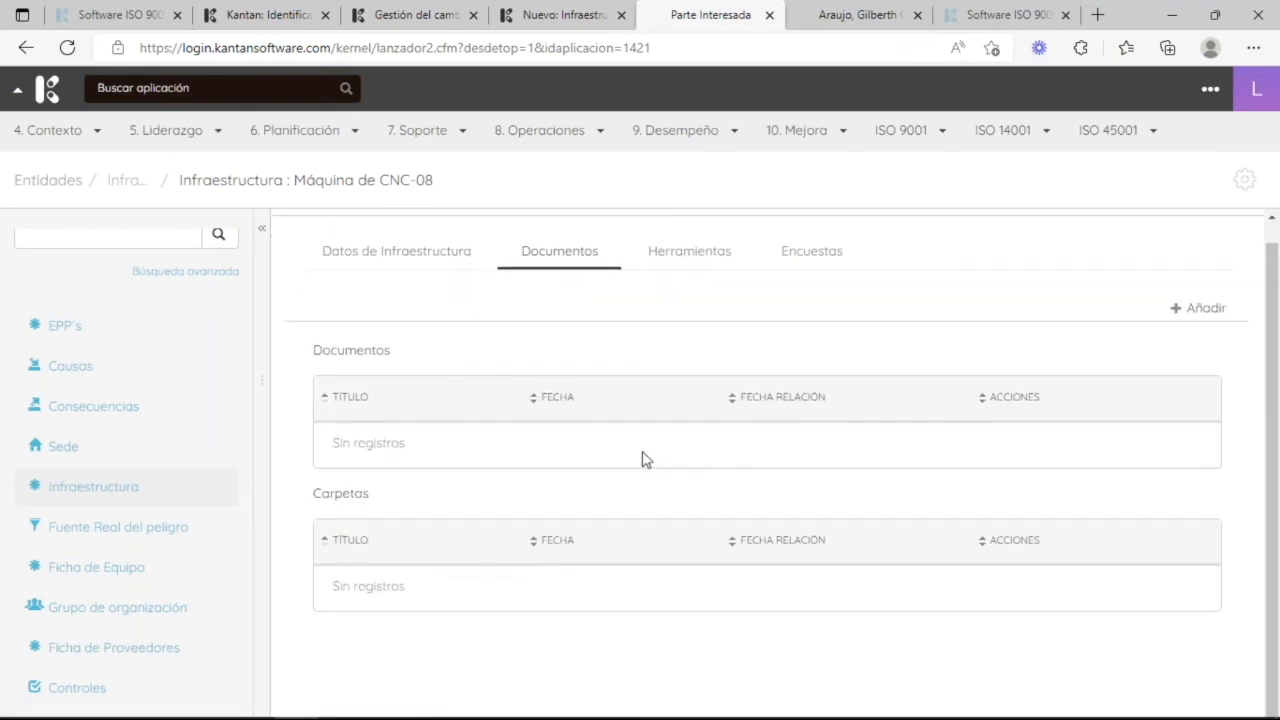
{"action": "left_click", "coordinate": [1179, 318]}
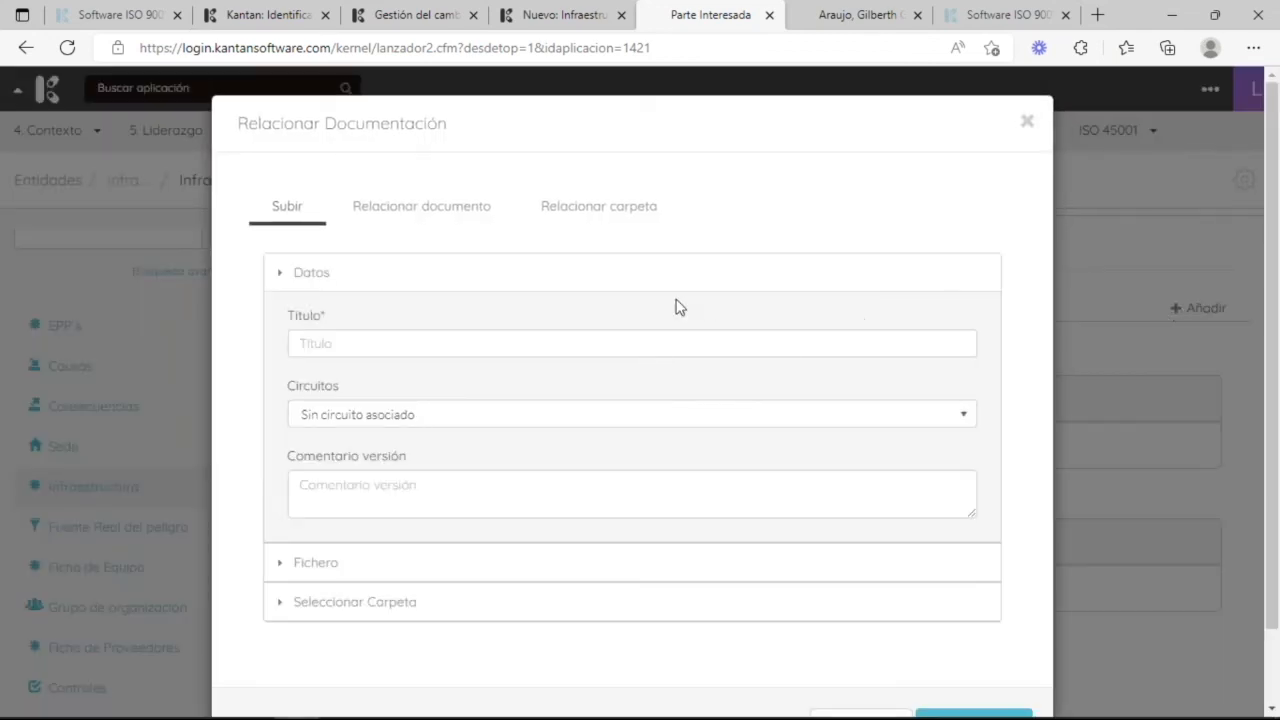
{"action": "left_click", "coordinate": [449, 218]}
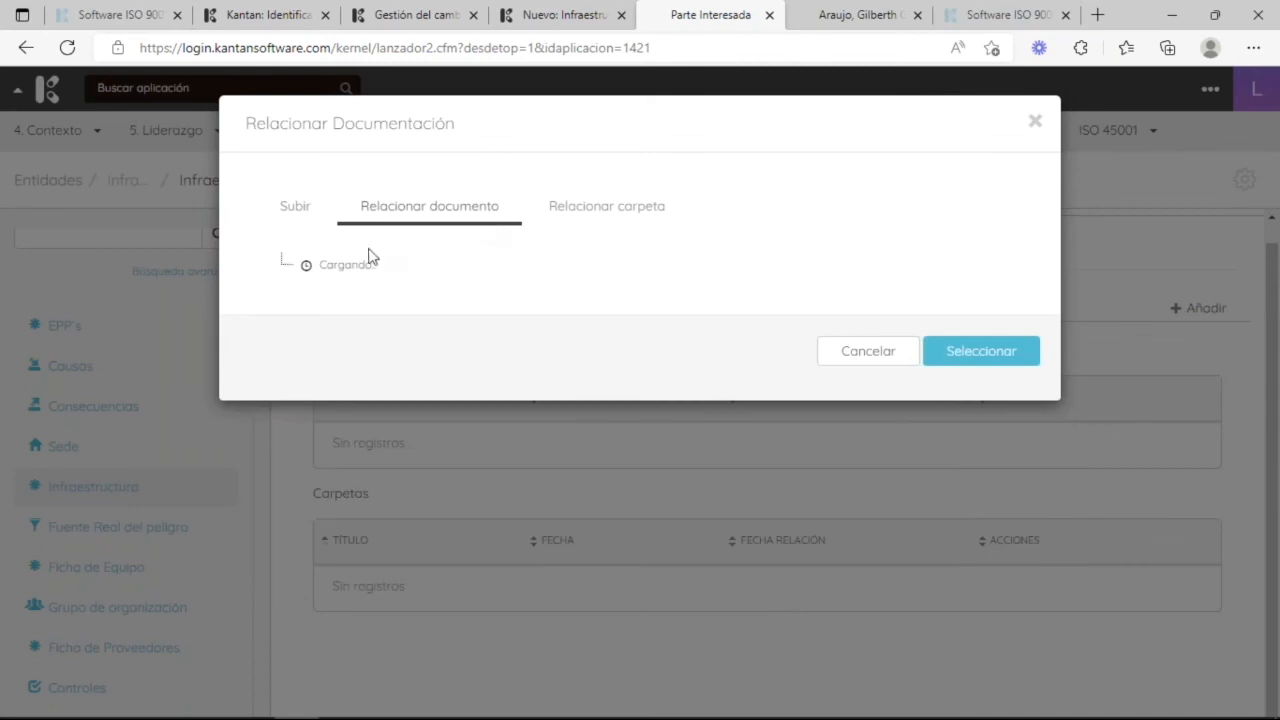
{"action": "left_click", "coordinate": [282, 264]}
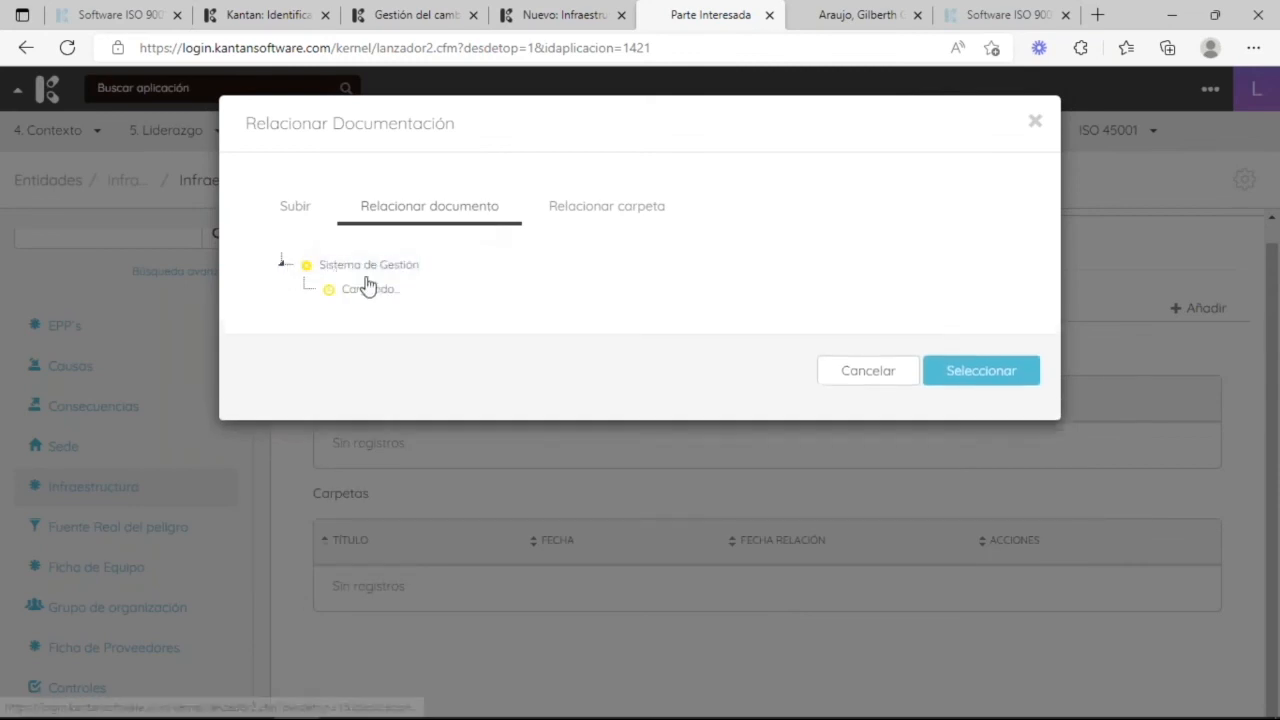
{"action": "left_click", "coordinate": [307, 290]}
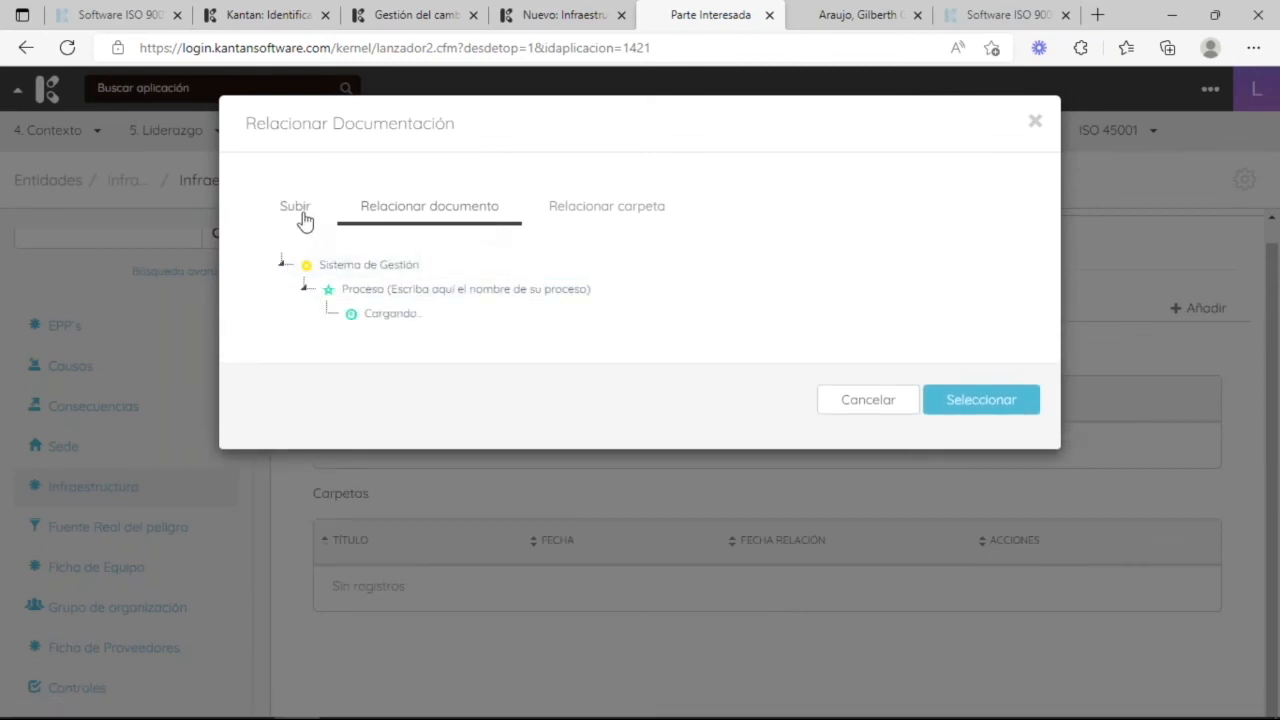
- Choose to upload a new document instead and load the file PREFAC SEP EEE (1) from Descargas as its Fichero
{"action": "left_click", "coordinate": [305, 222]}
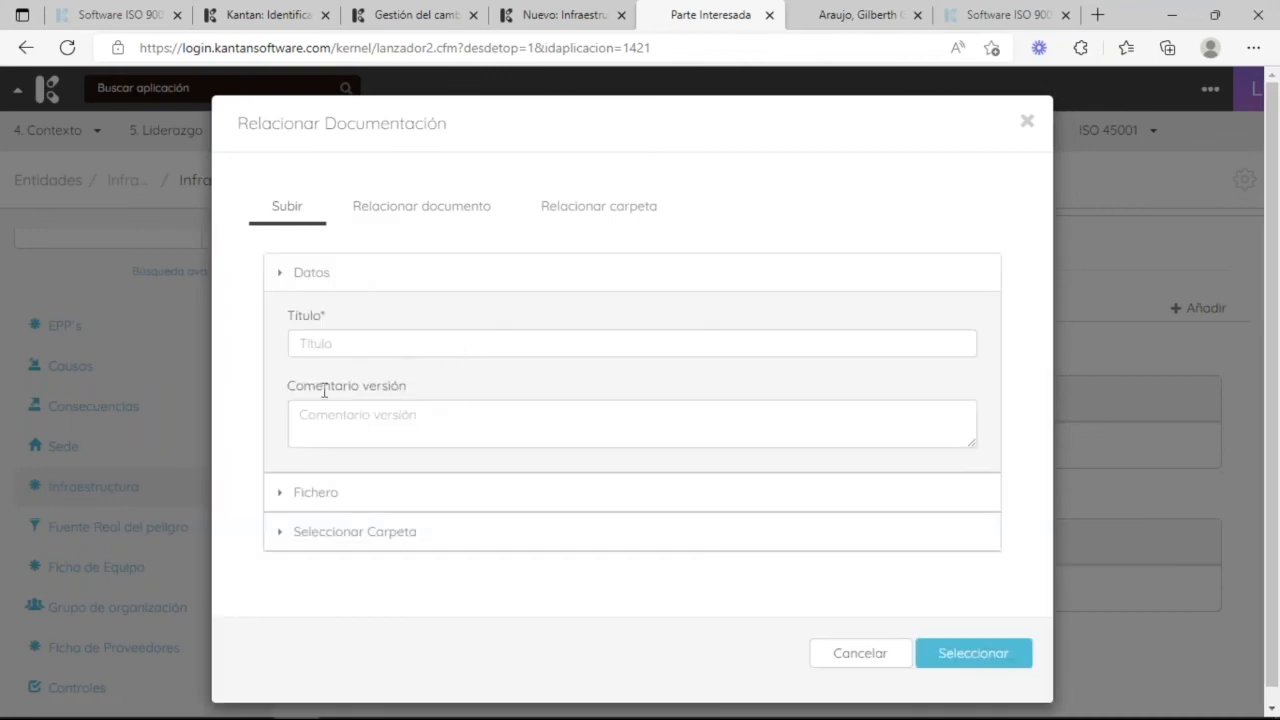
{"action": "left_click", "coordinate": [323, 494]}
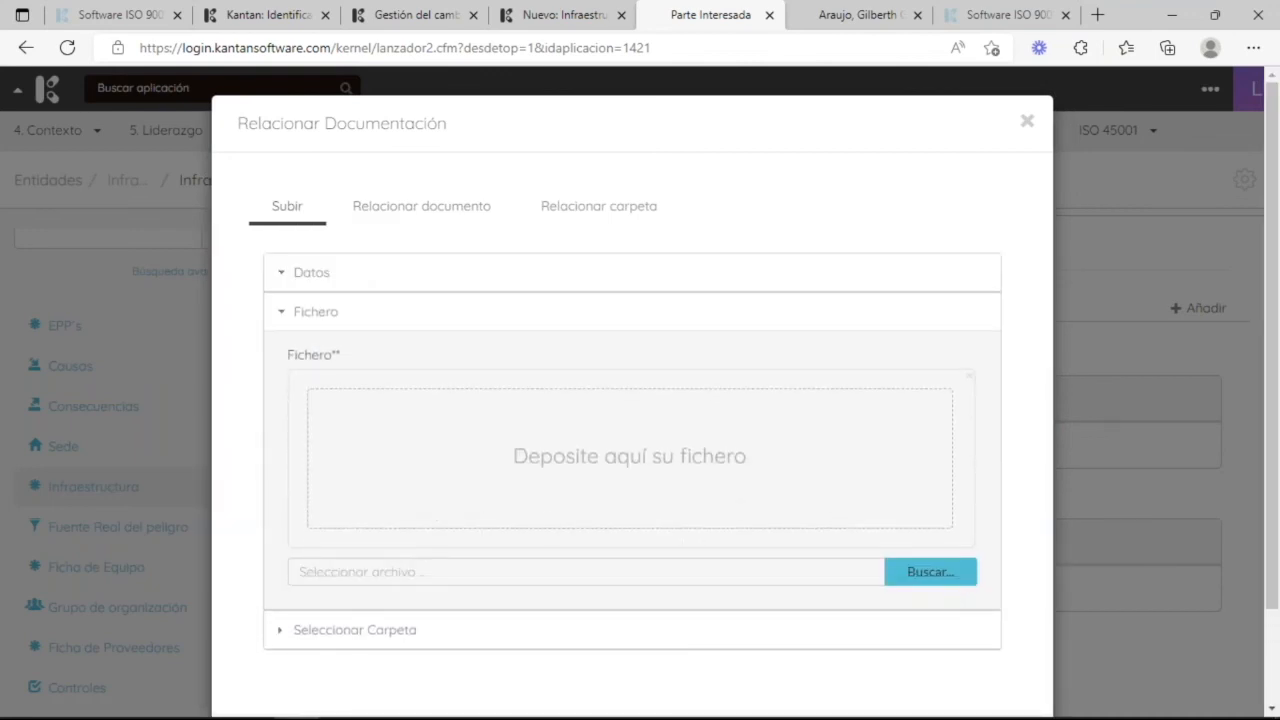
{"action": "left_click", "coordinate": [951, 579]}
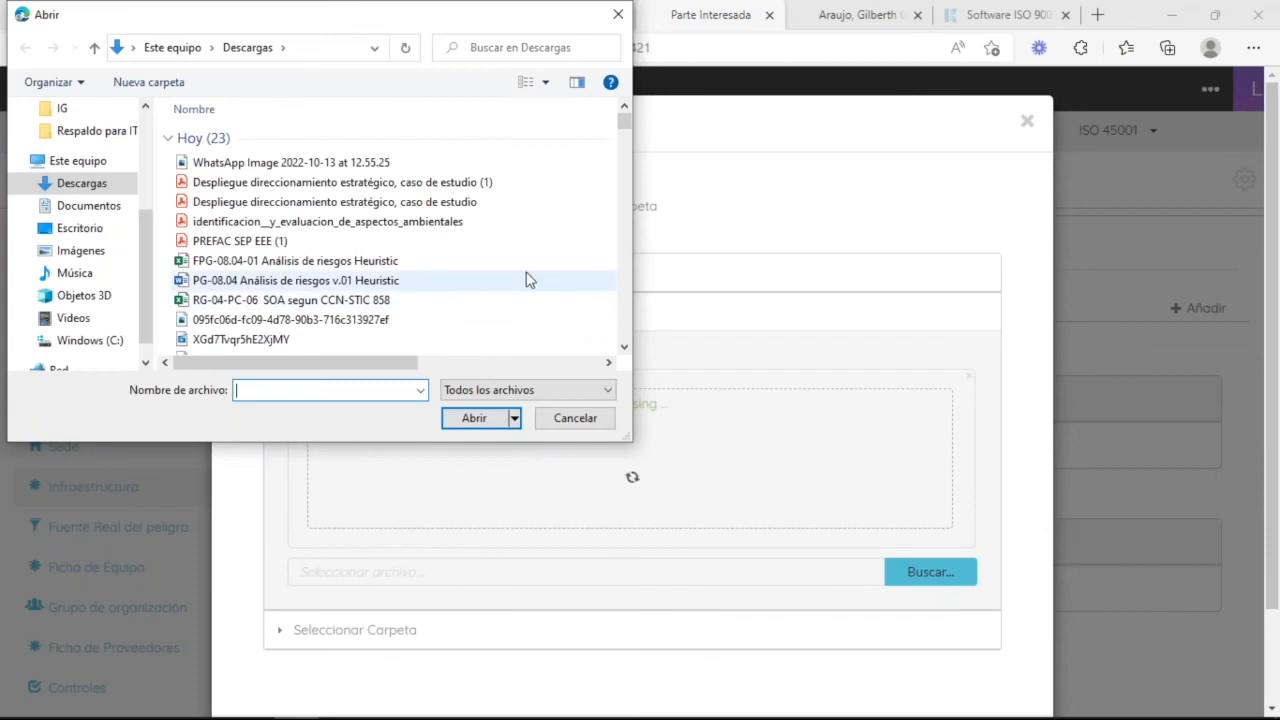
{"action": "left_click", "coordinate": [362, 242]}
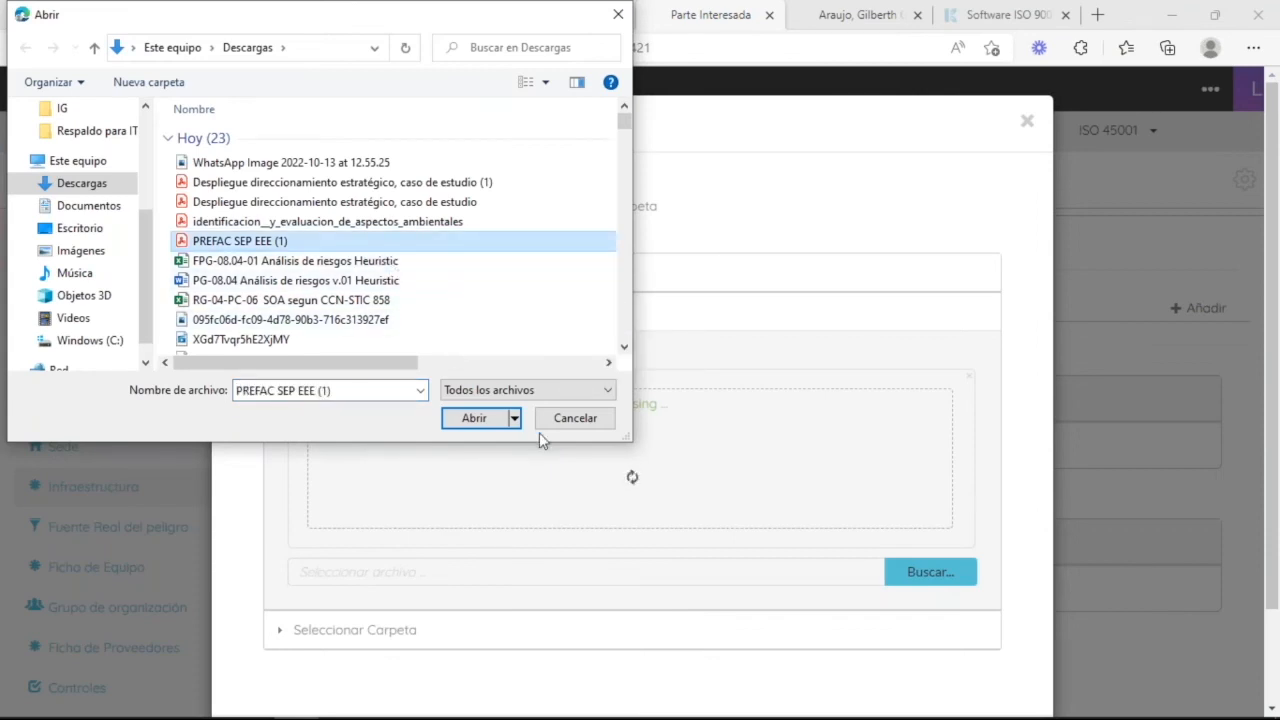
{"action": "left_click", "coordinate": [478, 418]}
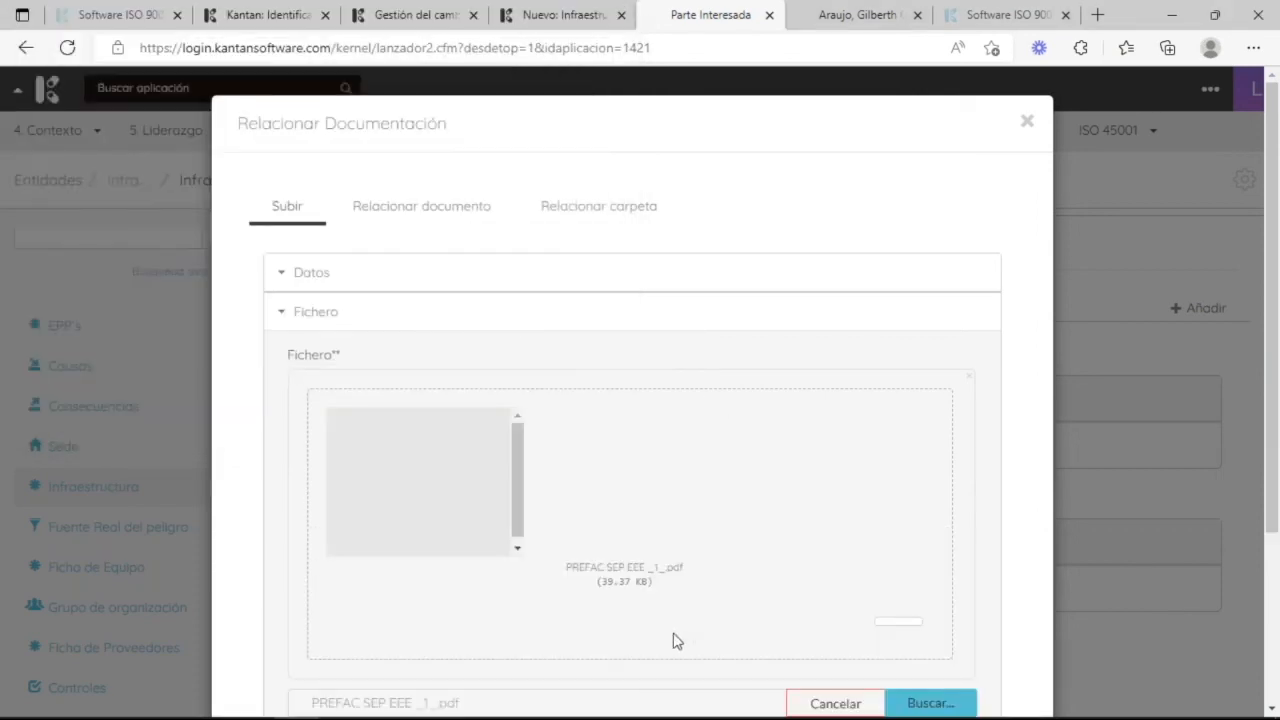
- Set the new document's Título to "Reporte de matto" and add a short Comentario versión
{"action": "left_click", "coordinate": [317, 280]}
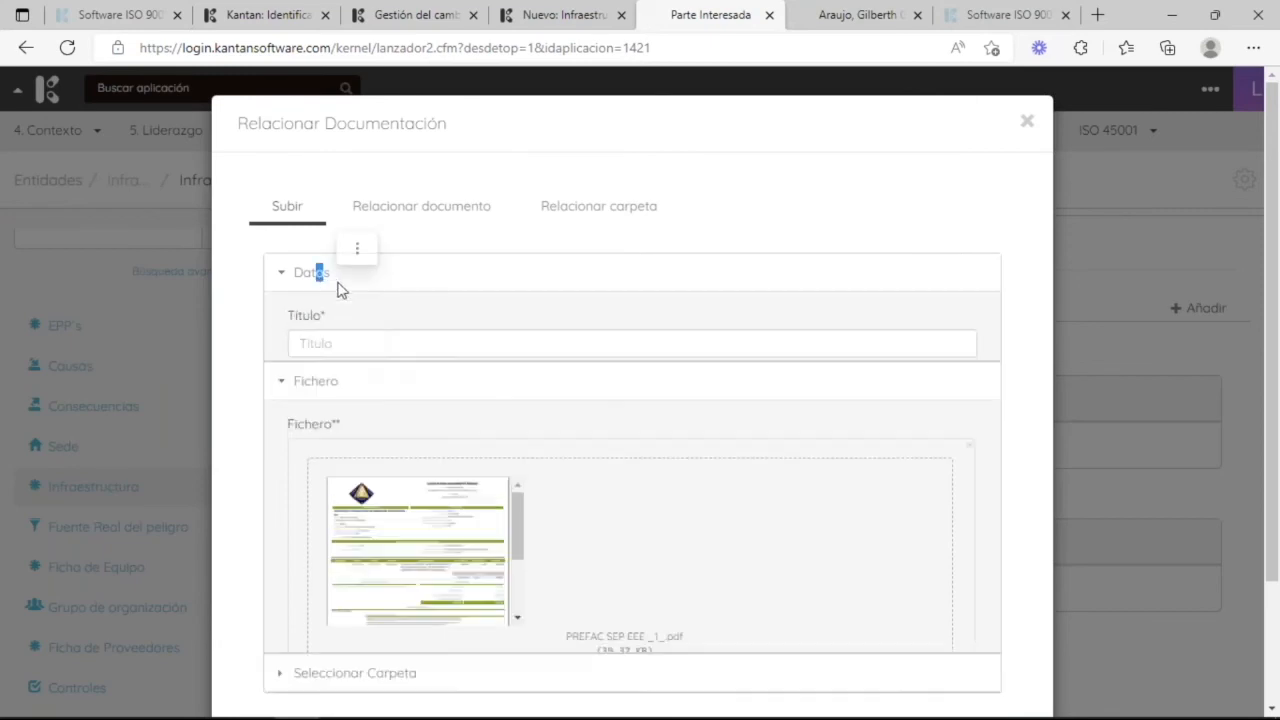
{"action": "left_click", "coordinate": [400, 344]}
{"action": "type", "text": "Reporte de matto"}
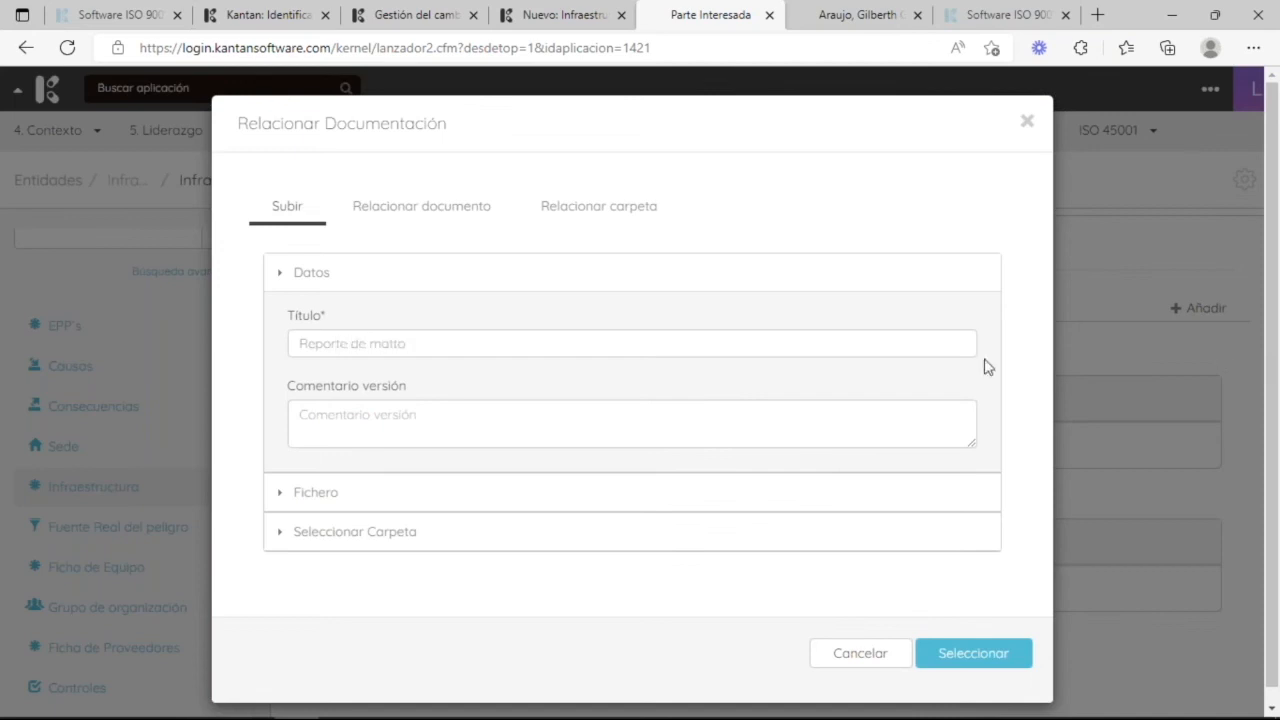
{"action": "left_click", "coordinate": [528, 420]}
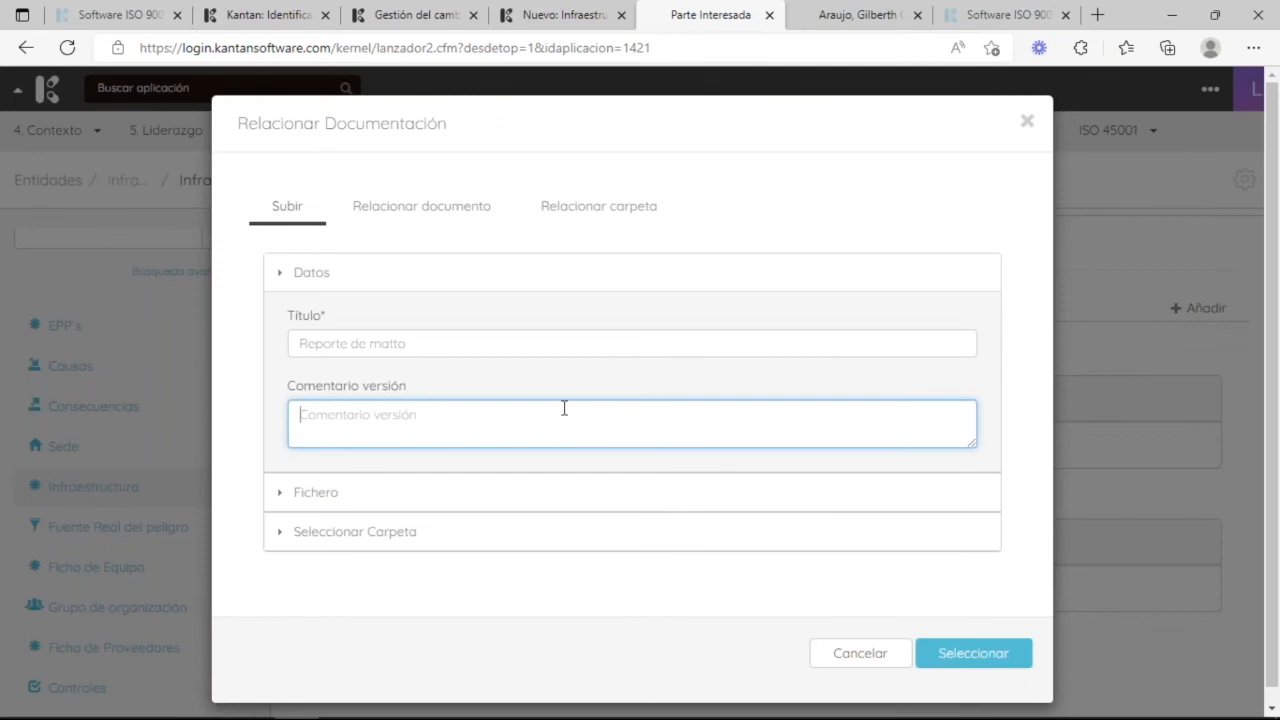
{"action": "type", "text": "ma"}
{"action": "key", "text": "BackSpace"}
{"action": "key", "text": "BackSpace"}
{"action": "type", "text": "c"}
- Upload the document to the Seguridad de la información folder under Proceso > Procedimiento, and preview the attached PDF
{"action": "left_click", "coordinate": [284, 535]}
{"action": "left_click", "coordinate": [371, 396]}
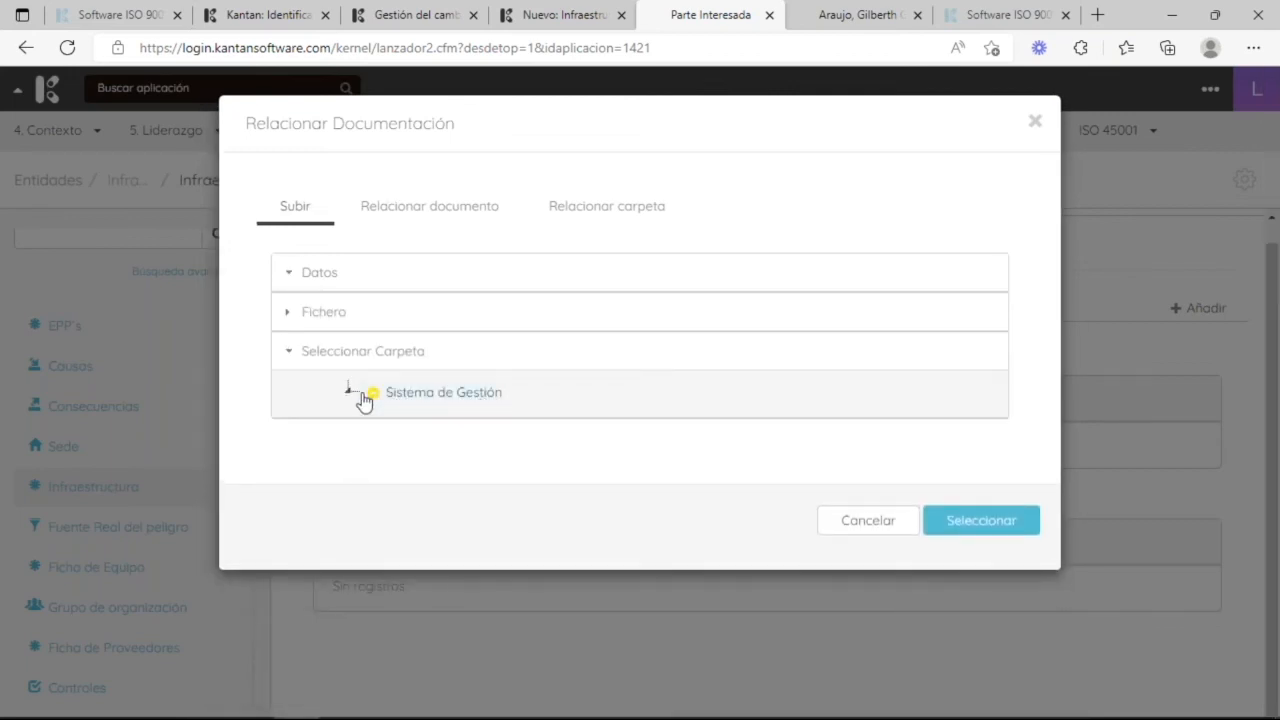
{"action": "left_click", "coordinate": [378, 422]}
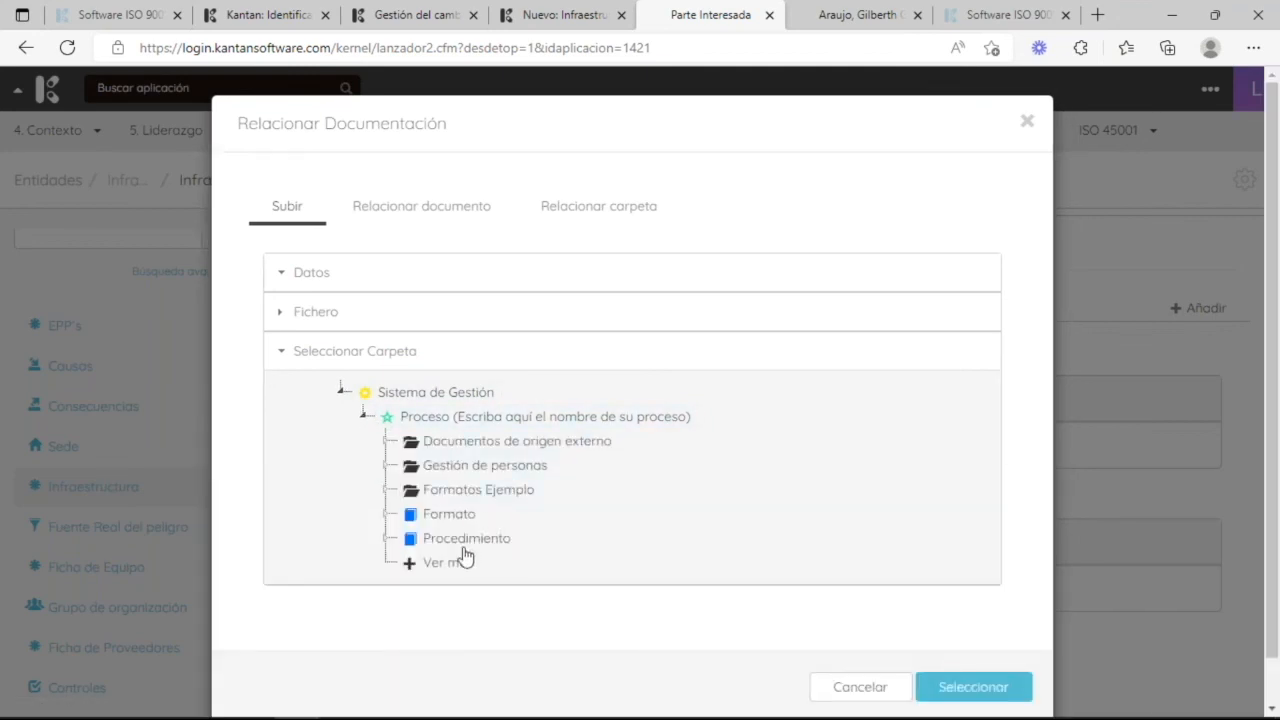
{"action": "left_click", "coordinate": [411, 568]}
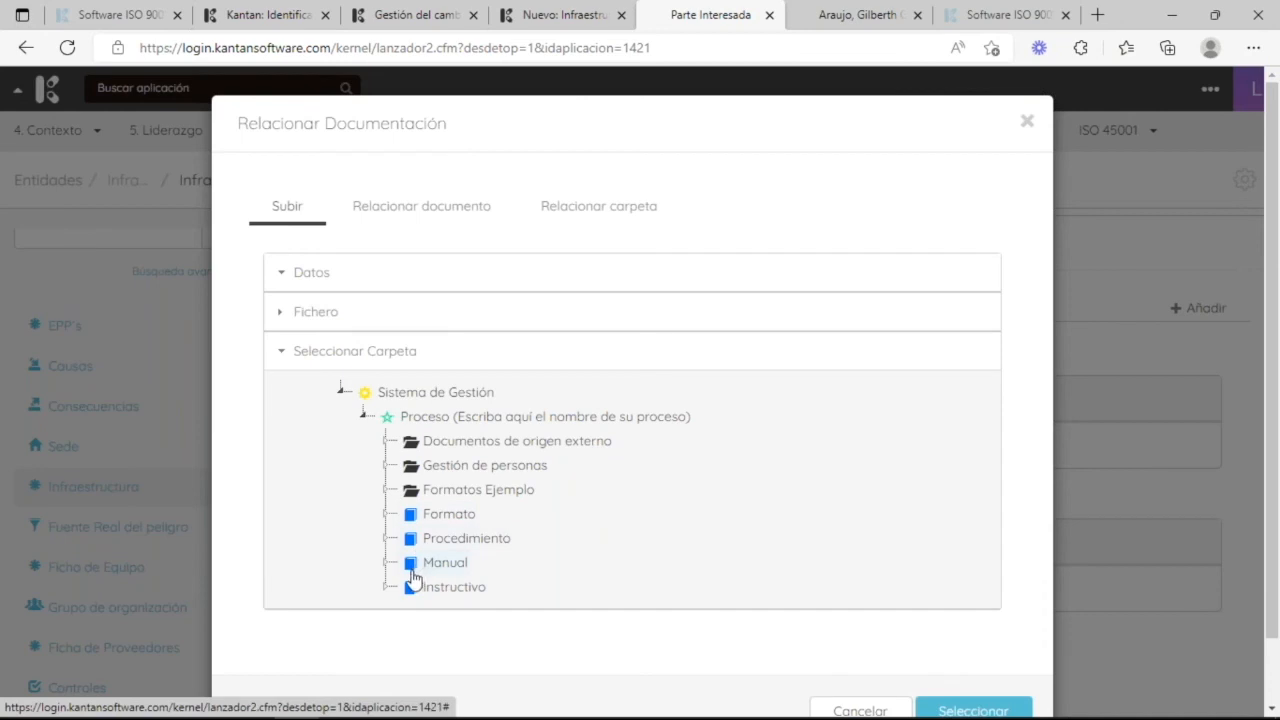
{"action": "left_click", "coordinate": [388, 540]}
{"action": "left_click", "coordinate": [409, 563]}
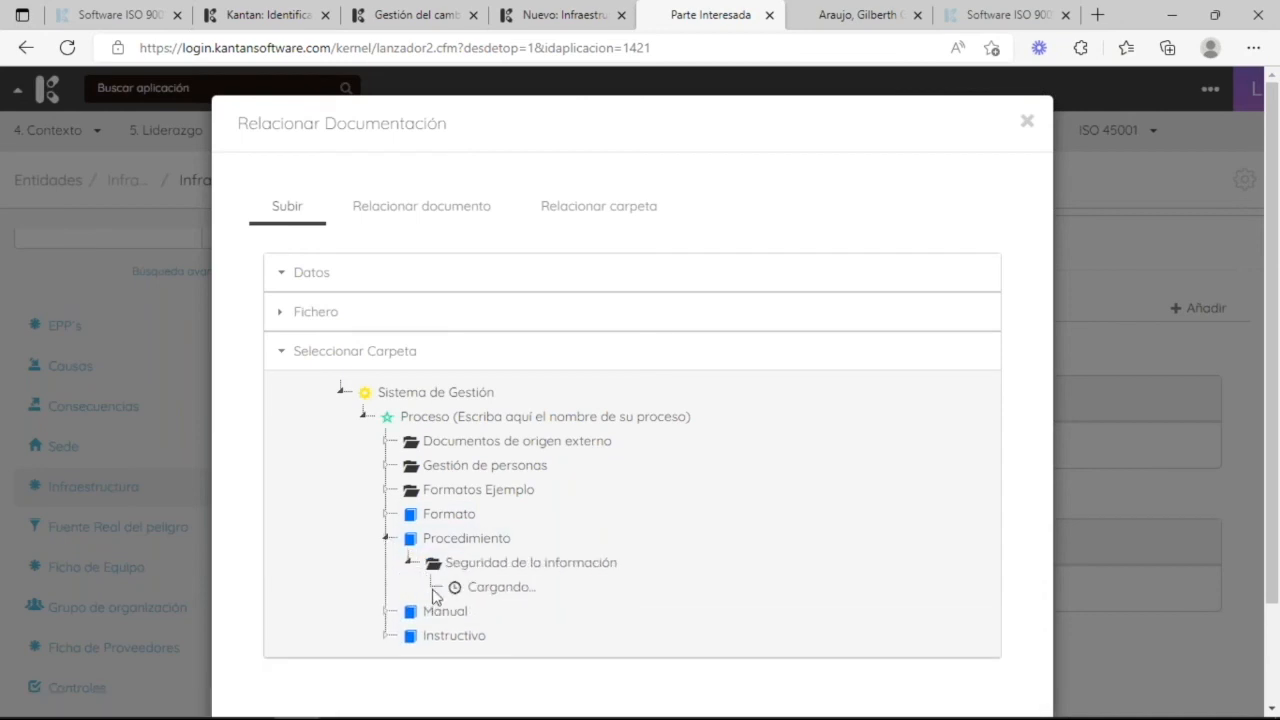
{"action": "left_click", "coordinate": [455, 563]}
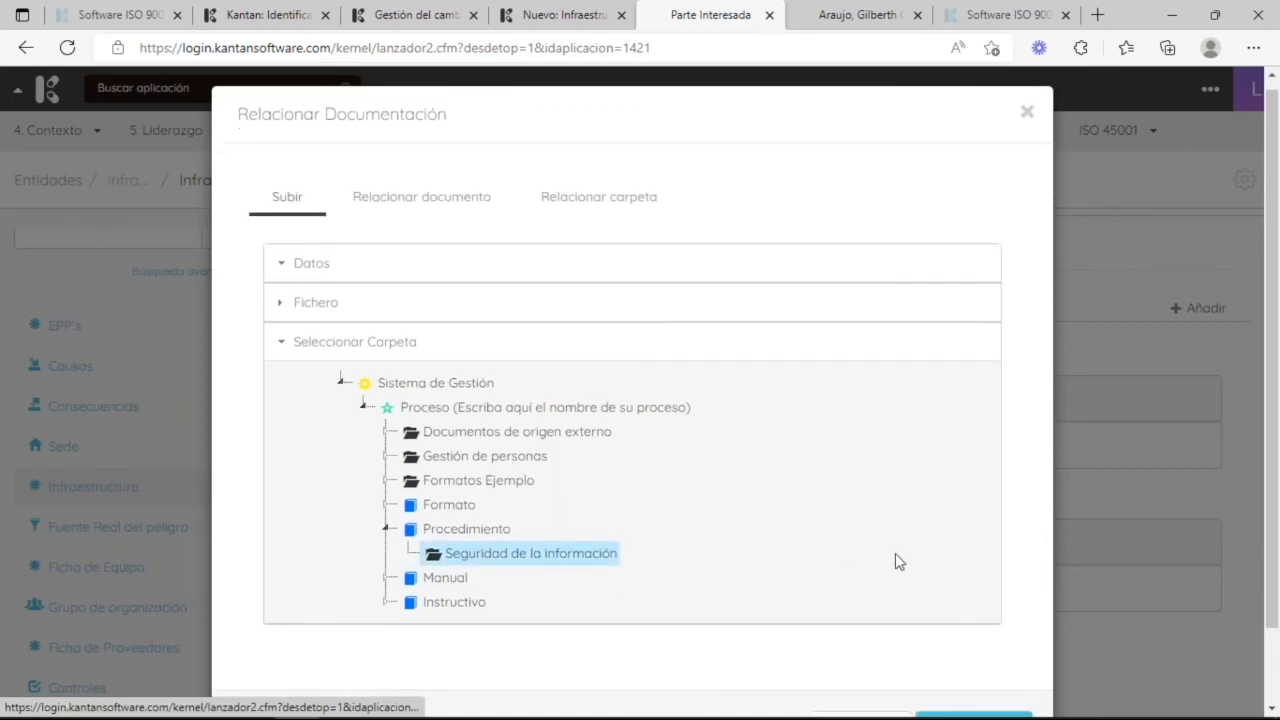
{"action": "scroll", "coordinate": [897, 562], "scroll_direction": "down", "scroll_amount": 2}
{"action": "left_click", "coordinate": [204, 162]}
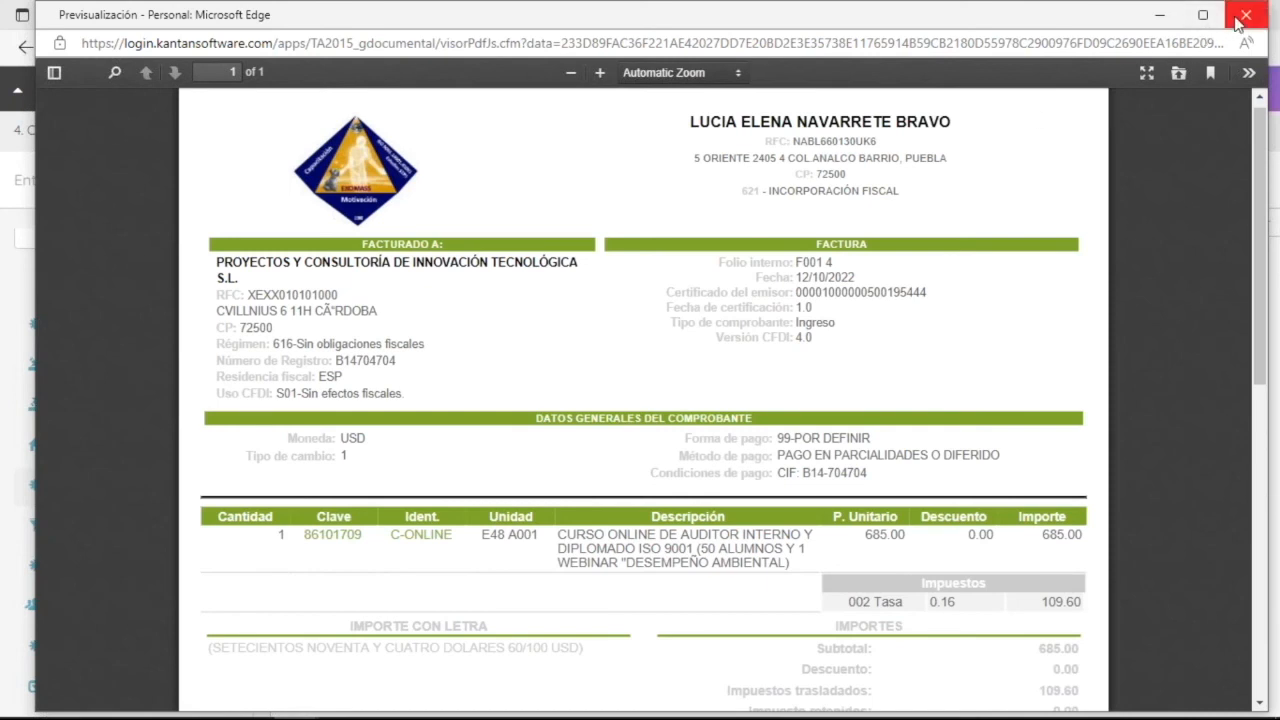
{"action": "left_click", "coordinate": [1239, 22]}
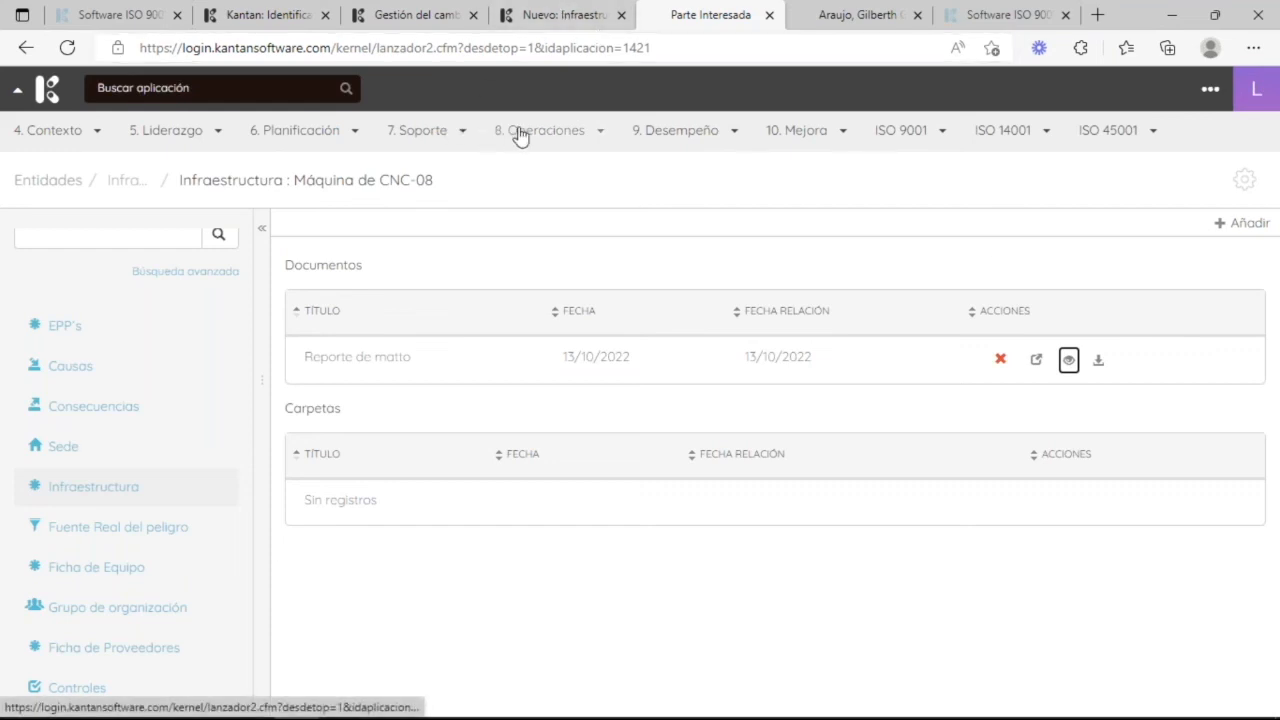
- Open the Calibración application under 7. Soporte and review the existing record's Identificar equipo and Programar tareas de Calibración stages
{"action": "left_click", "coordinate": [443, 143]}
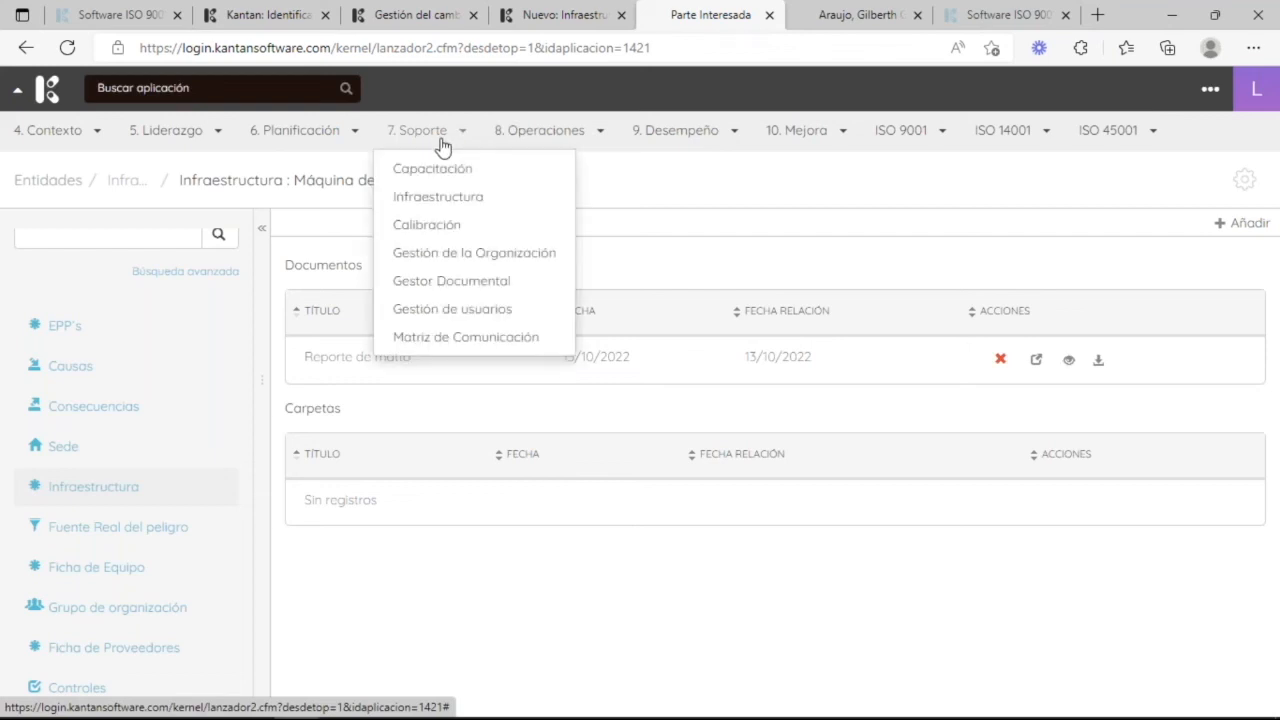
{"action": "left_click", "coordinate": [445, 222]}
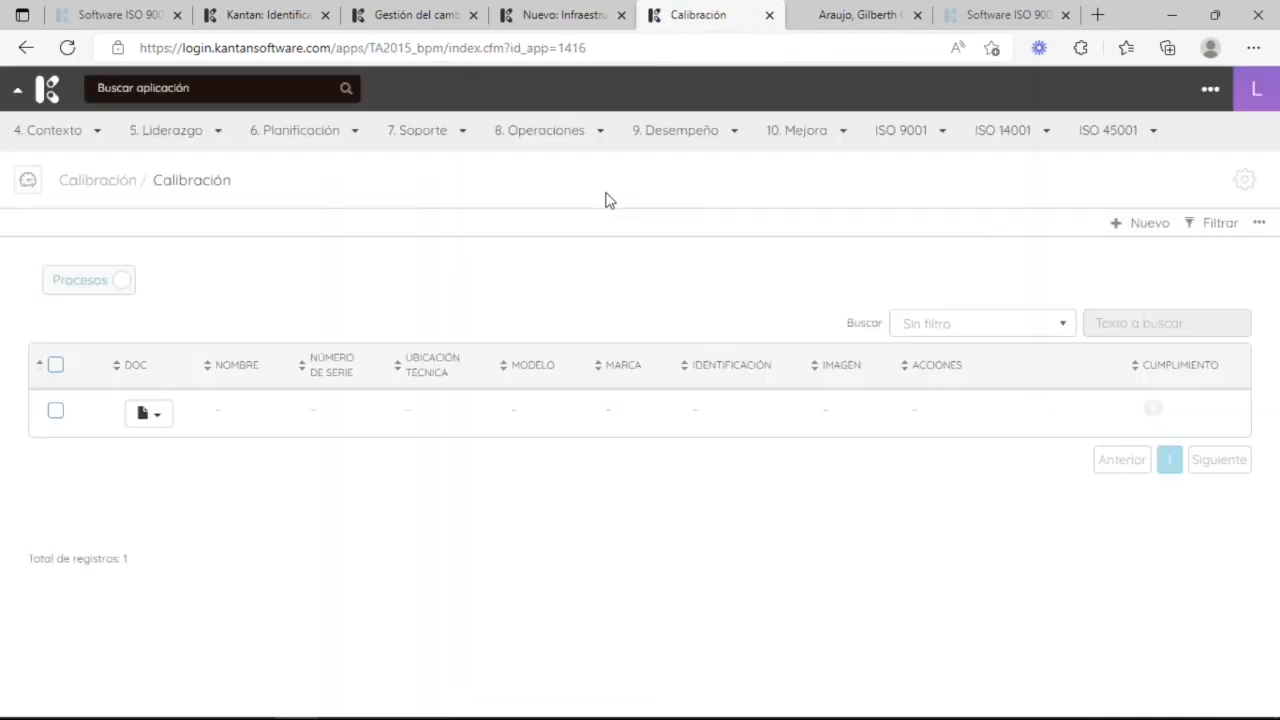
{"action": "left_click", "coordinate": [465, 428]}
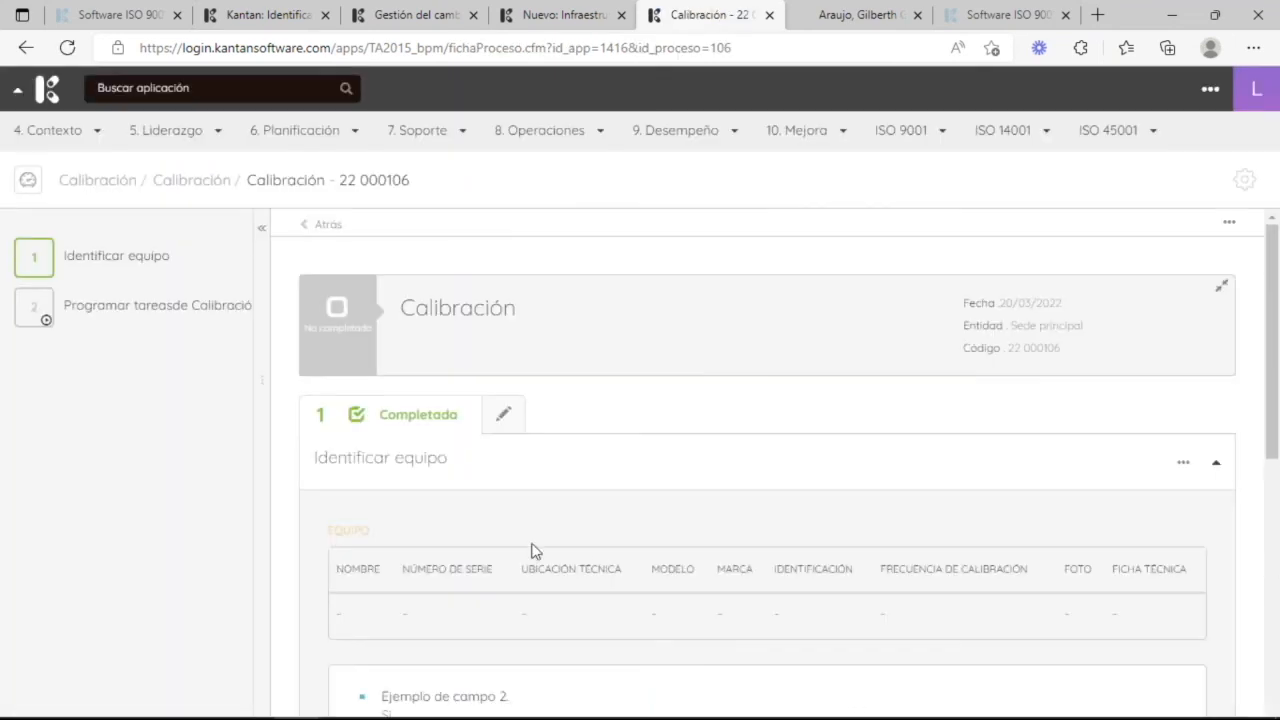
{"action": "mouse_move", "coordinate": [157, 261]}
{"action": "scroll", "coordinate": [1043, 643], "scroll_direction": "down", "scroll_amount": 3}
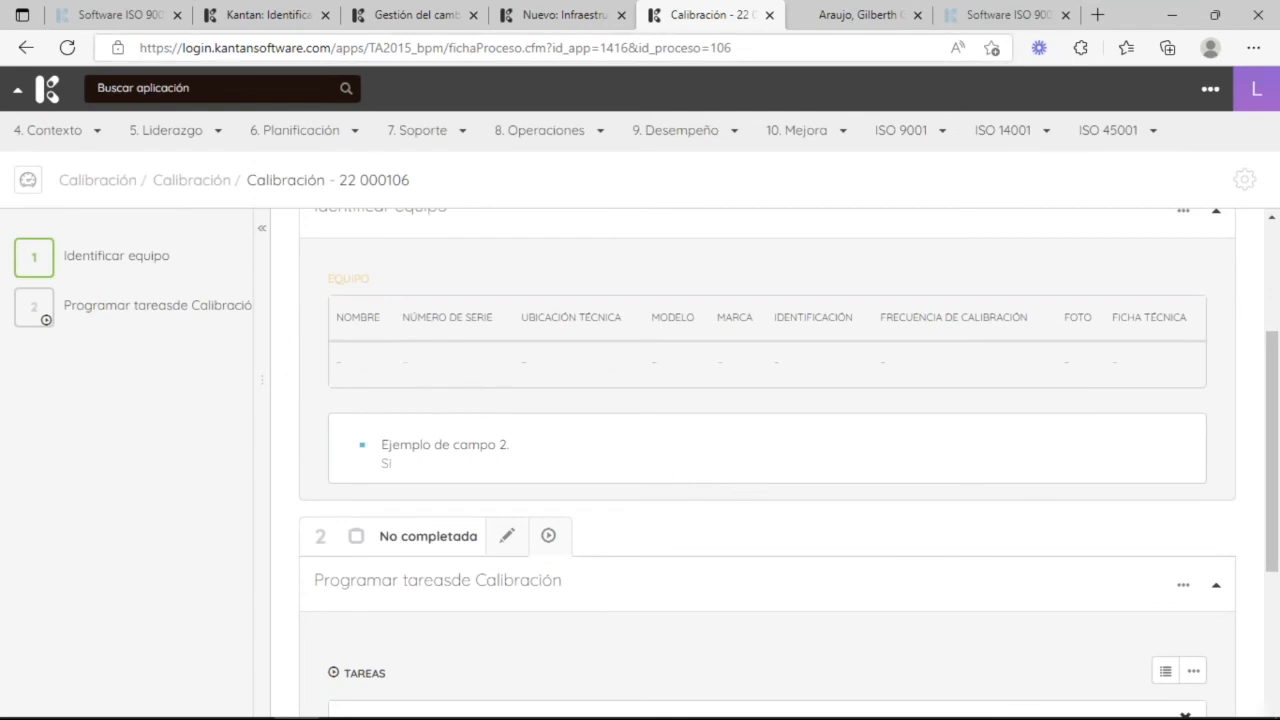
- Return to the Nuevo: Infraestructuras page and search the applications for "entid" to open Entidades
{"action": "left_click", "coordinate": [560, 15]}
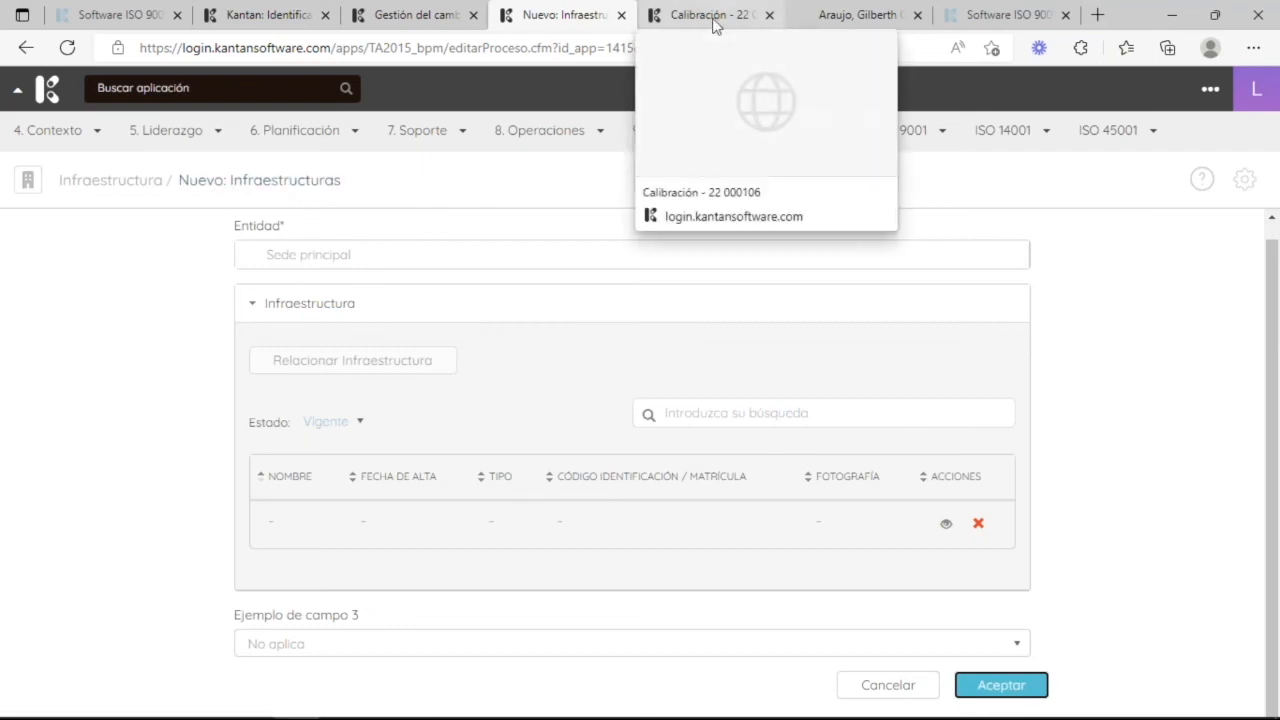
{"action": "left_click", "coordinate": [230, 89]}
{"action": "type", "text": "e"}
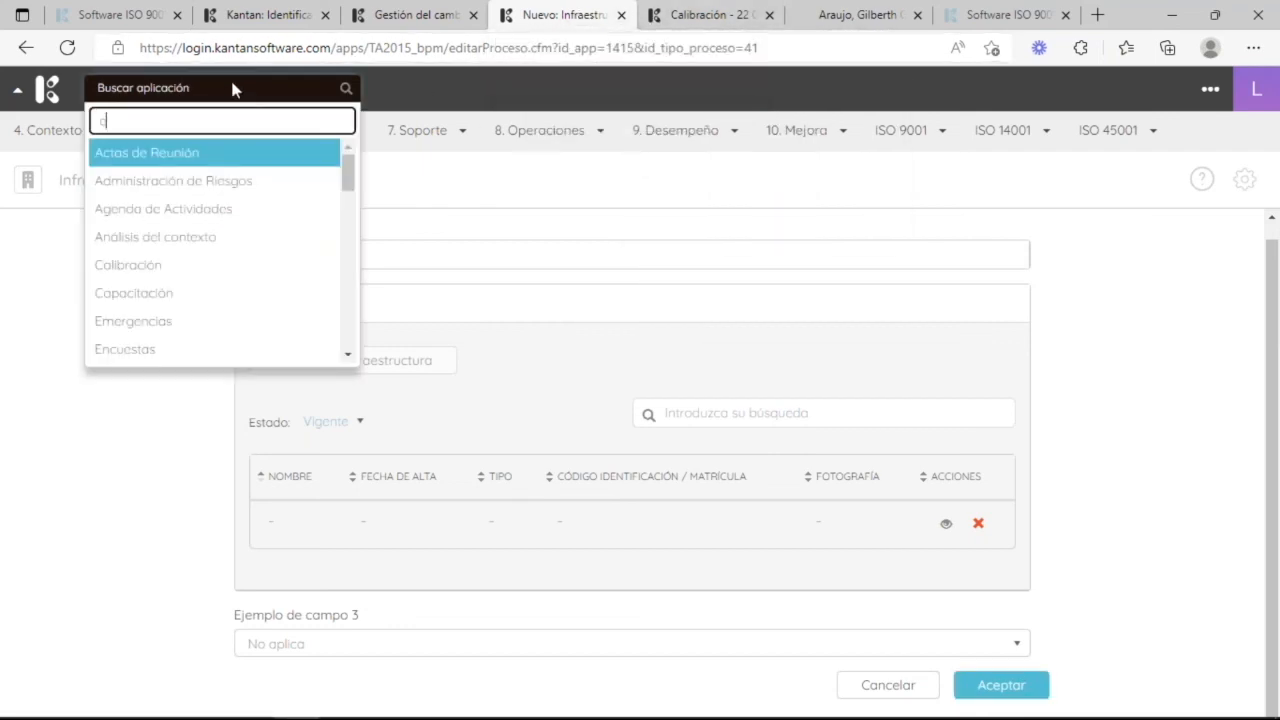
{"action": "type", "text": "ntid"}
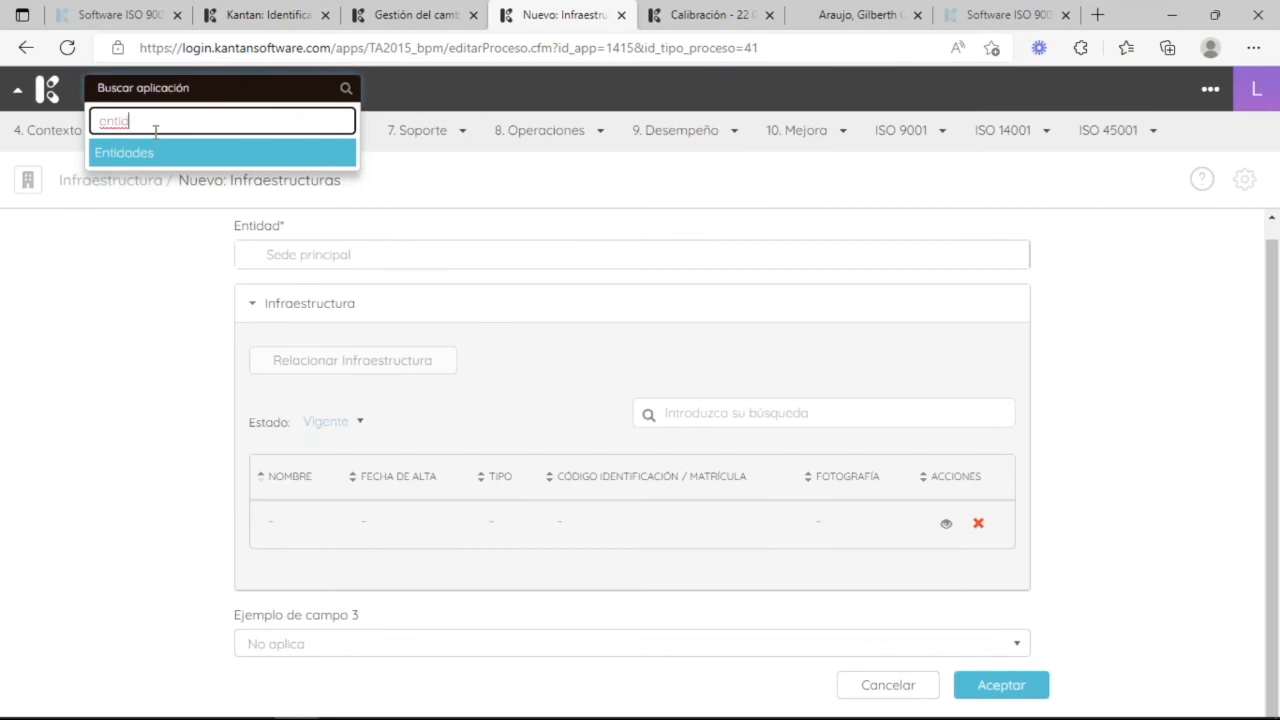
{"action": "left_click", "coordinate": [155, 152]}
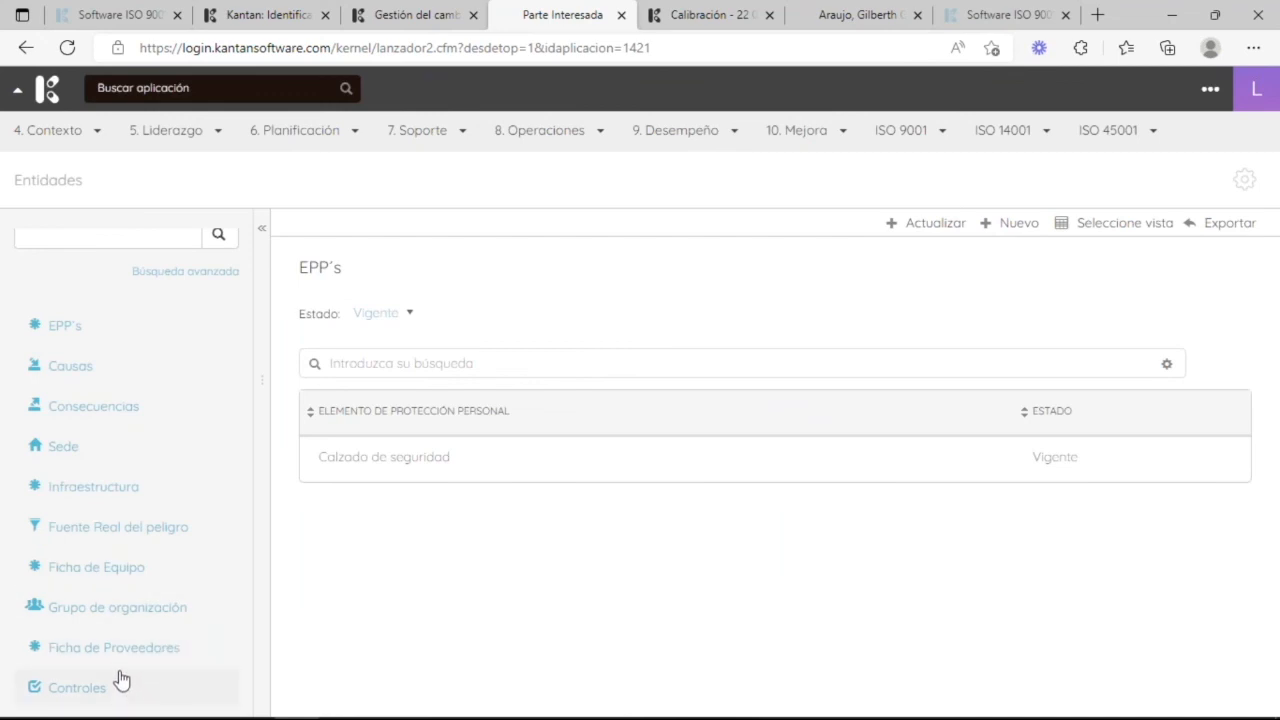
- Open the Micrómetro record in Ficha de Equipo and review its equipment data, photo and Ficha Técnica
{"action": "left_click", "coordinate": [110, 568]}
{"action": "left_click", "coordinate": [600, 456]}
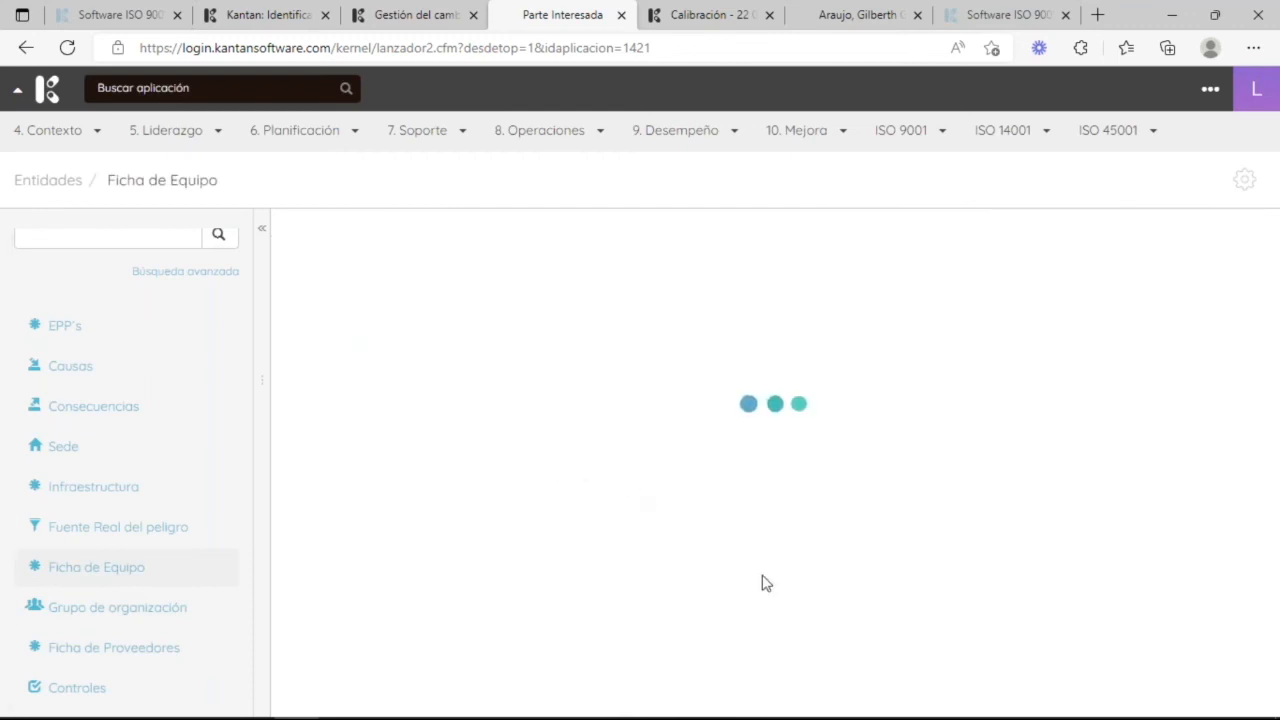
{"action": "scroll", "coordinate": [766, 585], "scroll_direction": "down", "scroll_amount": 8}
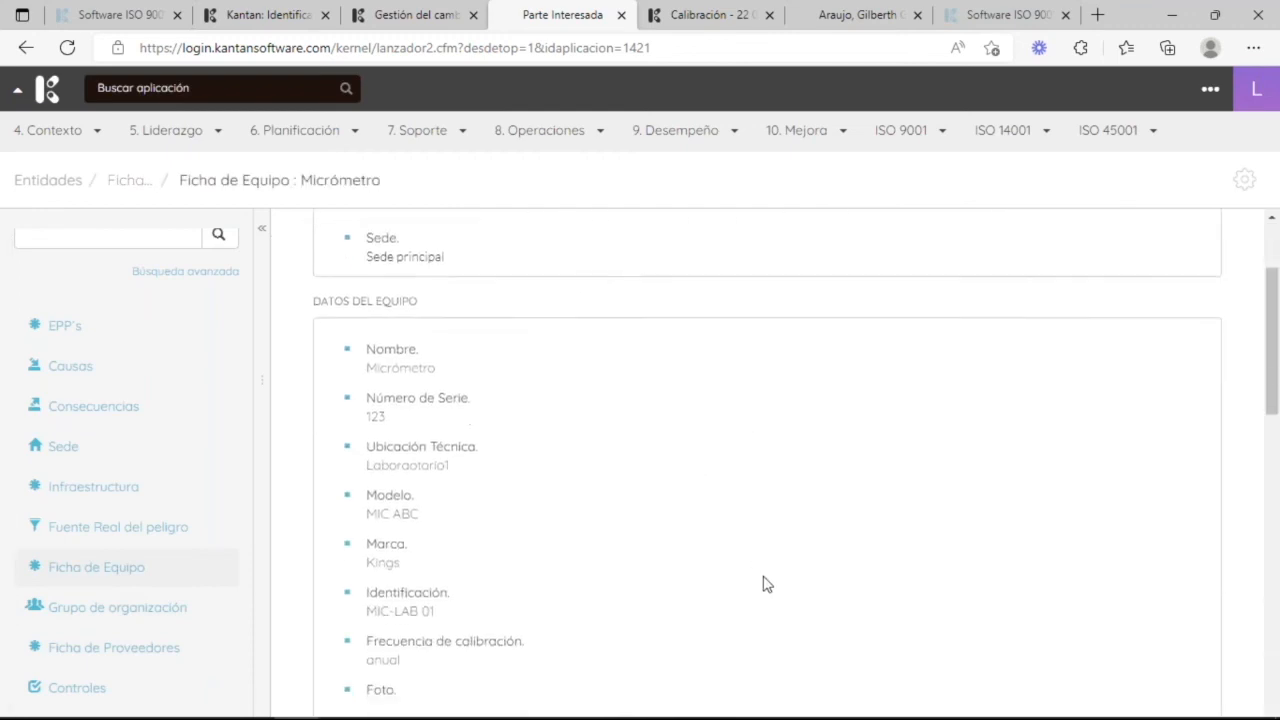
{"action": "scroll", "coordinate": [770, 593], "scroll_direction": "down", "scroll_amount": 6}
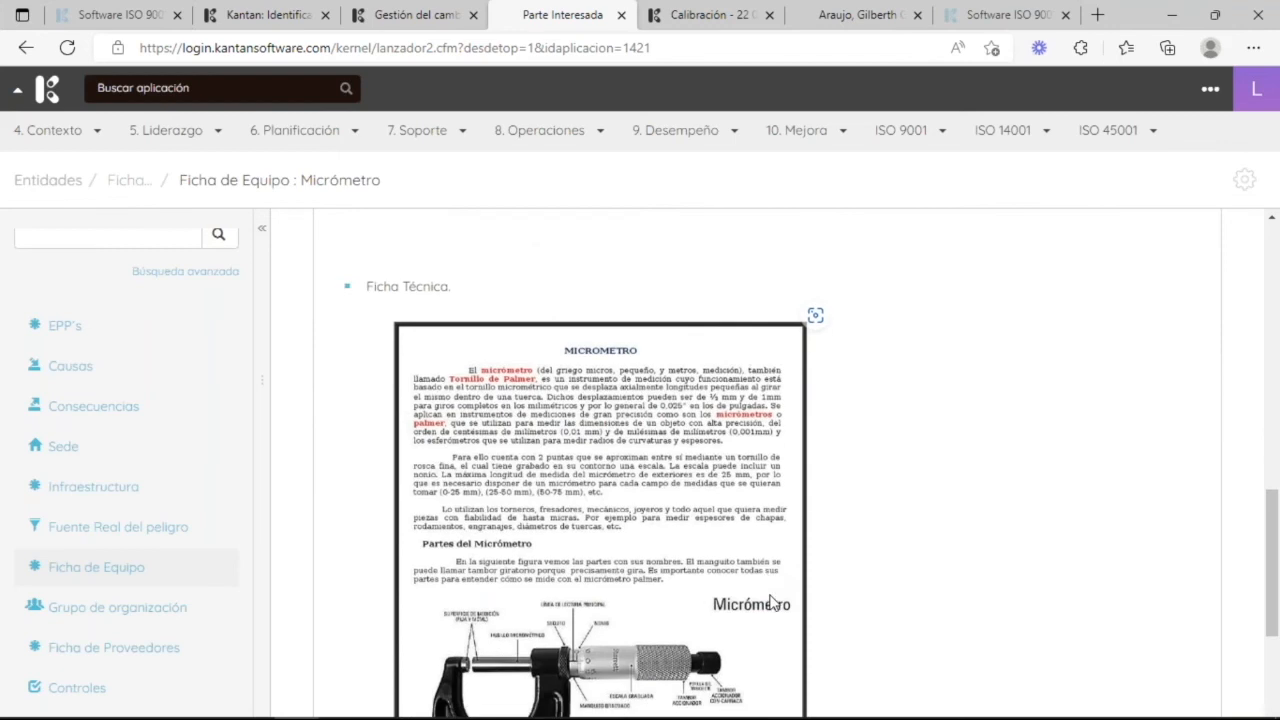
{"action": "scroll", "coordinate": [777, 594], "scroll_direction": "up", "scroll_amount": 8}
{"action": "scroll", "coordinate": [523, 474], "scroll_direction": "up", "scroll_amount": 8}
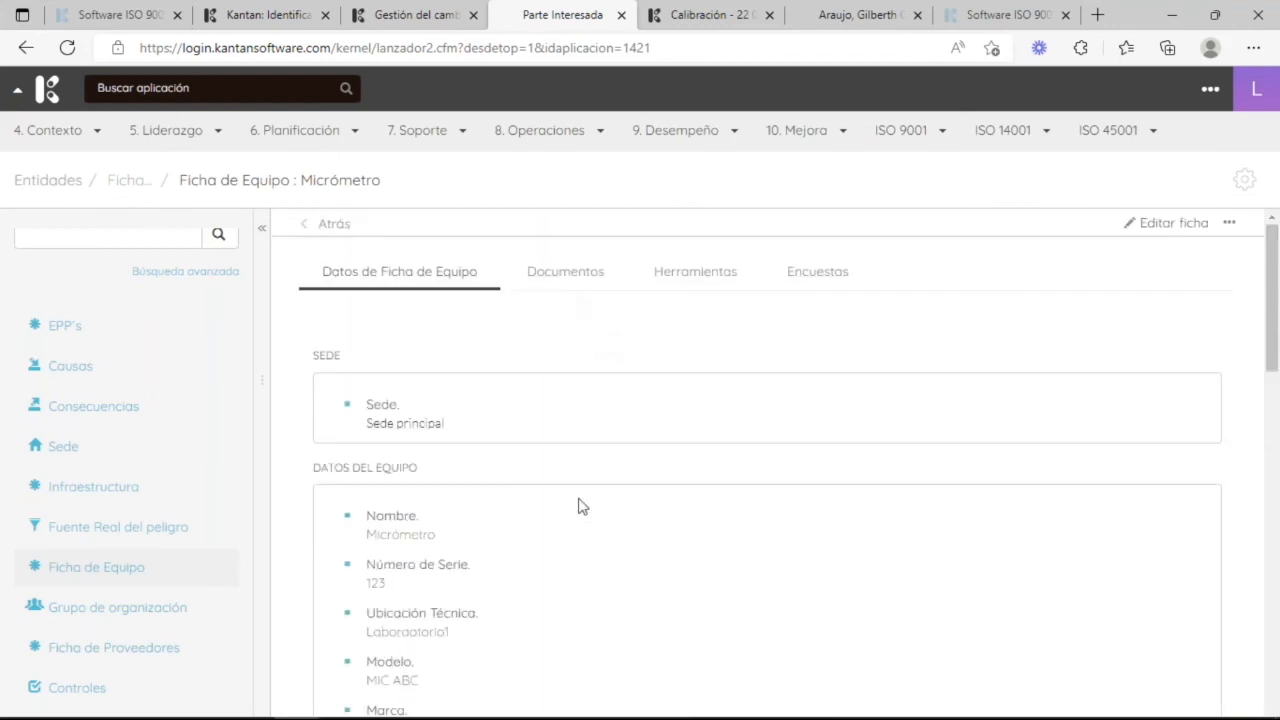
{"action": "scroll", "coordinate": [584, 510], "scroll_direction": "down", "scroll_amount": 8}
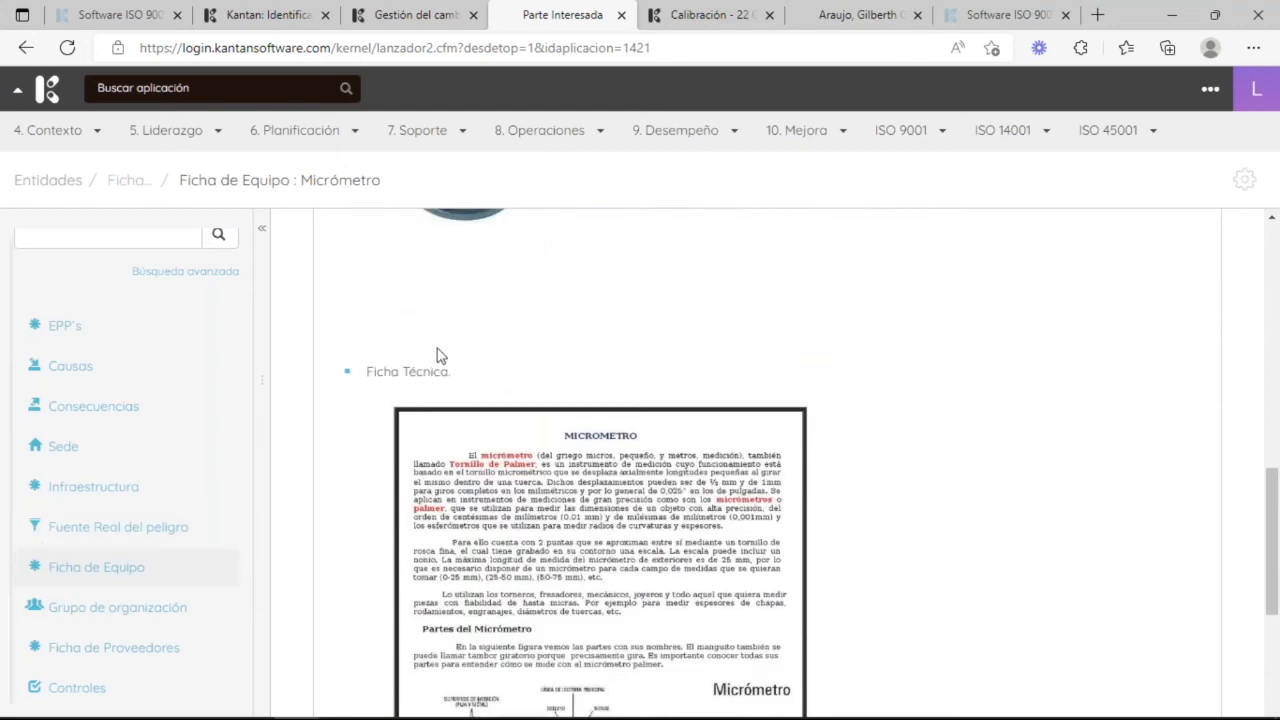
{"action": "scroll", "coordinate": [486, 371], "scroll_direction": "up", "scroll_amount": 10}
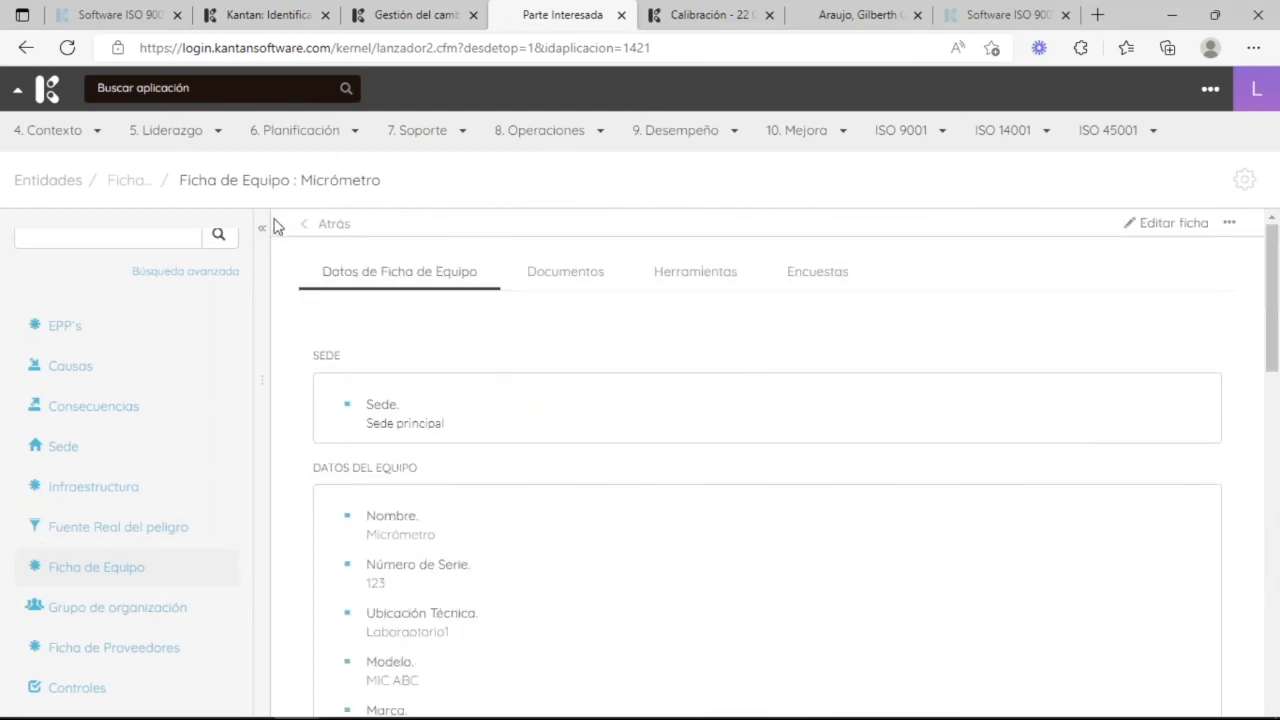
- Go back to the equipment list, open the Micrómetro-01 record, and examine its data, documents and related tools
{"action": "left_click", "coordinate": [301, 224]}
{"action": "left_click", "coordinate": [559, 525]}
{"action": "scroll", "coordinate": [728, 448], "scroll_direction": "down", "scroll_amount": 6}
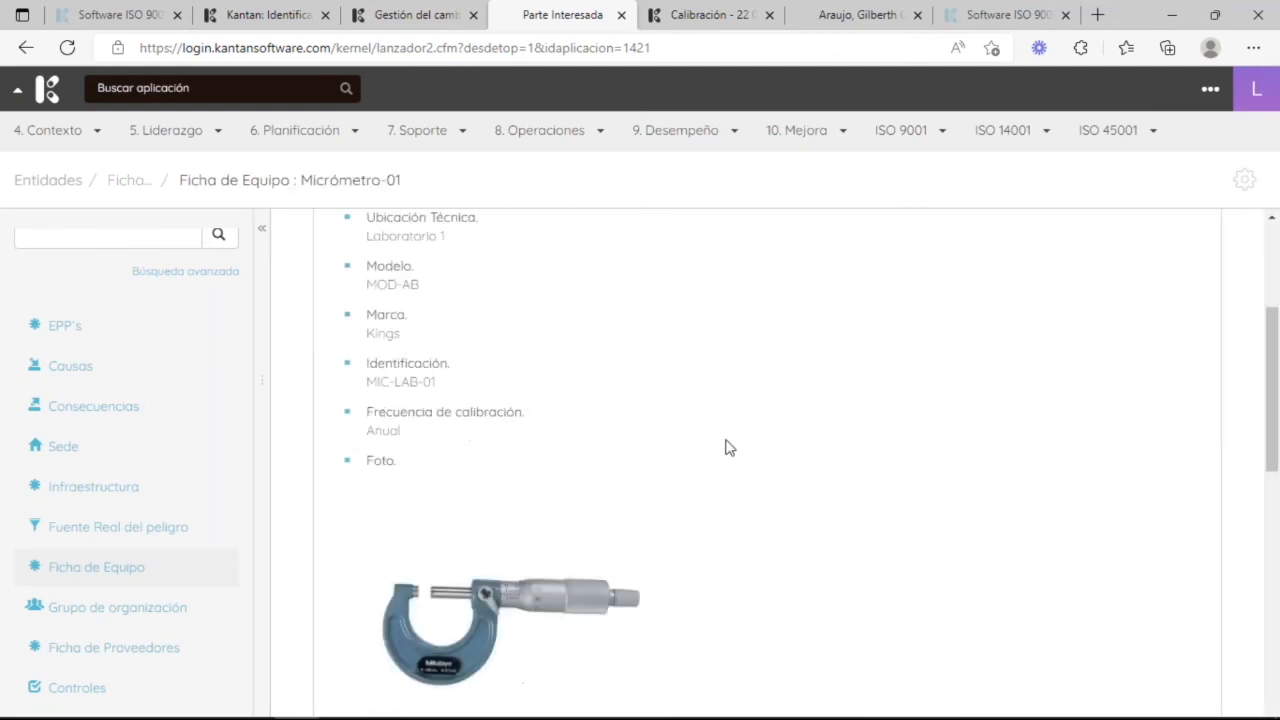
{"action": "scroll", "coordinate": [750, 450], "scroll_direction": "up", "scroll_amount": 3}
{"action": "scroll", "coordinate": [753, 450], "scroll_direction": "up", "scroll_amount": 3}
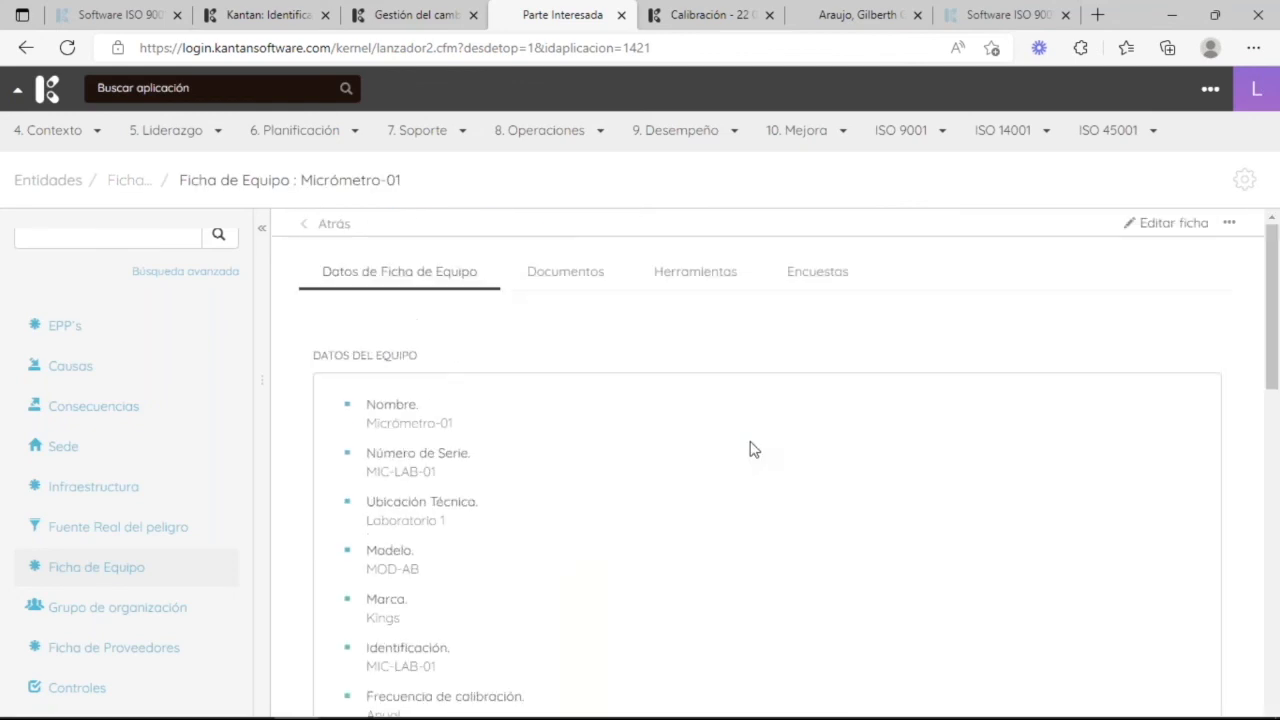
{"action": "left_click", "coordinate": [589, 287]}
{"action": "left_click", "coordinate": [697, 279]}
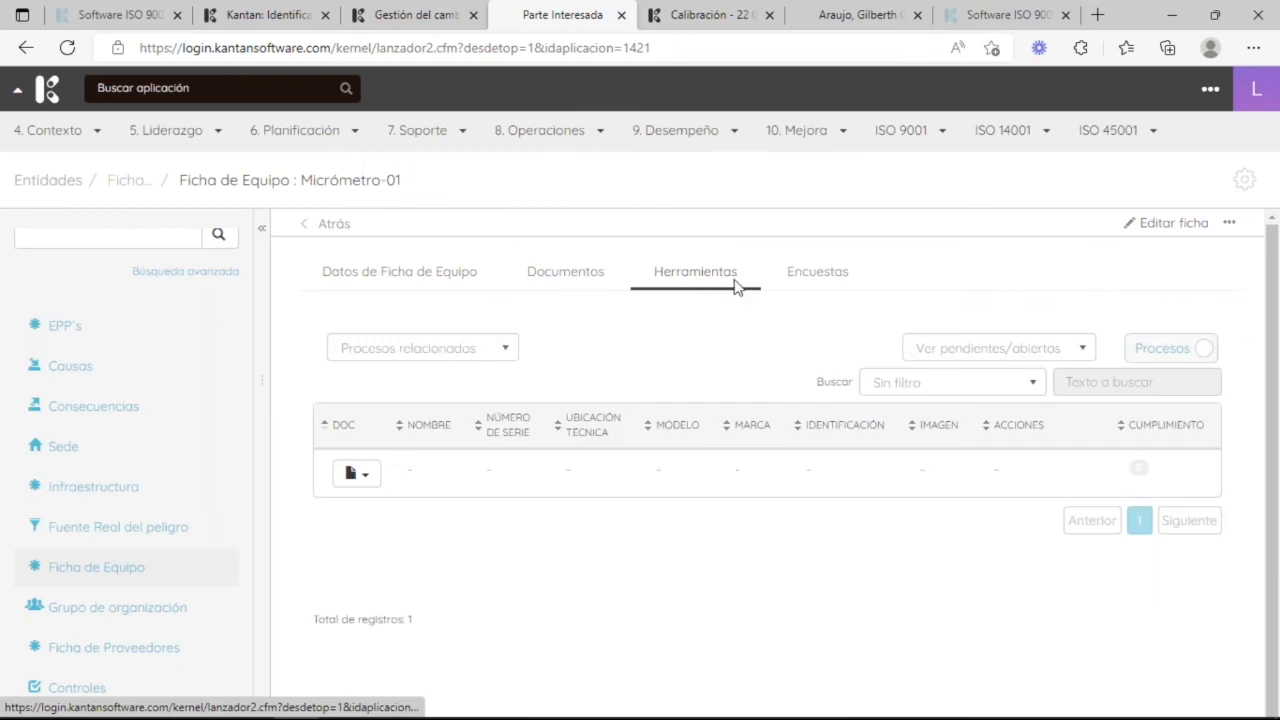
{"action": "left_click", "coordinate": [771, 281]}
{"action": "left_click", "coordinate": [733, 284]}
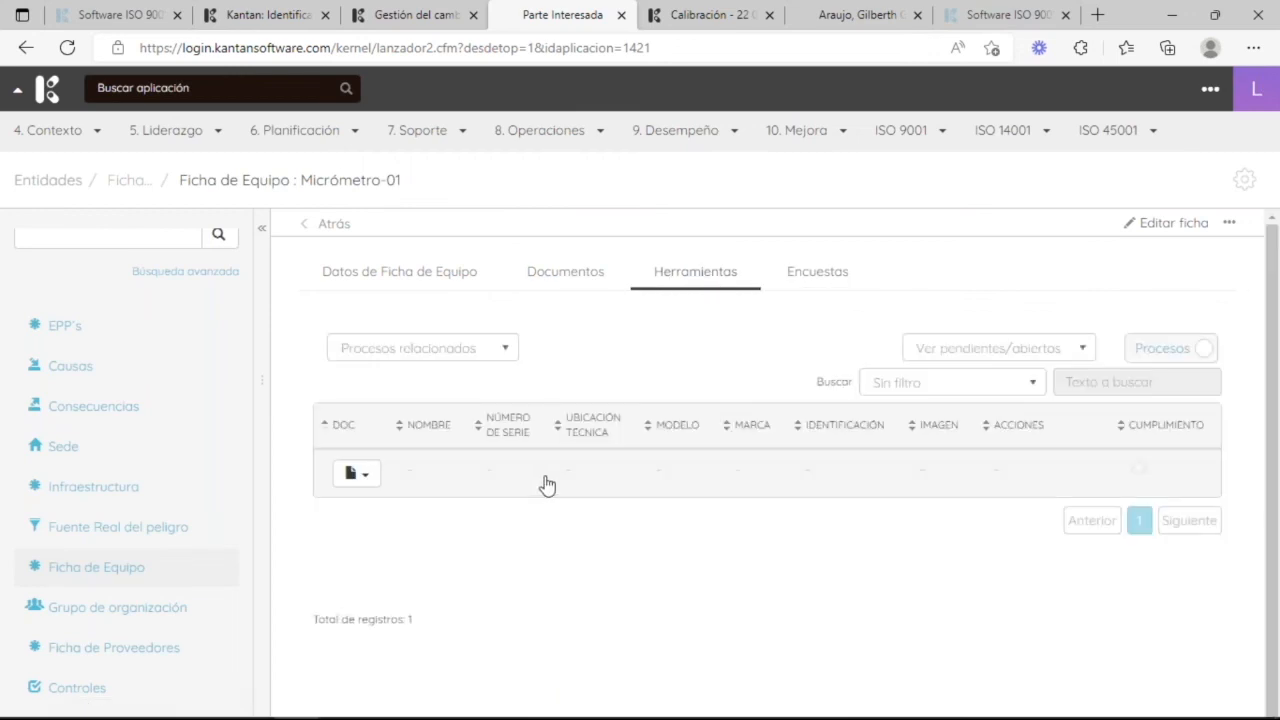
- Preview the calibration process related to Micrómetro-01 and go to its full Calibración record
{"action": "left_click", "coordinate": [506, 479]}
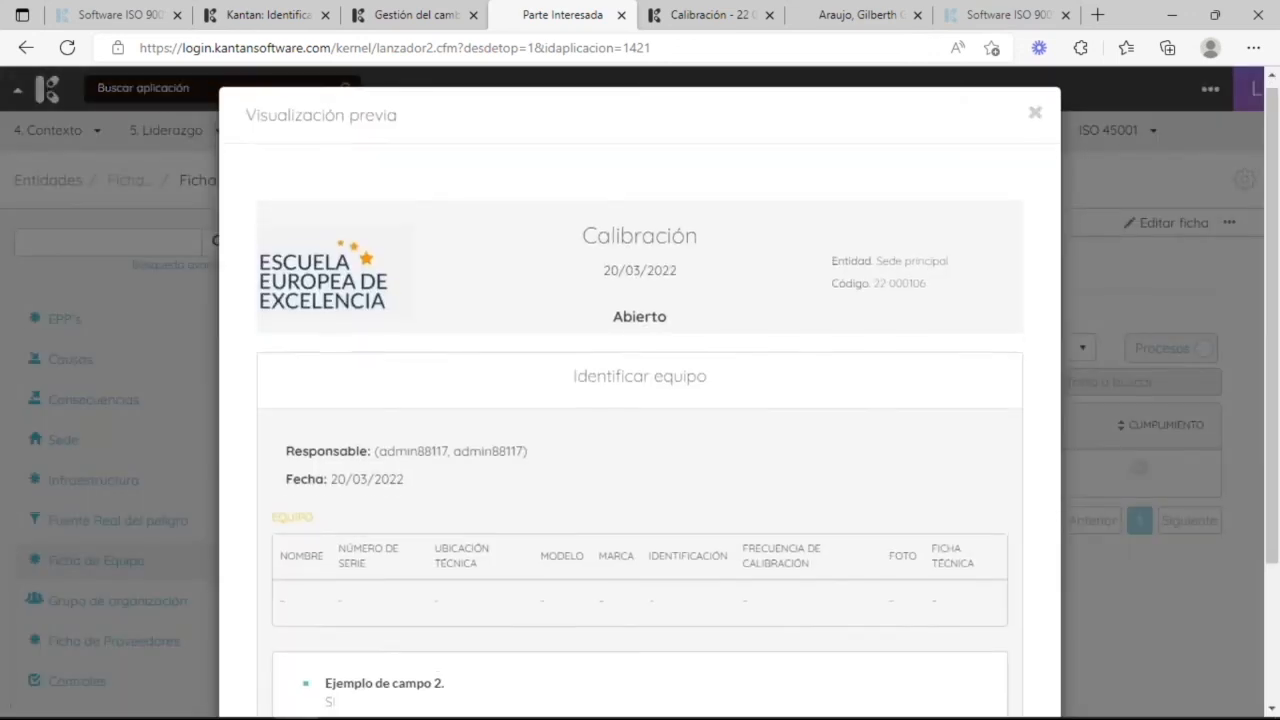
{"action": "scroll", "coordinate": [551, 340], "scroll_direction": "down", "scroll_amount": 1}
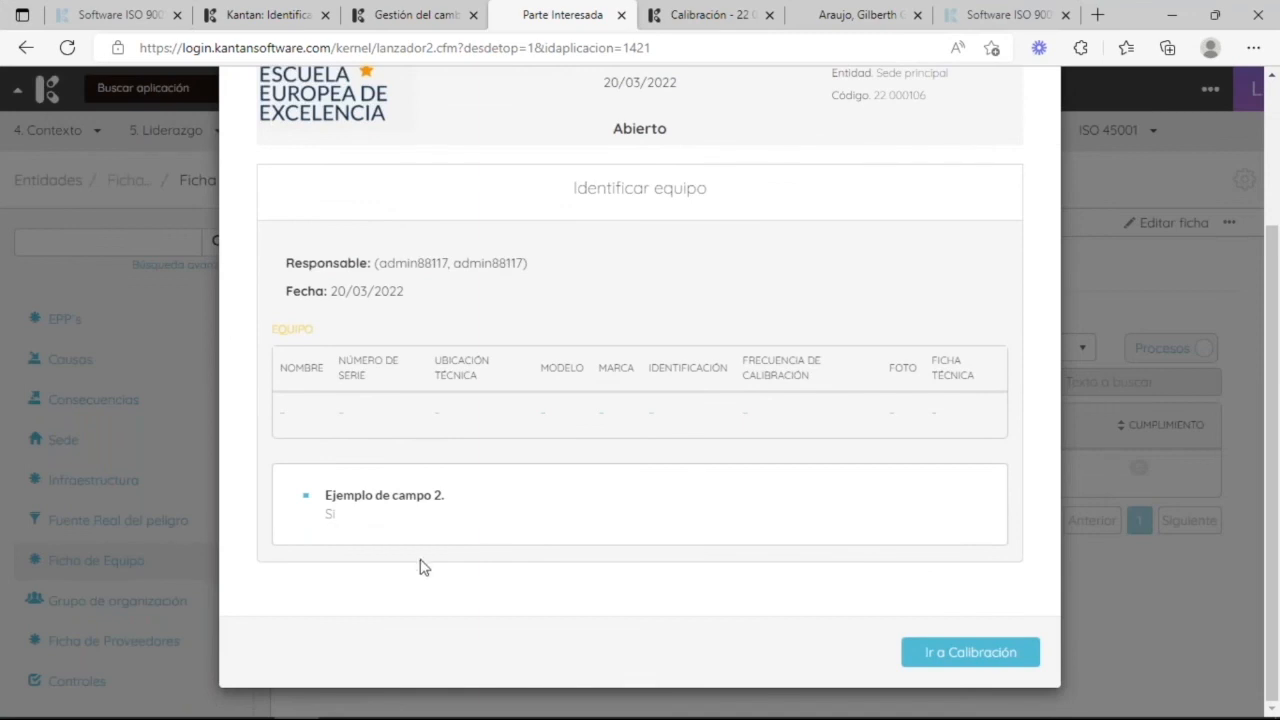
{"action": "left_click", "coordinate": [912, 662]}
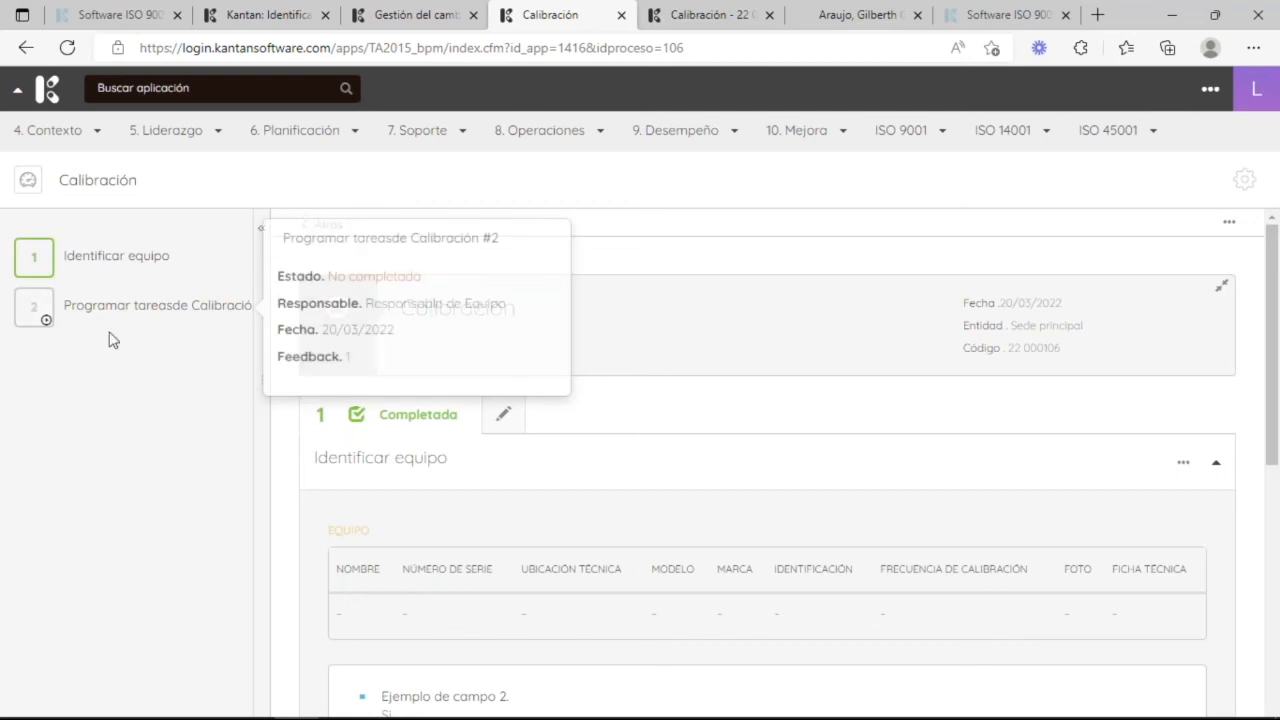
- Add a Verificación task to the Programar tareas de Calibración phase with the description "Verificación mensual"
{"action": "left_click", "coordinate": [149, 313]}
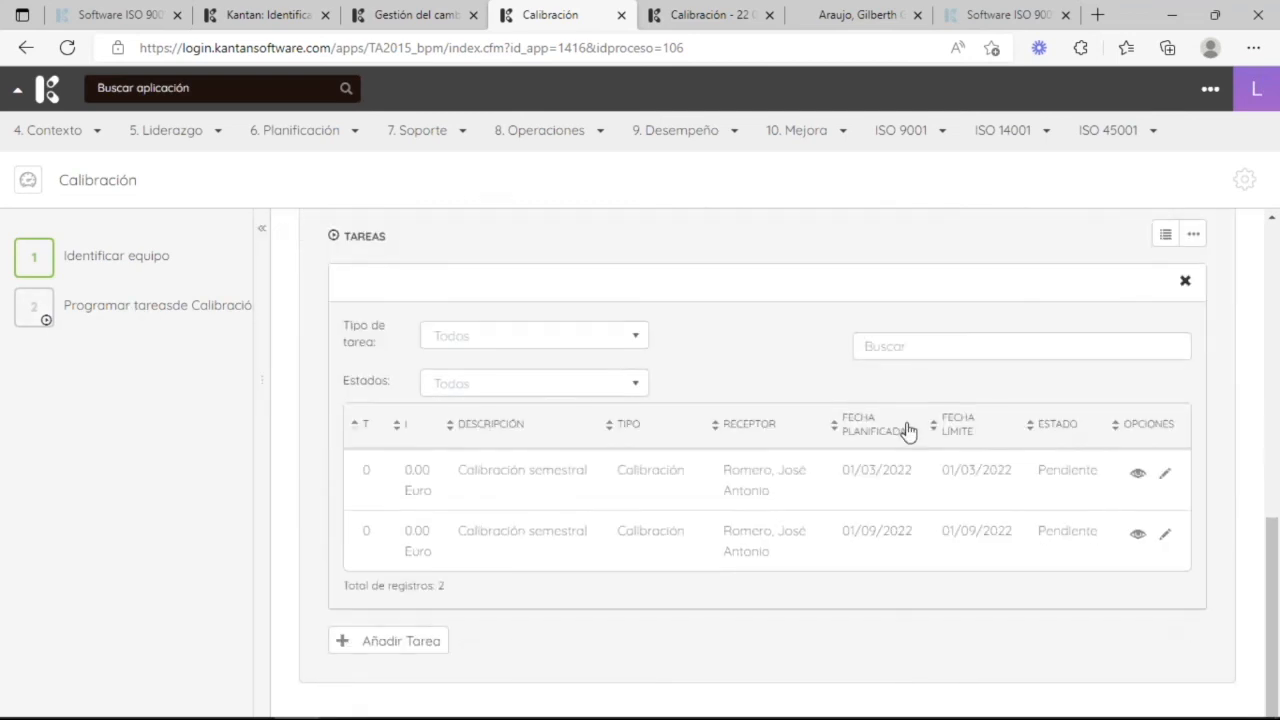
{"action": "left_click", "coordinate": [422, 652]}
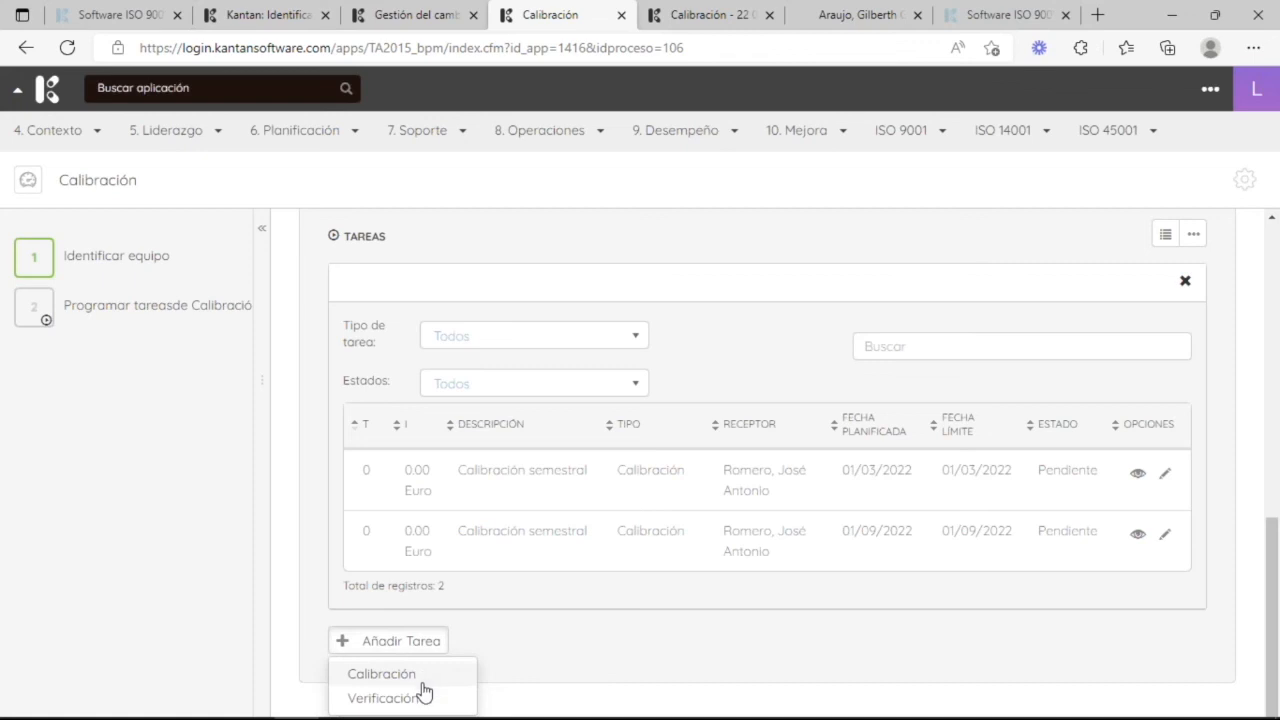
{"action": "left_click", "coordinate": [422, 700]}
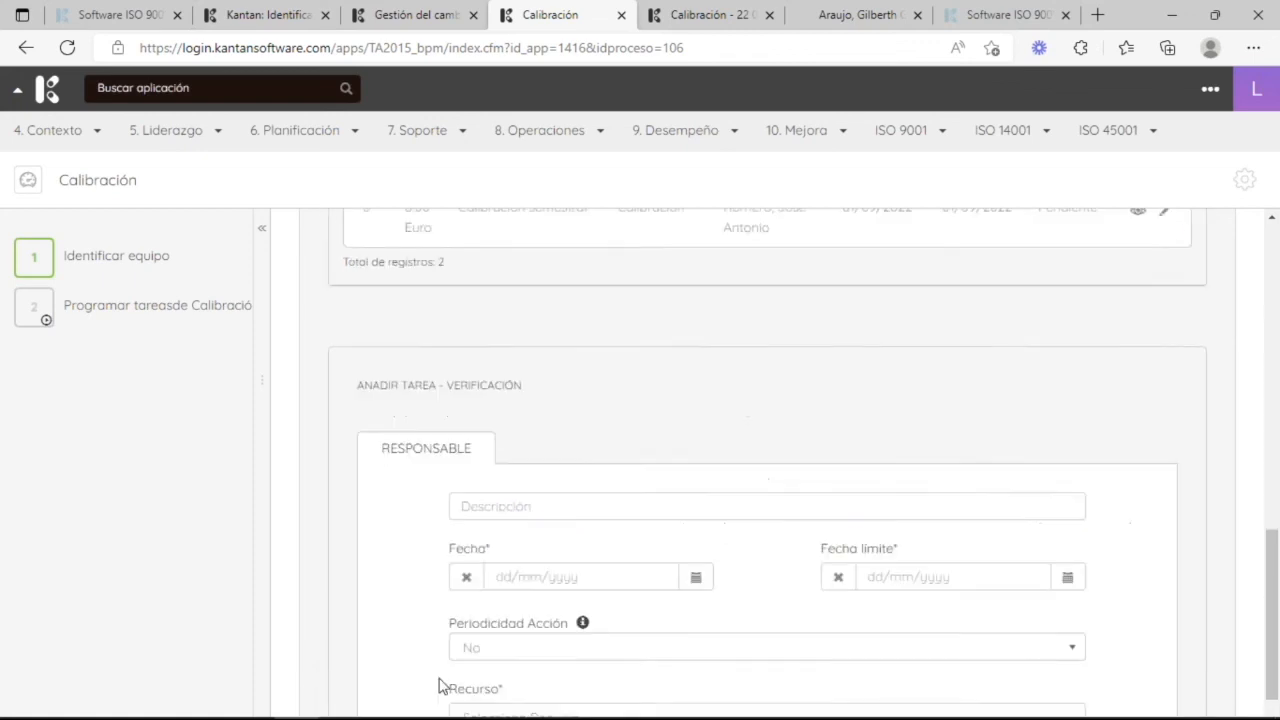
{"action": "left_click", "coordinate": [494, 369]}
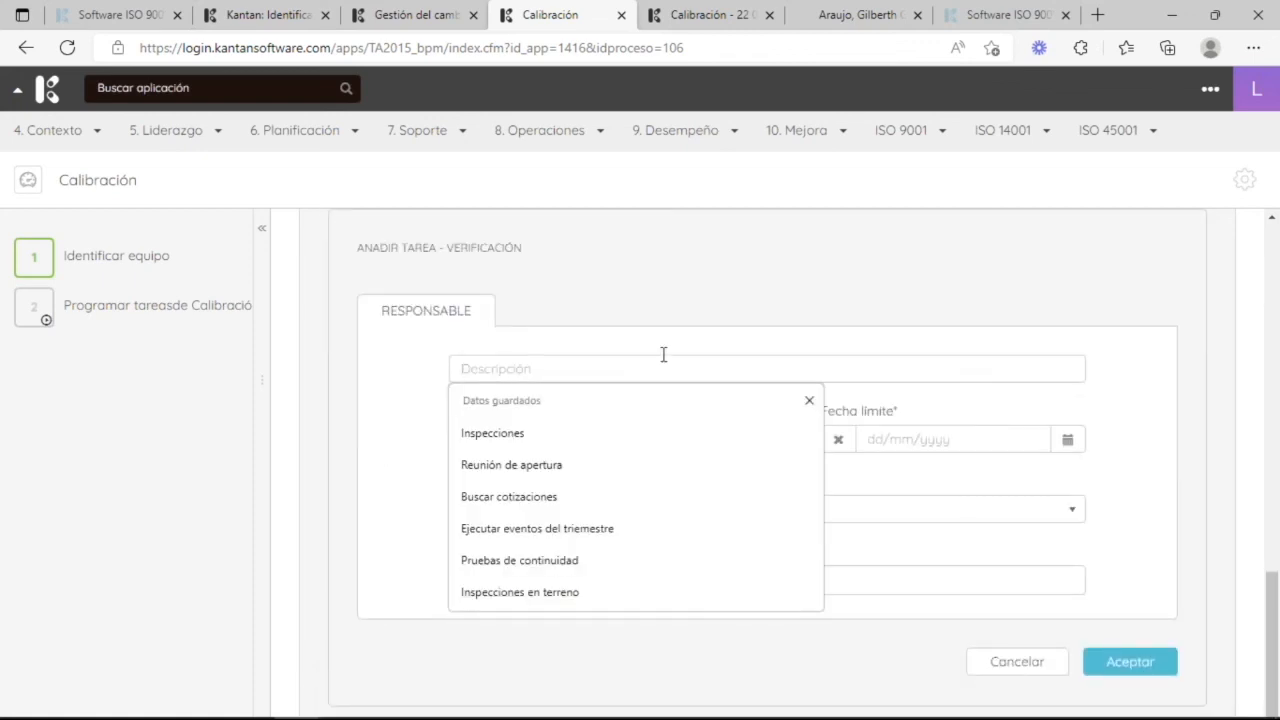
{"action": "type", "text": "Verif"}
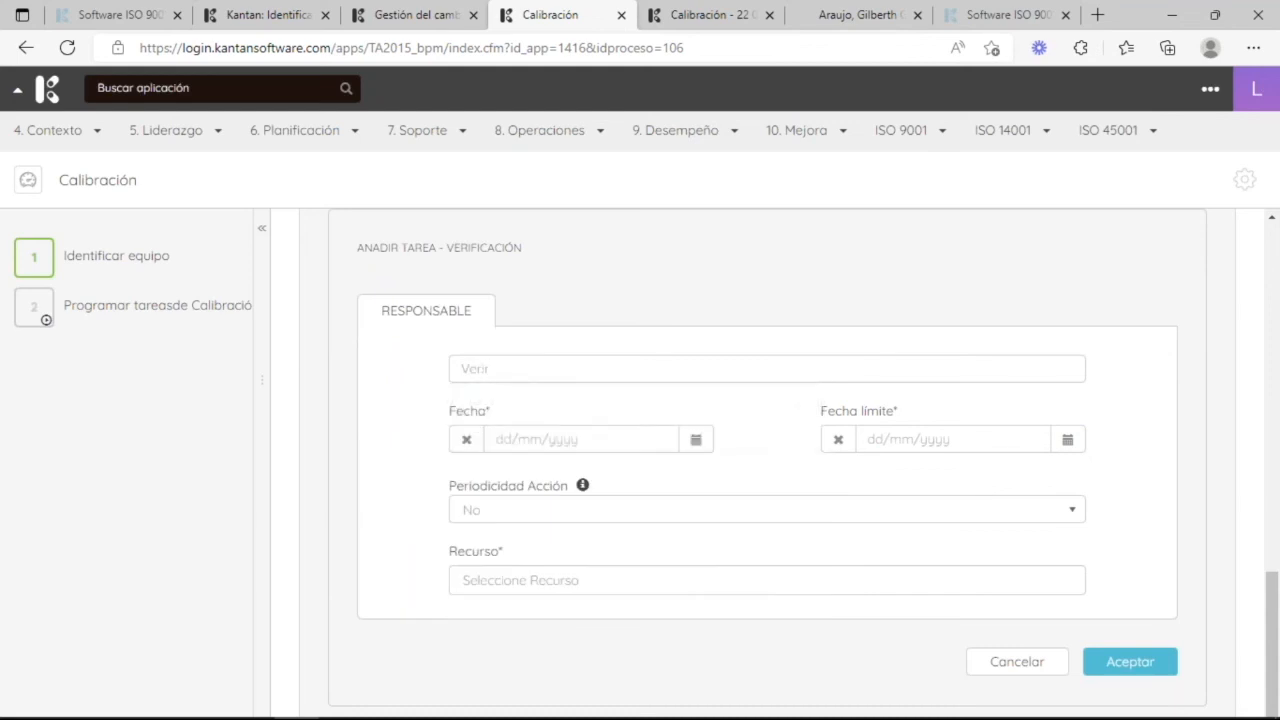
{"action": "key", "text": "BackSpace"}
{"action": "key", "text": "BackSpace"}
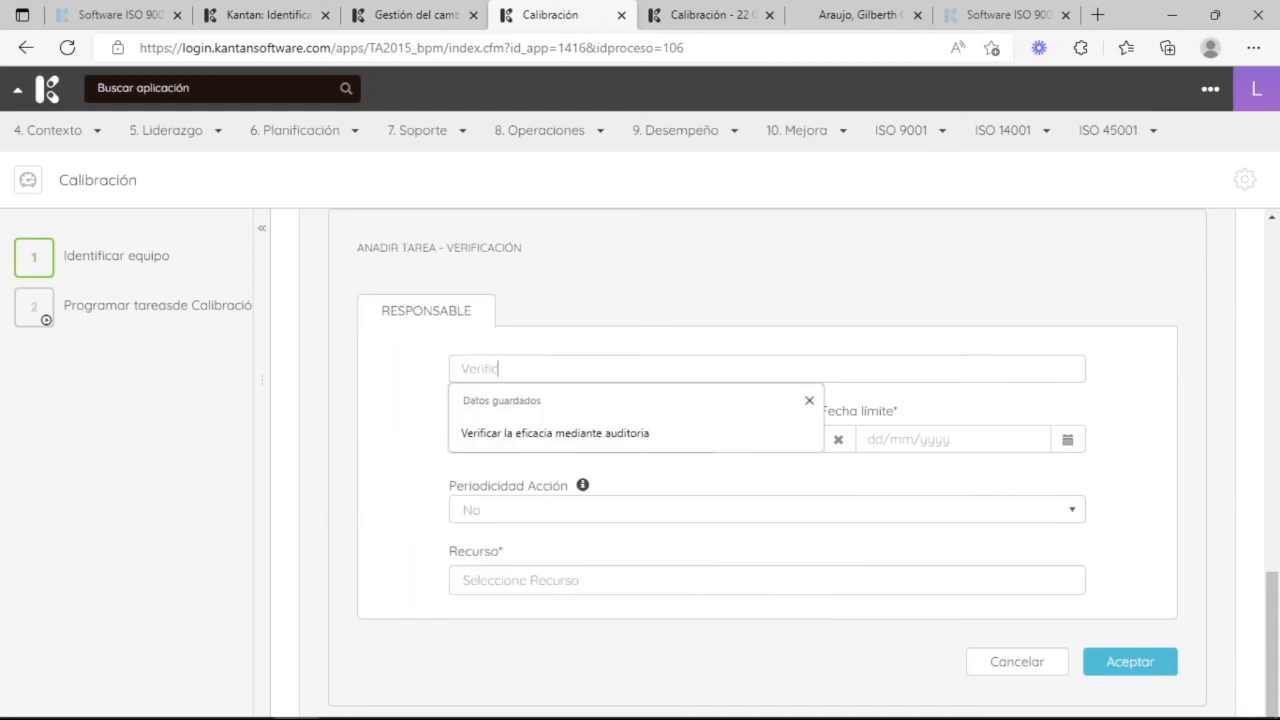
{"action": "type", "text": "ificación"}
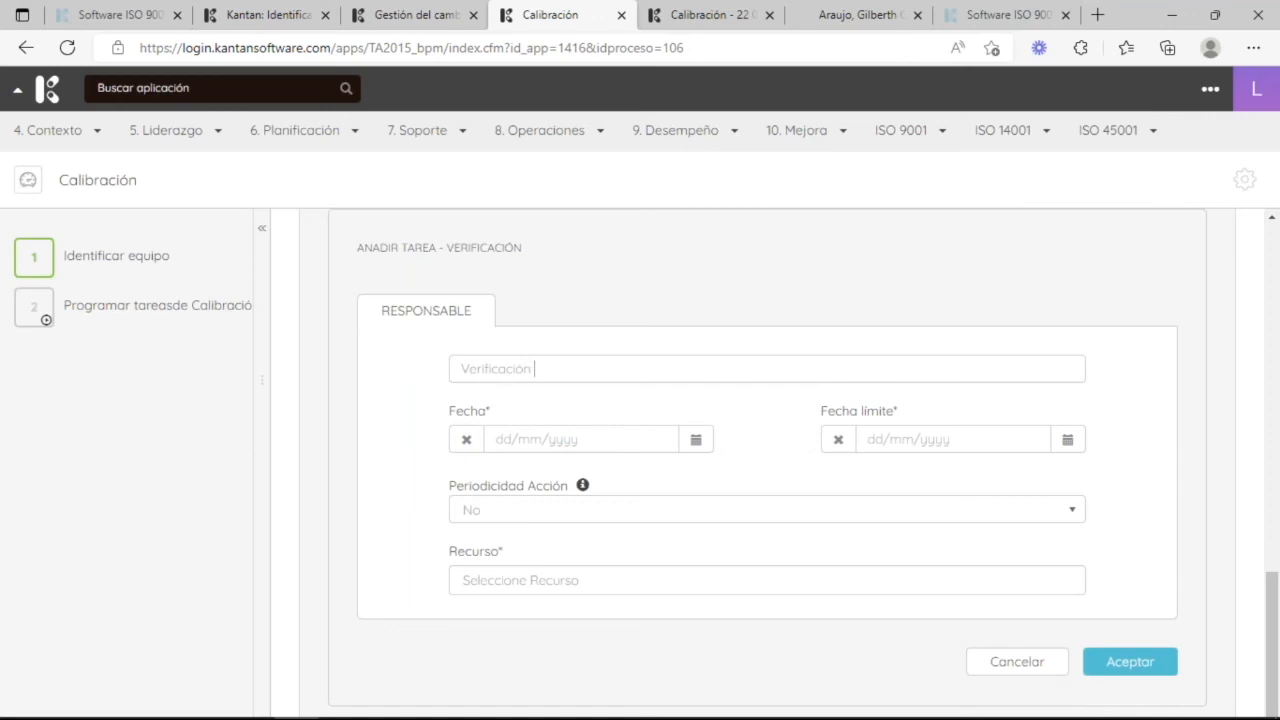
{"action": "type", "text": "c"}
{"action": "key", "text": "BackSpace"}
{"action": "type", "text": "c"}
- Set the verification task's Fecha to 13/10/2022 and its Fecha límite to 31/12/2022
{"action": "left_click", "coordinate": [697, 441]}
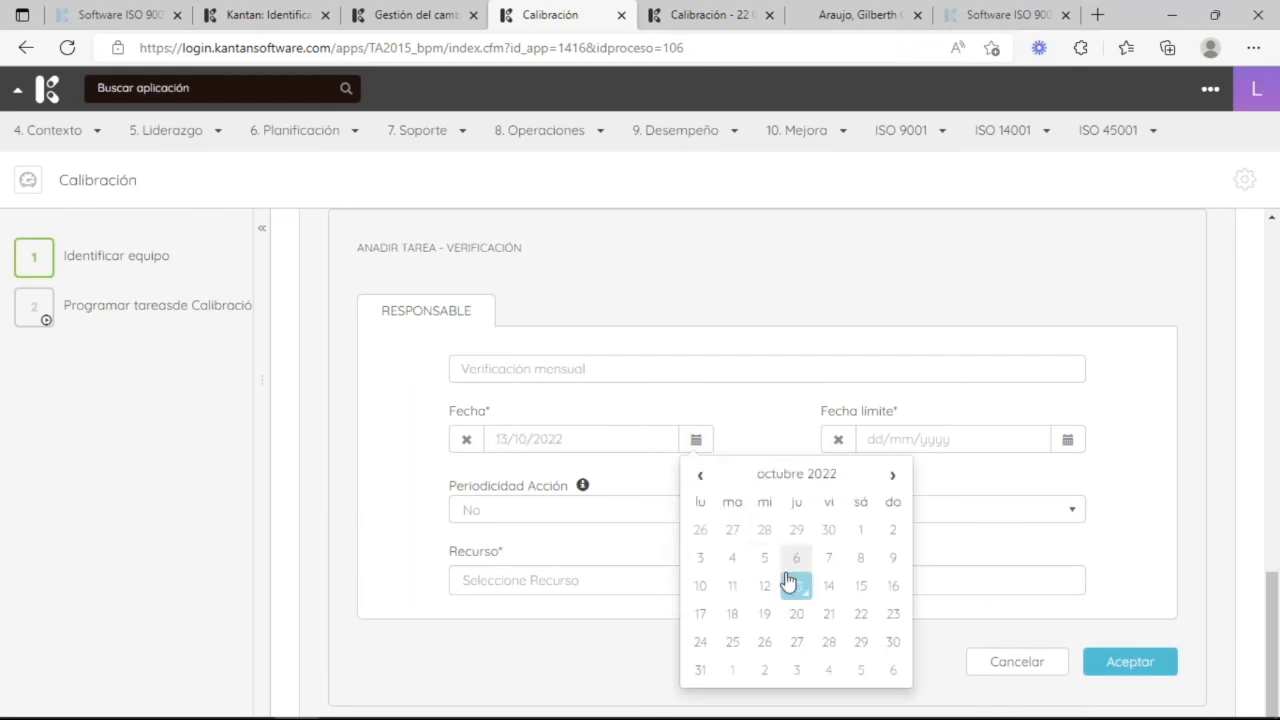
{"action": "left_click", "coordinate": [792, 587]}
{"action": "left_click", "coordinate": [1070, 443]}
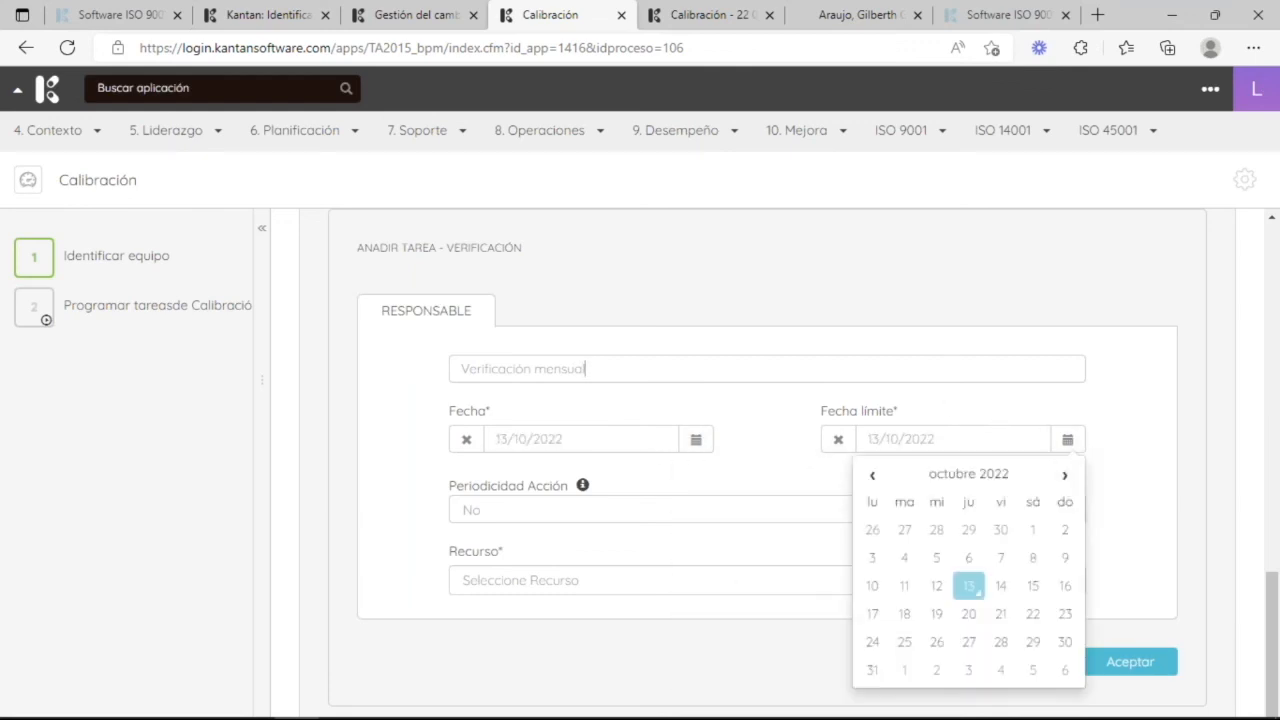
{"action": "left_click", "coordinate": [1060, 488]}
{"action": "left_click", "coordinate": [1064, 488]}
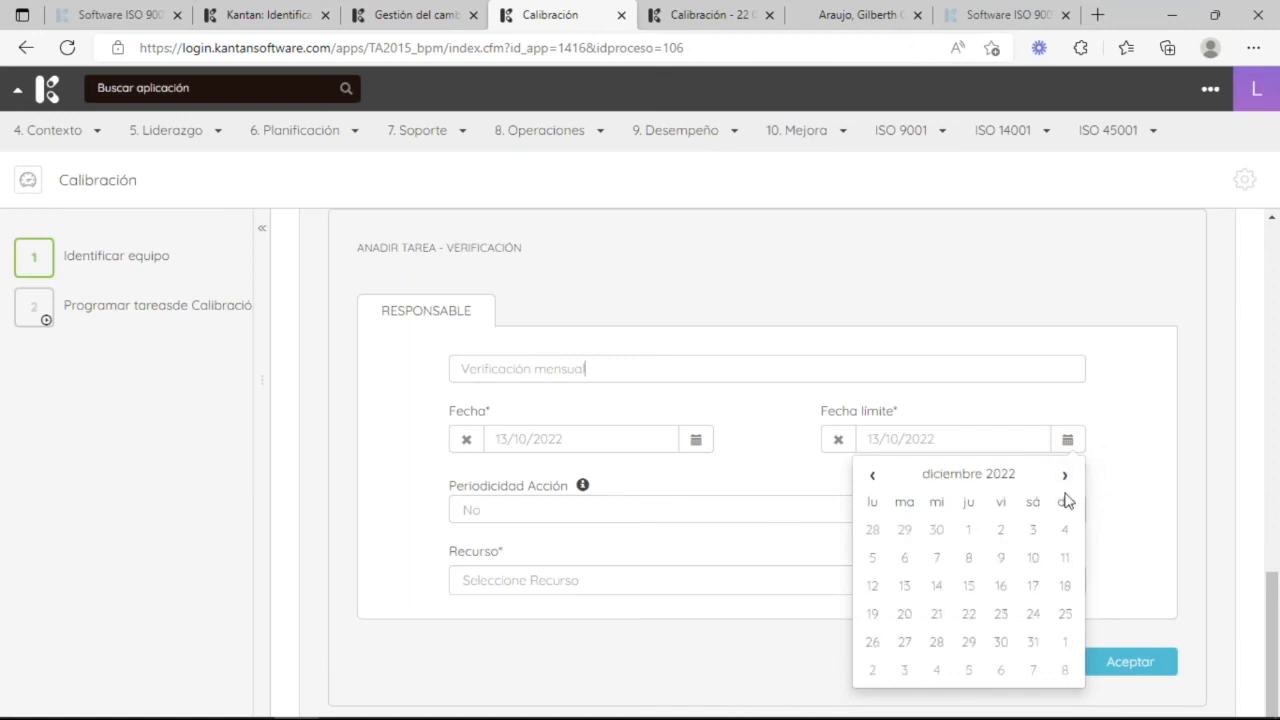
{"action": "left_click", "coordinate": [1033, 642]}
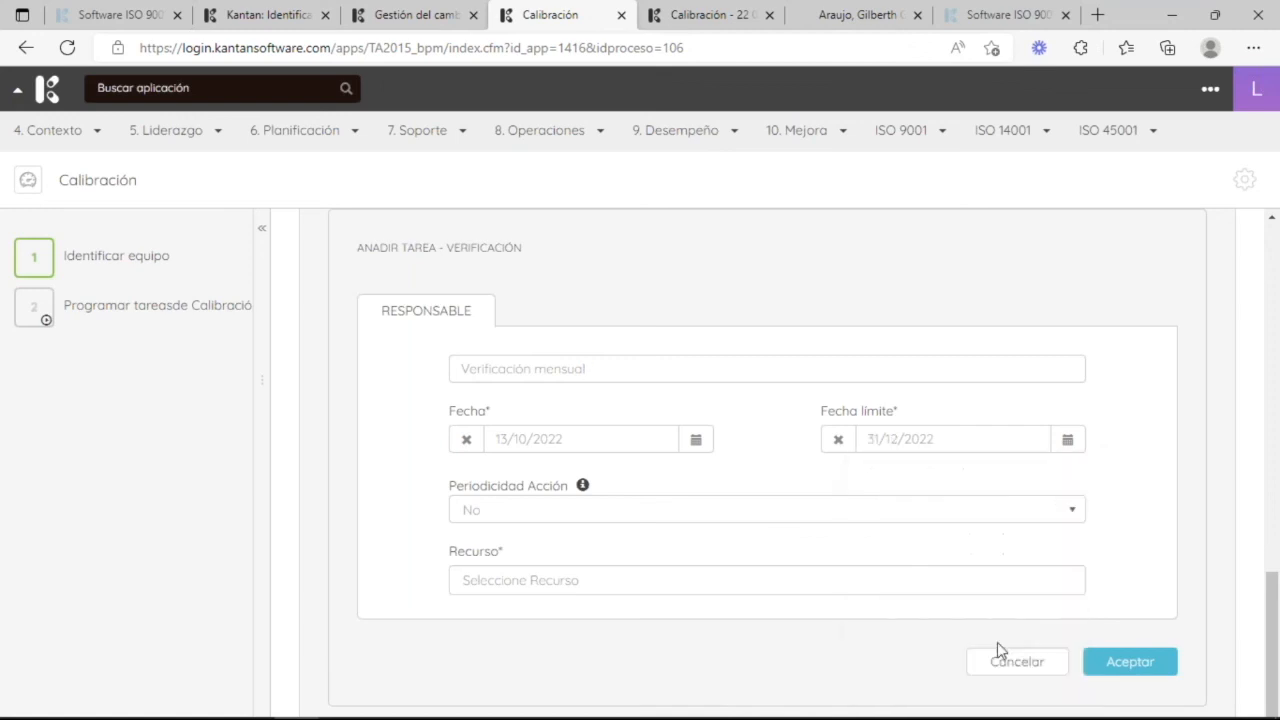
- Make the verification task repeat with Mensual periodicity, ending after 3 repetitions
{"action": "left_click", "coordinate": [625, 512]}
{"action": "scroll", "coordinate": [618, 690], "scroll_direction": "down", "scroll_amount": 2}
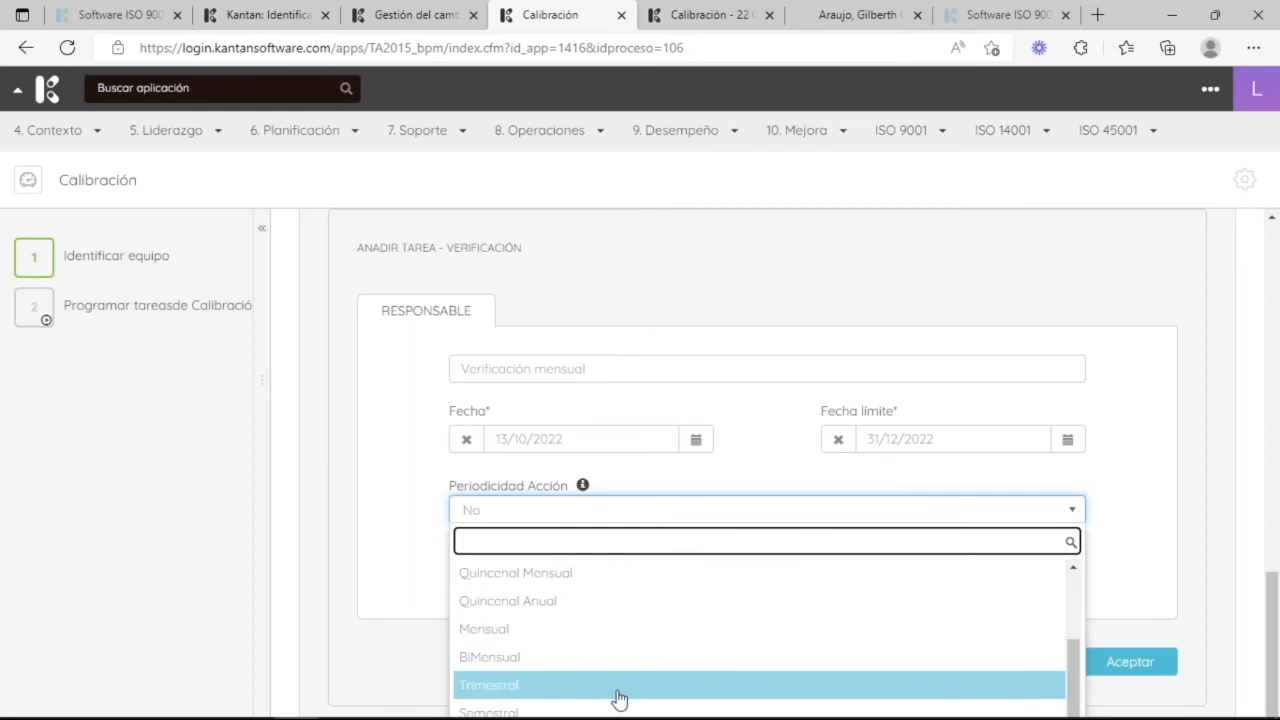
{"action": "left_click", "coordinate": [615, 629]}
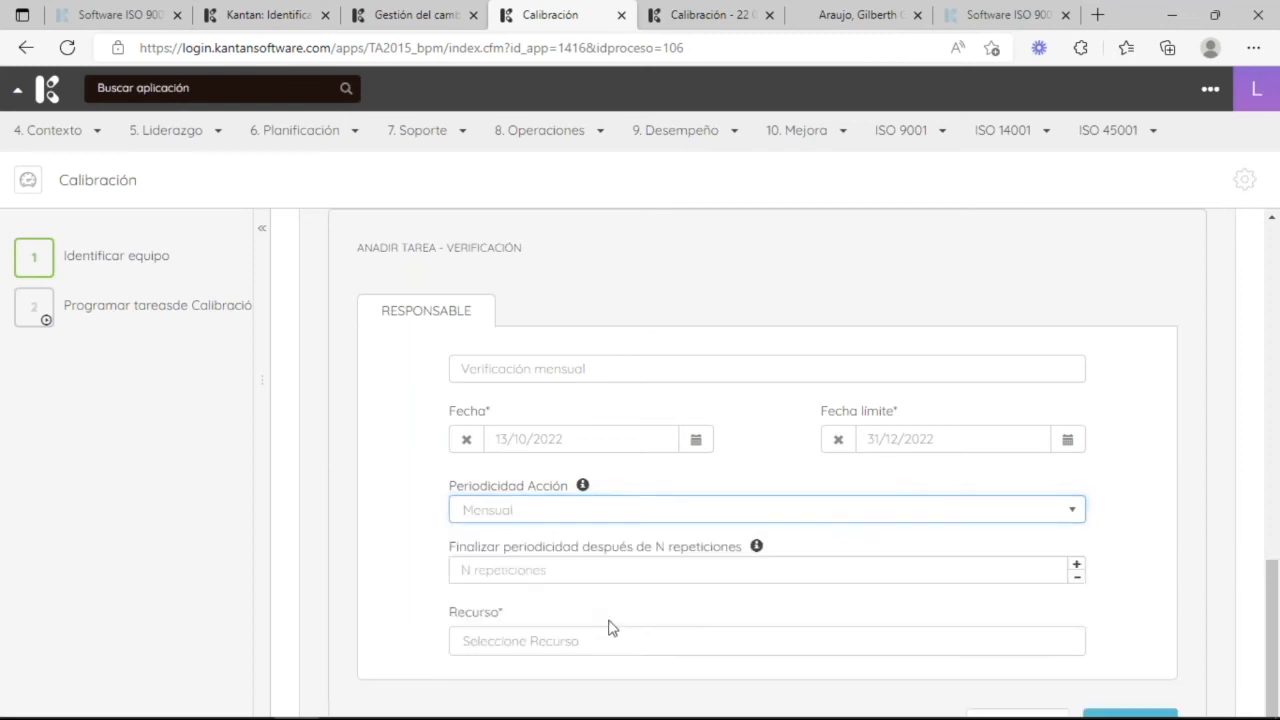
{"action": "left_click", "coordinate": [576, 580]}
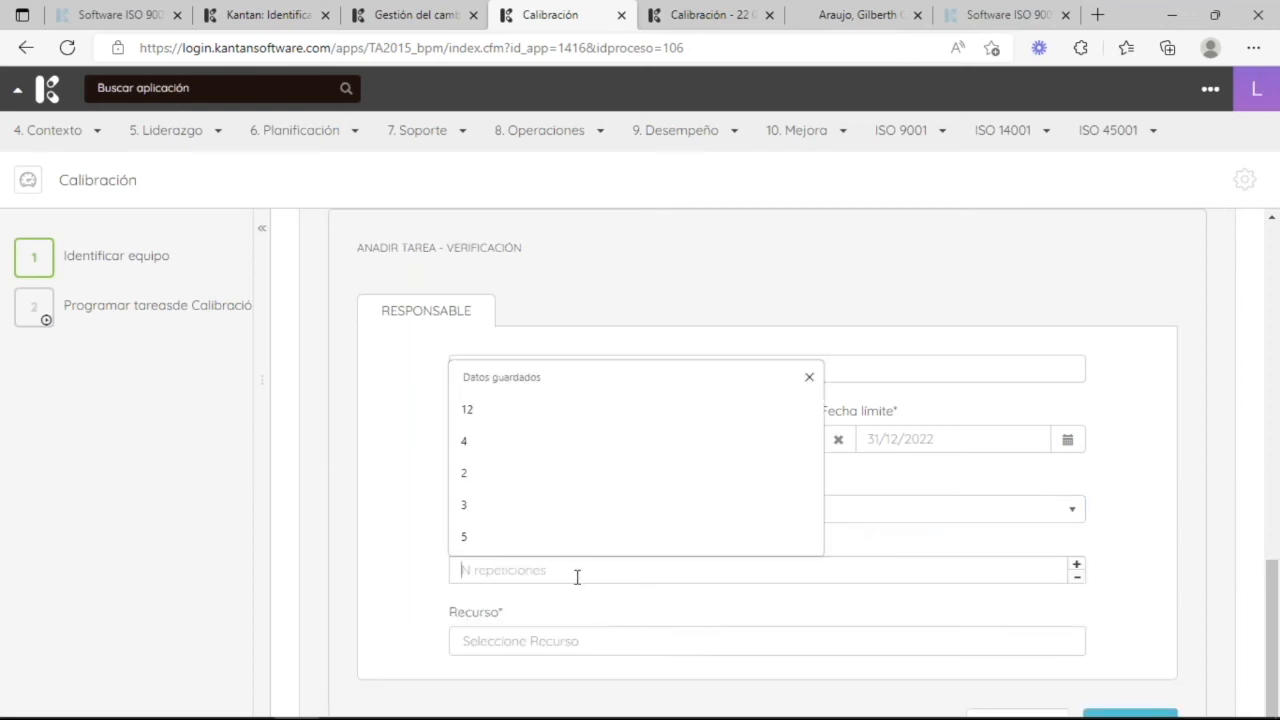
{"action": "left_click", "coordinate": [500, 507]}
- Assign the responsible person as the verification task's Recurso and save the task
{"action": "left_click", "coordinate": [578, 642]}
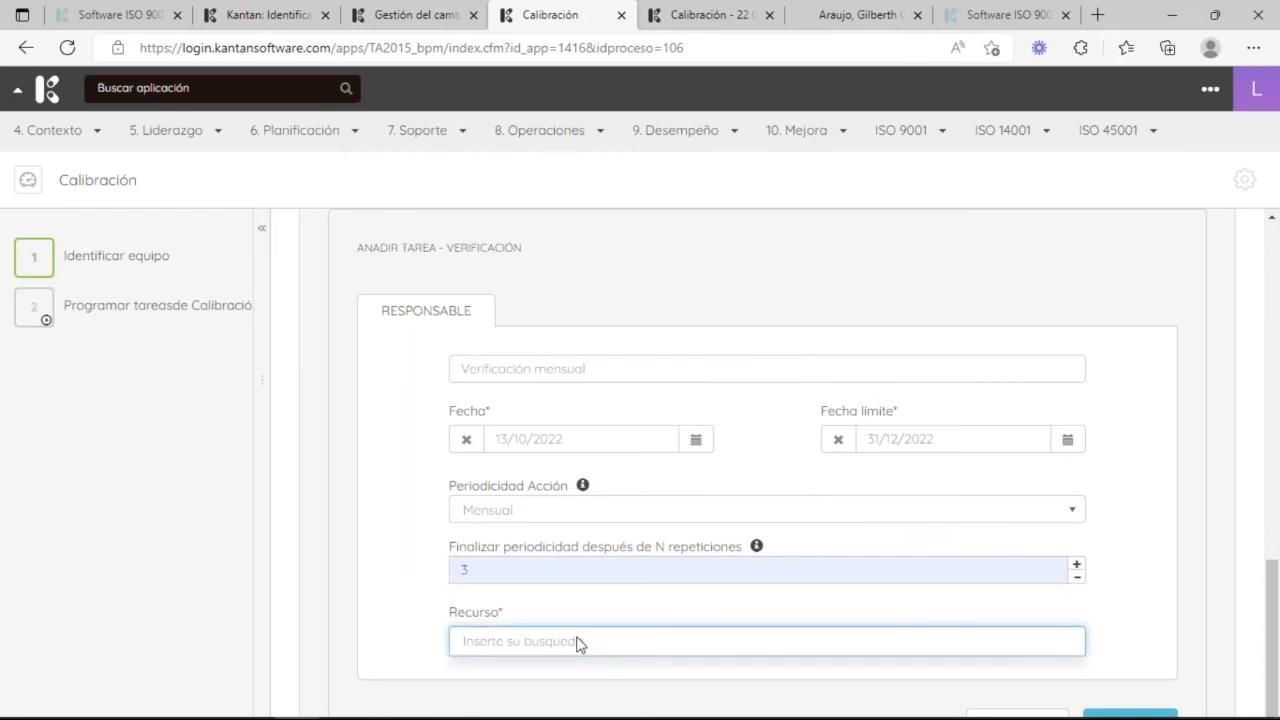
{"action": "type", "text": "gig"}
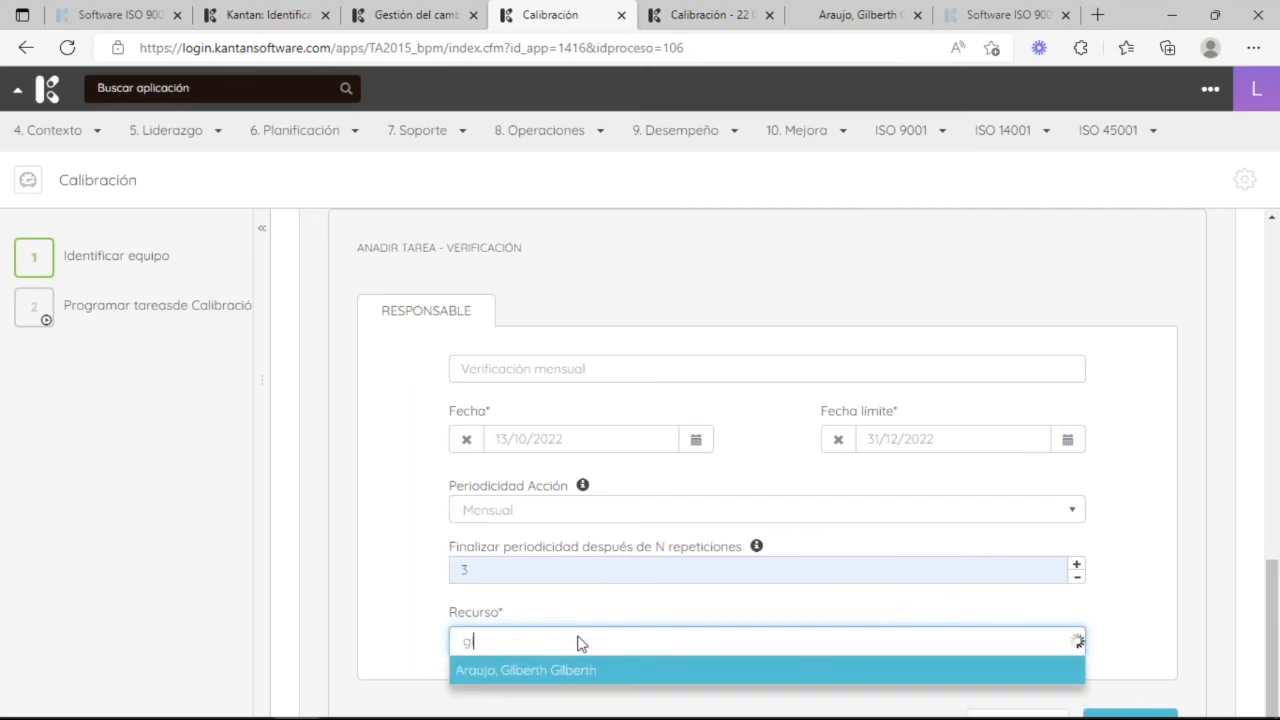
{"action": "left_click", "coordinate": [571, 670]}
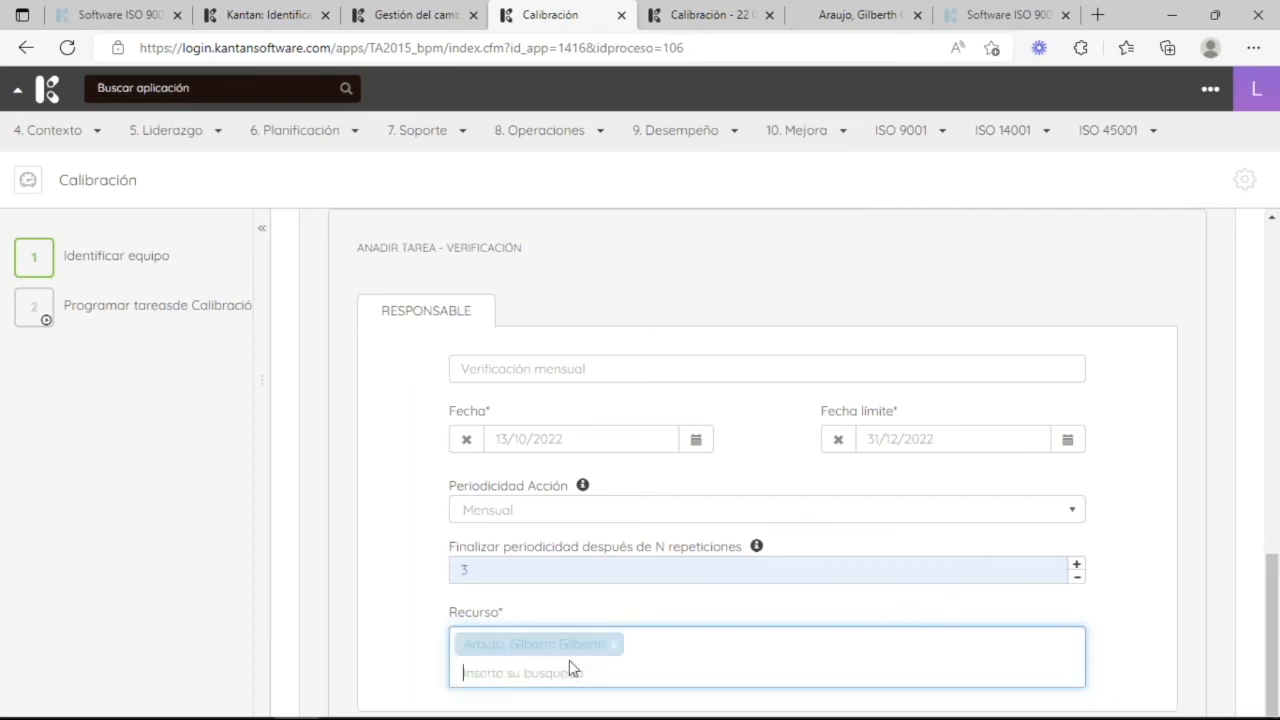
{"action": "scroll", "coordinate": [1124, 622], "scroll_direction": "down", "scroll_amount": 2}
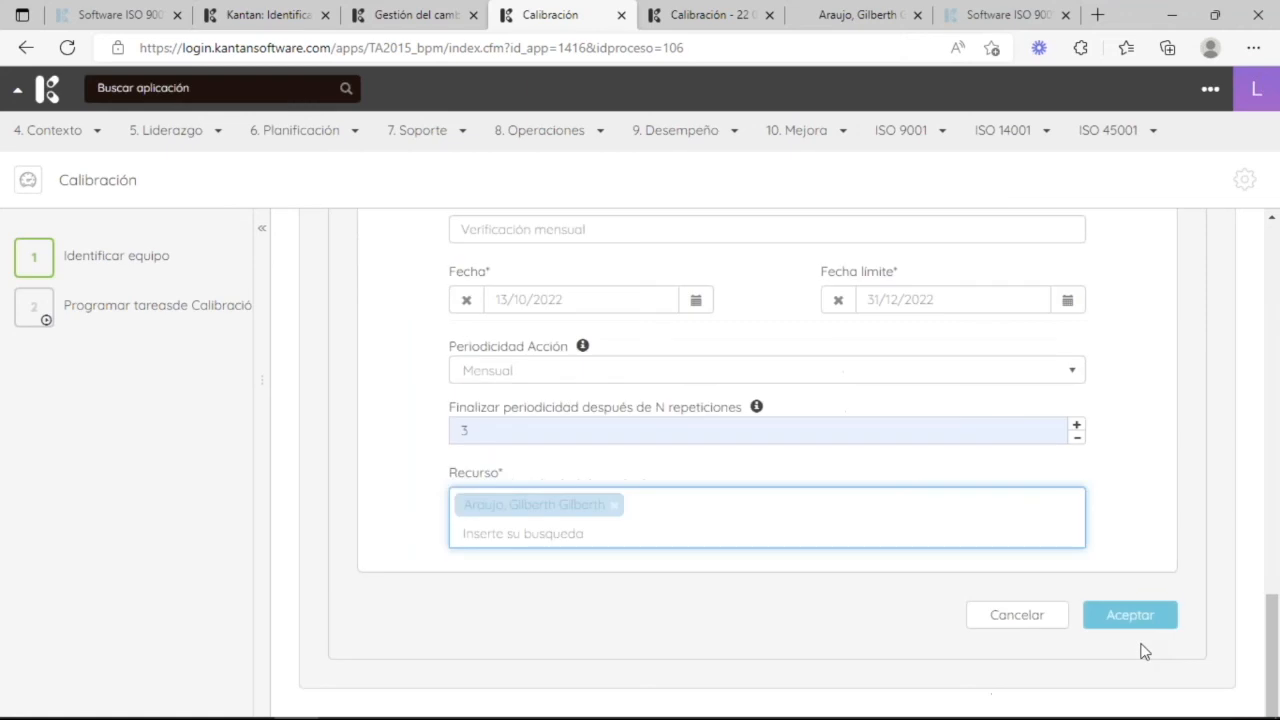
{"action": "left_click", "coordinate": [1125, 609]}
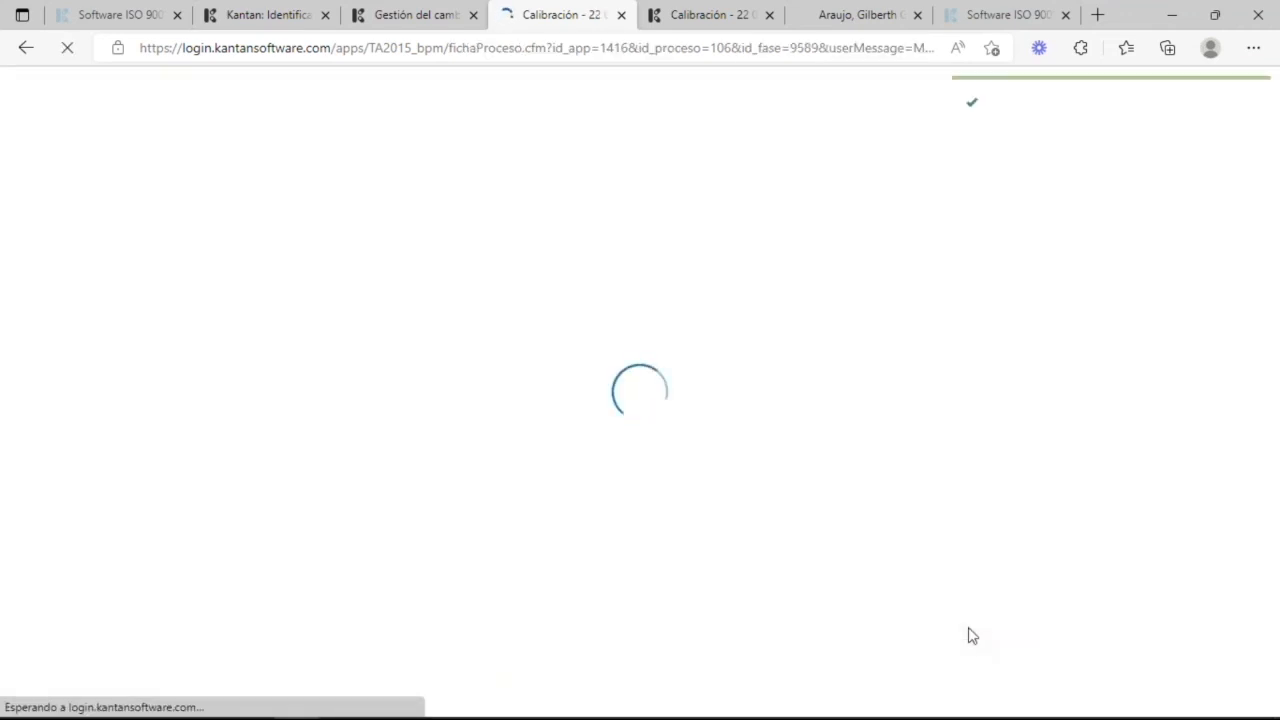
- Open the Verificación mensual task planned for 13/10/2022 from the calibration's task list
{"action": "scroll", "coordinate": [774, 515], "scroll_direction": "down", "scroll_amount": 1}
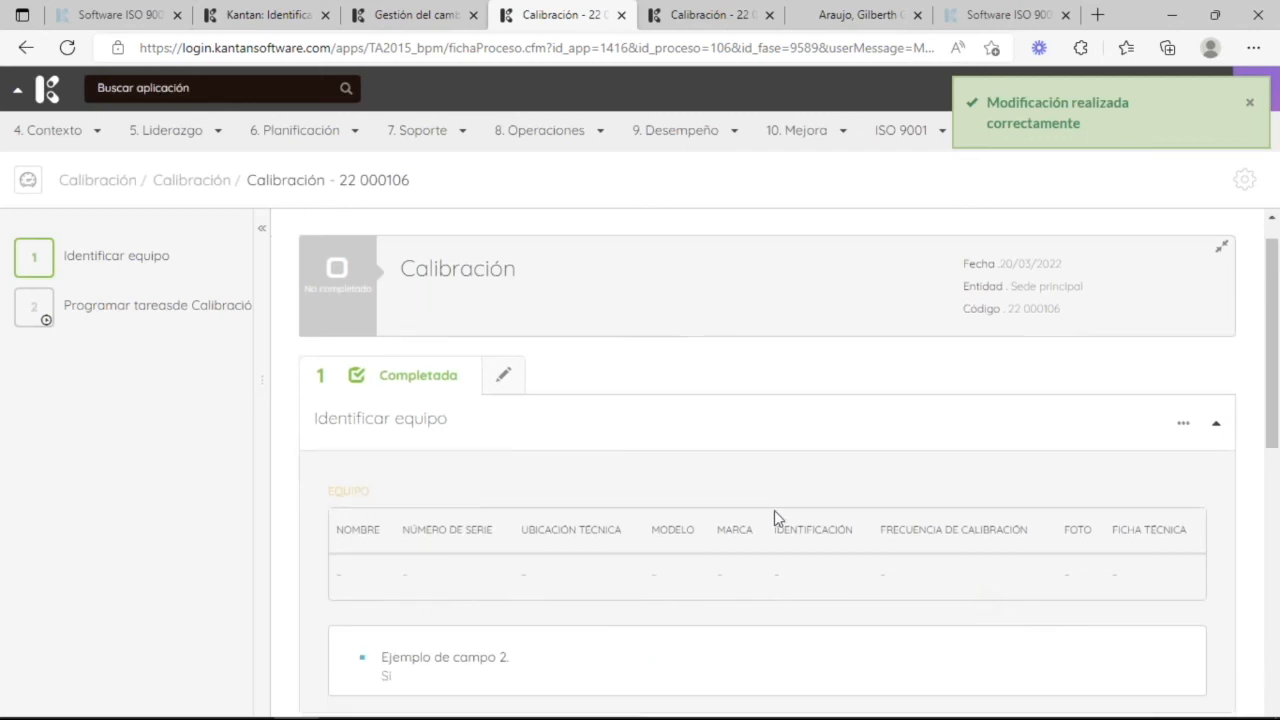
{"action": "scroll", "coordinate": [774, 510], "scroll_direction": "down", "scroll_amount": 8}
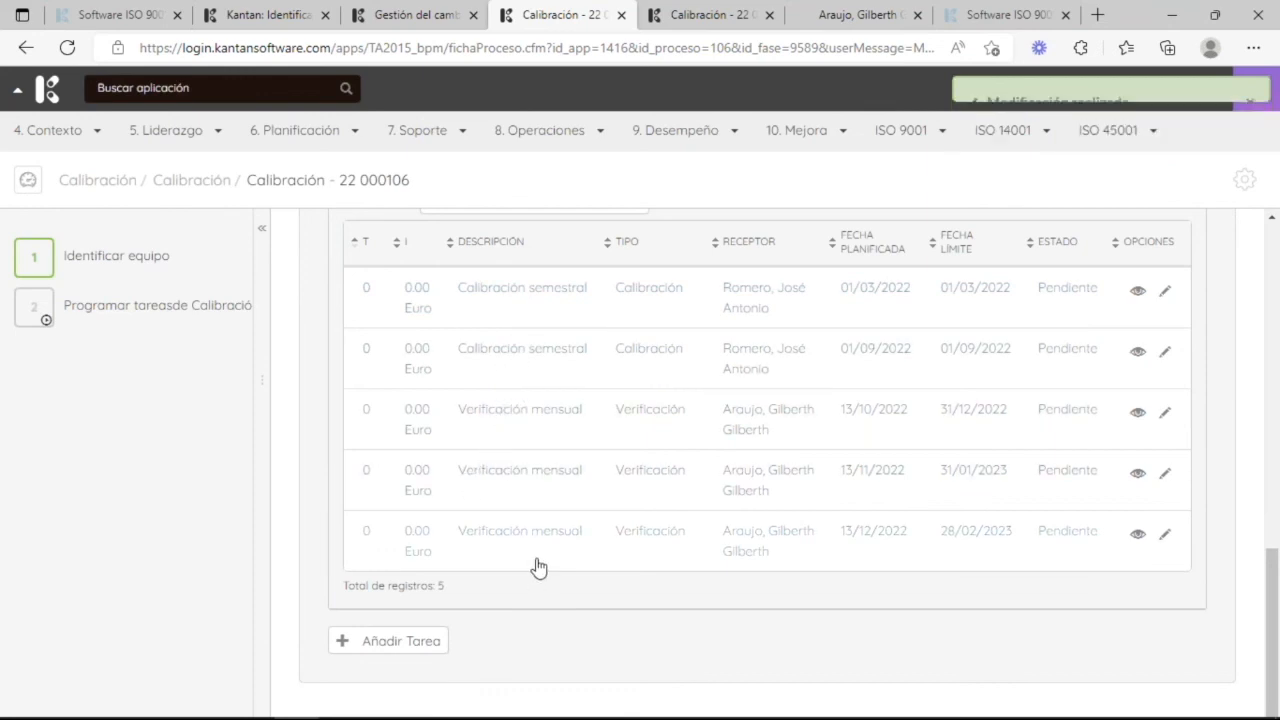
{"action": "left_click", "coordinate": [1140, 411]}
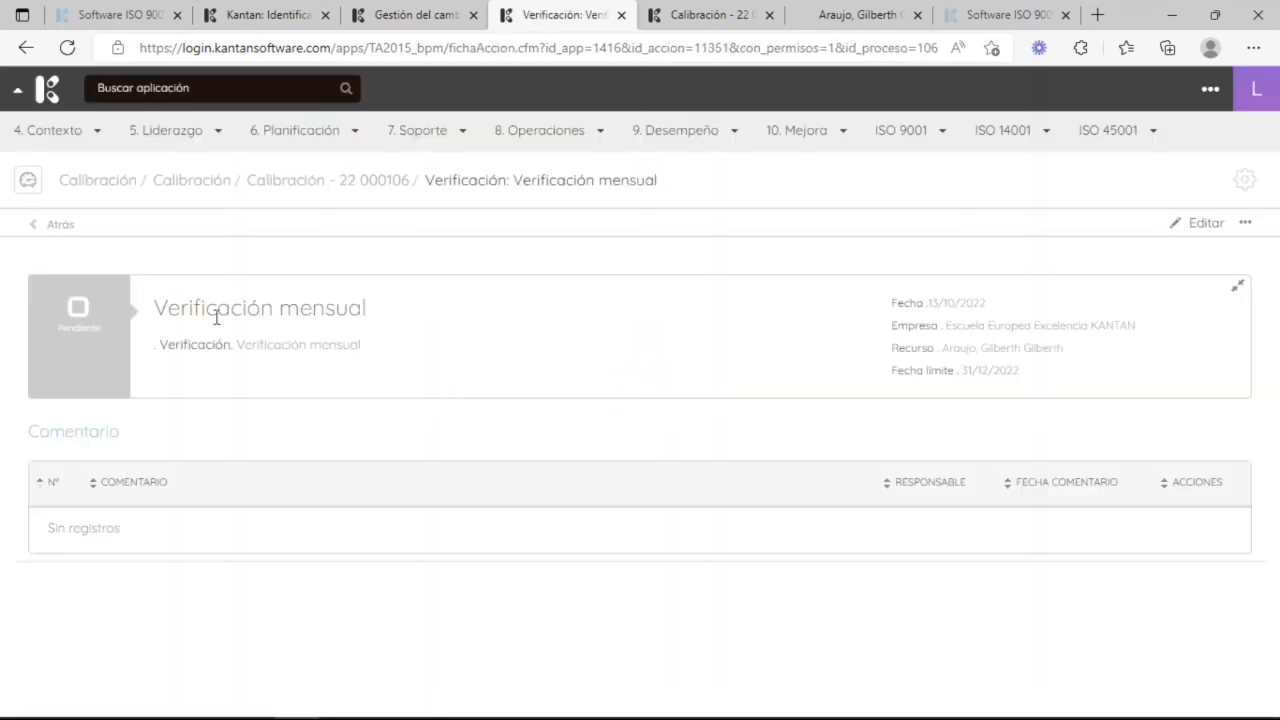
- Add the comment "12, 15, 16" to the Verificación mensual task and change its state to Cerrada
{"action": "left_click", "coordinate": [1245, 224]}
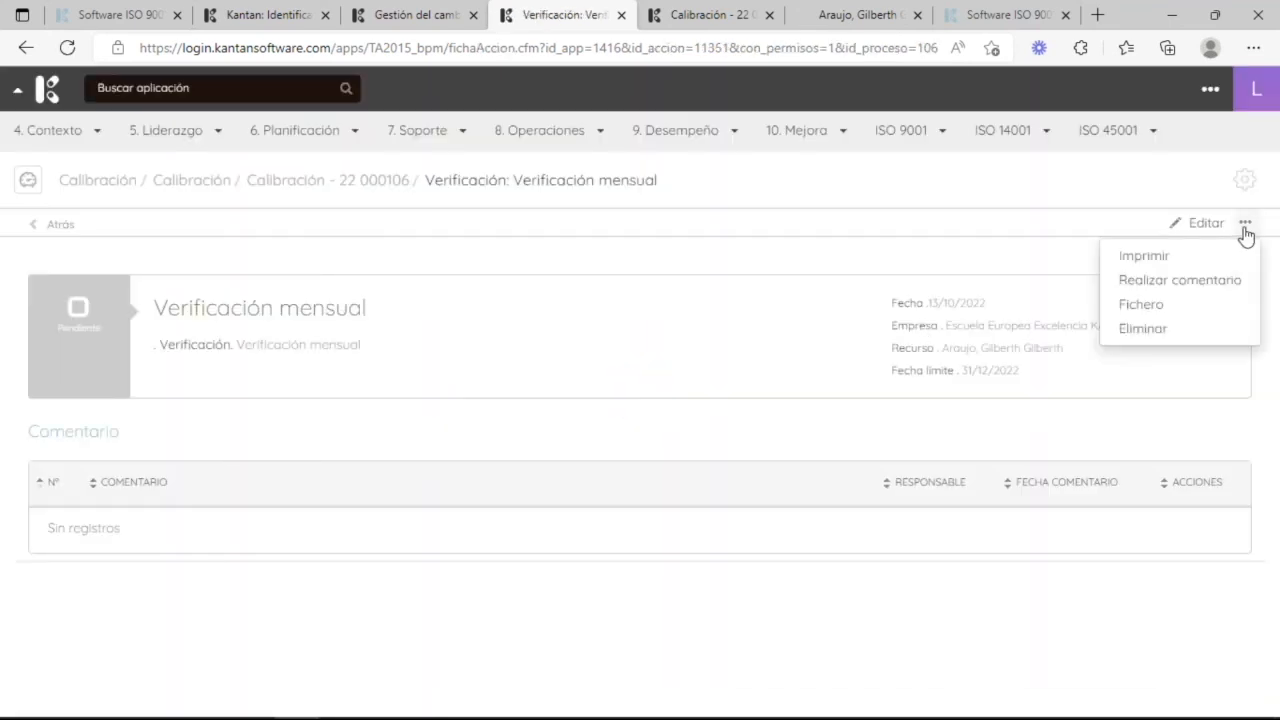
{"action": "left_click", "coordinate": [1182, 290]}
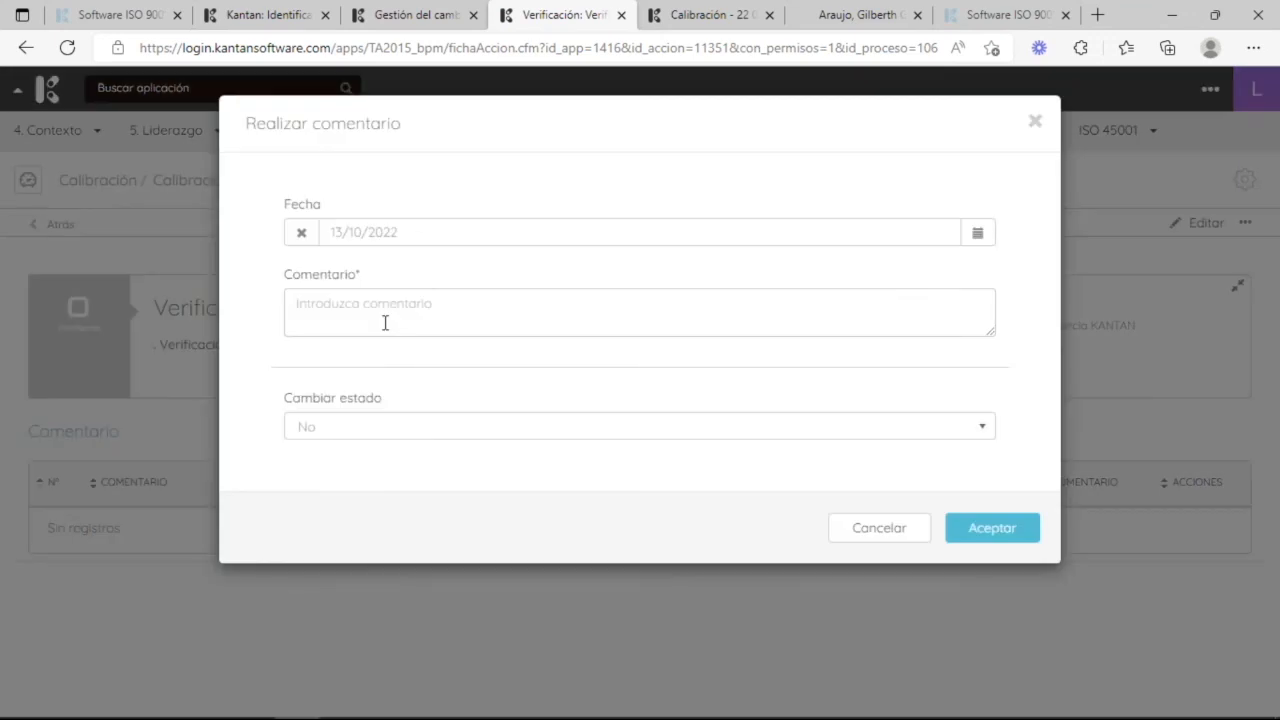
{"action": "left_click", "coordinate": [390, 321]}
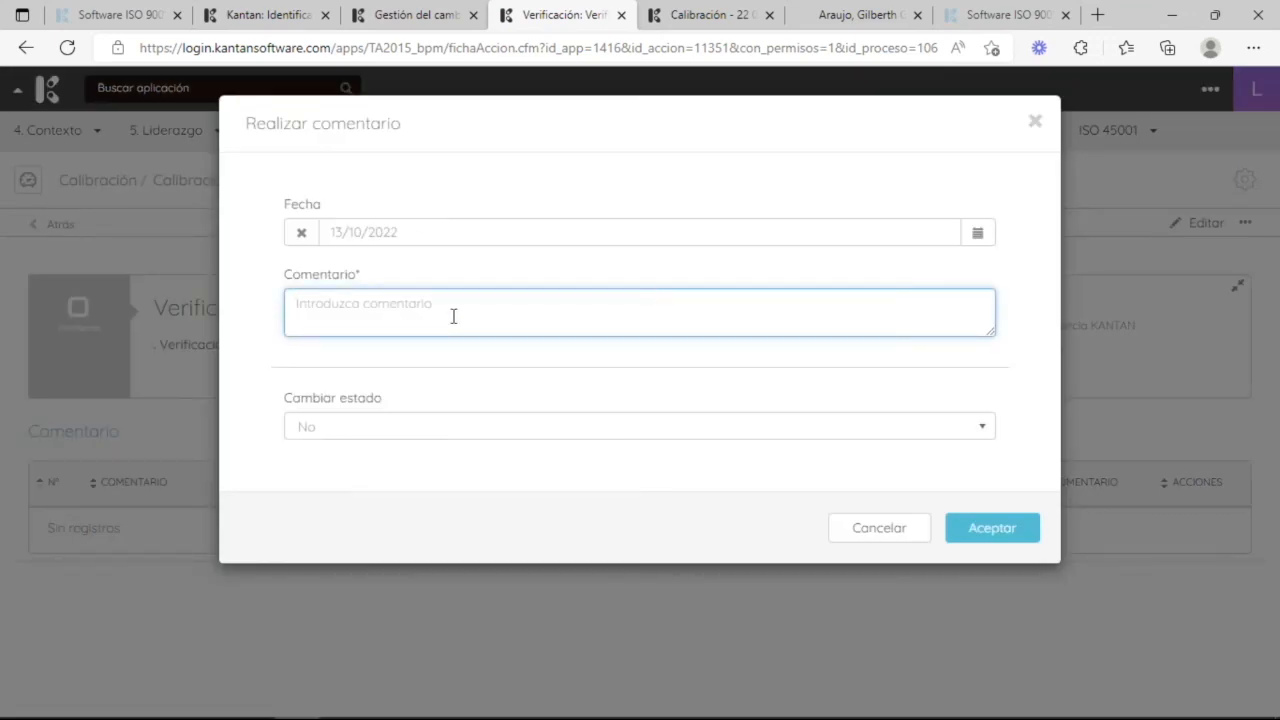
{"action": "type", "text": "12, 15, 16"}
{"action": "left_click", "coordinate": [380, 435]}
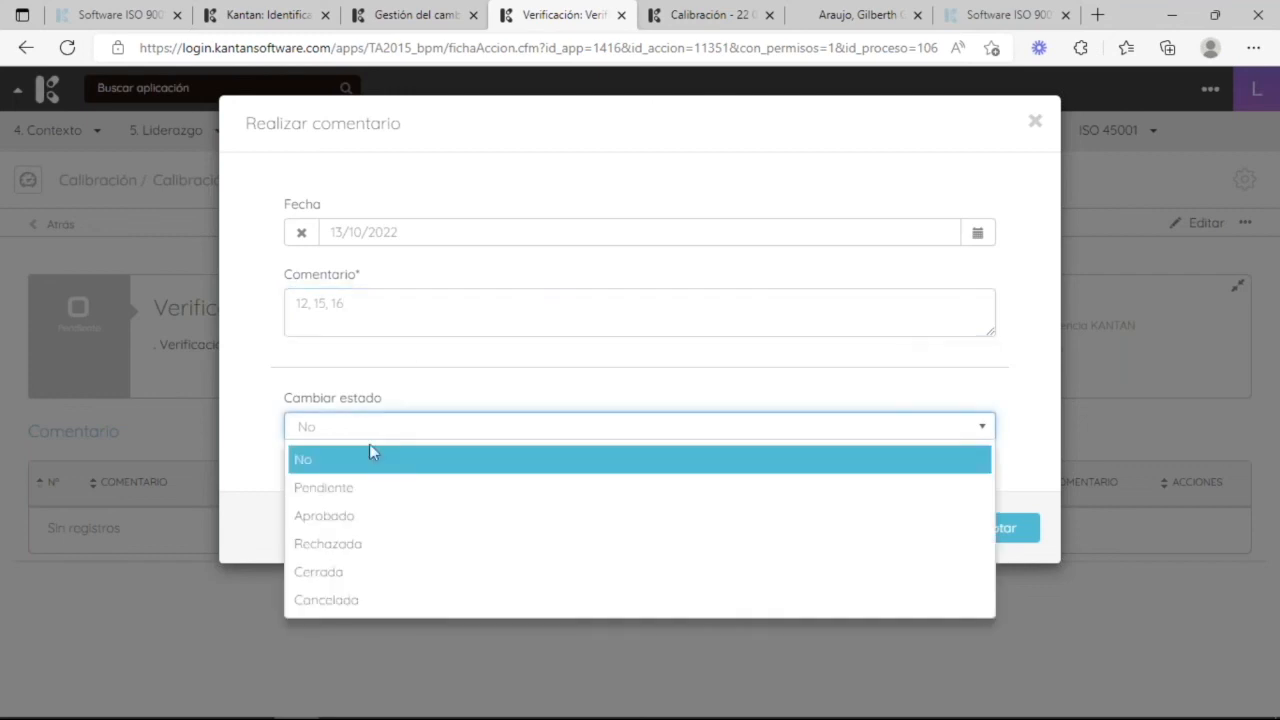
{"action": "left_click", "coordinate": [353, 580]}
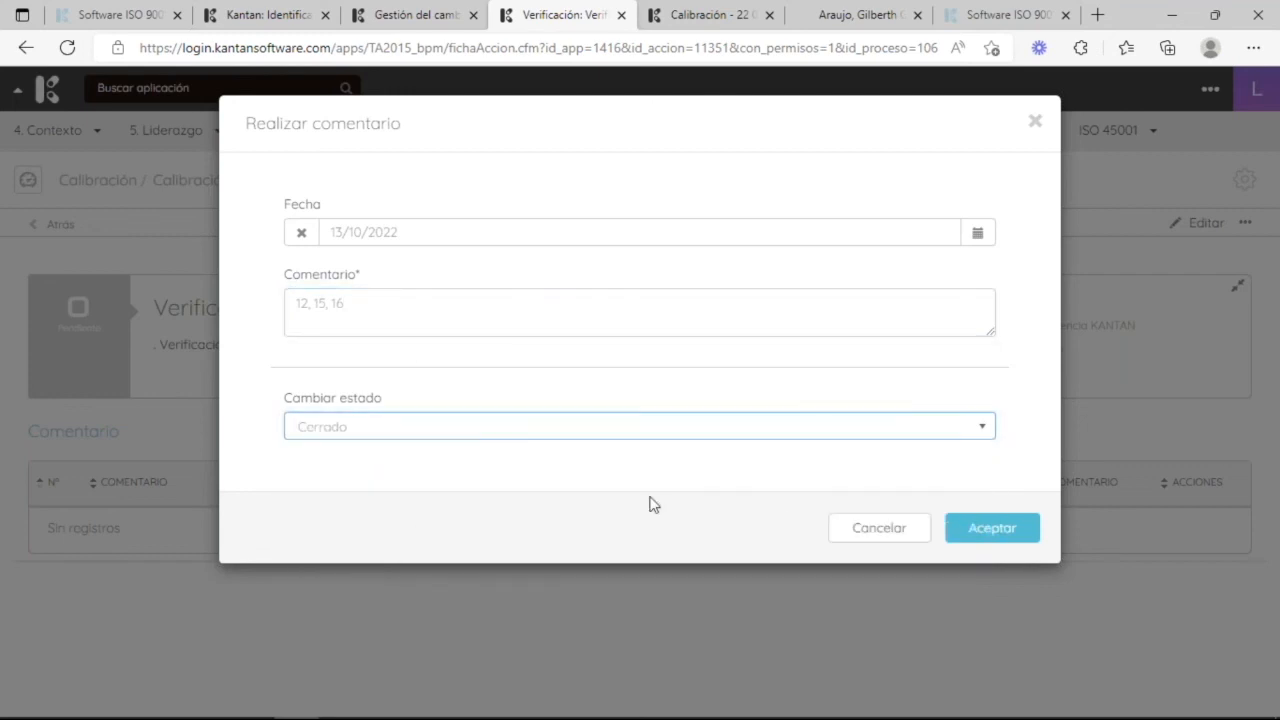
{"action": "left_click", "coordinate": [1008, 537]}
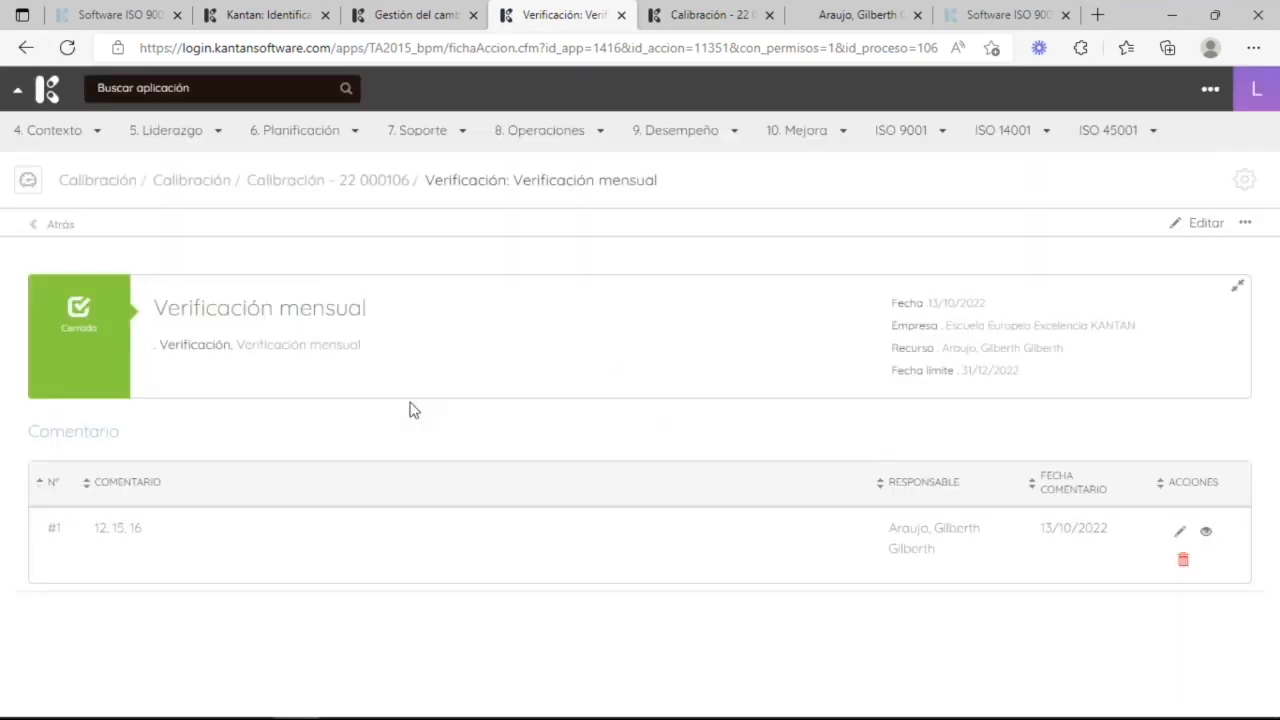
- Preview the task's new comment, then return to the Calibración record and check the states in its task list
{"action": "left_click", "coordinate": [1206, 532]}
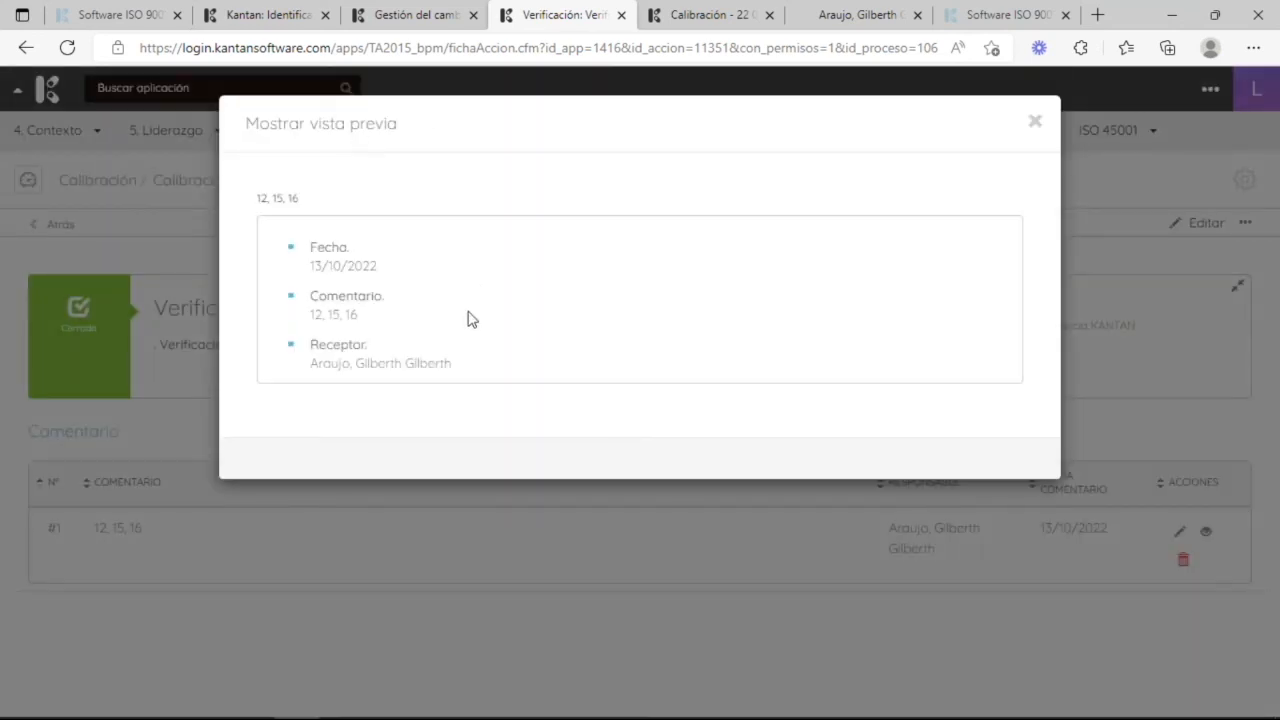
{"action": "left_click", "coordinate": [1036, 122]}
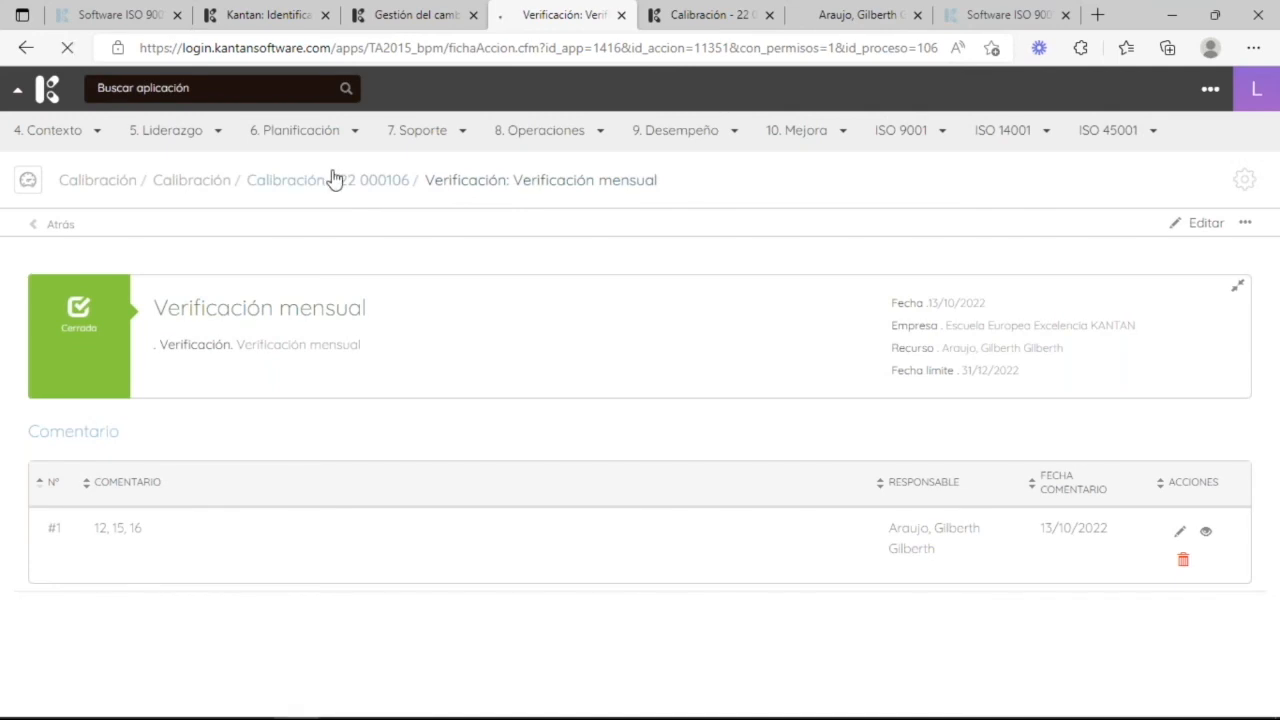
{"action": "left_click", "coordinate": [333, 177]}
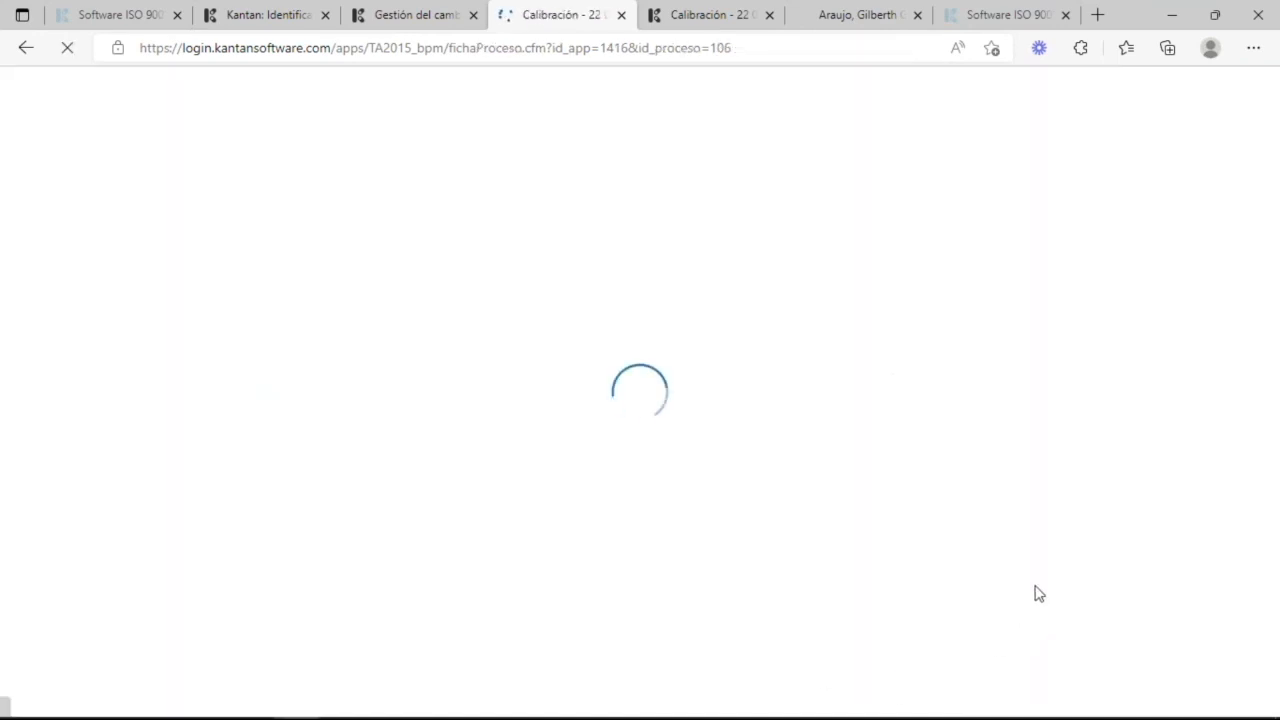
{"action": "scroll", "coordinate": [1112, 628], "scroll_direction": "down", "scroll_amount": 5}
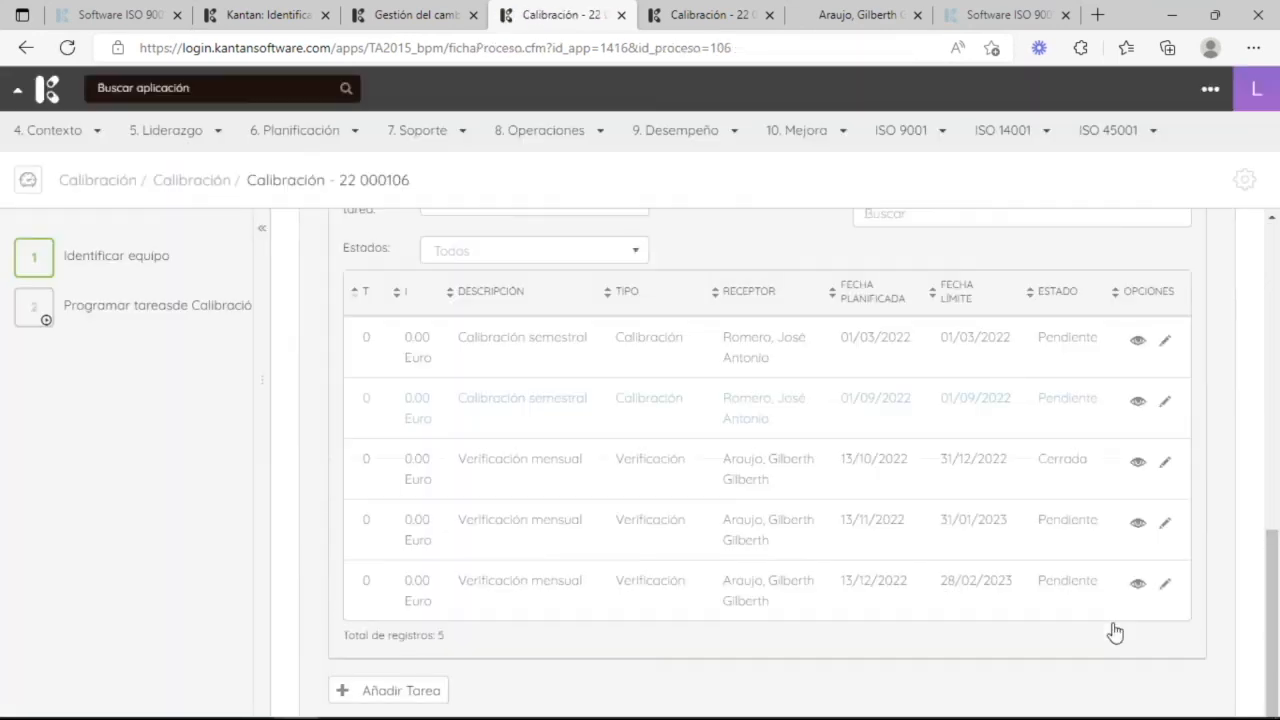
- Print the Programar tareas de Calibración phase in pdf format, setting the page orientation
{"action": "scroll", "coordinate": [1103, 634], "scroll_direction": "up", "scroll_amount": 3}
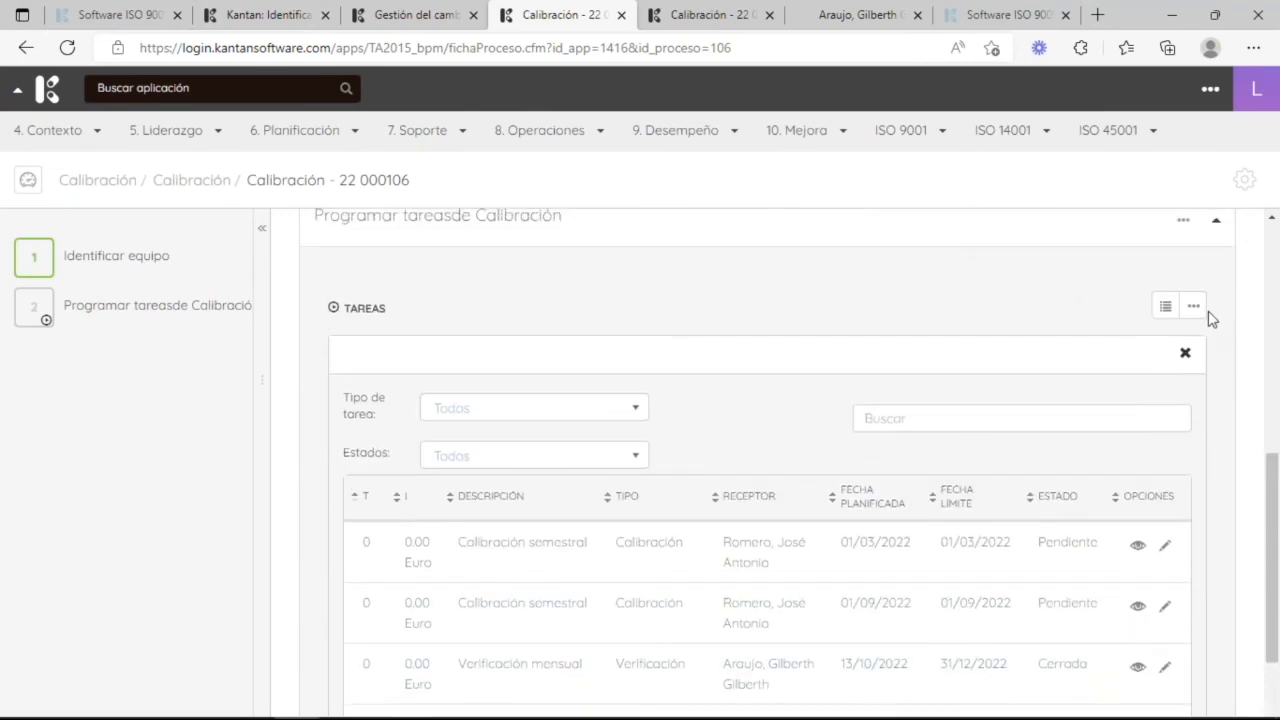
{"action": "left_click", "coordinate": [1186, 222]}
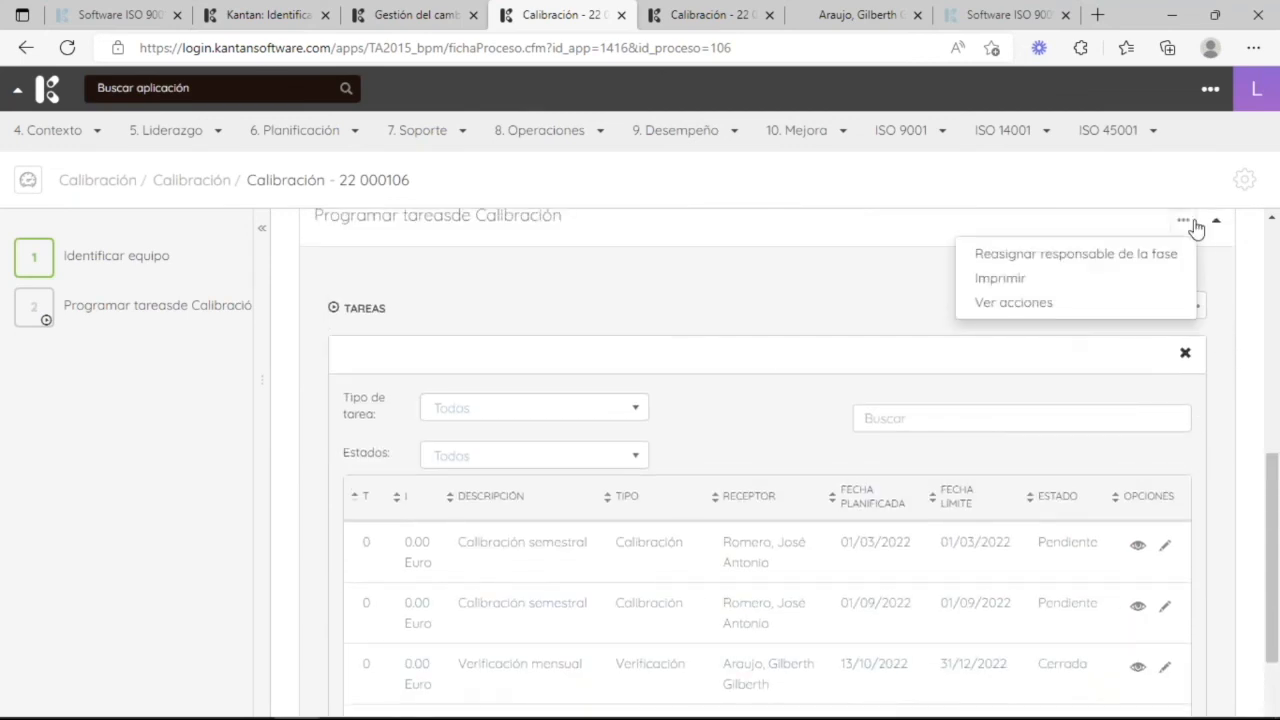
{"action": "left_click", "coordinate": [1116, 279]}
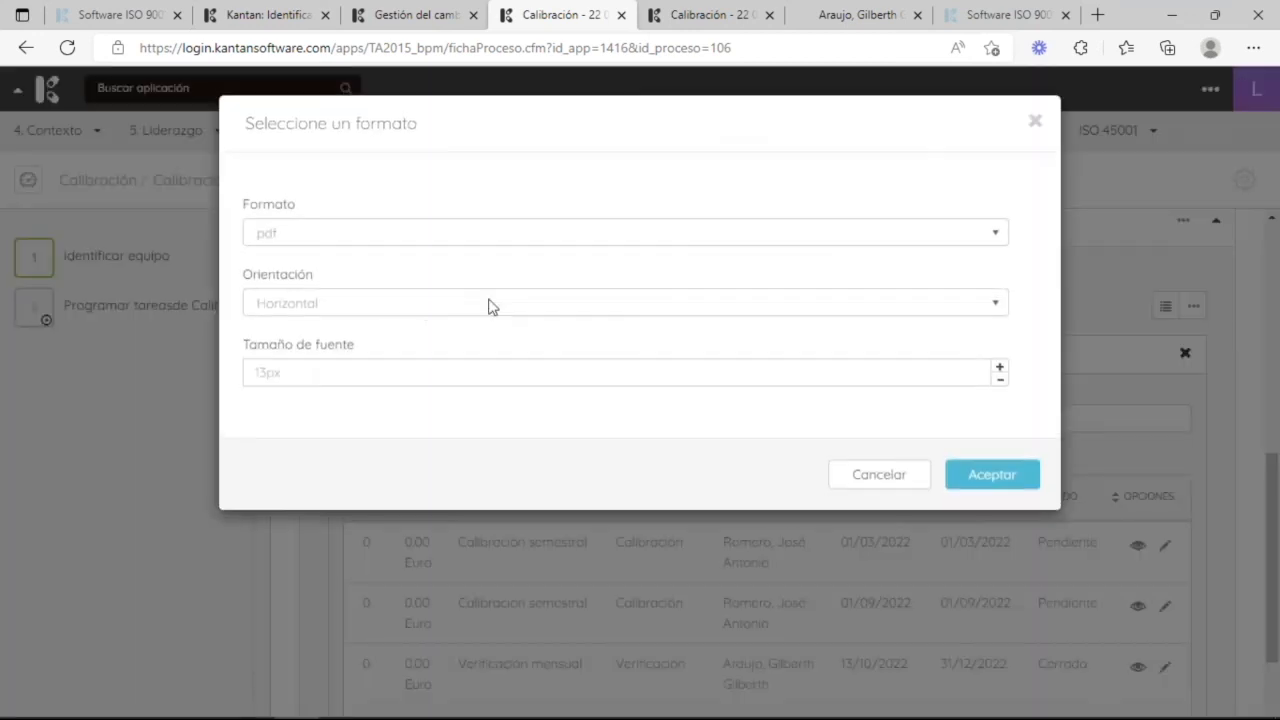
{"action": "left_click", "coordinate": [310, 304]}
{"action": "left_click", "coordinate": [307, 341]}
{"action": "left_click", "coordinate": [1013, 483]}
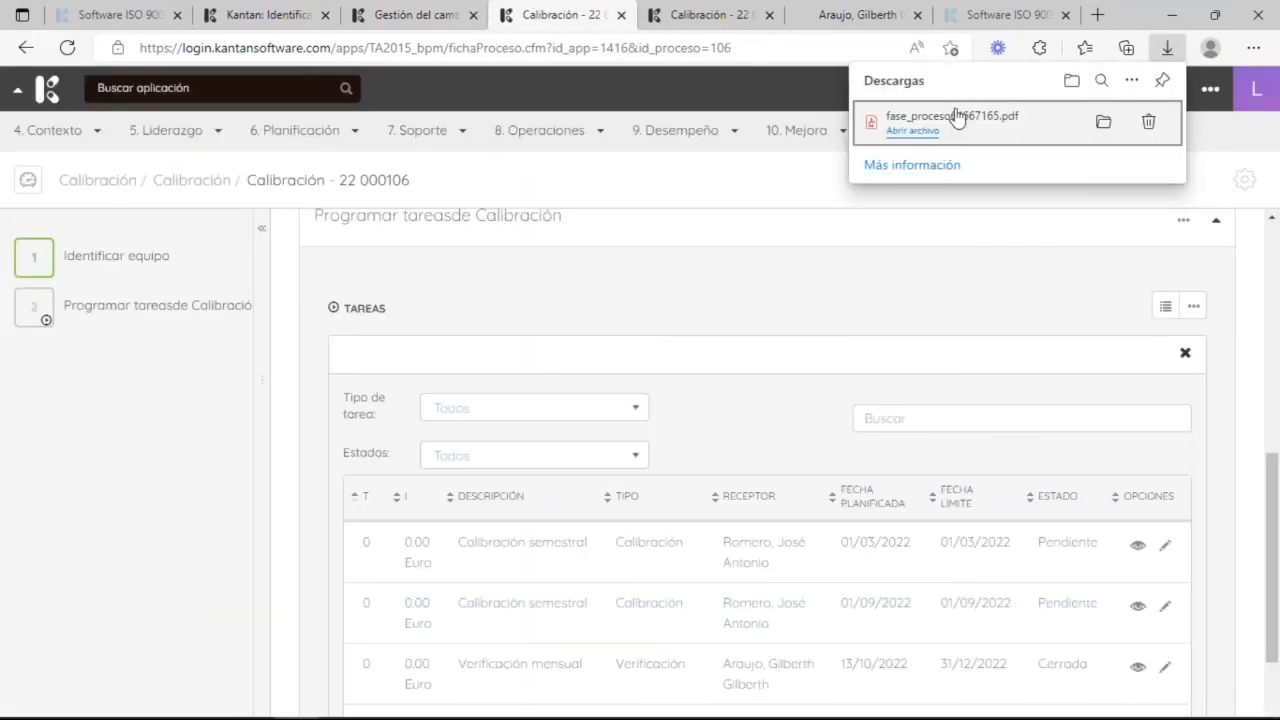
- Open the downloaded PDF of the calibration phase, review its task table and return to the Calibración record
{"action": "left_click", "coordinate": [958, 118]}
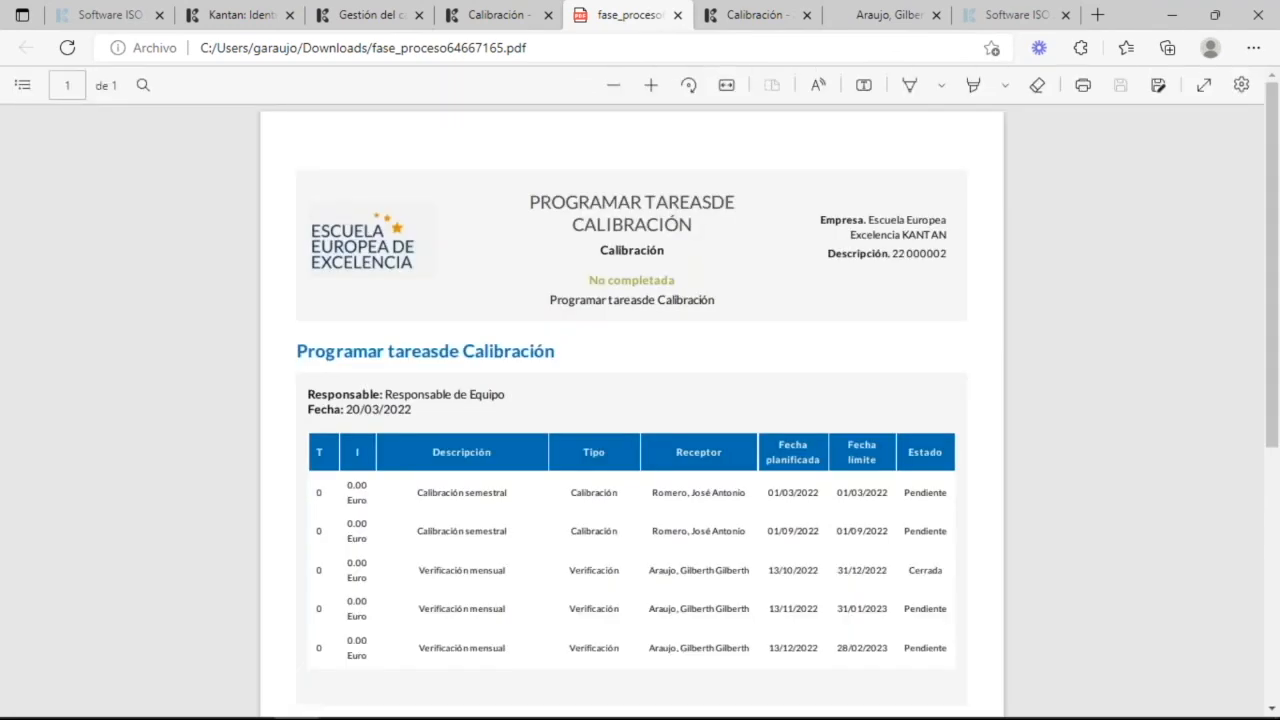
{"action": "scroll", "coordinate": [720, 337], "scroll_direction": "down", "scroll_amount": 5}
{"action": "scroll", "coordinate": [809, 323], "scroll_direction": "up", "scroll_amount": 4}
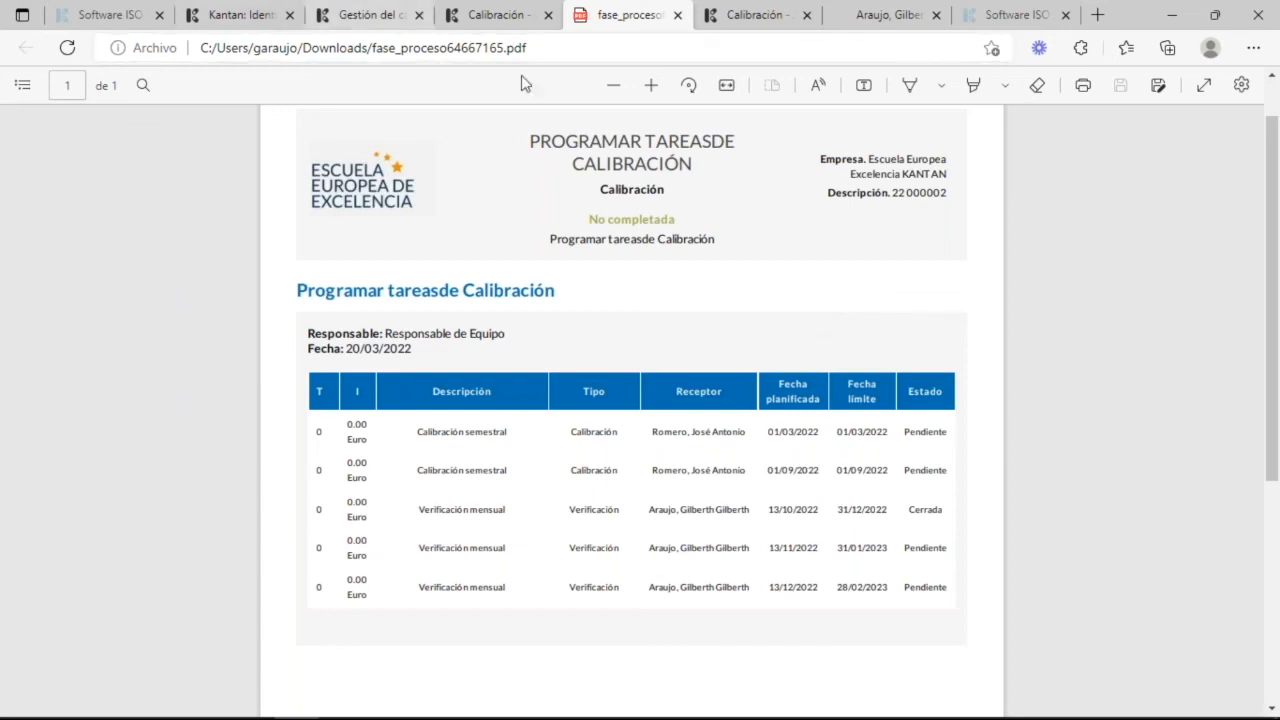
{"action": "left_click", "coordinate": [495, 15]}
{"action": "scroll", "coordinate": [1030, 565], "scroll_direction": "down", "scroll_amount": 1}
{"action": "scroll", "coordinate": [1037, 560], "scroll_direction": "down", "scroll_amount": 2}
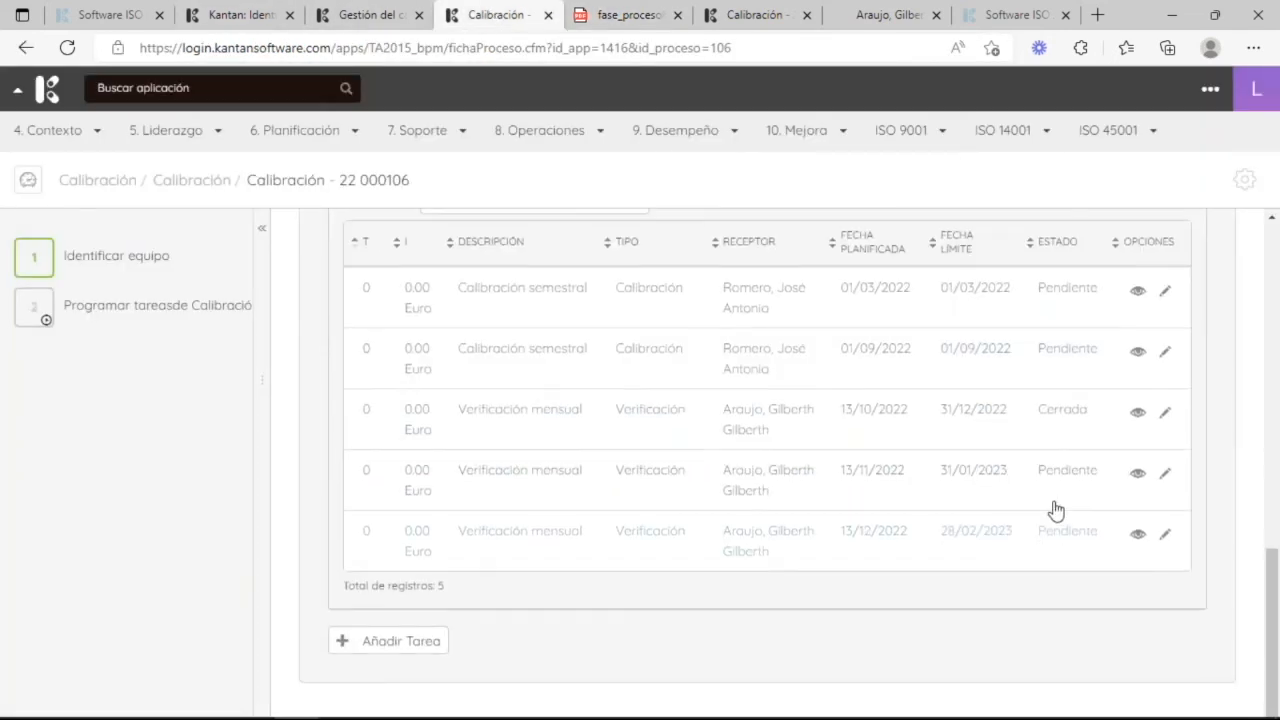
- Go back to the Calibración process list, reopen the 22 000106 record and check its scheduled tasks
{"action": "left_click", "coordinate": [211, 195]}
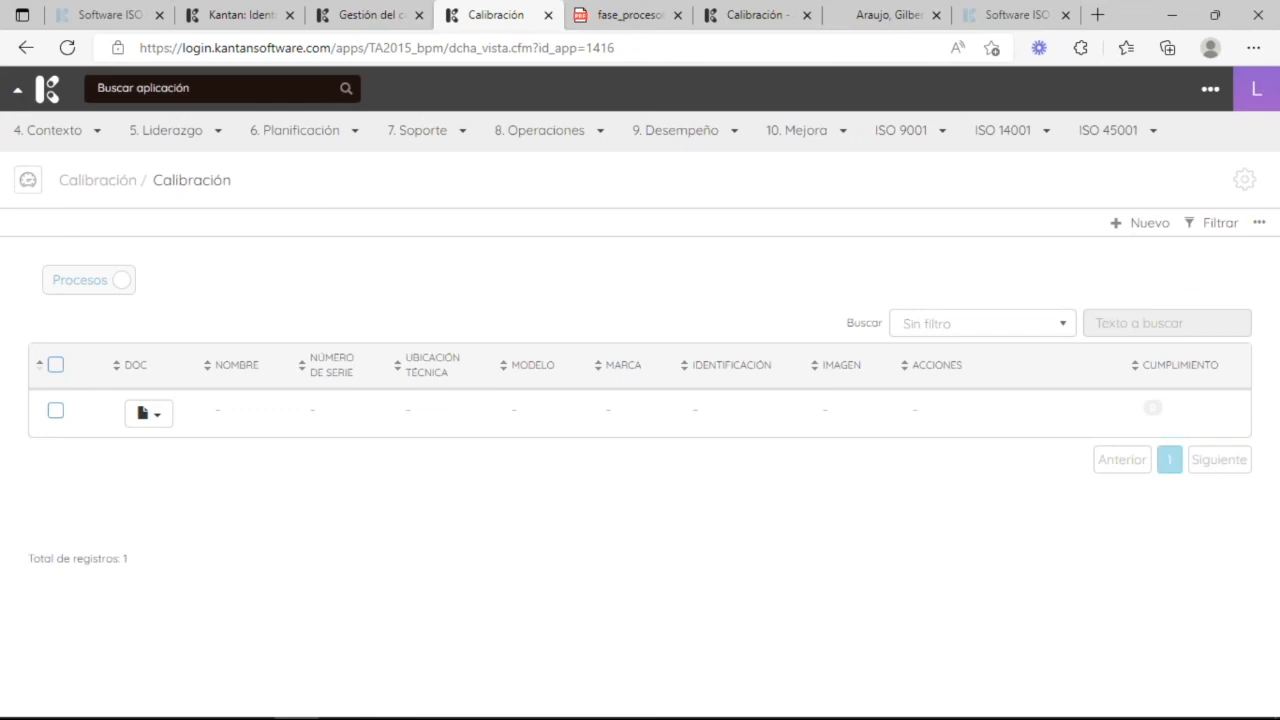
{"action": "left_click", "coordinate": [781, 429]}
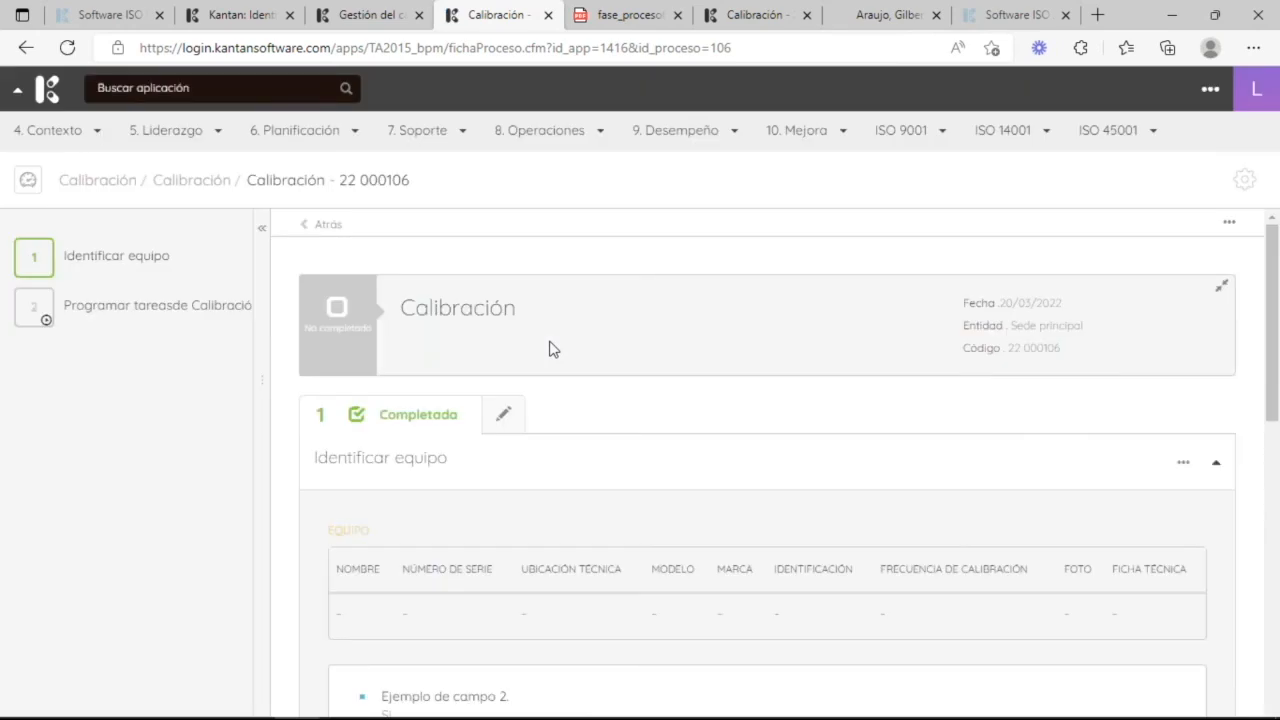
{"action": "scroll", "coordinate": [743, 537], "scroll_direction": "down", "scroll_amount": 6}
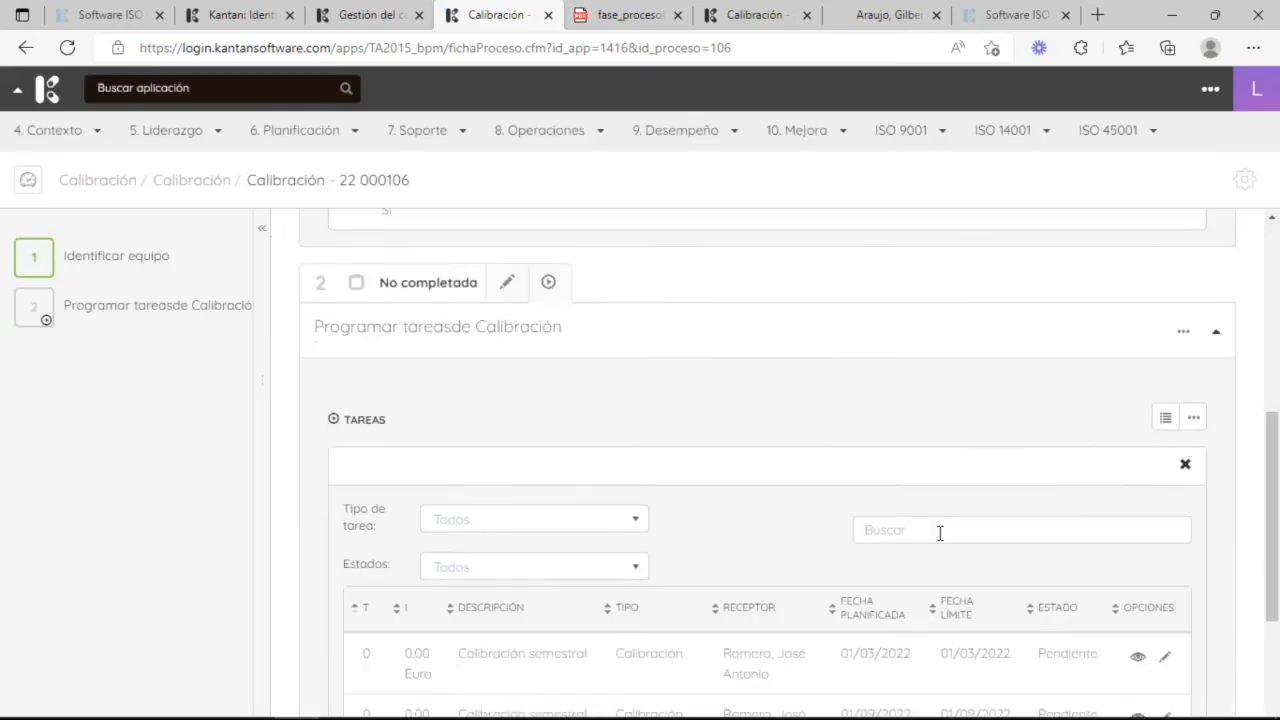
{"action": "scroll", "coordinate": [1151, 634], "scroll_direction": "down", "scroll_amount": 3}
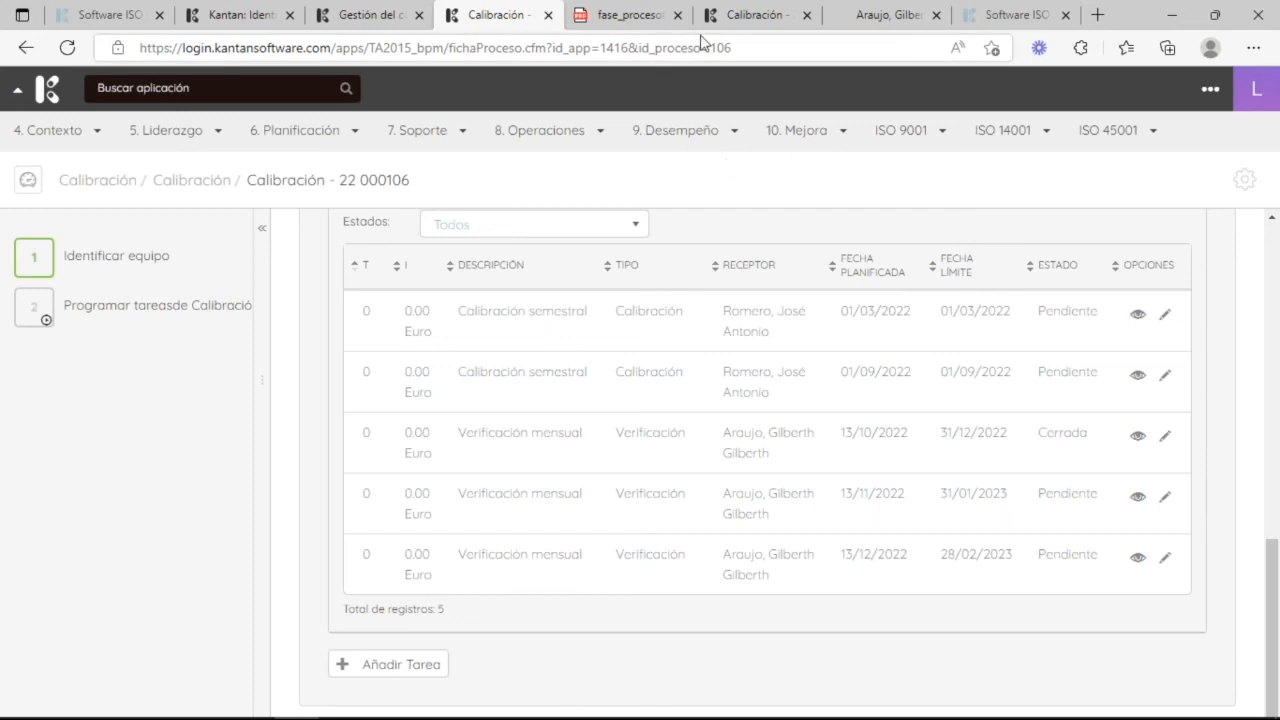
- Switch to the open Gestión del cambio page and open the Entidades application from there
{"action": "left_click", "coordinate": [372, 14]}
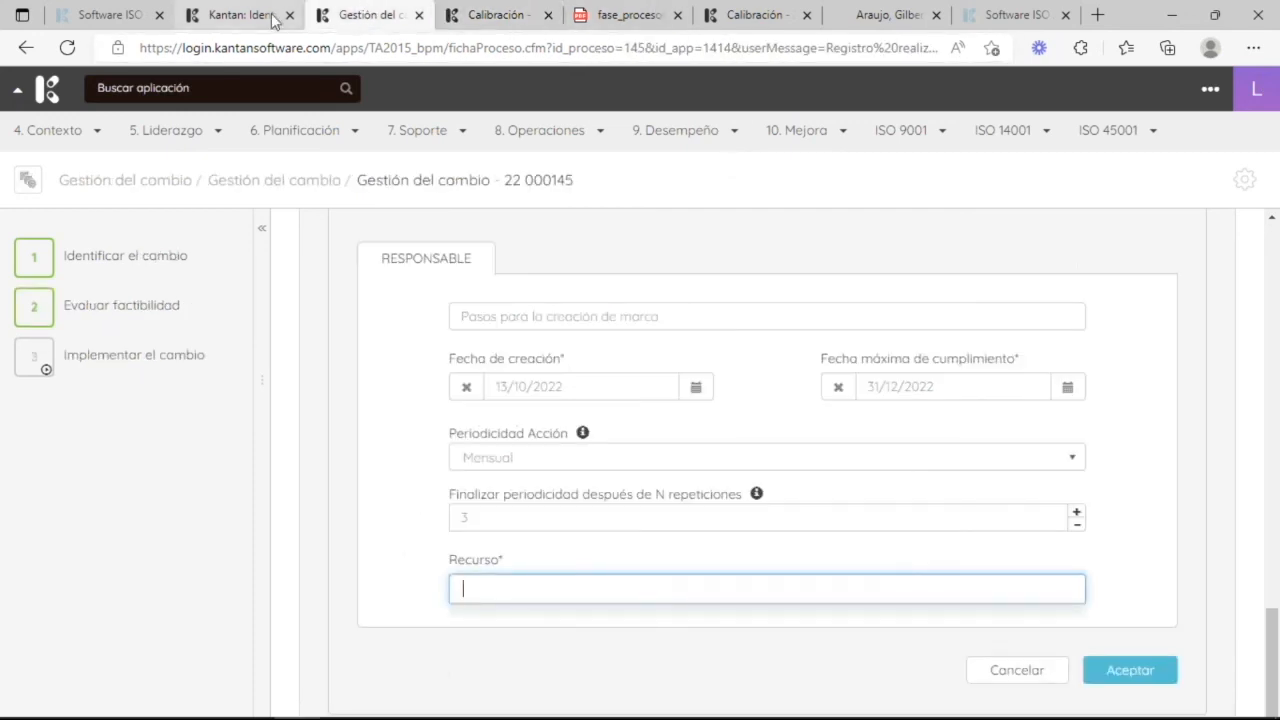
{"action": "left_click", "coordinate": [271, 18]}
{"action": "left_click", "coordinate": [345, 18]}
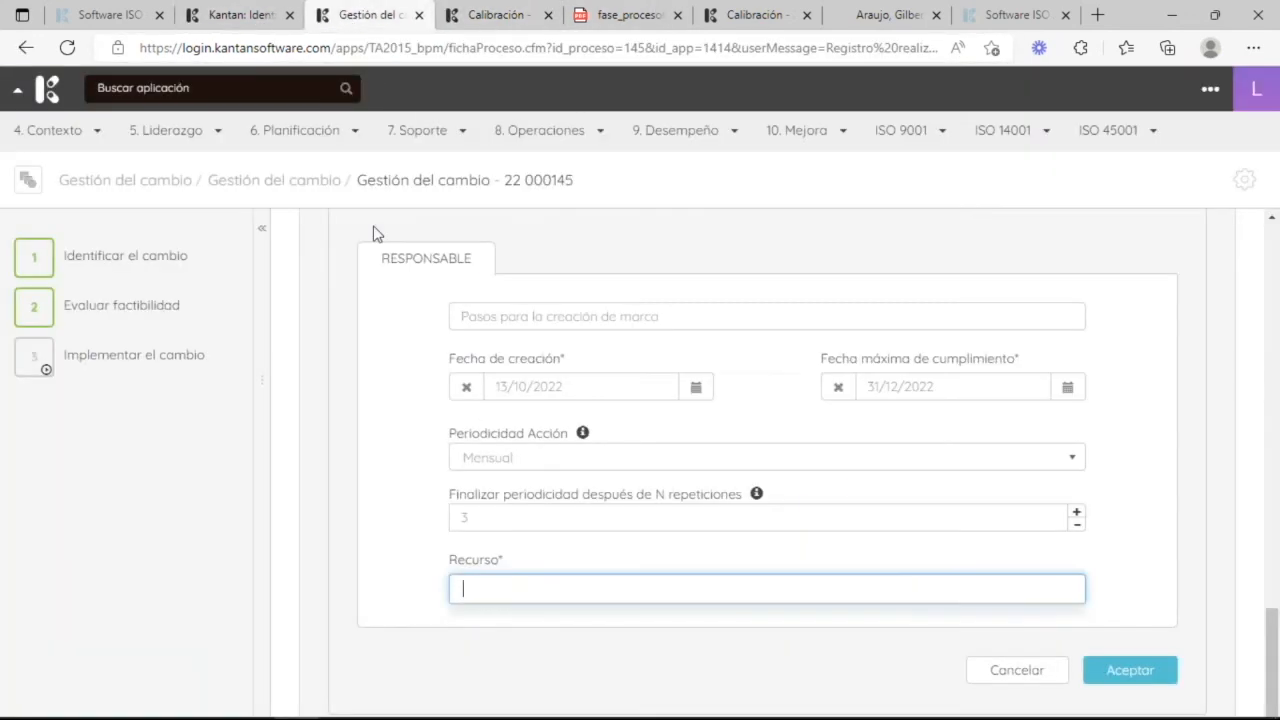
{"action": "left_click", "coordinate": [180, 95]}
{"action": "type", "text": "e"}
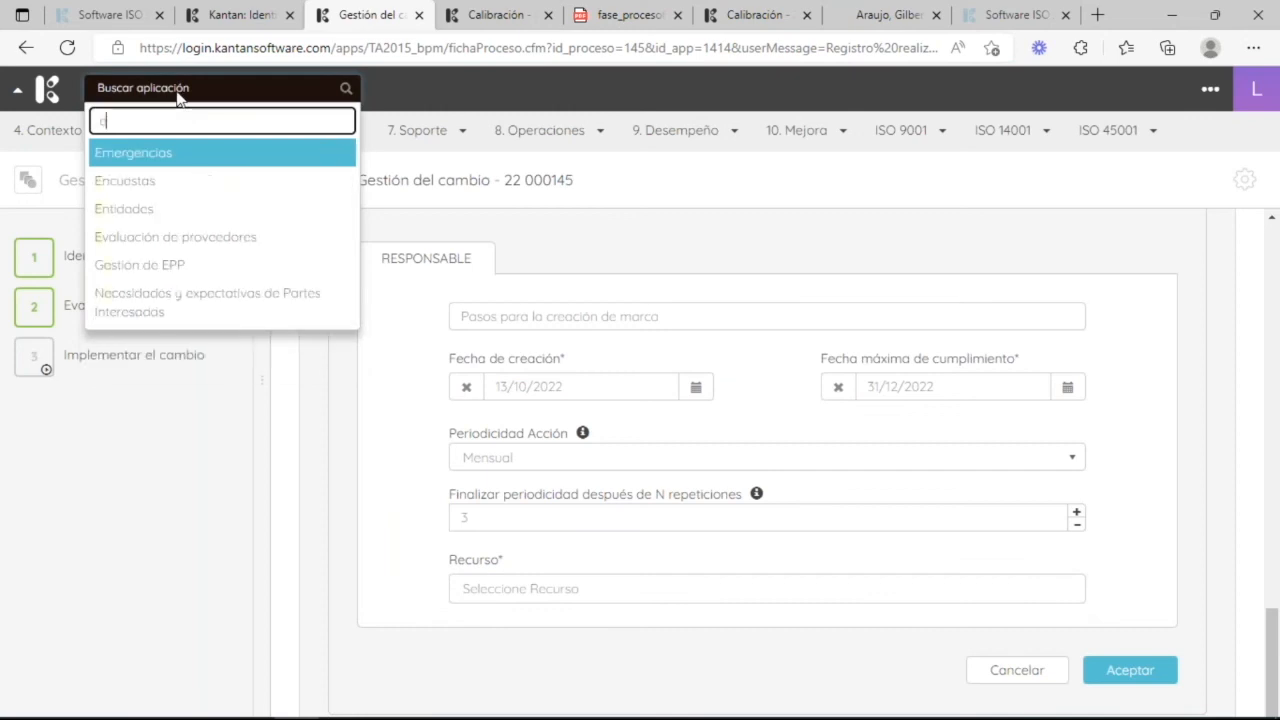
{"action": "type", "text": "n"}
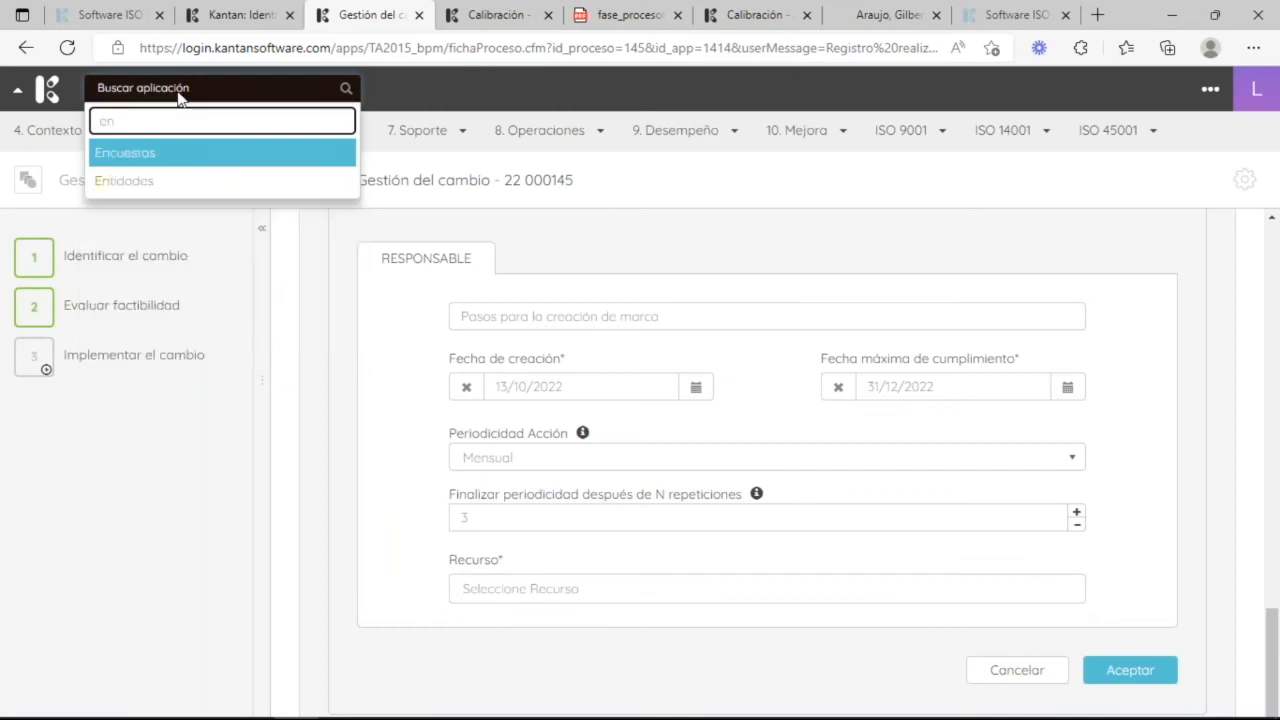
{"action": "left_click", "coordinate": [172, 180]}
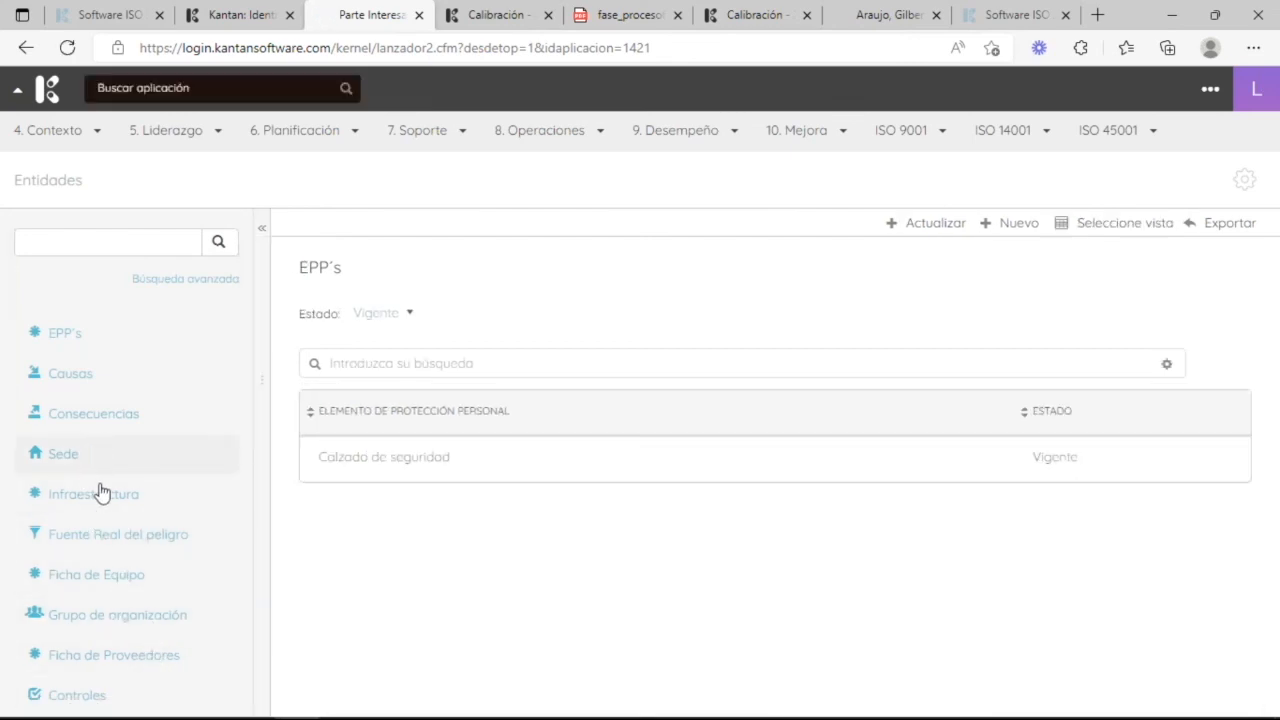
- Open the Micrómetro record under Ficha de Equipo and review its equipment data
{"action": "left_click", "coordinate": [132, 594]}
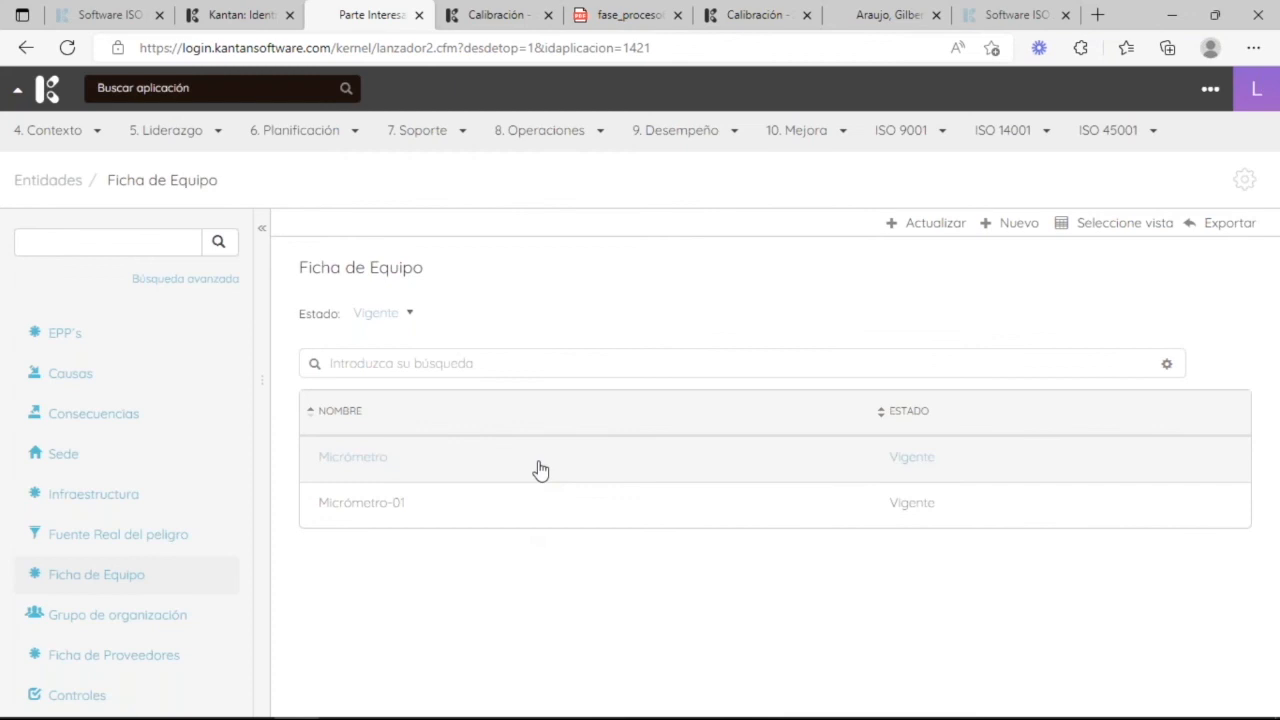
{"action": "left_click", "coordinate": [540, 465]}
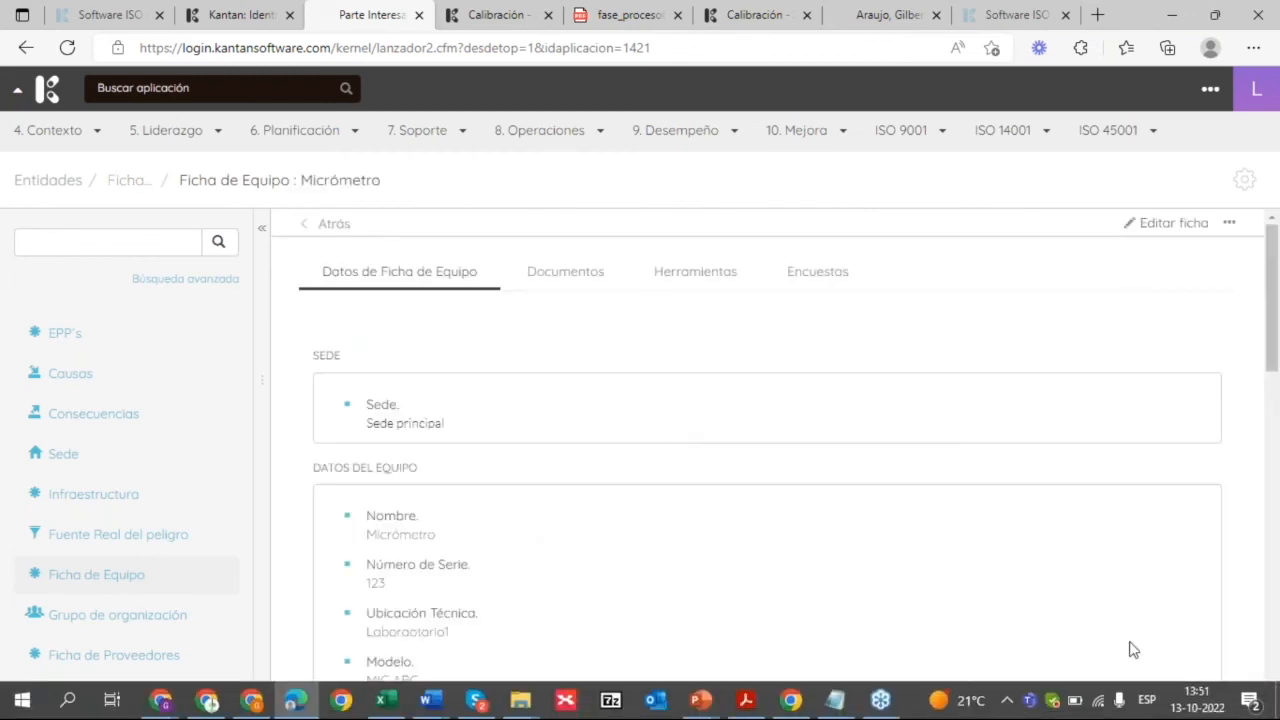
{"action": "scroll", "coordinate": [847, 489], "scroll_direction": "down", "scroll_amount": 3}
{"action": "scroll", "coordinate": [886, 526], "scroll_direction": "down", "scroll_amount": 8}
{"action": "scroll", "coordinate": [895, 531], "scroll_direction": "up", "scroll_amount": 6}
{"action": "scroll", "coordinate": [915, 546], "scroll_direction": "up", "scroll_amount": 5}
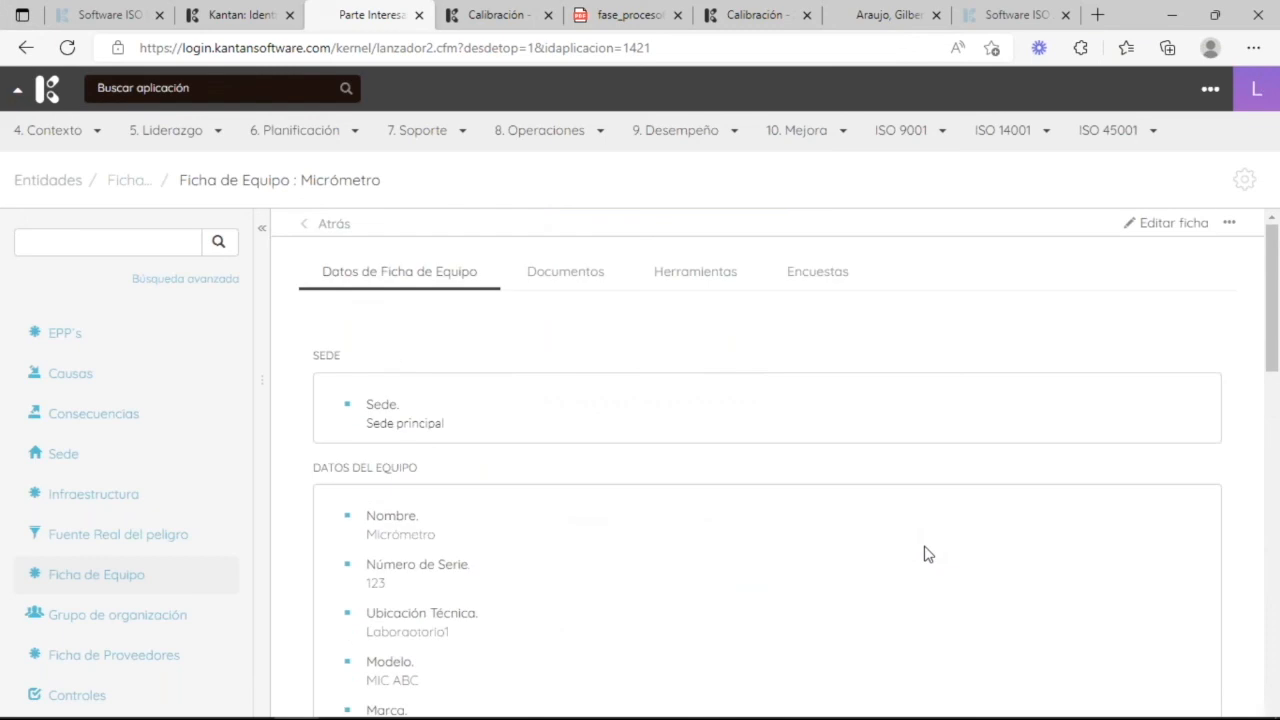
- Start adding a document to the Micrómetro record and title it "Calibración de equipo patrón"
{"action": "left_click", "coordinate": [575, 280]}
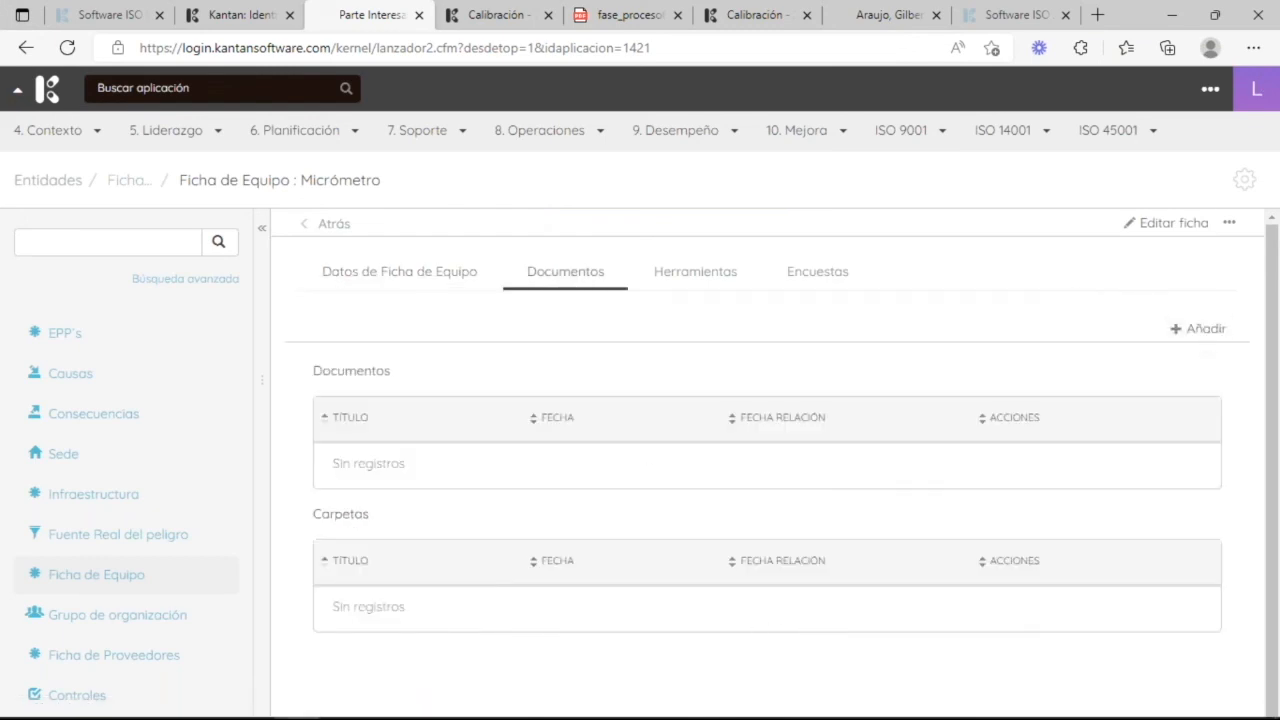
{"action": "left_click", "coordinate": [1200, 330]}
{"action": "left_click", "coordinate": [353, 342]}
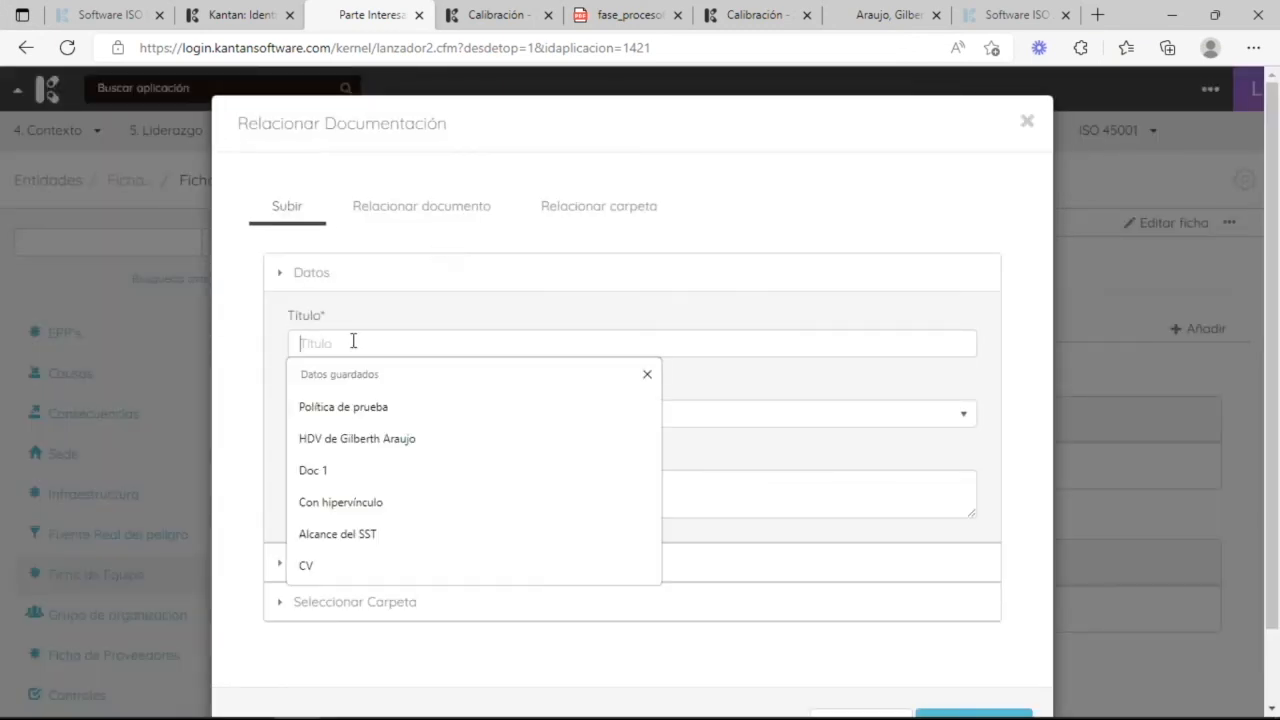
{"action": "type", "text": "Calibración de equipo patrón"}
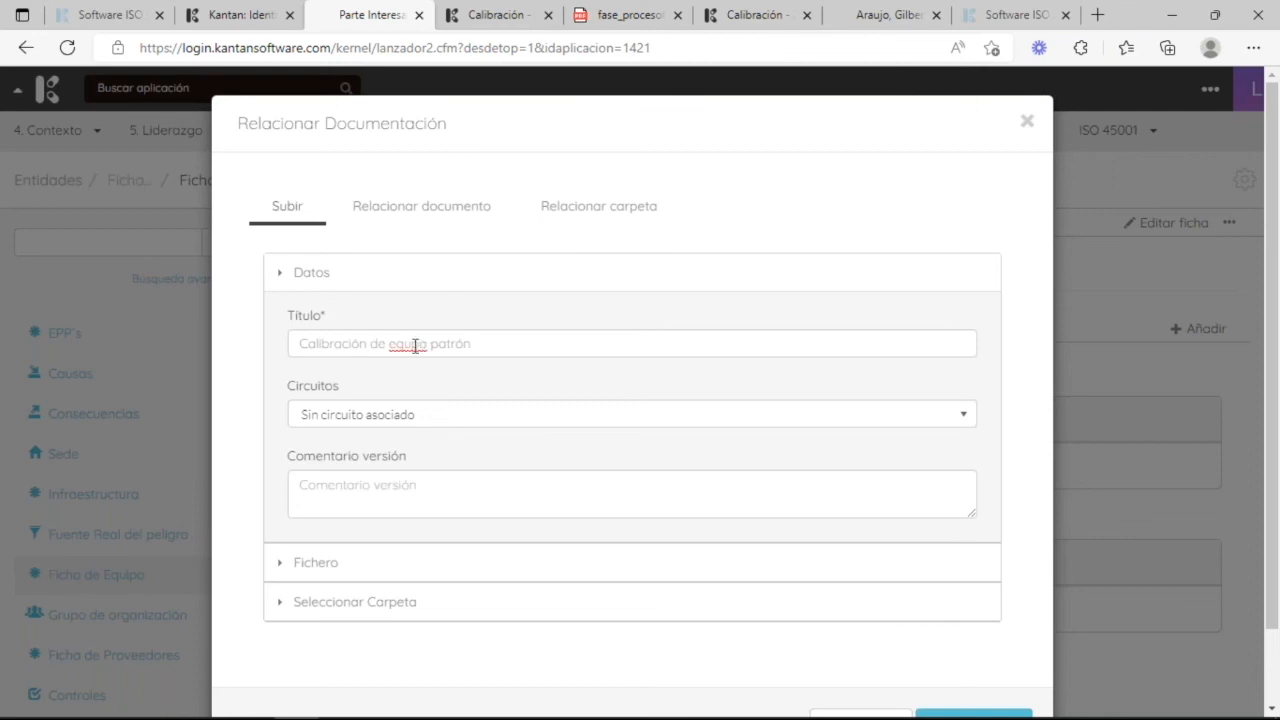
{"action": "left_click", "coordinate": [415, 346]}
{"action": "type", "text": "i"}
- Keep Sin circuito asociado, enter the version comment "octubre 2022" and open the document's Fichero section
{"action": "left_click", "coordinate": [394, 422]}
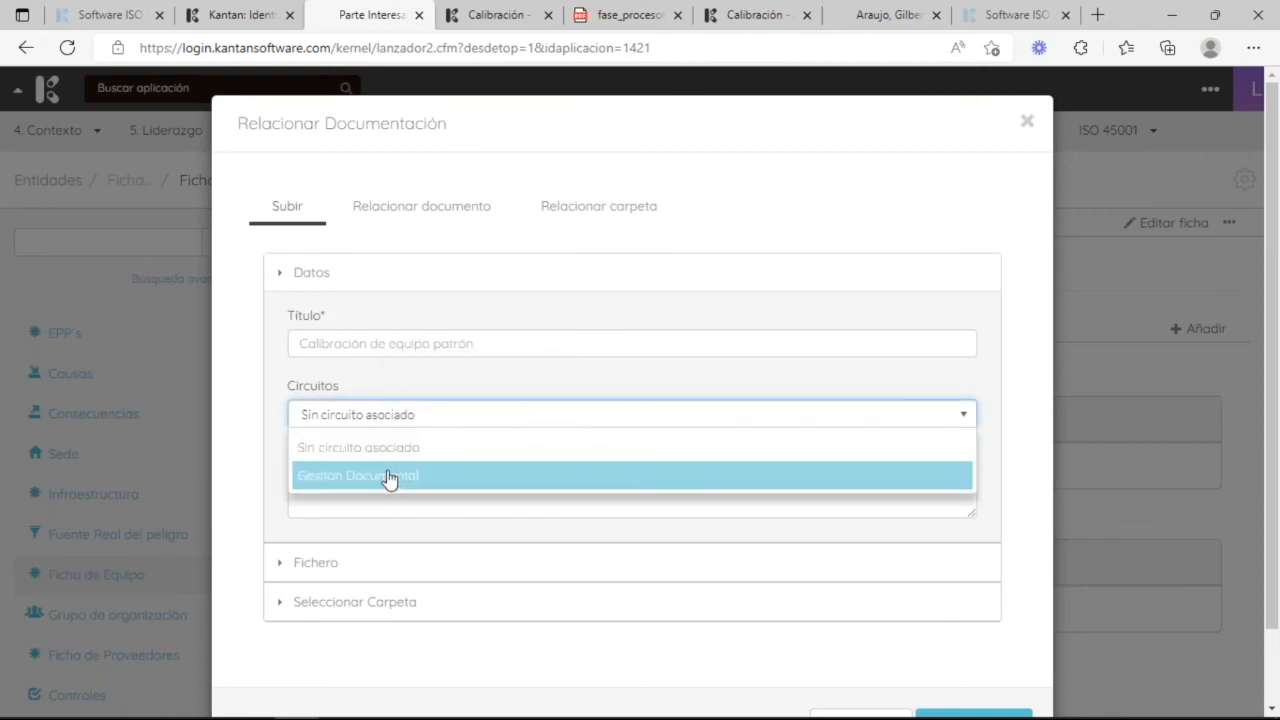
{"action": "left_click", "coordinate": [400, 456]}
{"action": "left_click", "coordinate": [398, 480]}
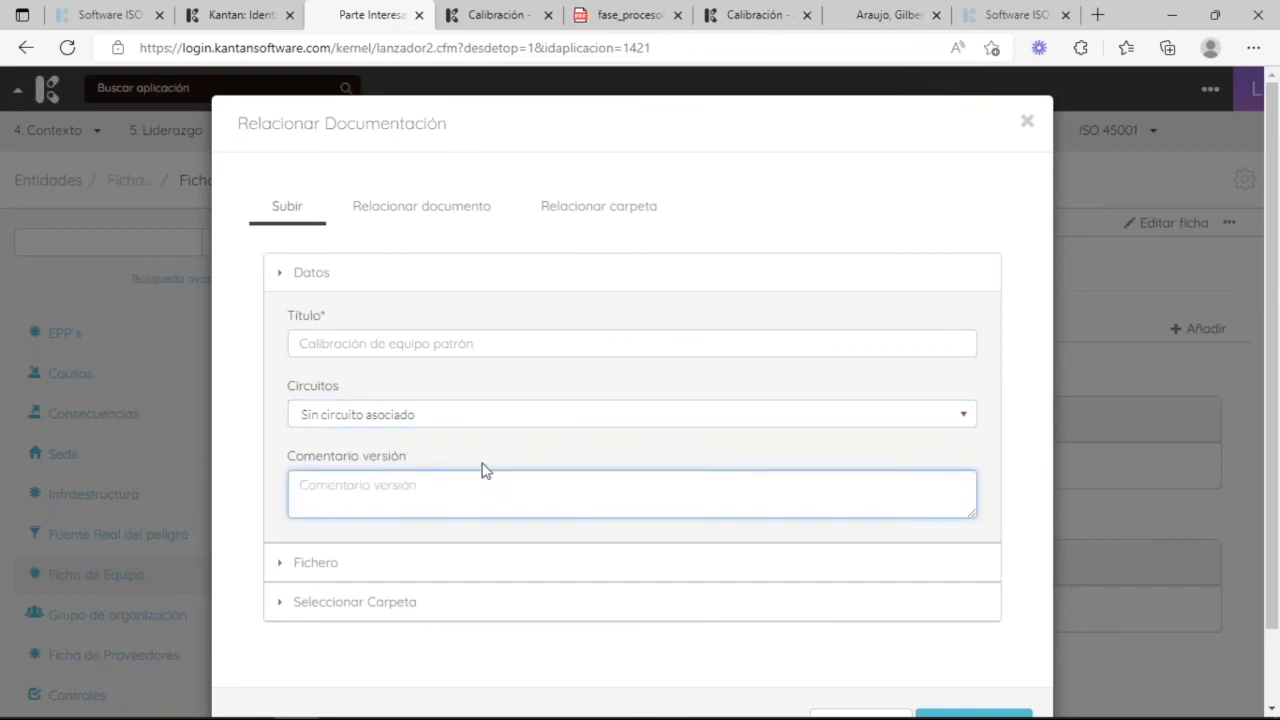
{"action": "type", "text": "octubre 2022"}
{"action": "left_click", "coordinate": [366, 570]}
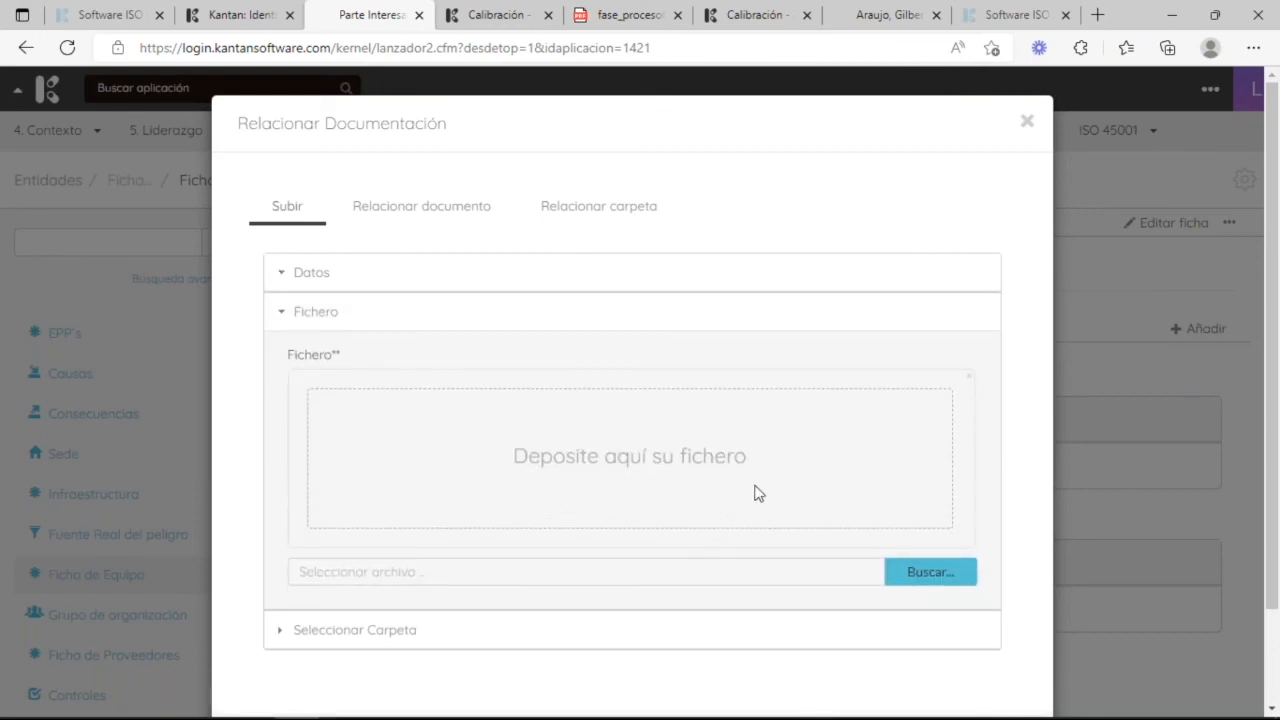
- Try attaching WhatsApp Image 2022-10-05 at 12.51.30 as the document's file, then remove it
{"action": "left_click", "coordinate": [918, 573]}
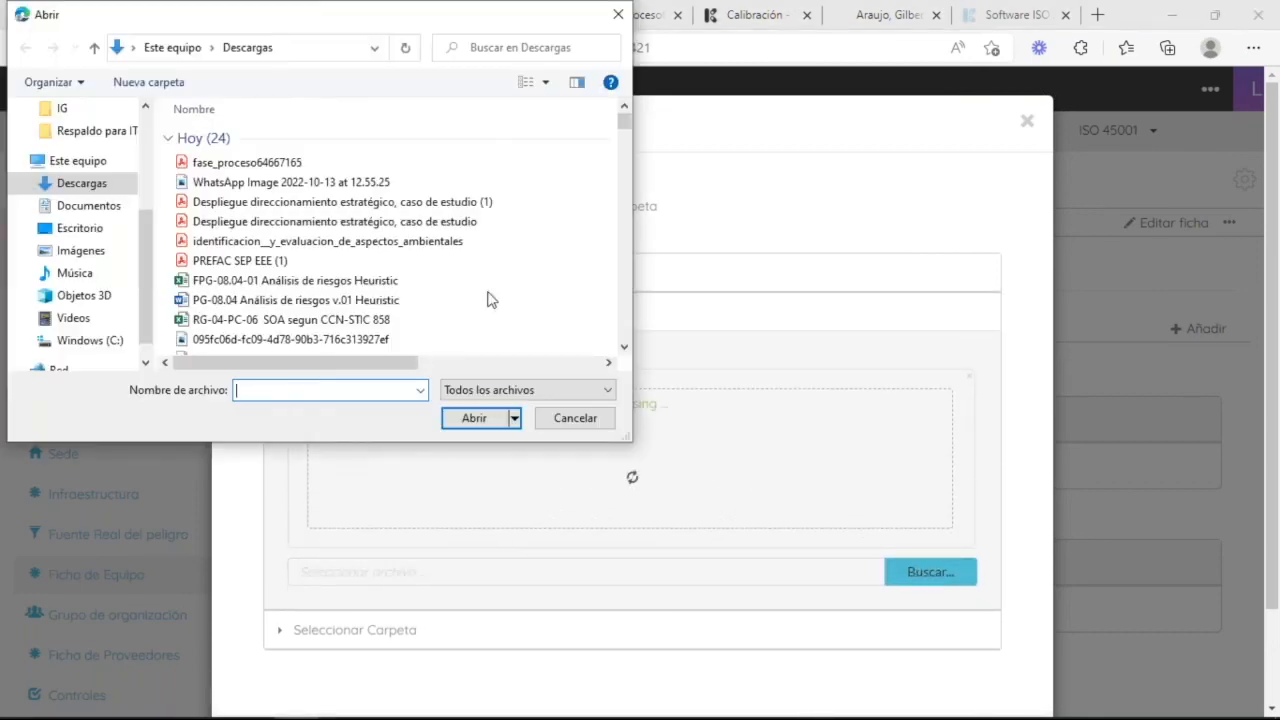
{"action": "scroll", "coordinate": [320, 302], "scroll_direction": "down", "scroll_amount": 4}
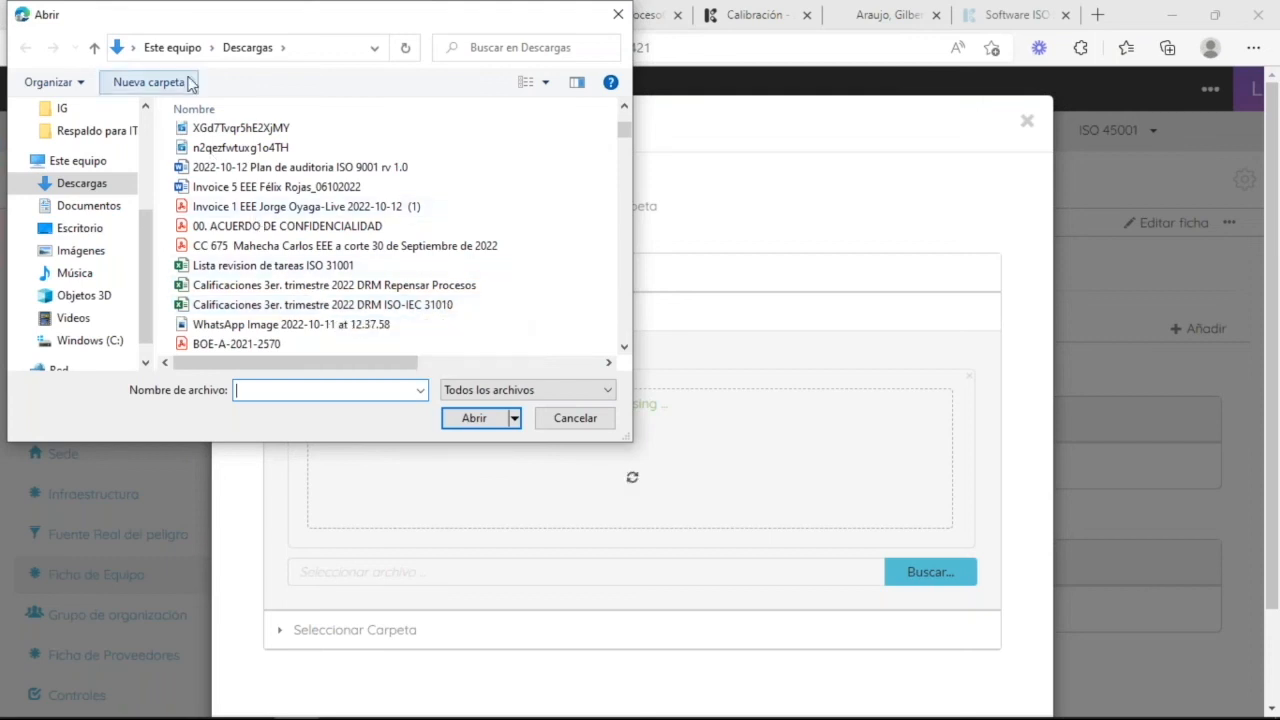
{"action": "scroll", "coordinate": [251, 245], "scroll_direction": "down", "scroll_amount": 4}
{"action": "scroll", "coordinate": [268, 300], "scroll_direction": "down", "scroll_amount": 3}
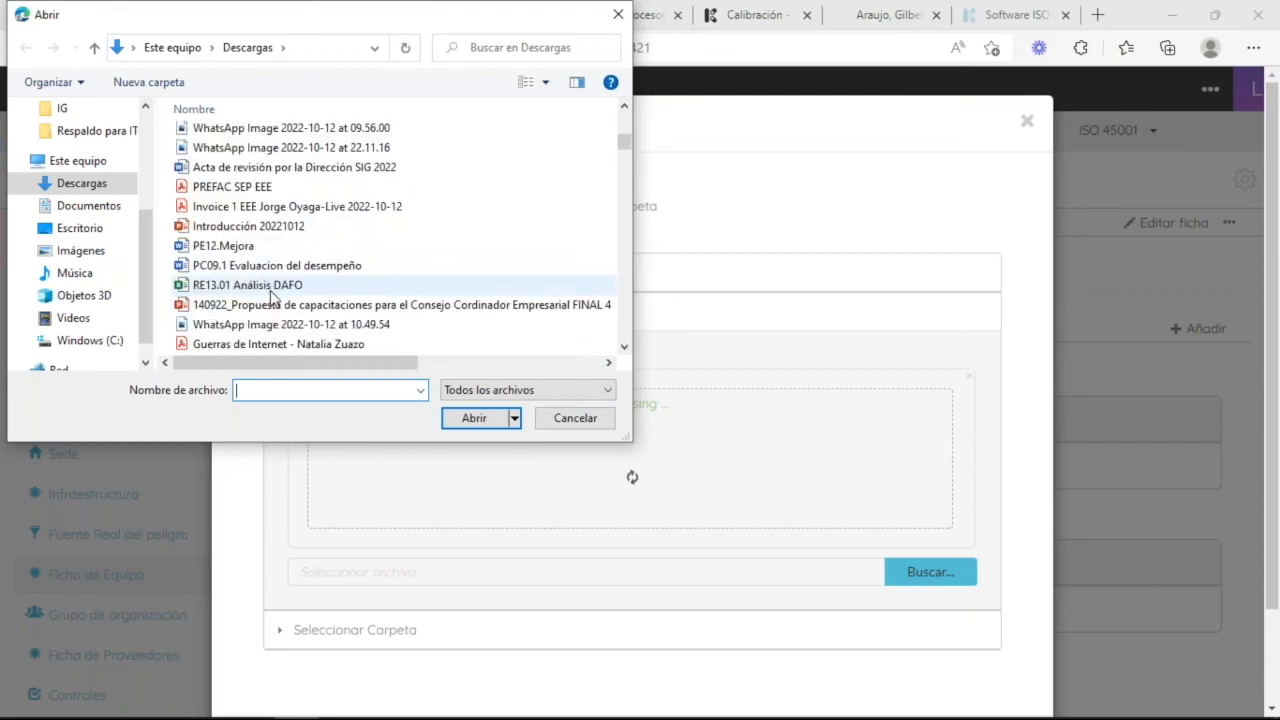
{"action": "scroll", "coordinate": [270, 300], "scroll_direction": "down", "scroll_amount": 4}
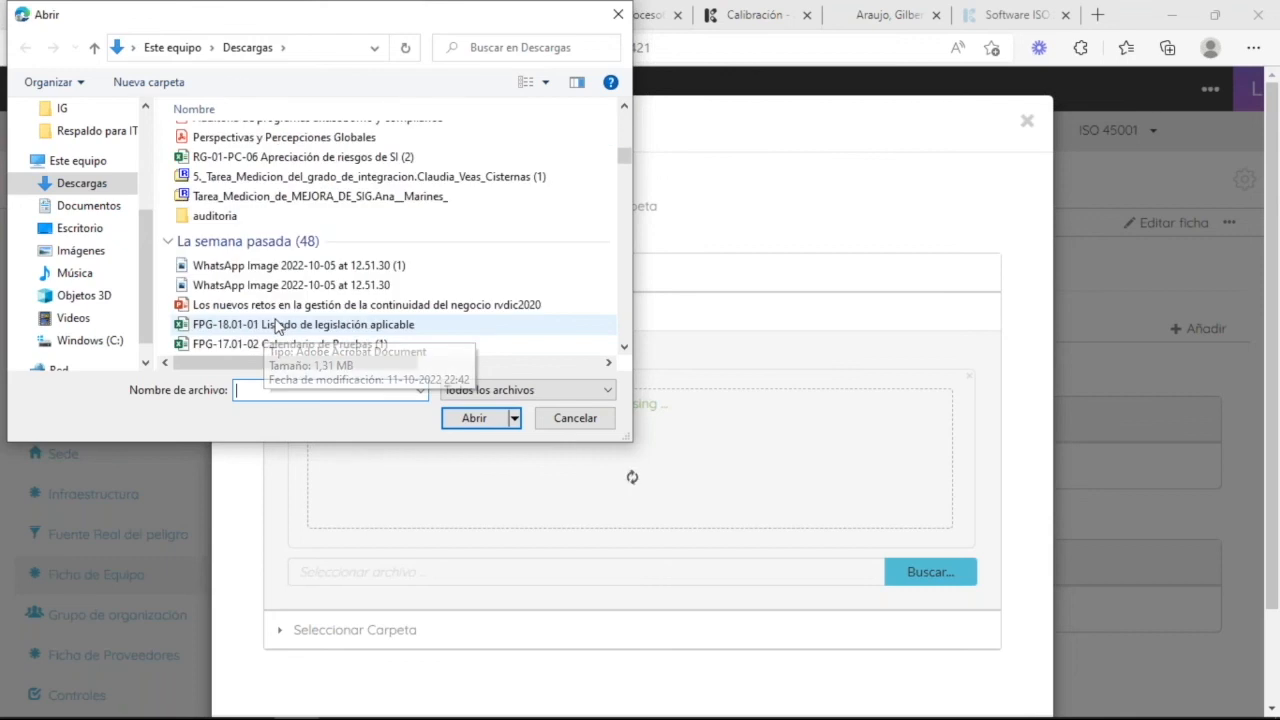
{"action": "left_click", "coordinate": [285, 285]}
{"action": "left_click", "coordinate": [476, 419]}
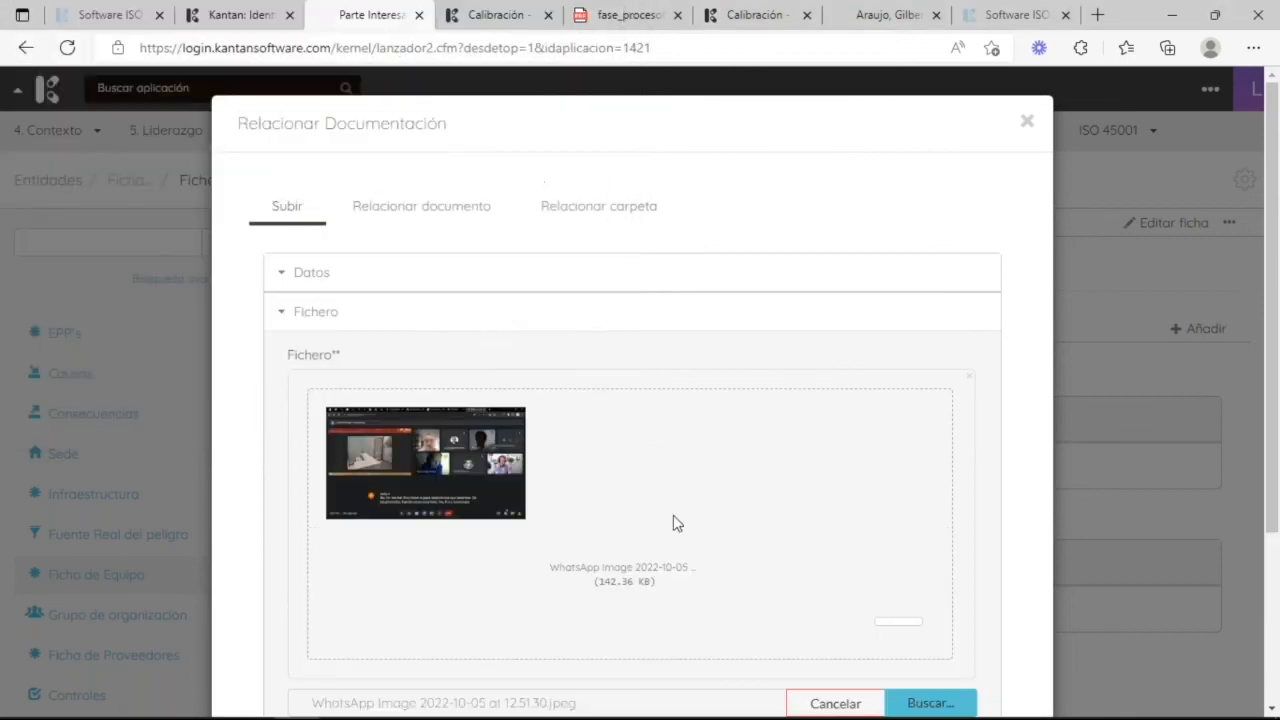
{"action": "scroll", "coordinate": [922, 525], "scroll_direction": "down", "scroll_amount": 3}
{"action": "left_click", "coordinate": [835, 460]}
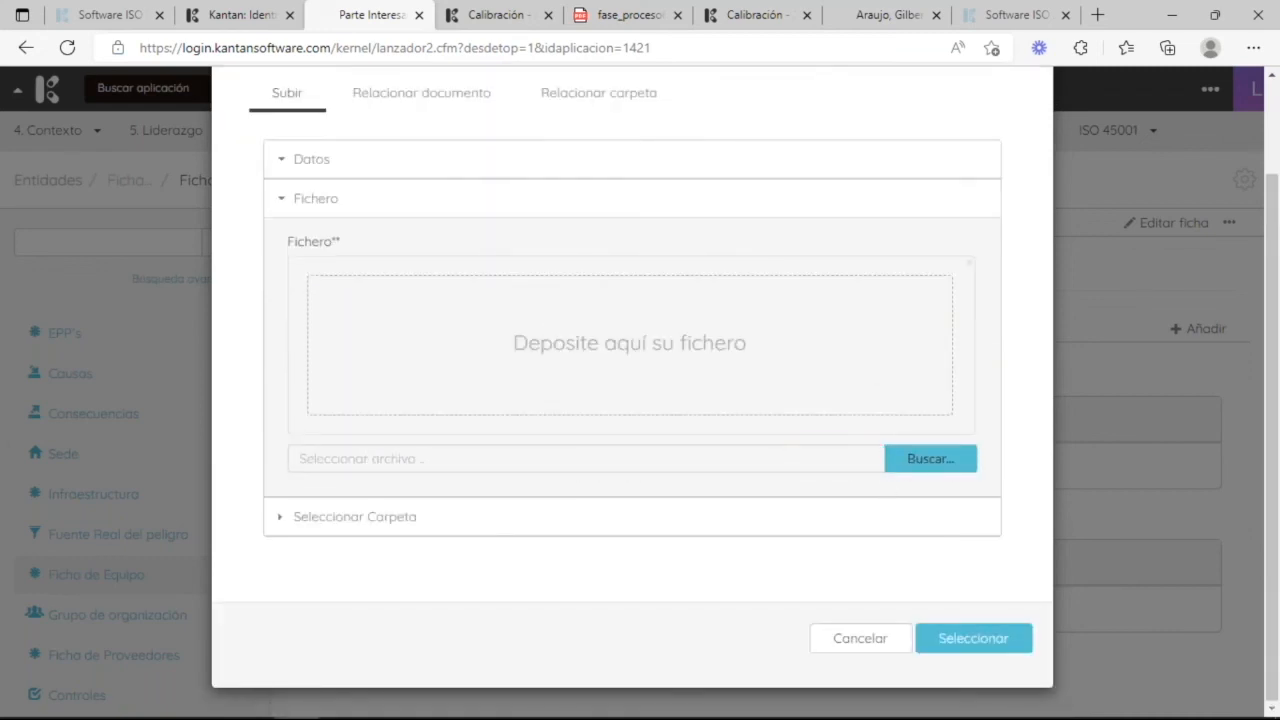
- Attach the PC09.1 Evaluacion del desempeño file from Descargas as the document's file
{"action": "left_click", "coordinate": [897, 464]}
{"action": "scroll", "coordinate": [363, 294], "scroll_direction": "down", "scroll_amount": 5}
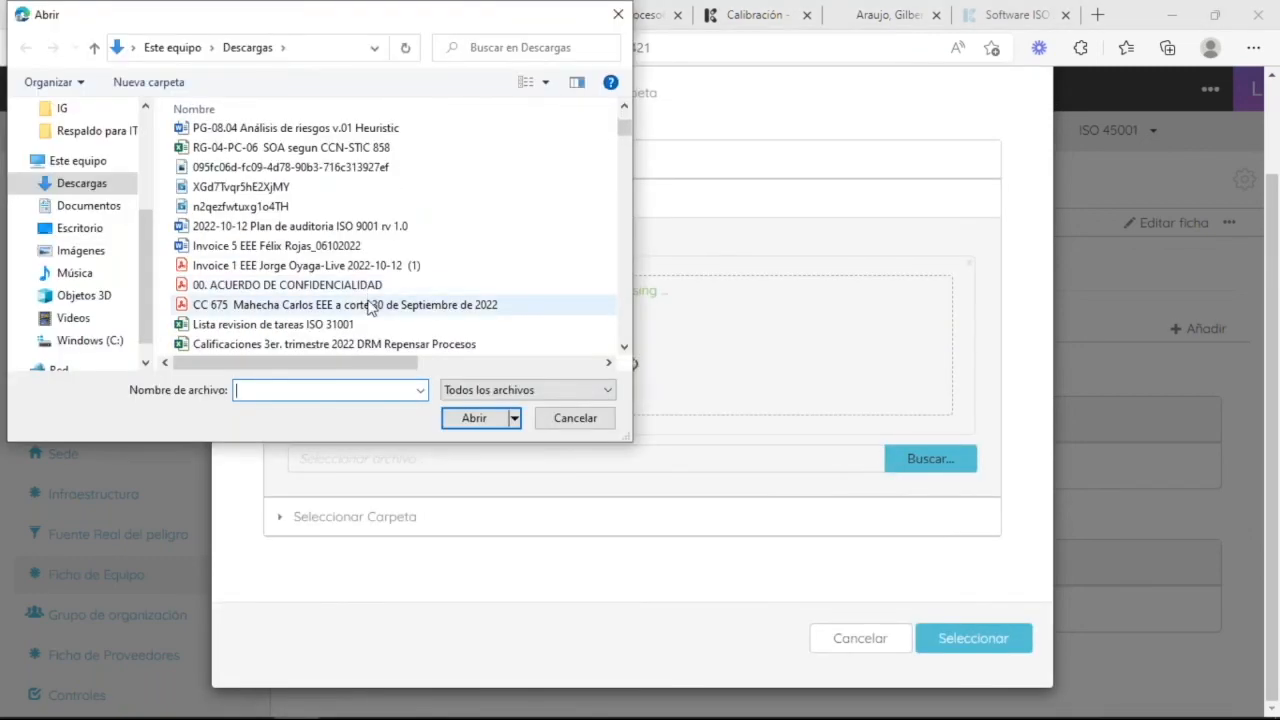
{"action": "scroll", "coordinate": [371, 307], "scroll_direction": "down", "scroll_amount": 1}
{"action": "scroll", "coordinate": [372, 310], "scroll_direction": "down", "scroll_amount": 2}
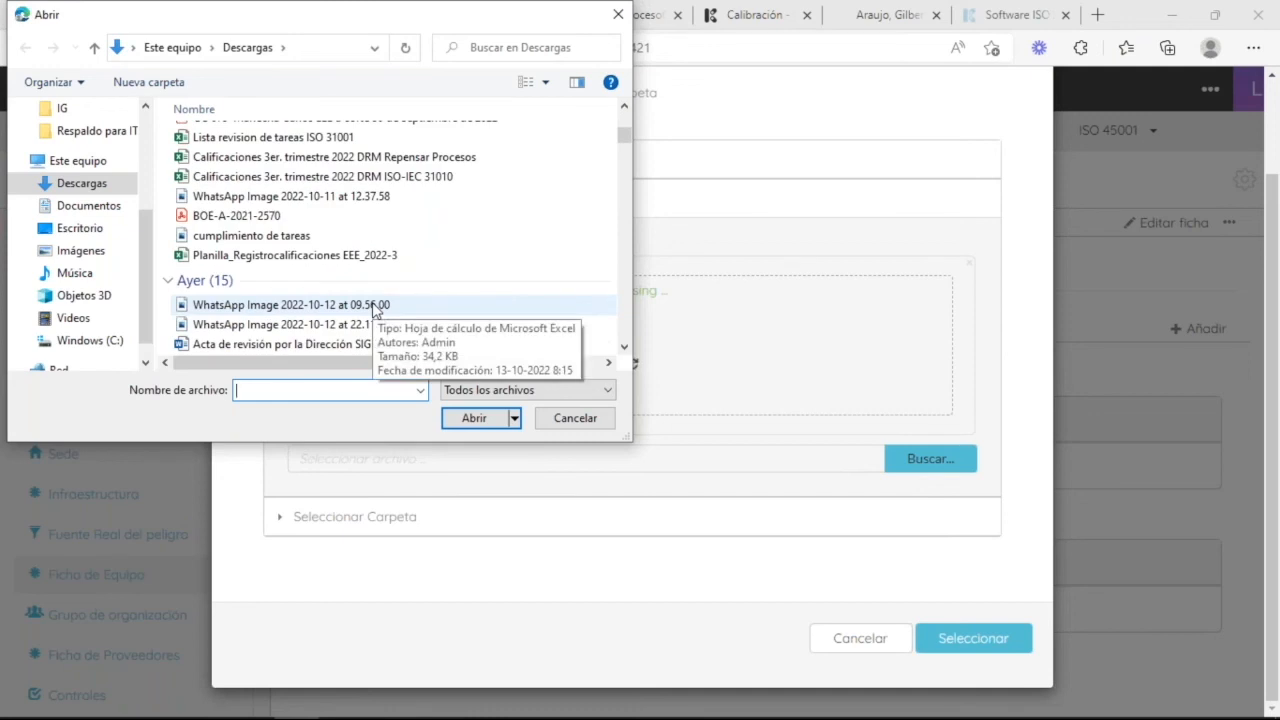
{"action": "scroll", "coordinate": [374, 315], "scroll_direction": "down", "scroll_amount": 3}
{"action": "scroll", "coordinate": [372, 300], "scroll_direction": "up", "scroll_amount": 1}
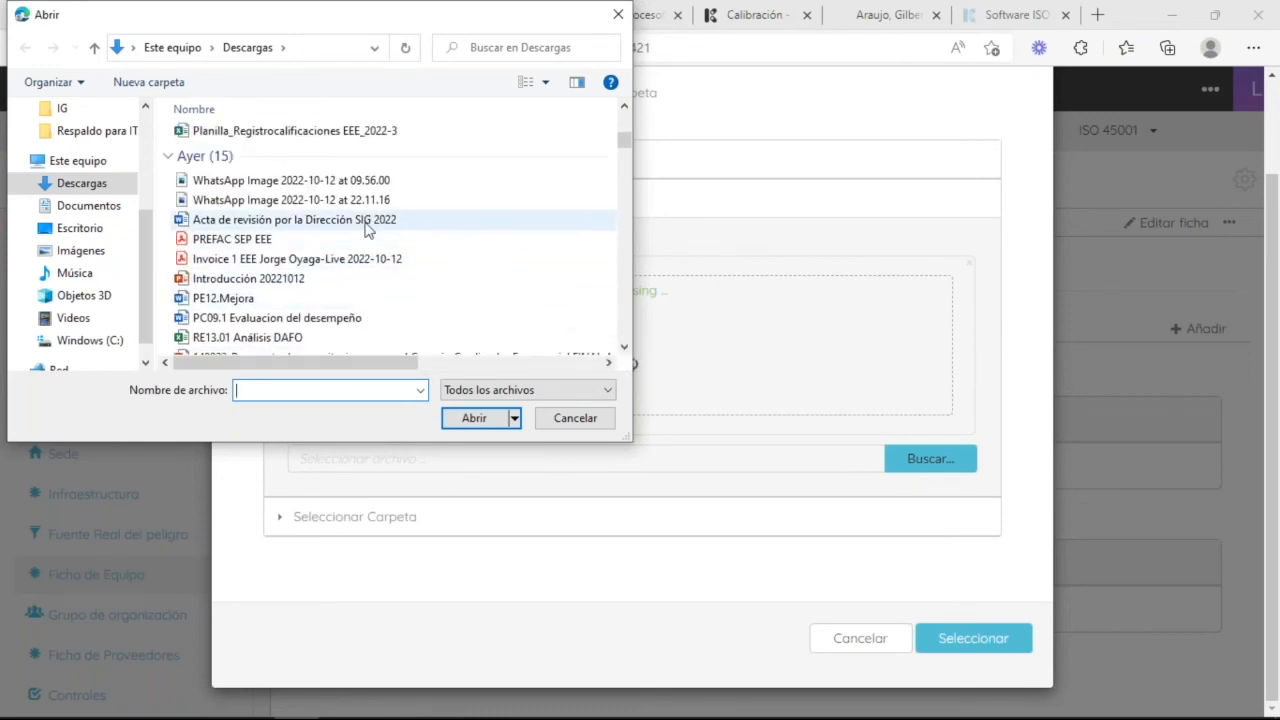
{"action": "left_click", "coordinate": [368, 319]}
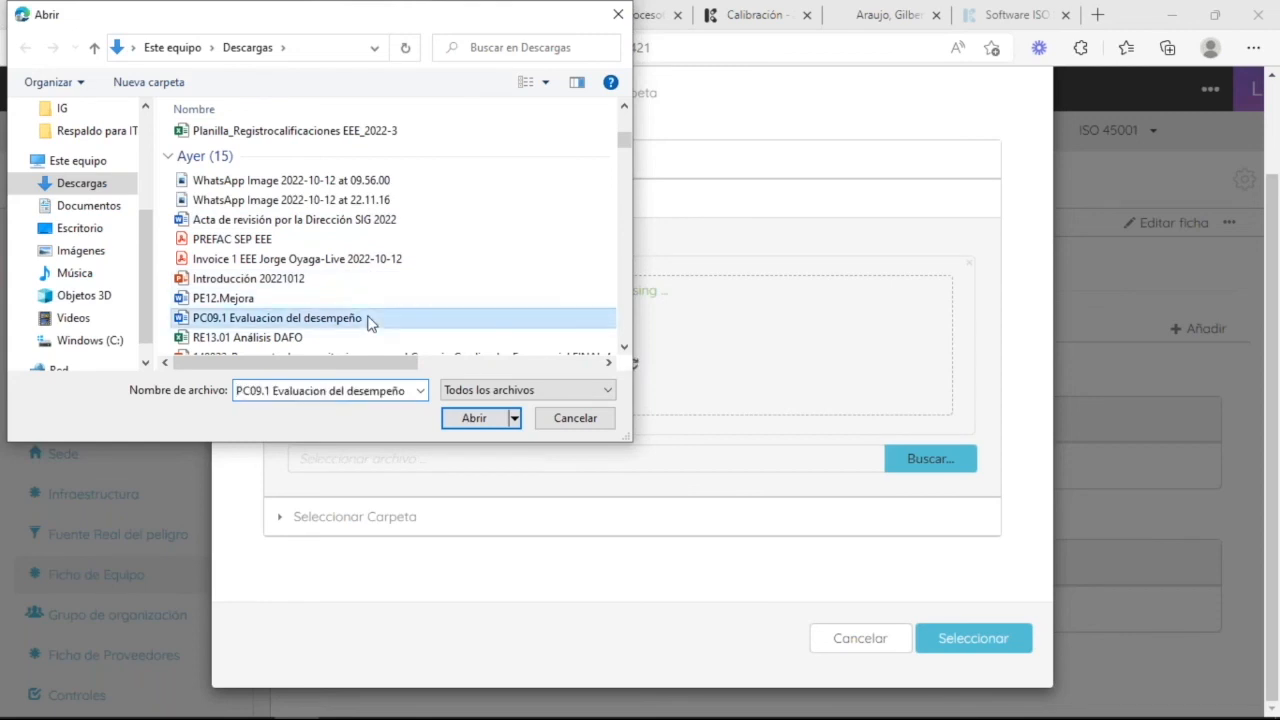
{"action": "left_click", "coordinate": [488, 423]}
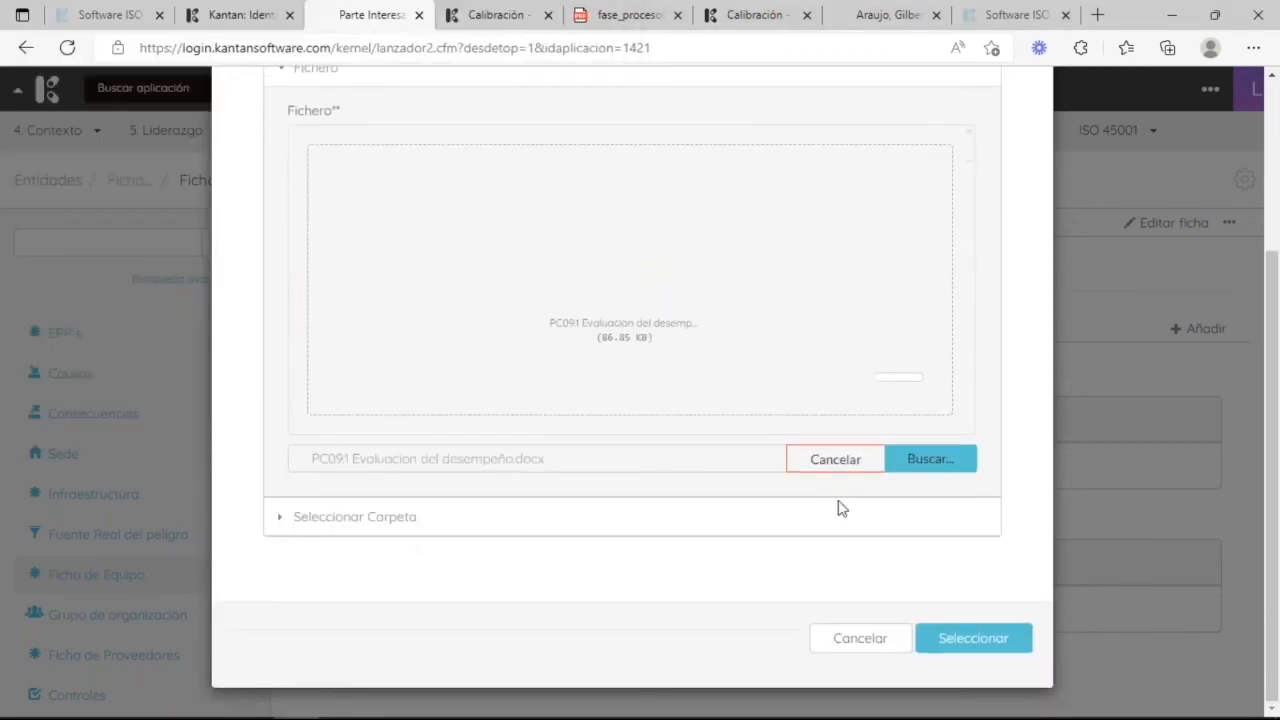
- Store the document in the Seguridad de la información folder under Procedimiento in the Sistema de Gestión process, and relate it to the Micrómetro
{"action": "left_click", "coordinate": [393, 524]}
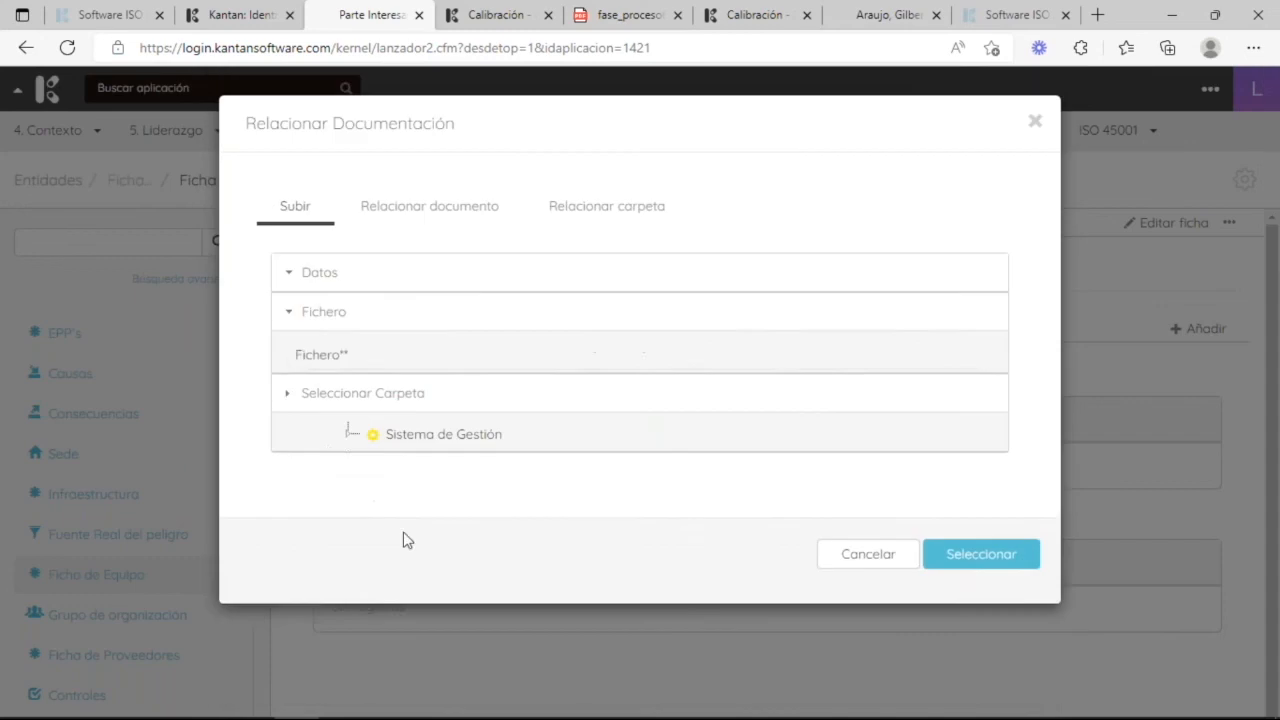
{"action": "left_click", "coordinate": [348, 398]}
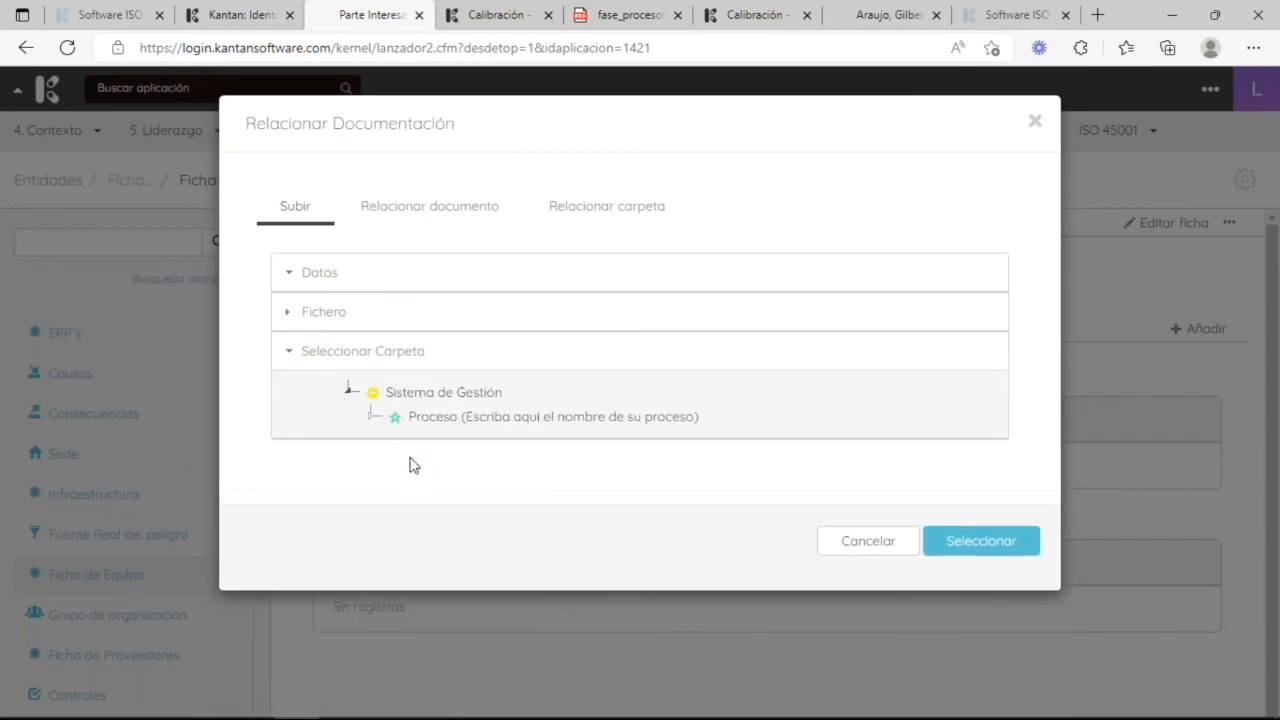
{"action": "left_click", "coordinate": [372, 419]}
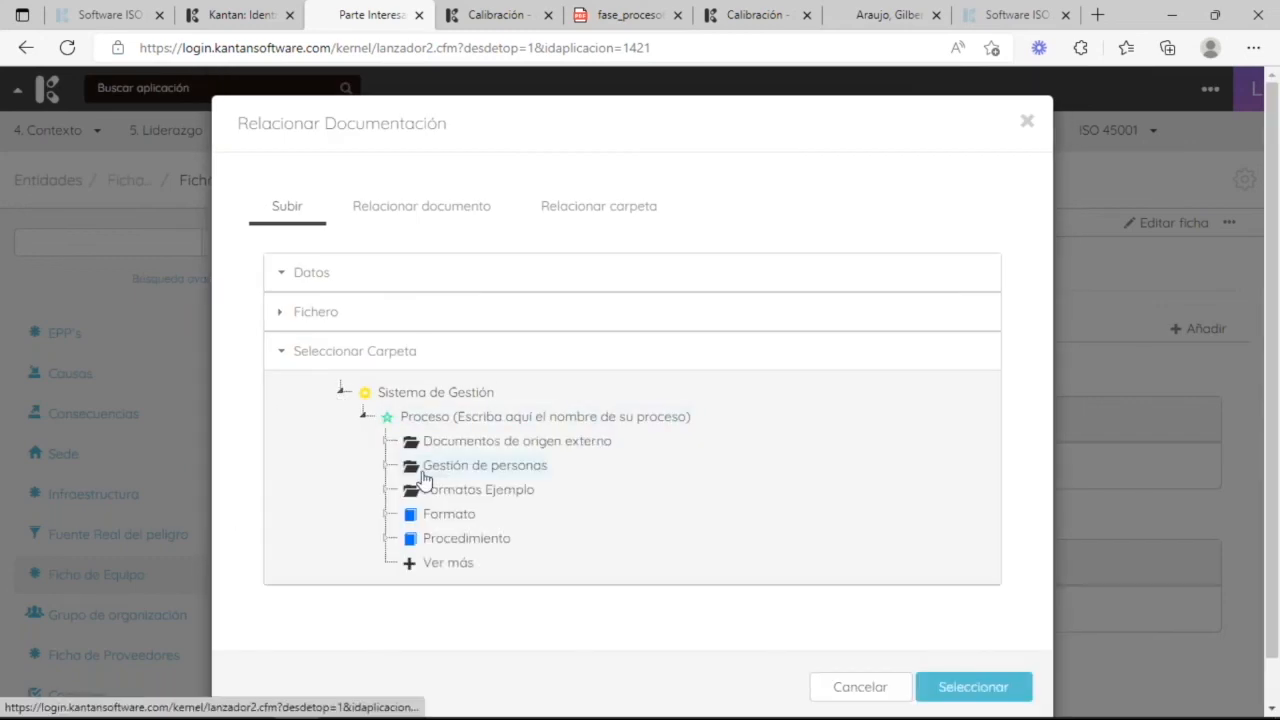
{"action": "left_click", "coordinate": [384, 540]}
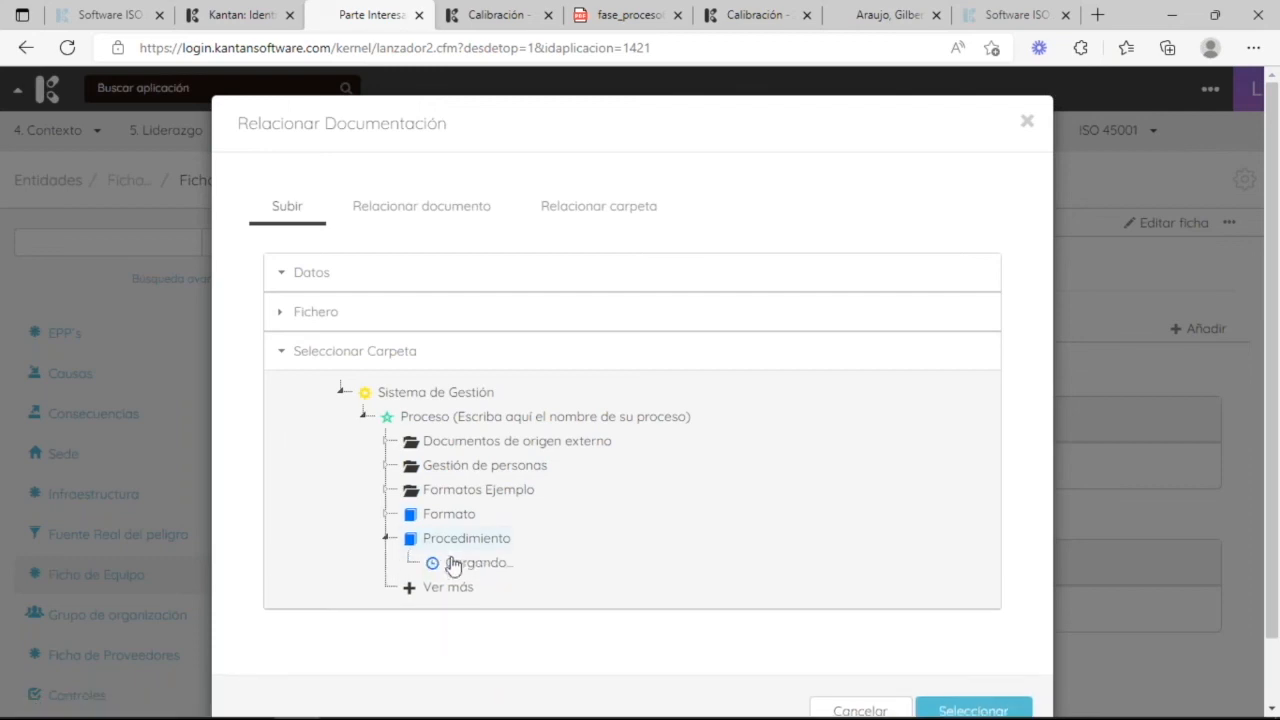
{"action": "left_click", "coordinate": [470, 563]}
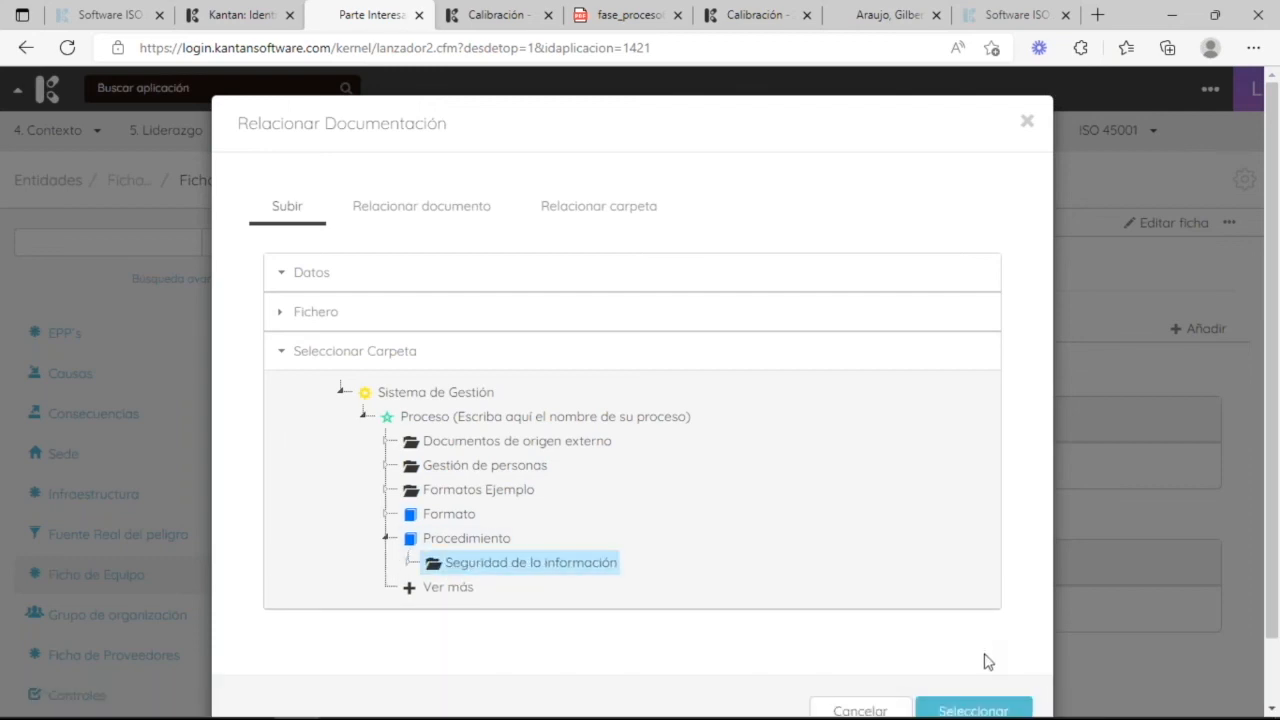
{"action": "left_click", "coordinate": [984, 704]}
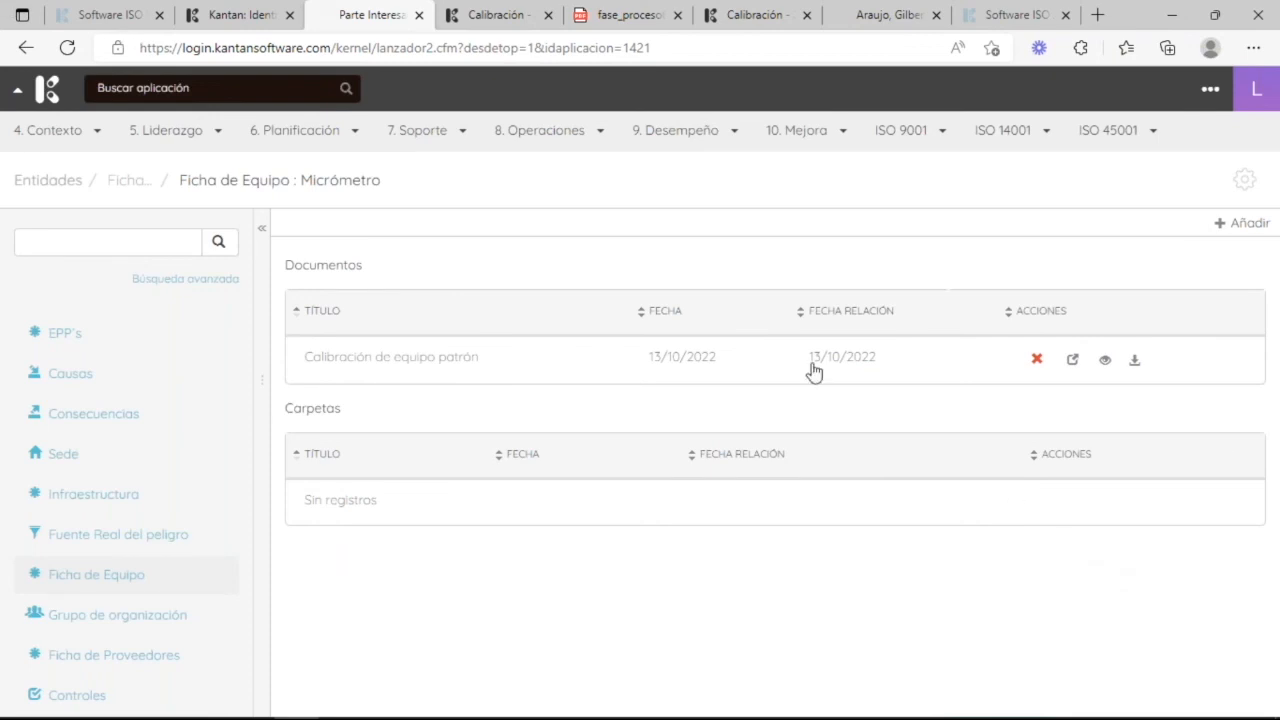
- Open the Infraestructura change about new production line machinery in Gestión del cambio
{"action": "left_click", "coordinate": [352, 132]}
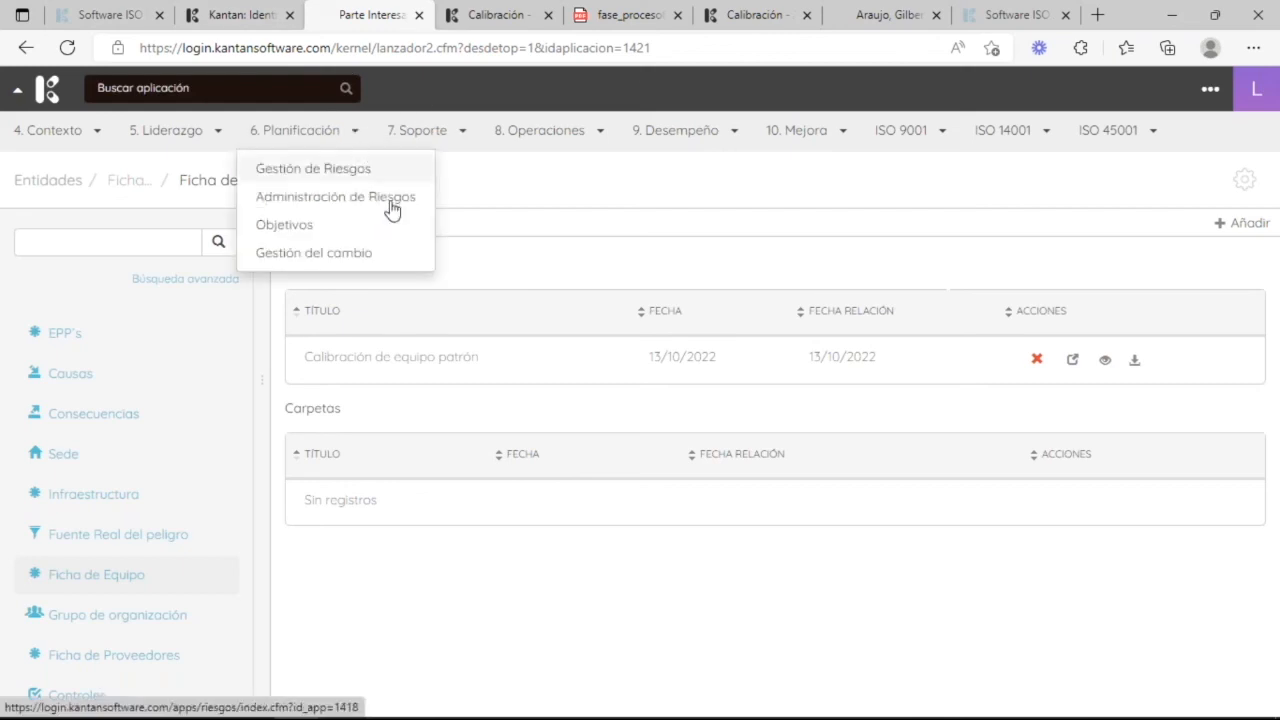
{"action": "left_click", "coordinate": [365, 260]}
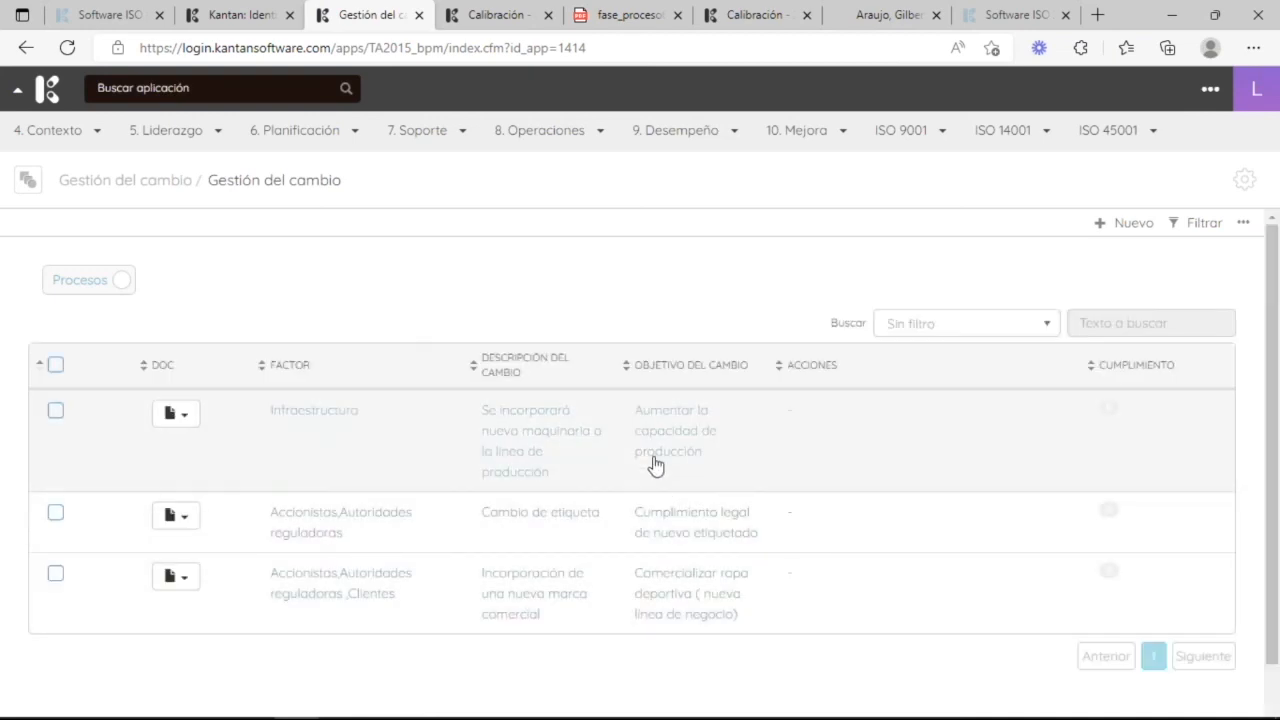
{"action": "left_click", "coordinate": [612, 453]}
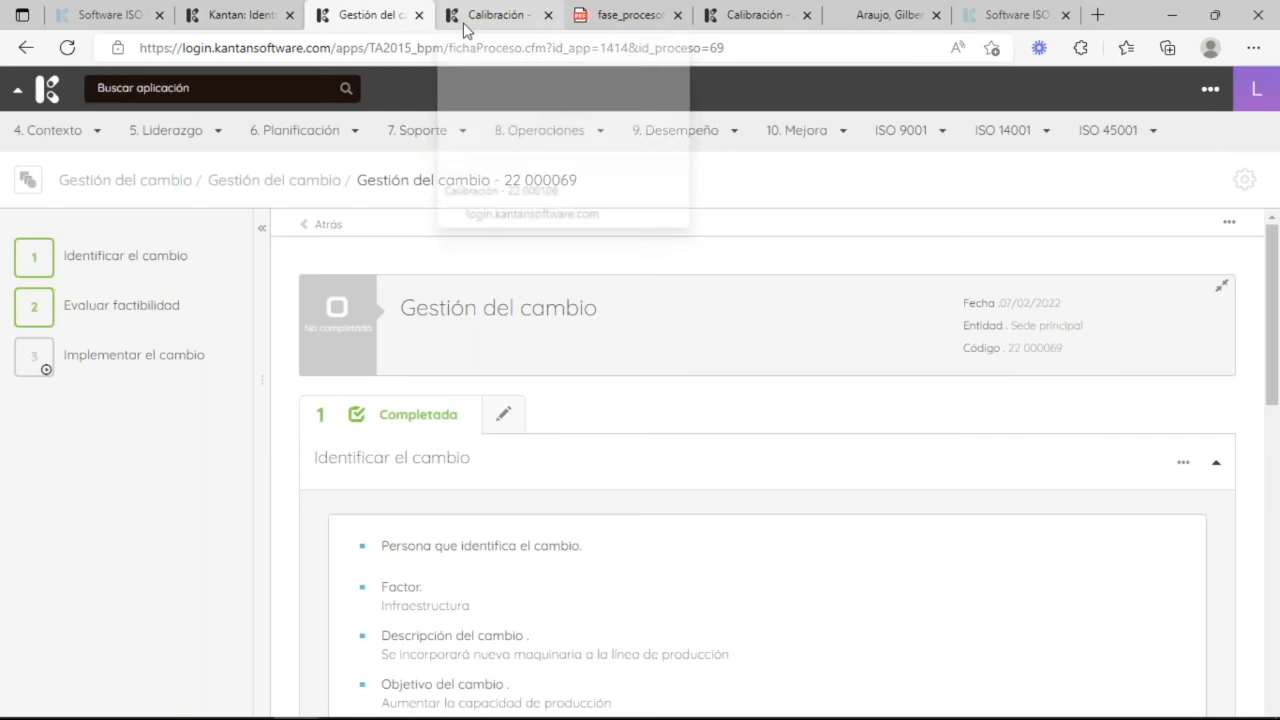
- Return to the open Calibración process and review the tasks scheduled in its Programar tareas de Calibración phase
{"action": "left_click", "coordinate": [470, 20]}
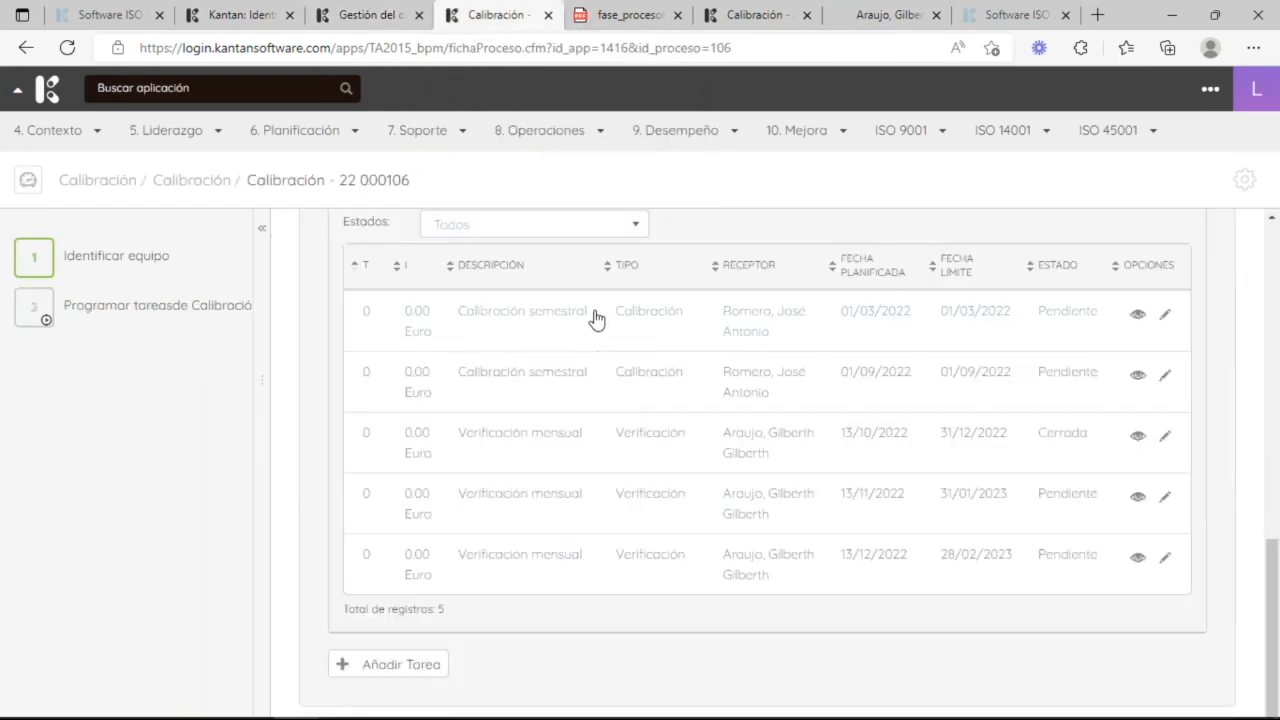
{"action": "scroll", "coordinate": [652, 350], "scroll_direction": "up", "scroll_amount": 10}
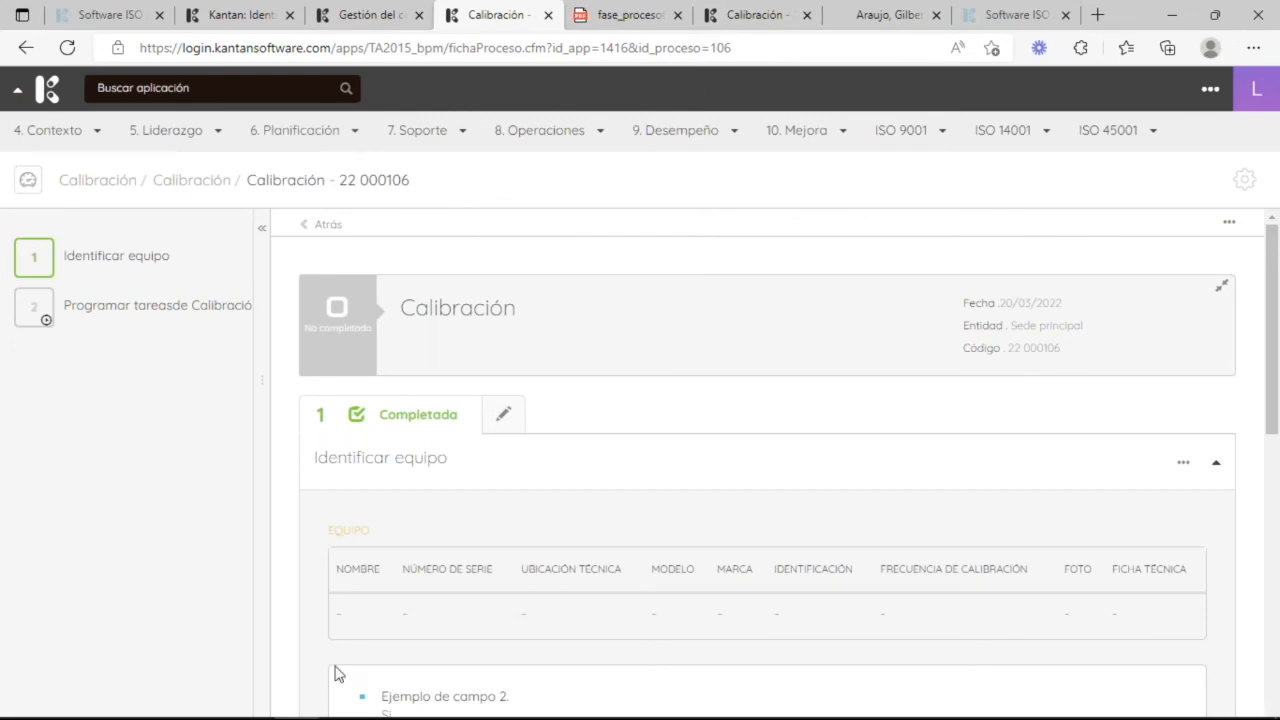
{"action": "mouse_move", "coordinate": [173, 280]}
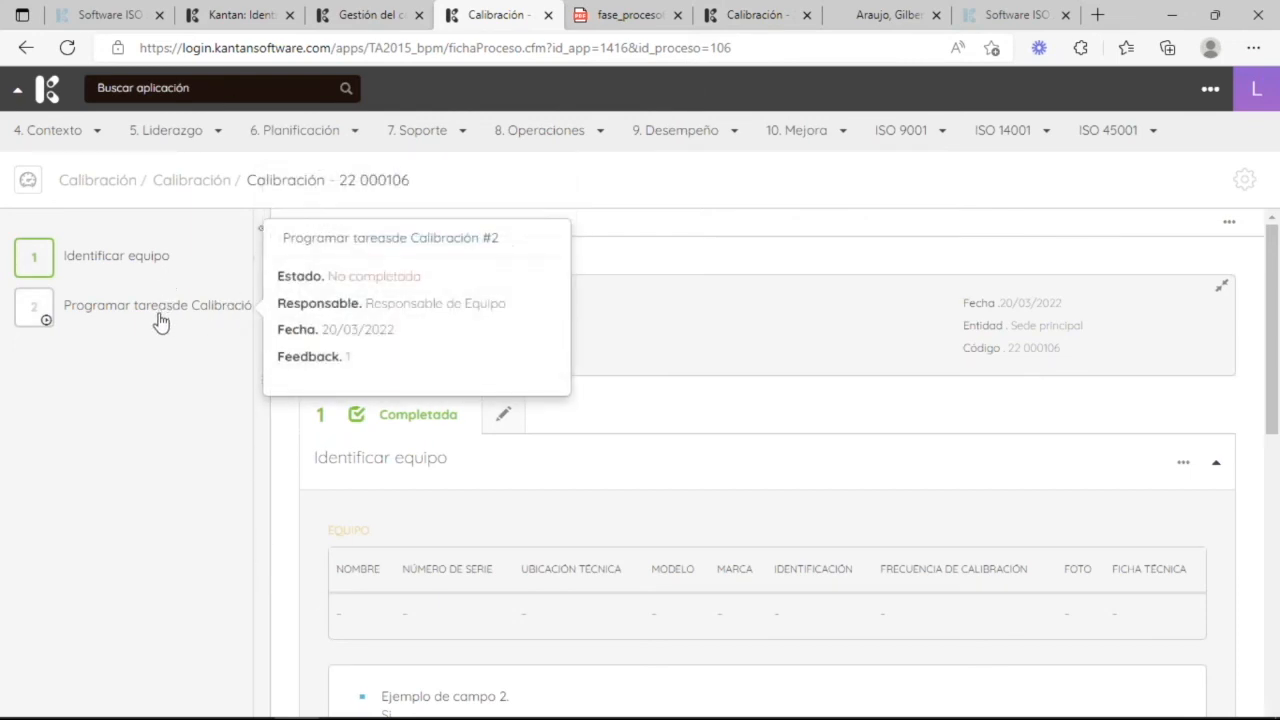
{"action": "left_click", "coordinate": [160, 318]}
{"action": "scroll", "coordinate": [966, 591], "scroll_direction": "down", "scroll_amount": 4}
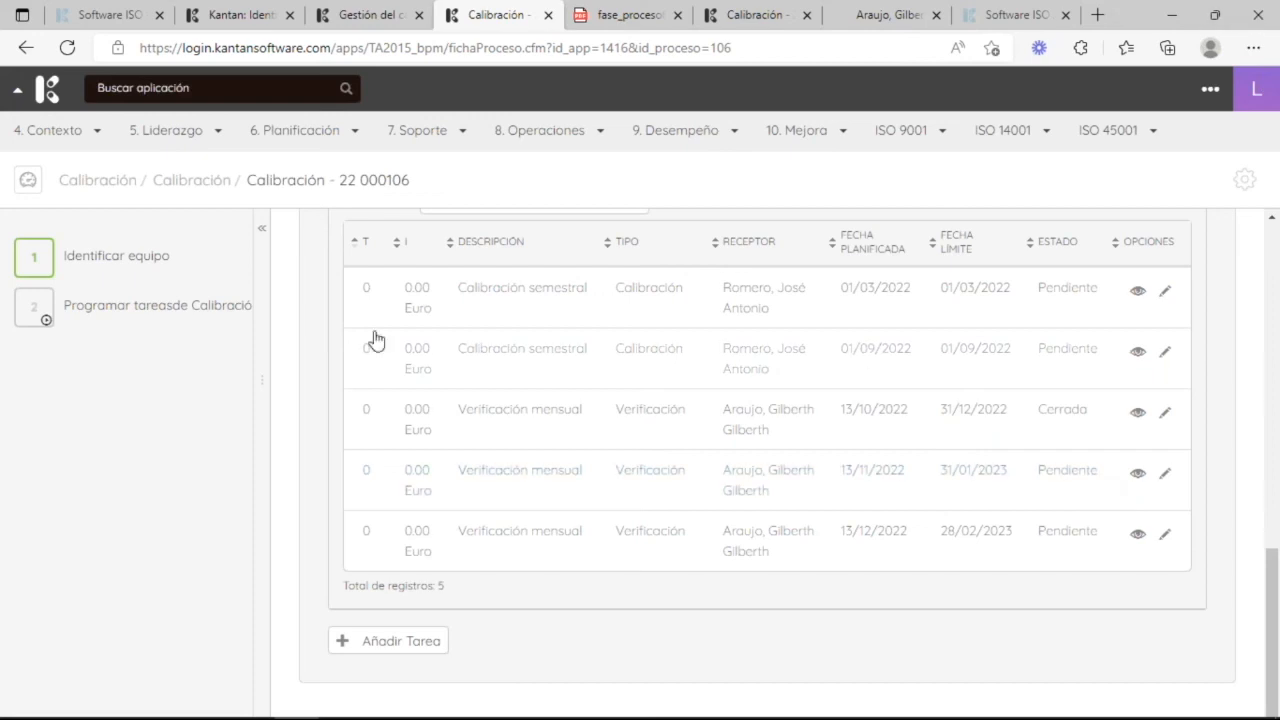
- Leave the calibration process and go to the Kantan start page
{"action": "left_click", "coordinate": [52, 92]}
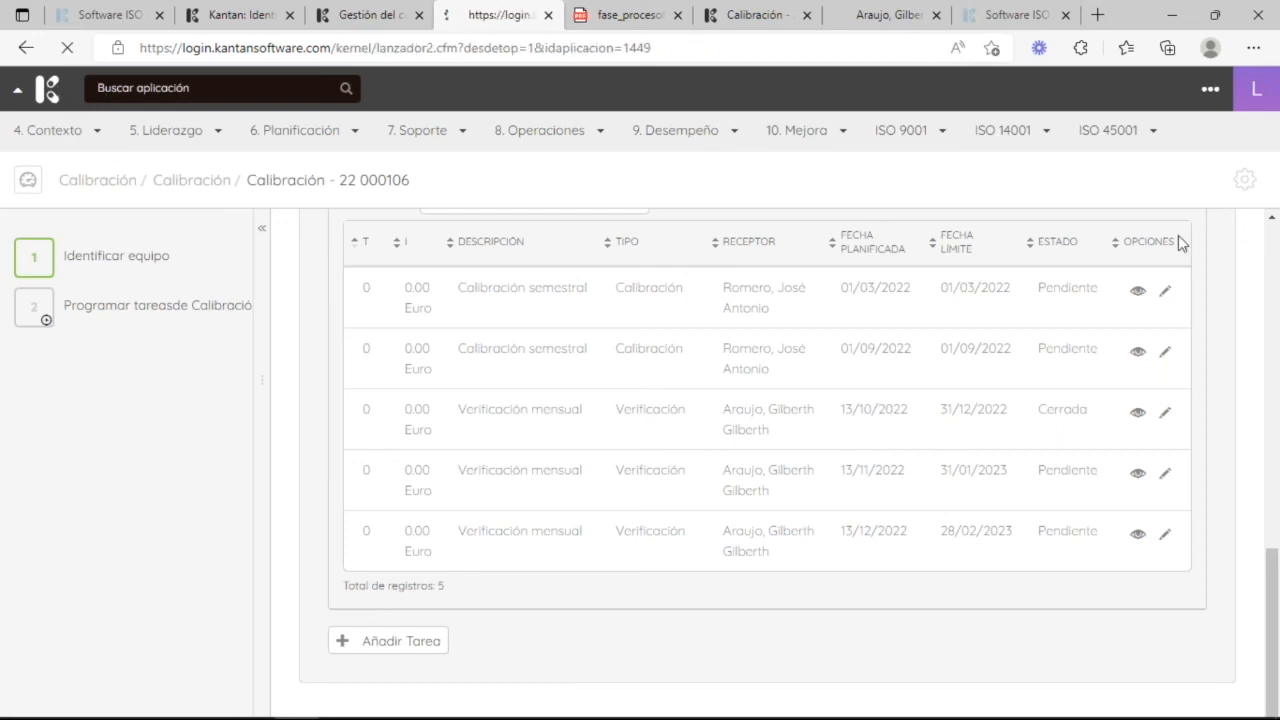